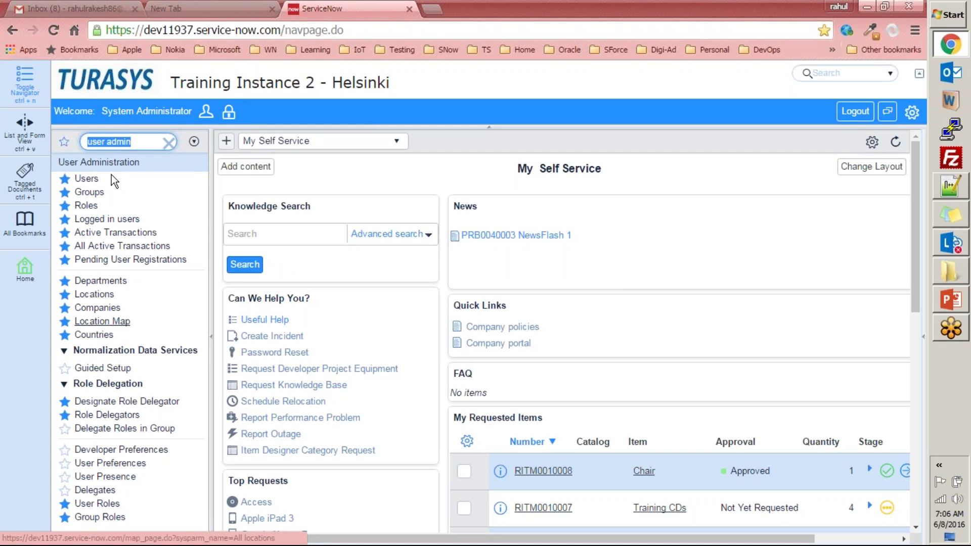
- Open User Administration > Users to list all 571 user records
{"action": "left_click", "coordinate": [89, 180]}
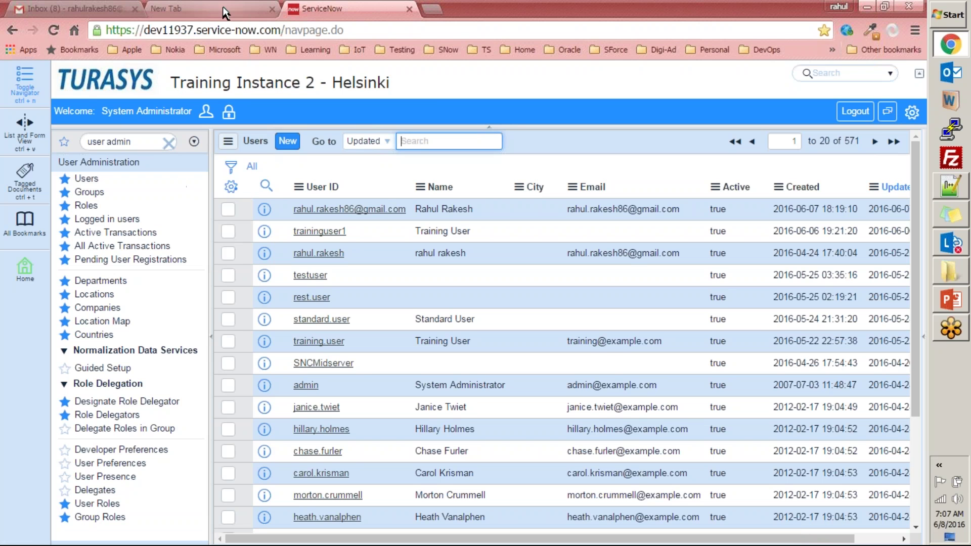
- Close the unused Chrome tab and launch Internet Explorer via the Run prompt
{"action": "left_click", "coordinate": [251, 12]}
{"action": "left_click", "coordinate": [273, 9]}
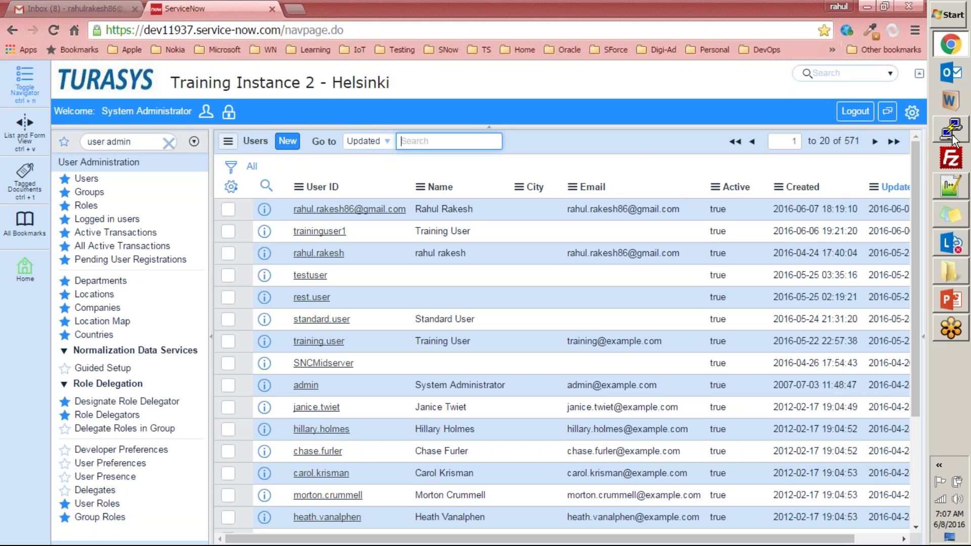
{"action": "key", "text": "super+r"}
{"action": "type", "text": "iexp"}
{"action": "key", "text": "Down"}
{"action": "key", "text": "Return"}
- Switch between the ServiceNow Users list in Chrome and Internet Explorer
{"action": "key", "text": "alt+Tab"}
{"action": "left_click", "coordinate": [295, 12]}
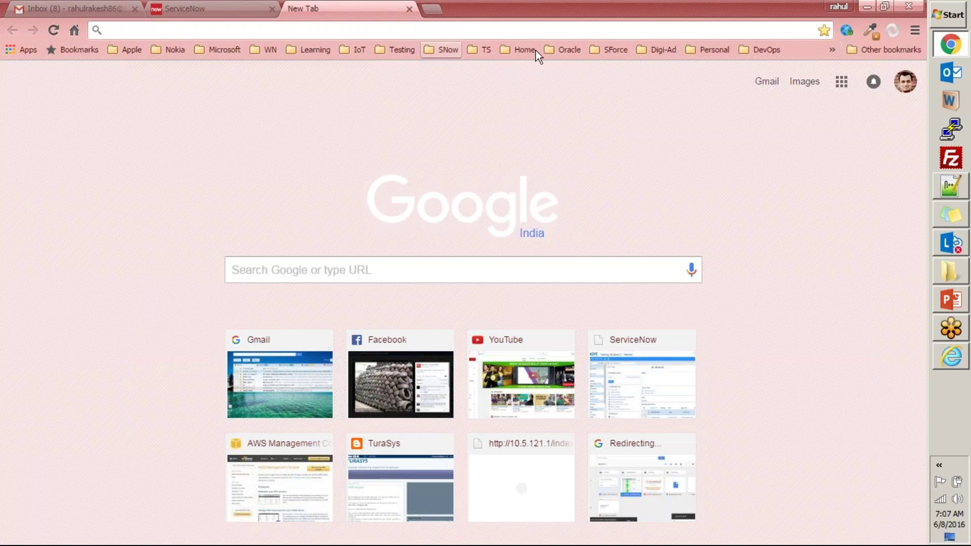
{"action": "left_click", "coordinate": [216, 7]}
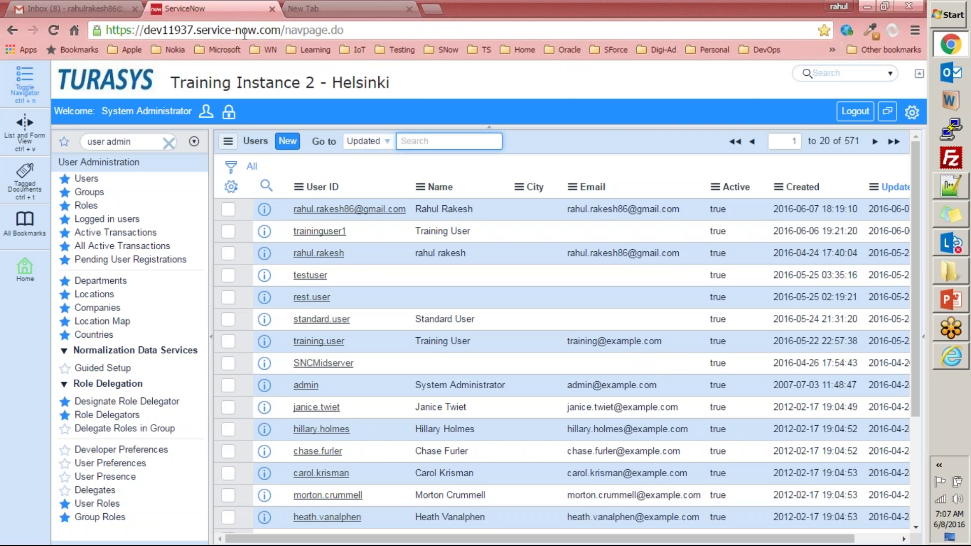
{"action": "key", "text": "alt+Tab"}
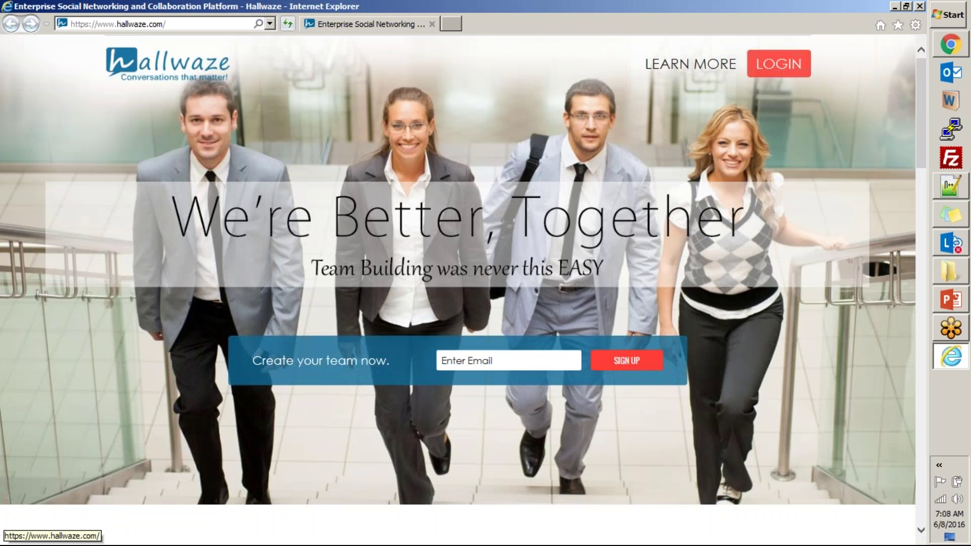
- Load dev11937.service-now.com/navpage.do in Internet Explorer and highlight the 'Request a user account' text
{"action": "left_click", "coordinate": [177, 25]}
{"action": "type", "text": "https://dev11937.service-now.com/navpage.do"}
{"action": "key", "text": "Return"}
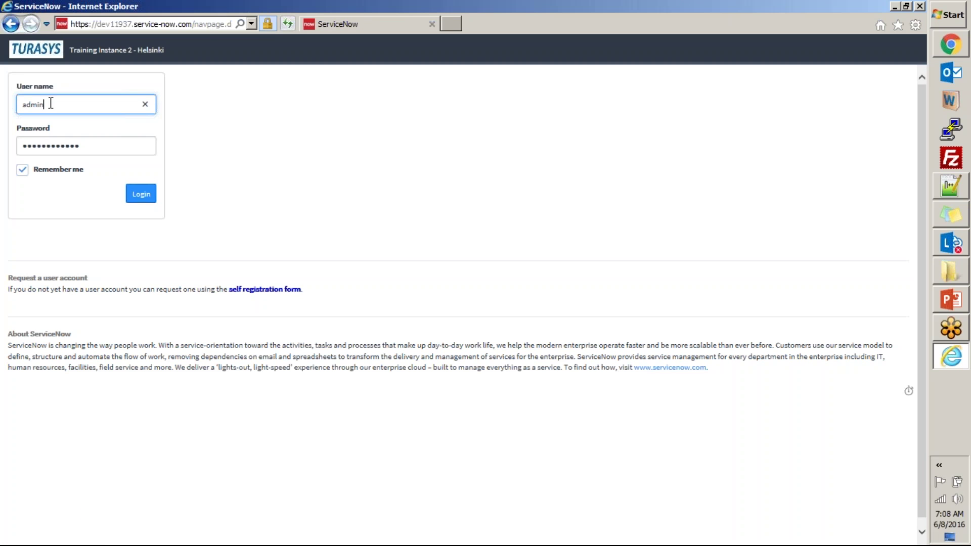
{"action": "left_click_drag", "start_coordinate": [9, 278], "coordinate": [377, 272]}
{"action": "left_click", "coordinate": [375, 268]}
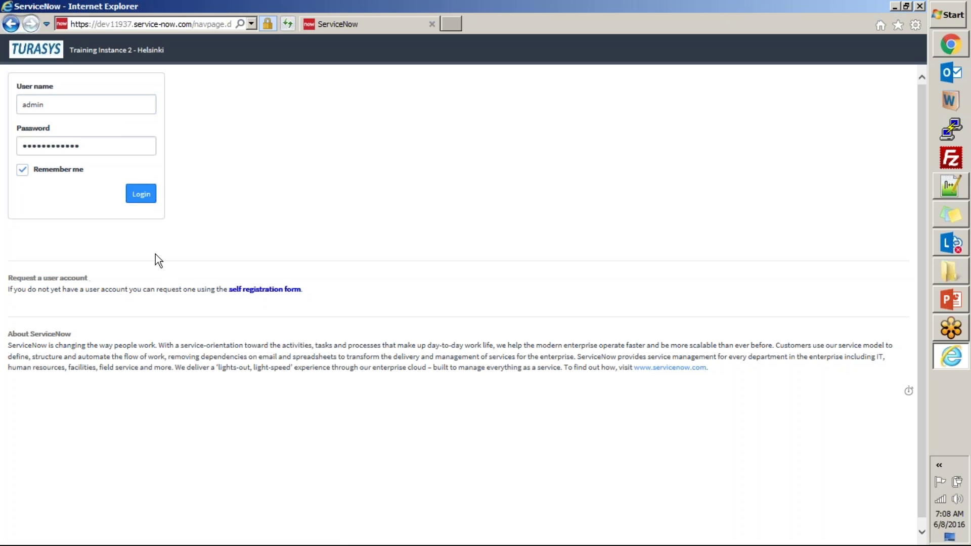
{"action": "left_click_drag", "start_coordinate": [303, 289], "coordinate": [18, 277]}
{"action": "key", "text": "alt+Tab"}
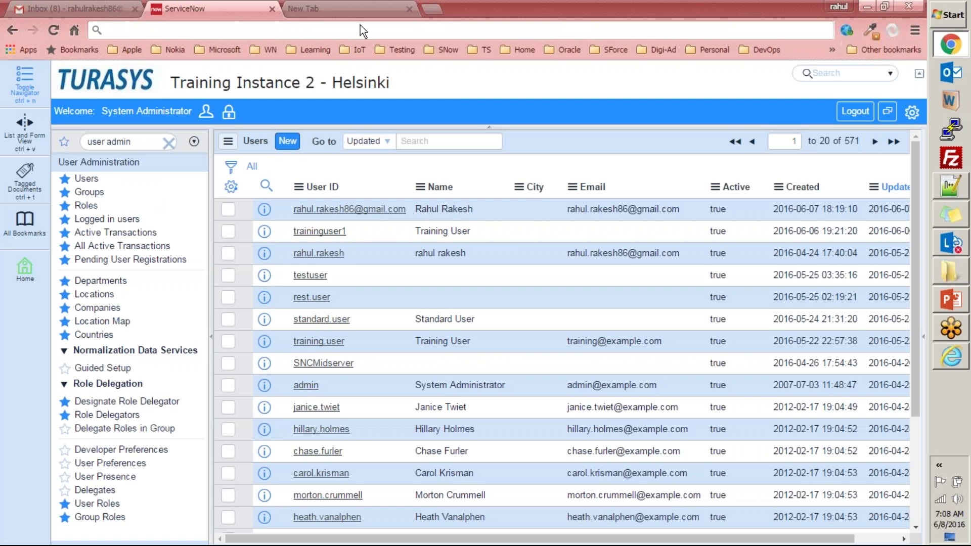
- Open the SNow > Instances > myInstance3 bookmark, then load that login page in a new Internet Explorer tab
{"action": "left_click", "coordinate": [320, 9]}
{"action": "left_click", "coordinate": [454, 48]}
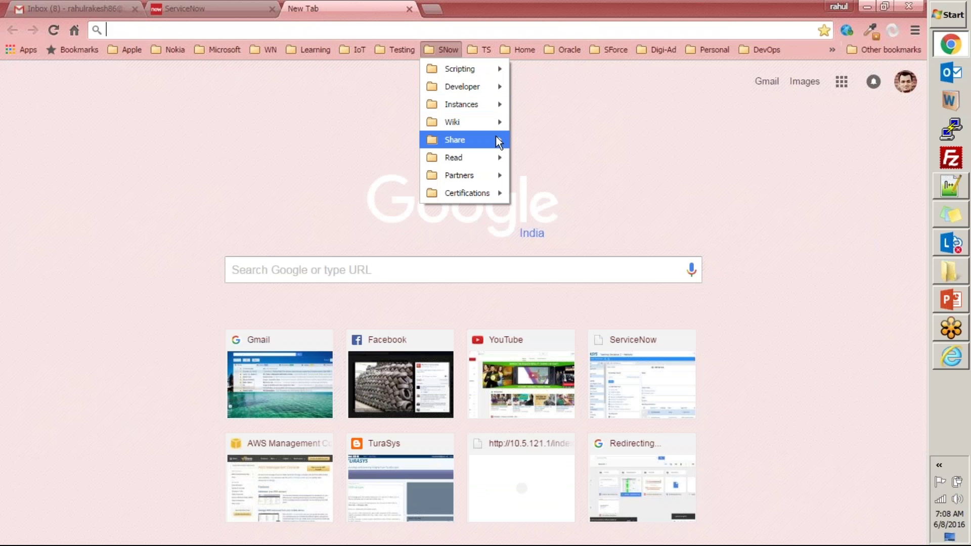
{"action": "mouse_move", "coordinate": [496, 104]}
{"action": "left_click", "coordinate": [566, 234]}
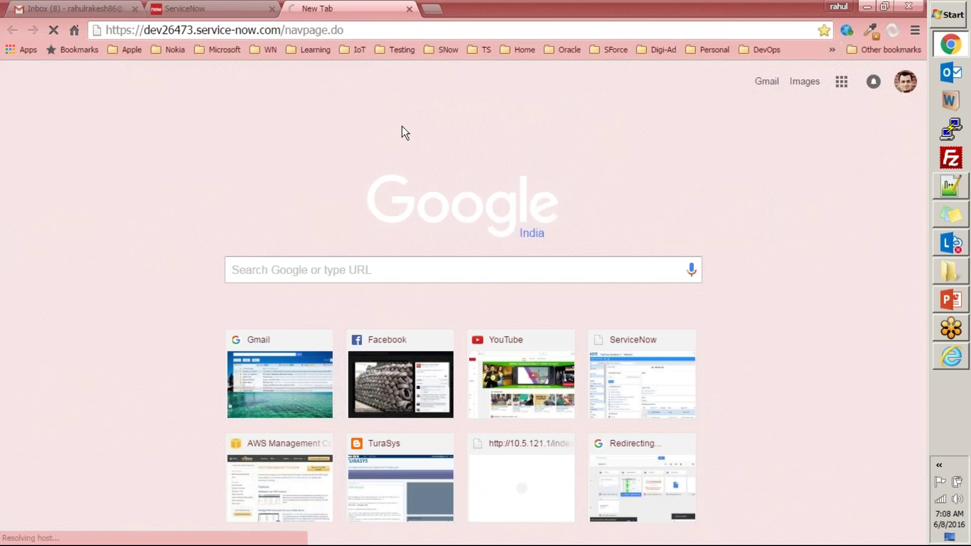
{"action": "key", "text": "alt+Tab"}
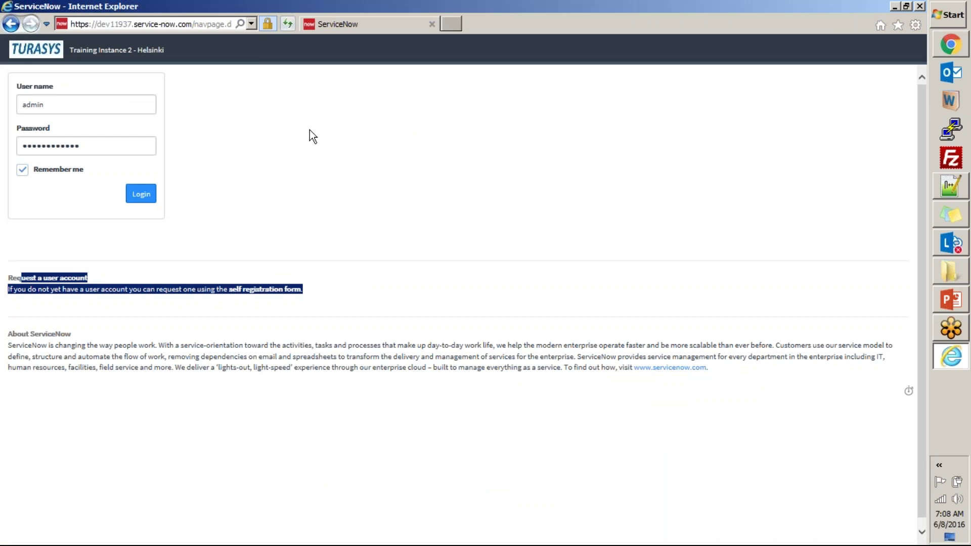
{"action": "key", "text": "ctrl+t"}
{"action": "type", "text": "https://dev26473.service-now.com/navpage.do"}
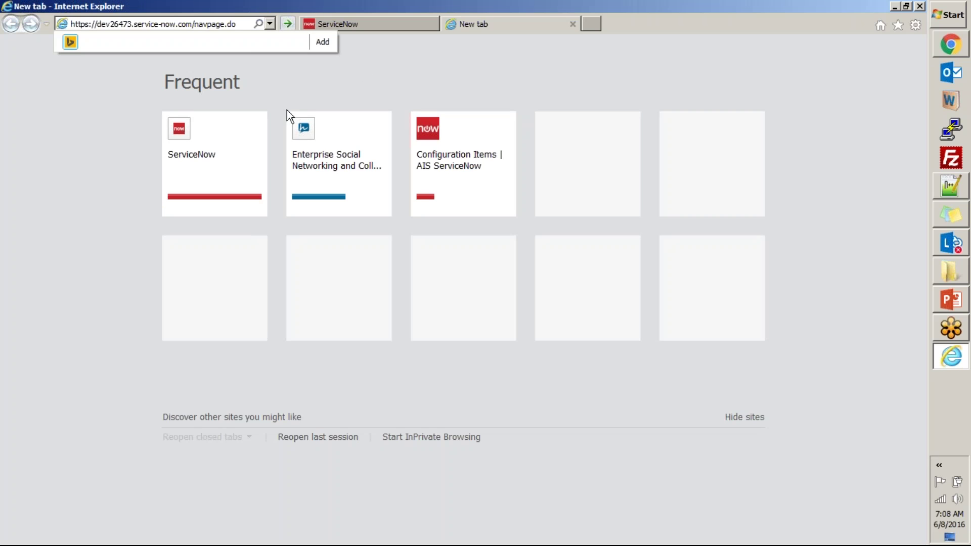
{"action": "key", "text": "Return"}
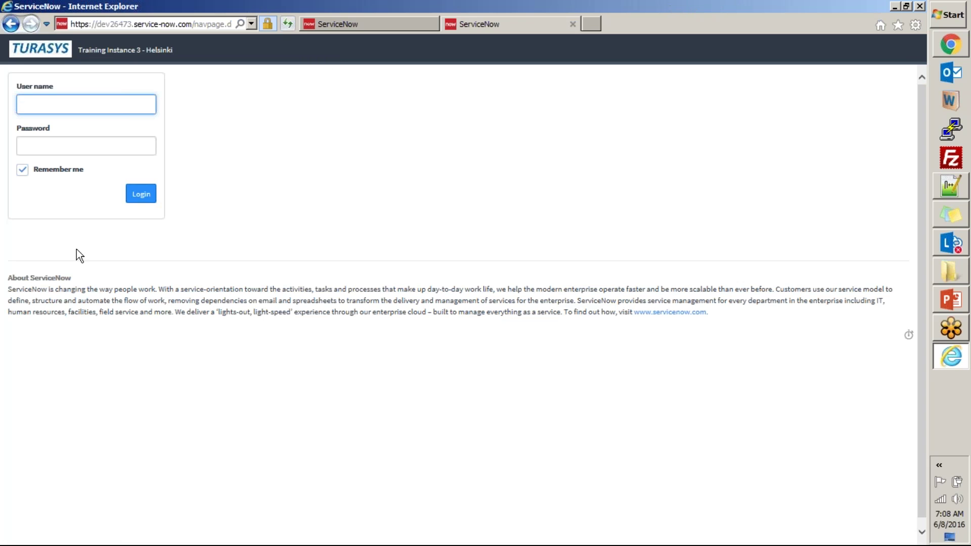
{"action": "left_click", "coordinate": [327, 28]}
{"action": "left_click", "coordinate": [231, 248]}
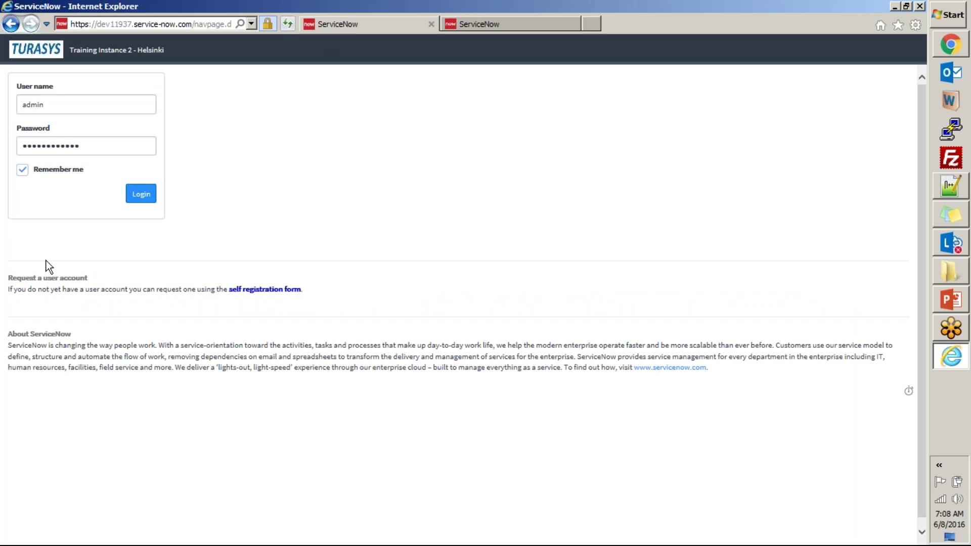
{"action": "left_click_drag", "start_coordinate": [8, 269], "coordinate": [324, 304]}
{"action": "left_click", "coordinate": [336, 300]}
{"action": "key", "text": "ctrl+Tab"}
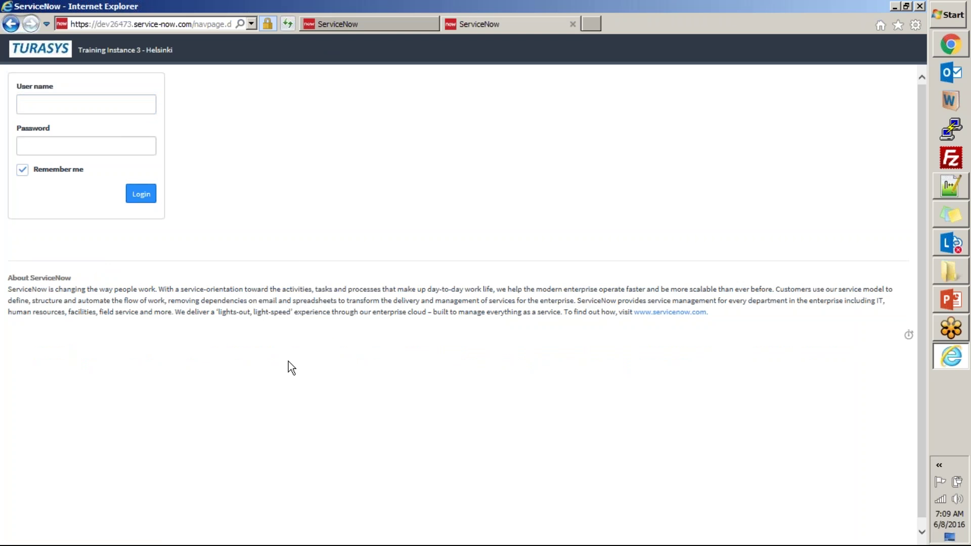
{"action": "left_click", "coordinate": [317, 25]}
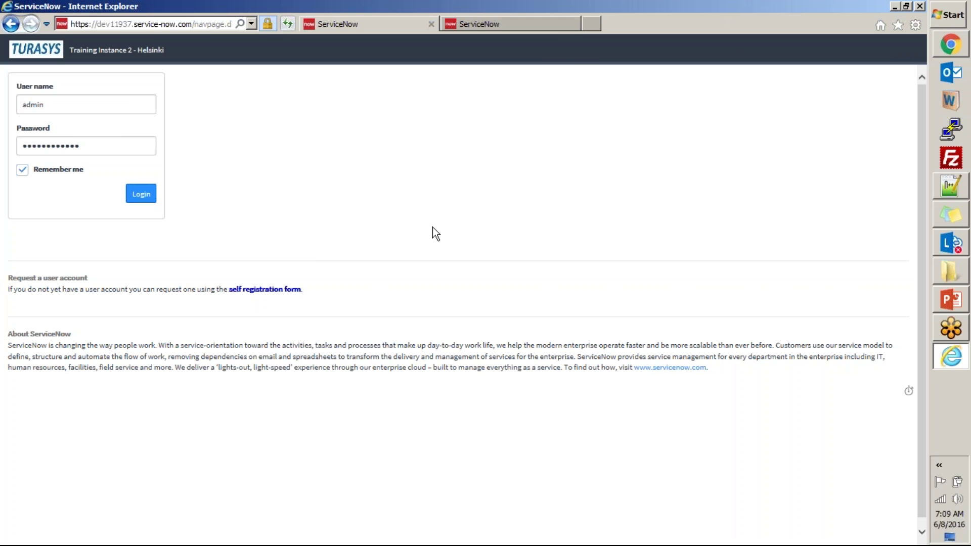
{"action": "left_click", "coordinate": [560, 26]}
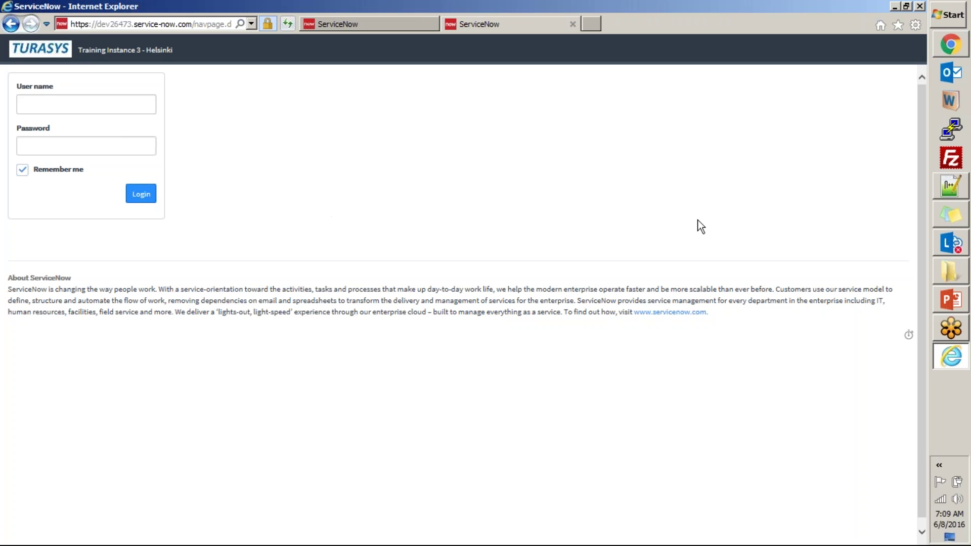
- View slide 16 about the User Registration Request Plugin, then minimize PowerPoint and return to Chrome
{"action": "left_click", "coordinate": [951, 300]}
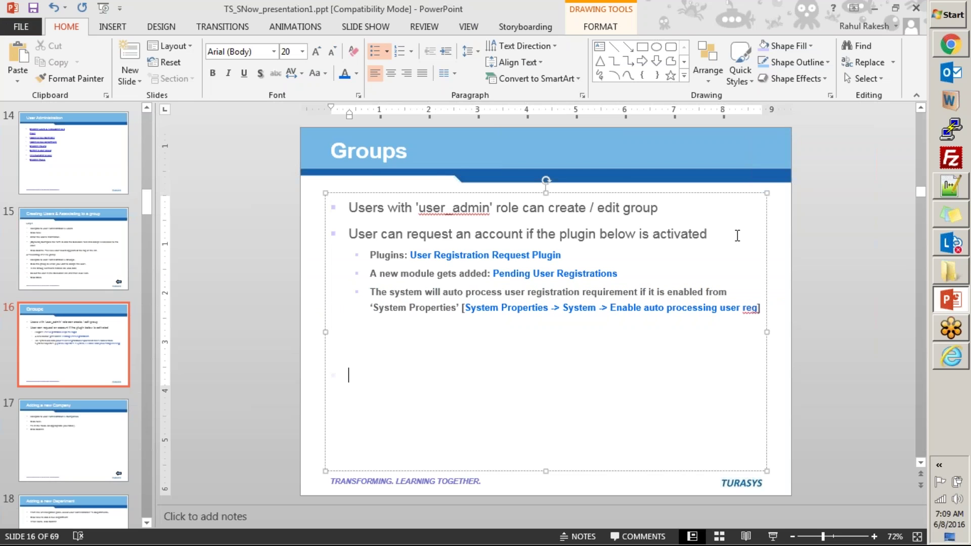
{"action": "left_click", "coordinate": [874, 7]}
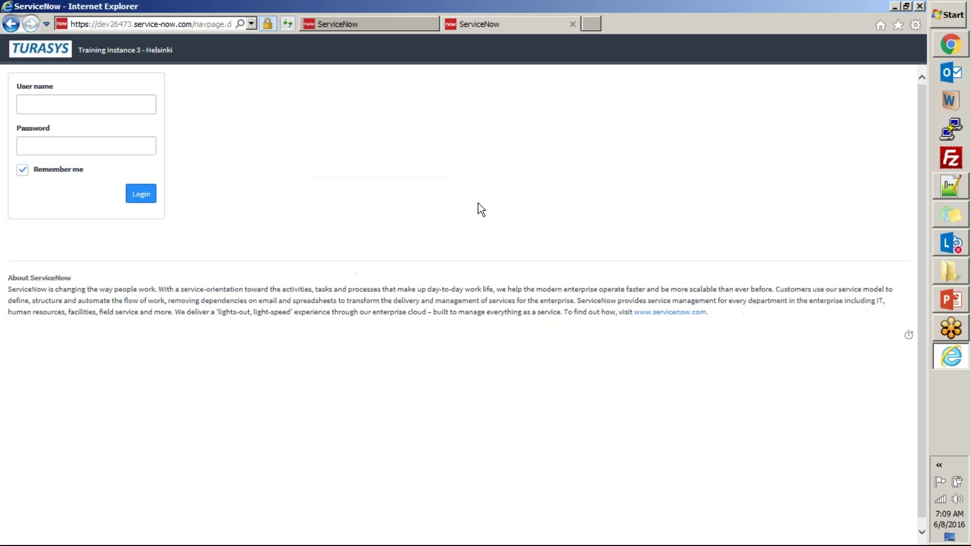
{"action": "left_click", "coordinate": [953, 51]}
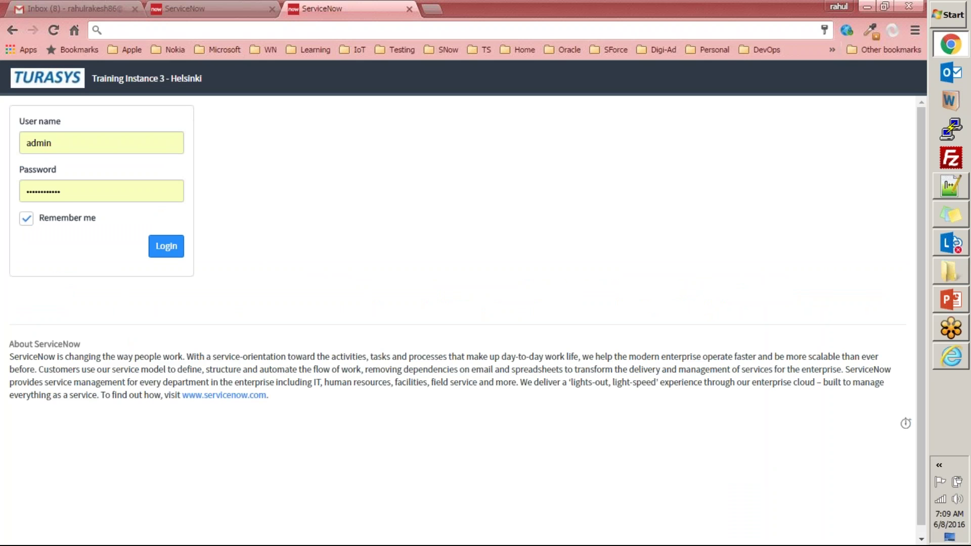
- Close the Instance 3 login tab in Chrome
{"action": "left_click", "coordinate": [226, 7]}
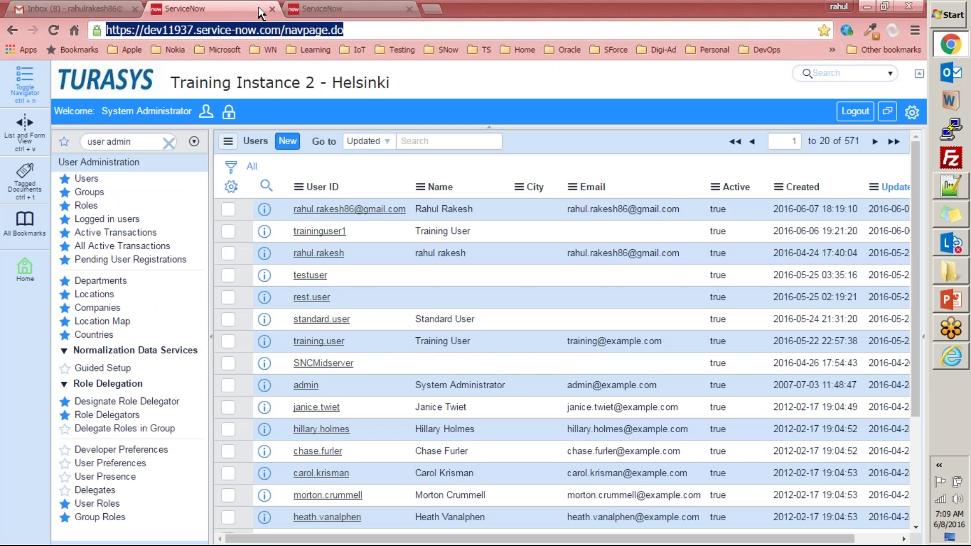
{"action": "left_click", "coordinate": [305, 13]}
{"action": "key", "text": "ctrl+w"}
- Filter the navigator for 'system defin' and open System Definition > Plugins
{"action": "left_click", "coordinate": [148, 137]}
{"action": "type", "text": "plugi"}
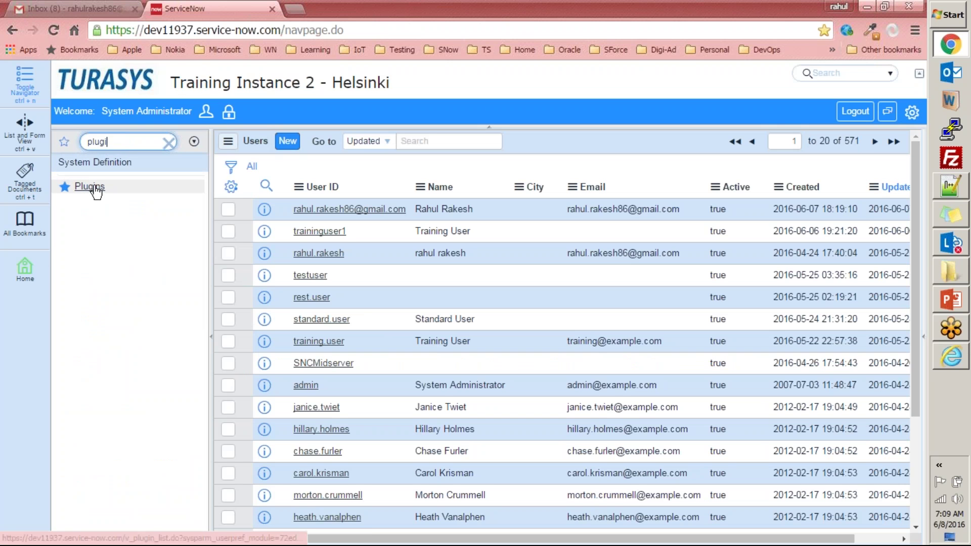
{"action": "left_click", "coordinate": [169, 143]}
{"action": "left_click", "coordinate": [141, 143]}
{"action": "type", "text": "system d"}
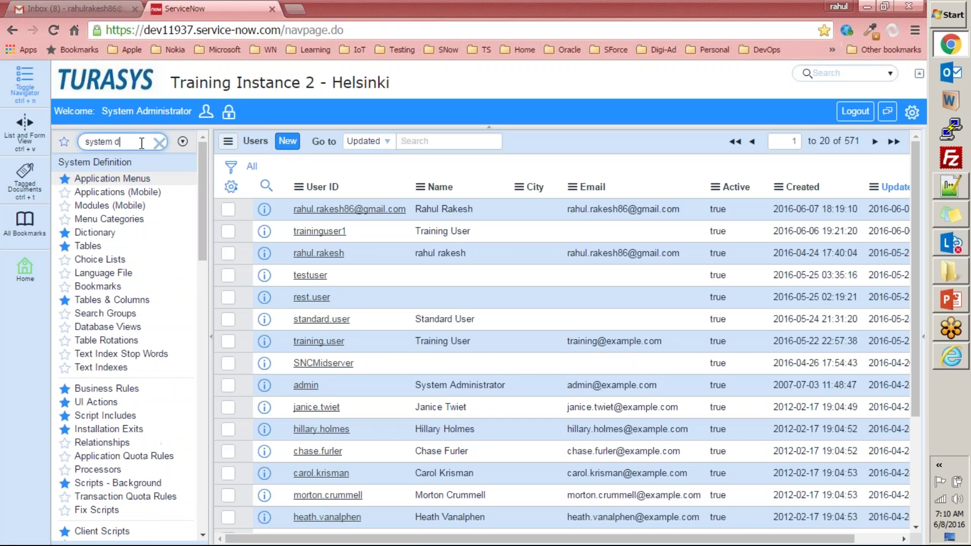
{"action": "type", "text": "efini"}
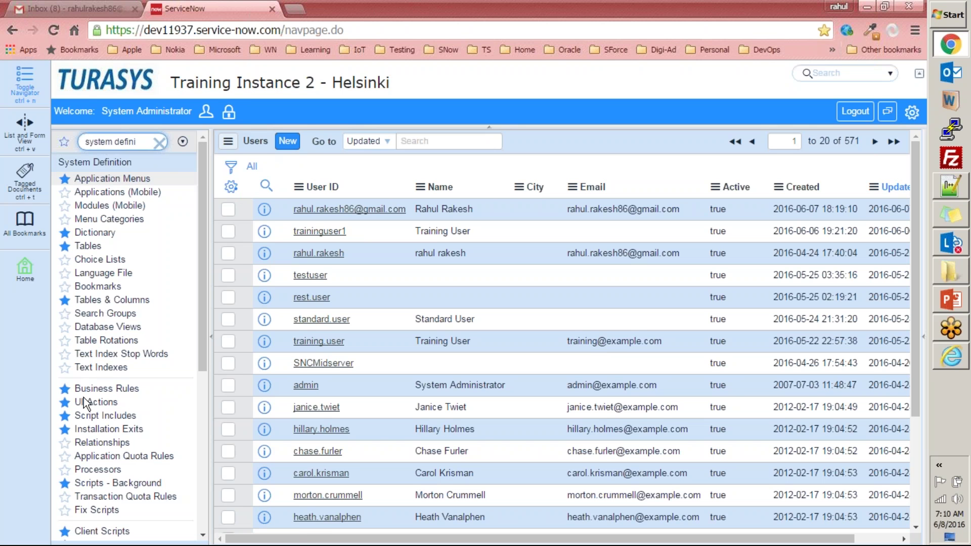
{"action": "scroll", "coordinate": [86, 400], "scroll_direction": "down", "scroll_amount": 3}
{"action": "scroll", "coordinate": [129, 404], "scroll_direction": "down", "scroll_amount": 3}
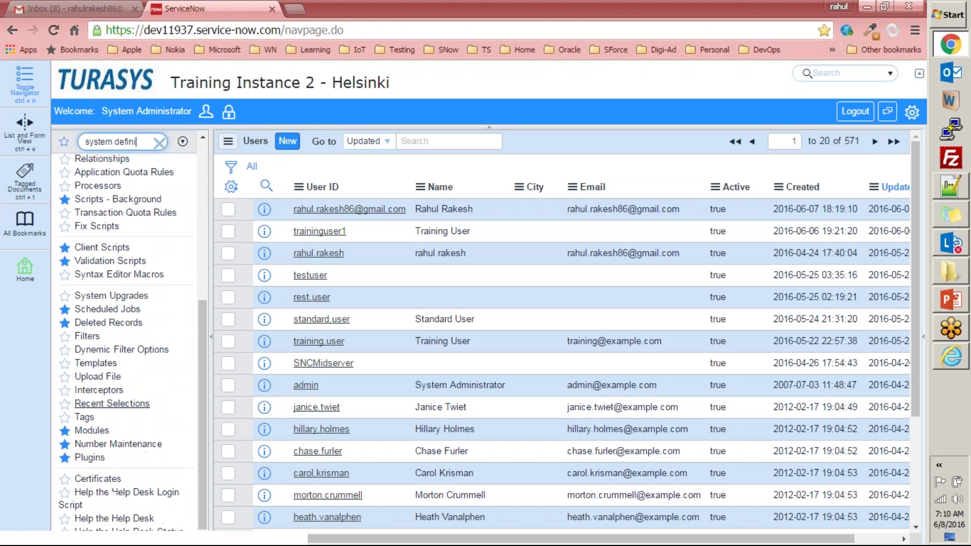
{"action": "left_click", "coordinate": [90, 458]}
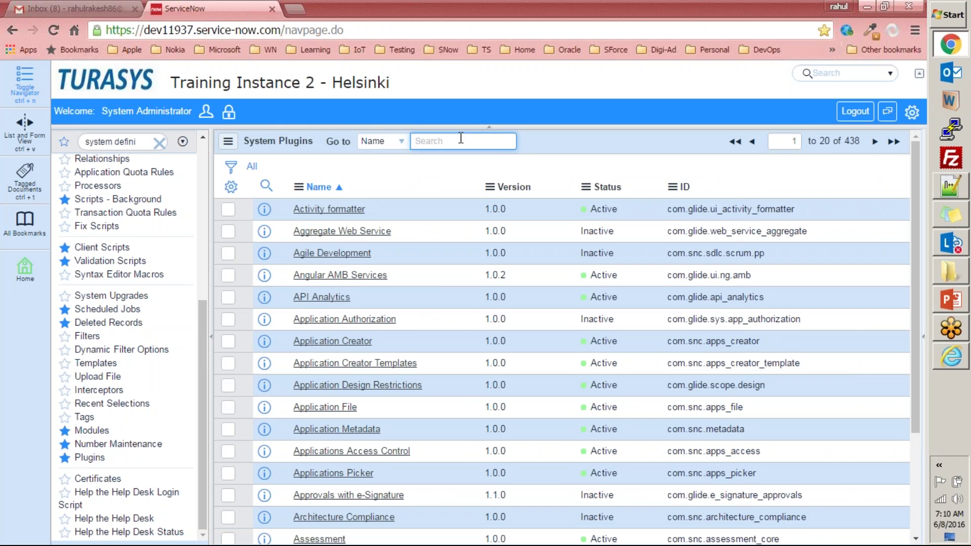
- Review the plugin slide in PowerPoint and the Instance 2 login page in Internet Explorer
{"action": "left_click", "coordinate": [954, 305]}
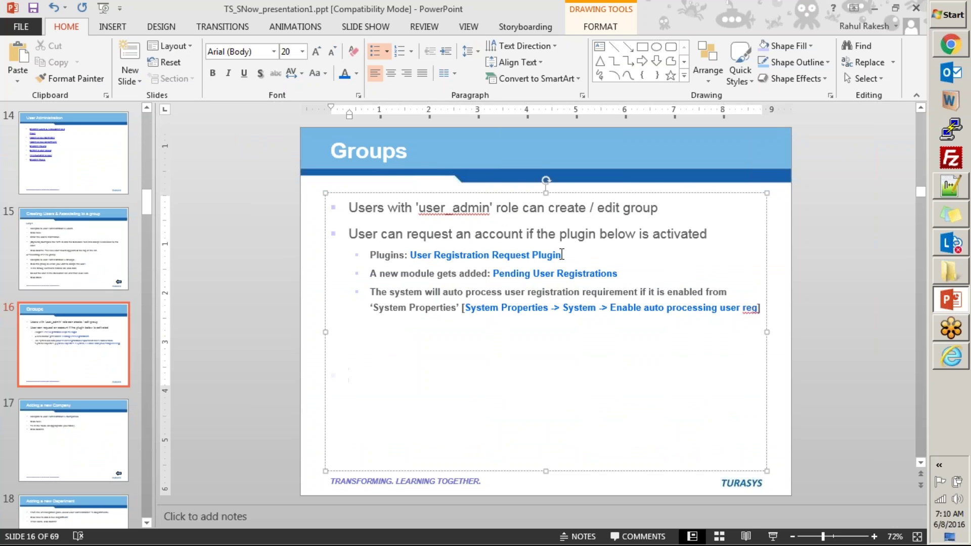
{"action": "key", "text": "alt+Tab"}
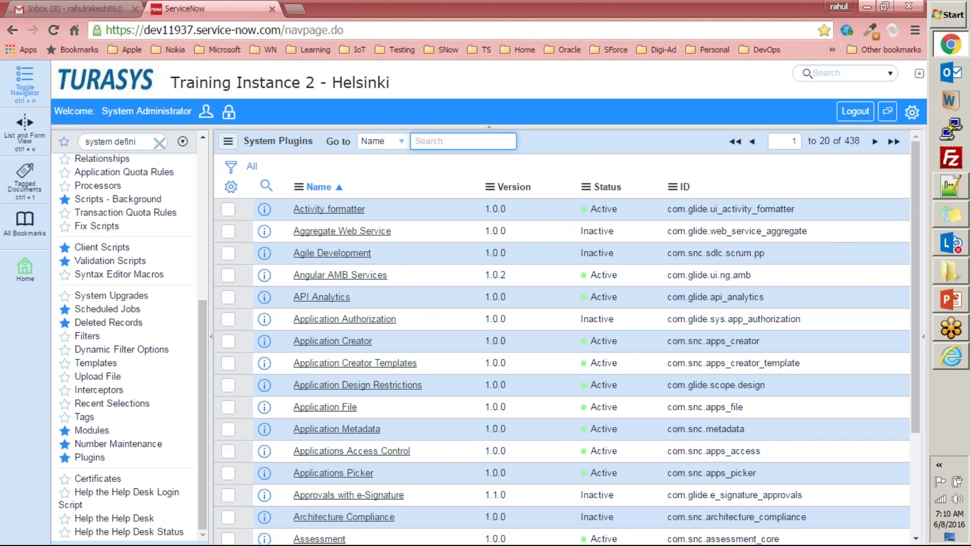
{"action": "left_click", "coordinate": [951, 356]}
{"action": "left_click", "coordinate": [332, 20]}
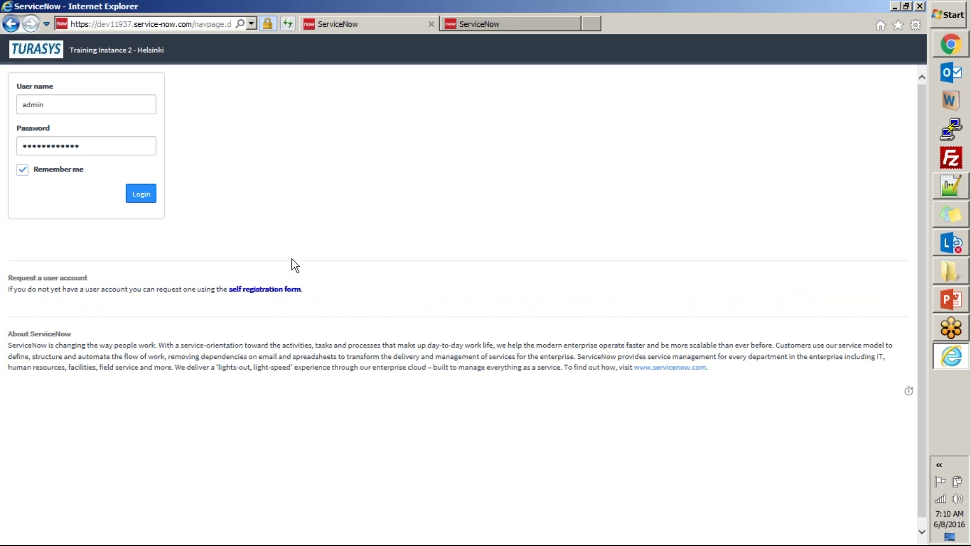
{"action": "key", "text": "alt+Tab"}
- Filter the System Plugins list by name to 'user reg'
{"action": "left_click", "coordinate": [431, 141]}
{"action": "type", "text": "%%"}
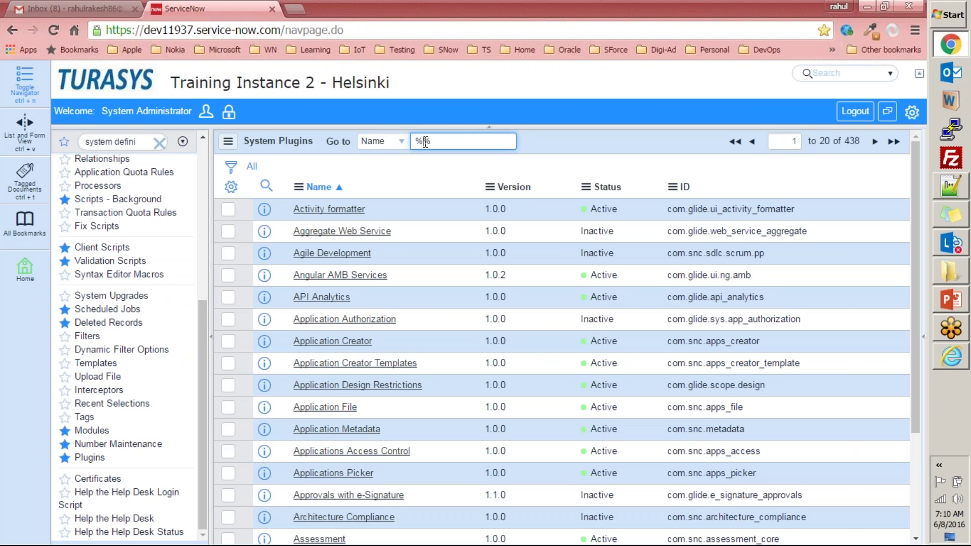
{"action": "type", "text": "user reg"}
{"action": "key", "text": "Return"}
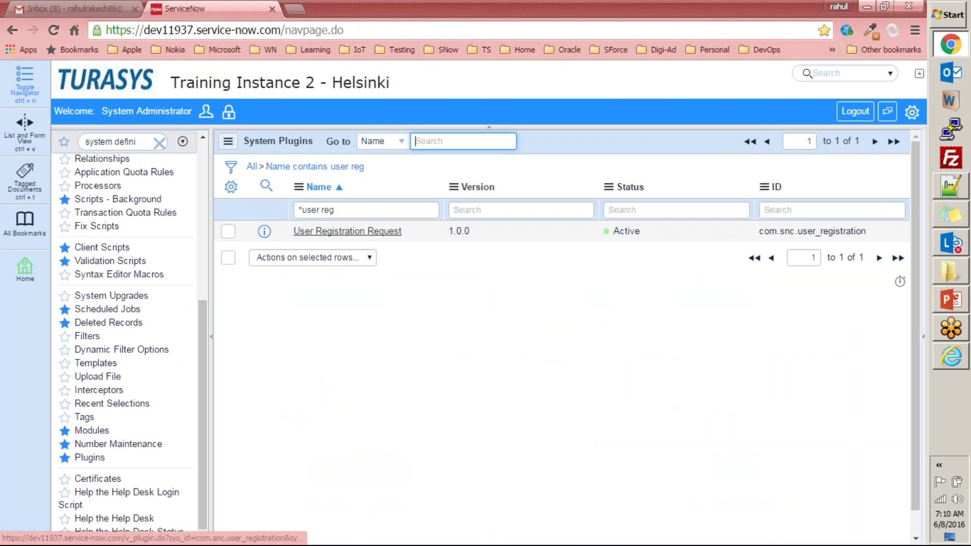
{"action": "left_click", "coordinate": [329, 232]}
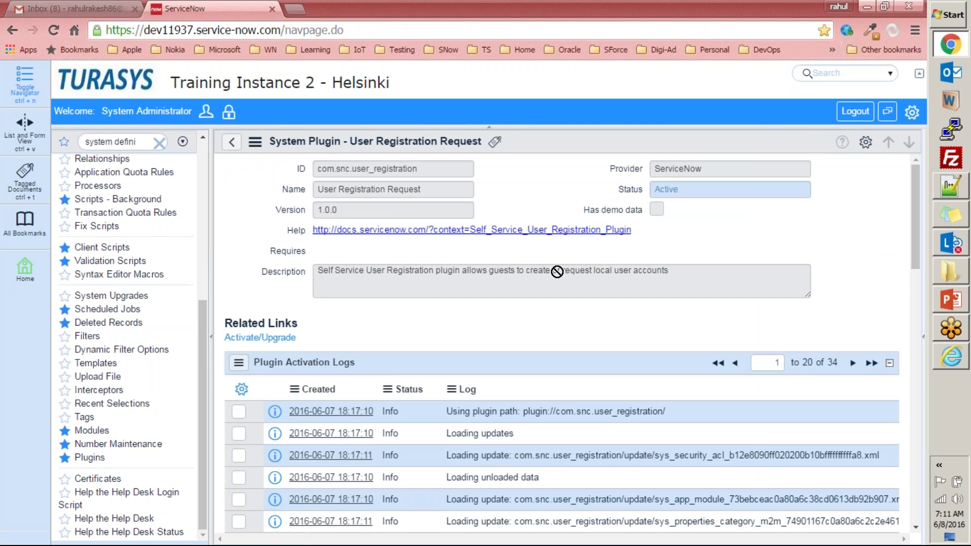
{"action": "left_click", "coordinate": [232, 141]}
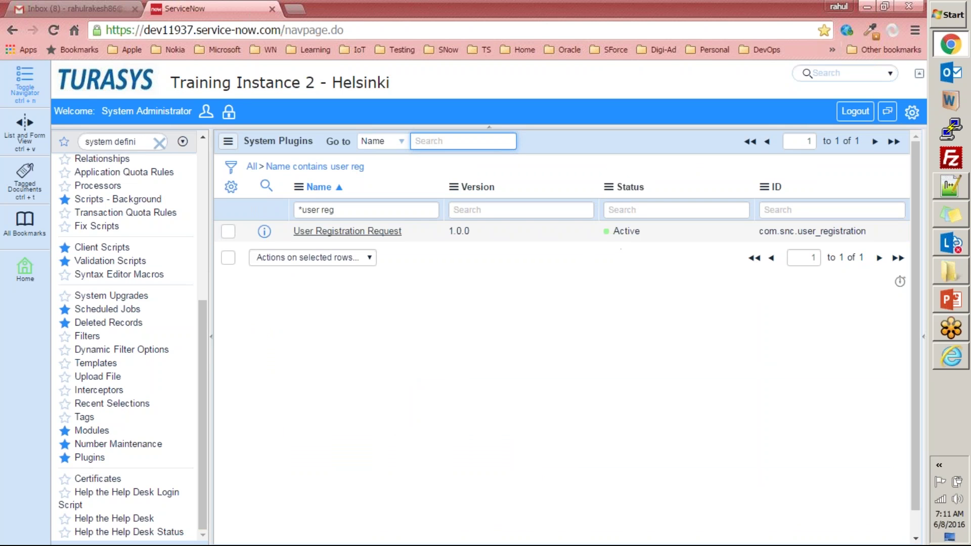
- Log in to Training Instance 3 as admin with the account password, saving the password
{"action": "left_click", "coordinate": [955, 360]}
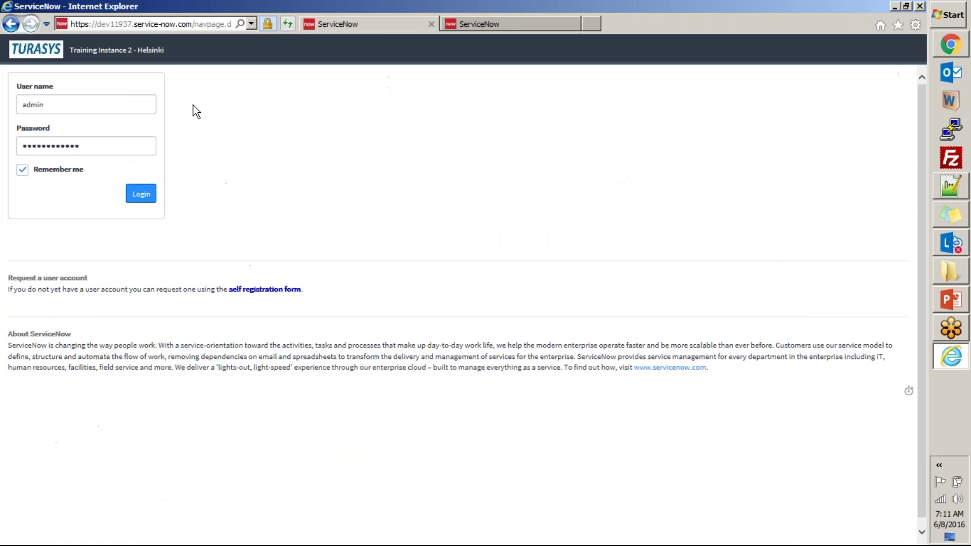
{"action": "left_click", "coordinate": [503, 30]}
{"action": "left_click", "coordinate": [132, 104]}
{"action": "type", "text": "admin"}
{"action": "key", "text": "Tab"}
{"action": "type", "text": "•••••••••••••"}
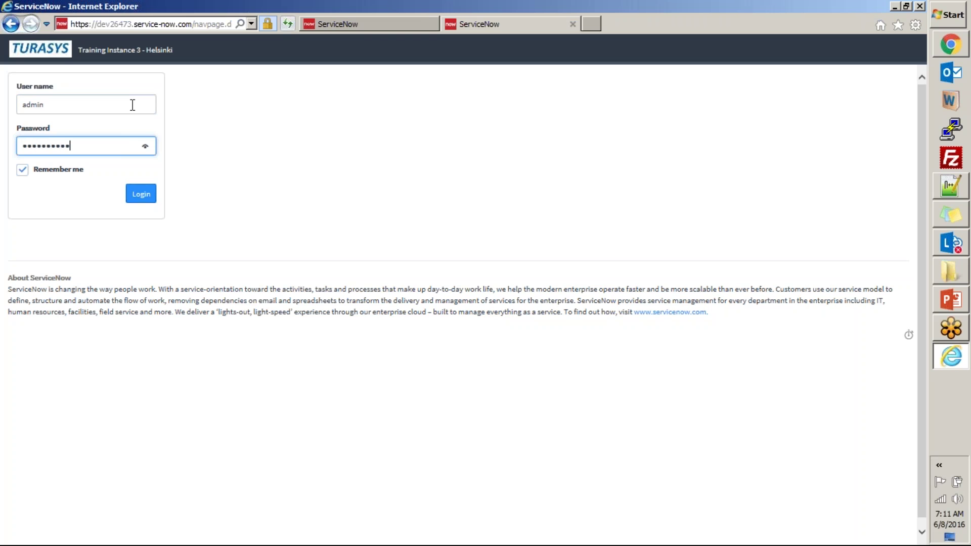
{"action": "left_click", "coordinate": [142, 201]}
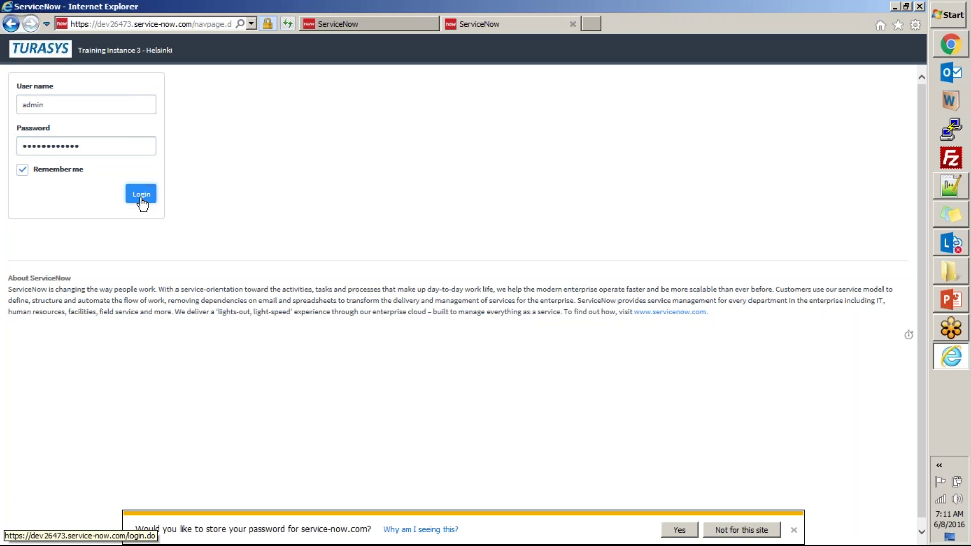
{"action": "left_click", "coordinate": [678, 530]}
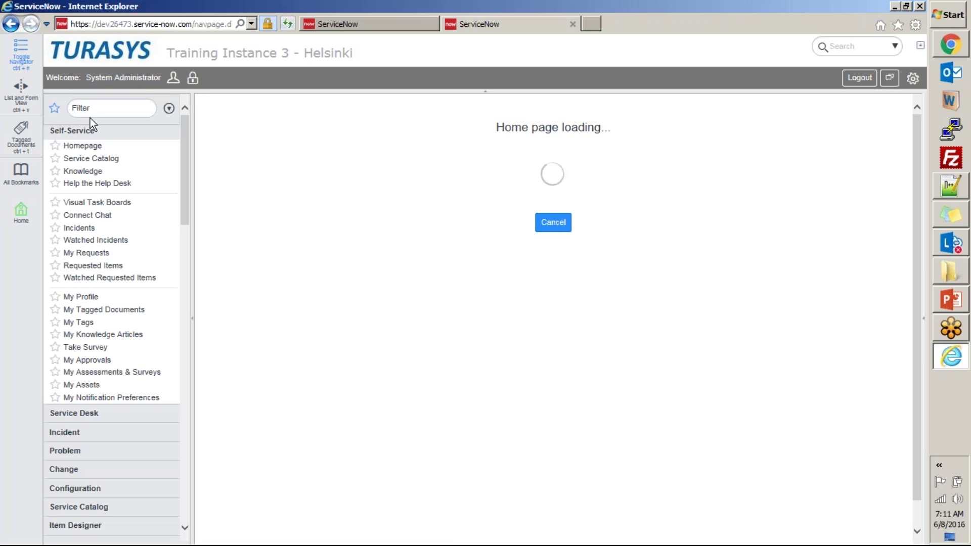
- Filter the navigator for 'plugins' and open the Plugins module on Instance 3
{"action": "left_click", "coordinate": [100, 109]}
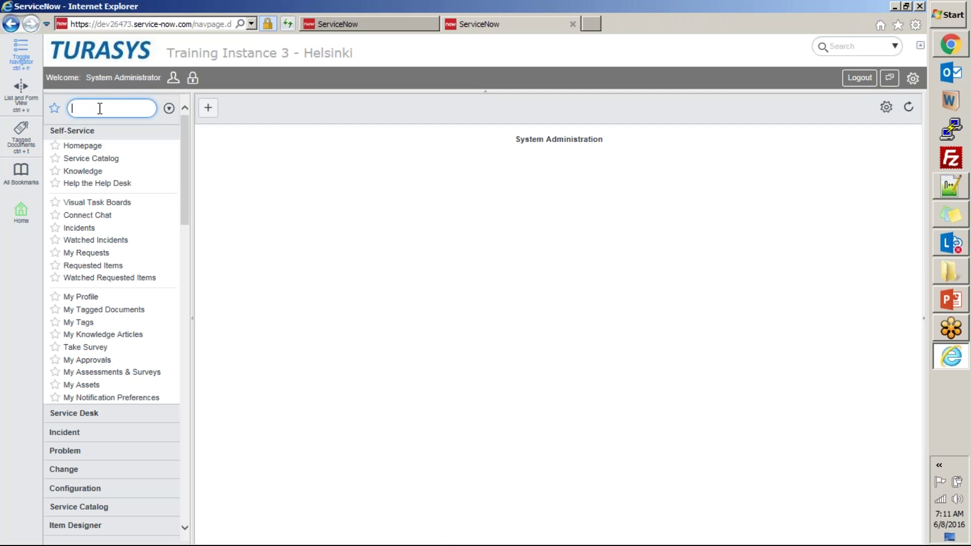
{"action": "type", "text": "plugis"}
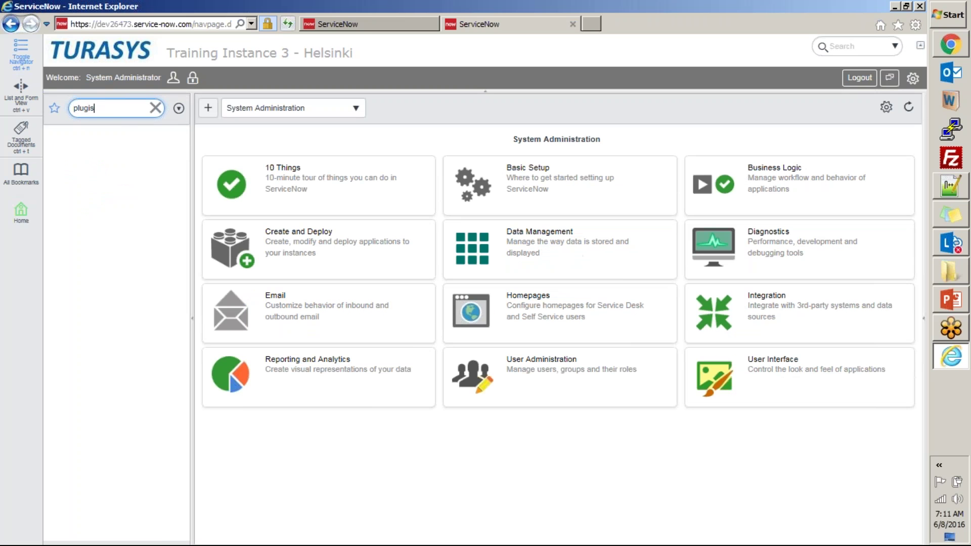
{"action": "key", "text": "BackSpace"}
{"action": "type", "text": "ns"}
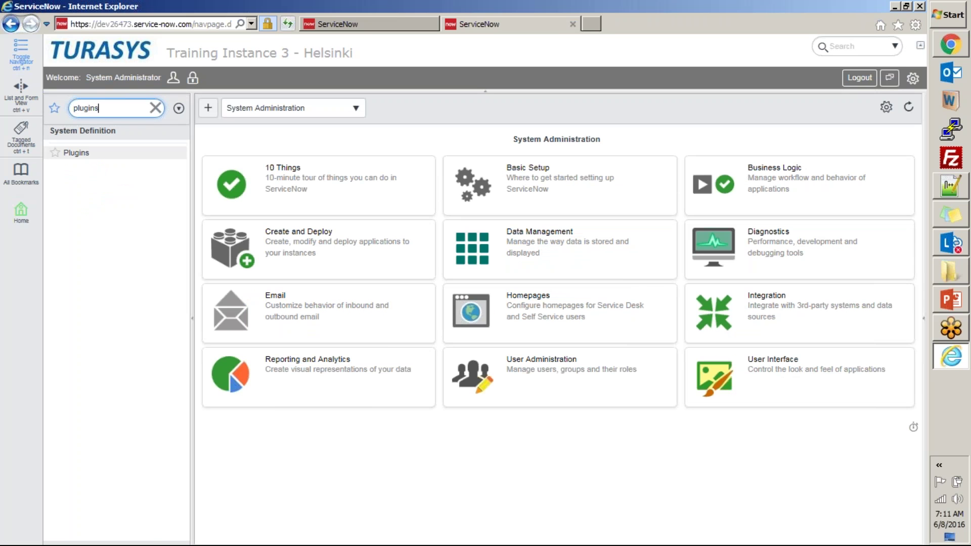
{"action": "left_click", "coordinate": [76, 153]}
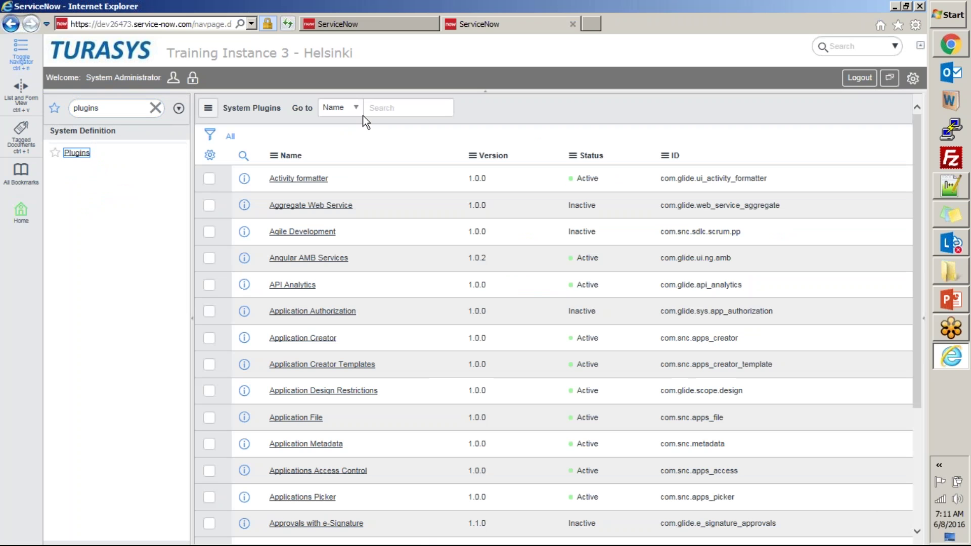
- Filter Instance 3 plugins by name for 'user reg' and open the User Registration Request record
{"action": "left_click", "coordinate": [382, 110]}
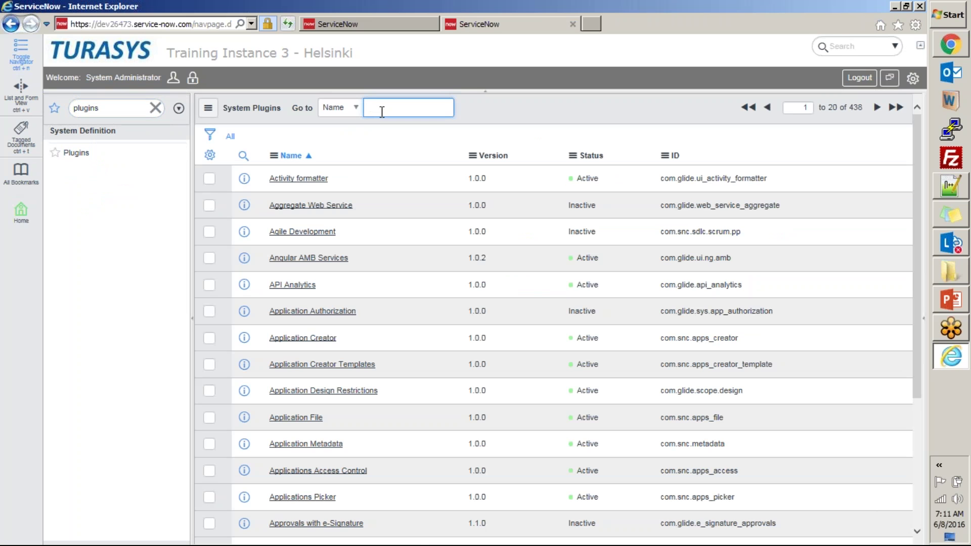
{"action": "type", "text": "%user%"}
{"action": "type", "text": " reg"}
{"action": "key", "text": "Return"}
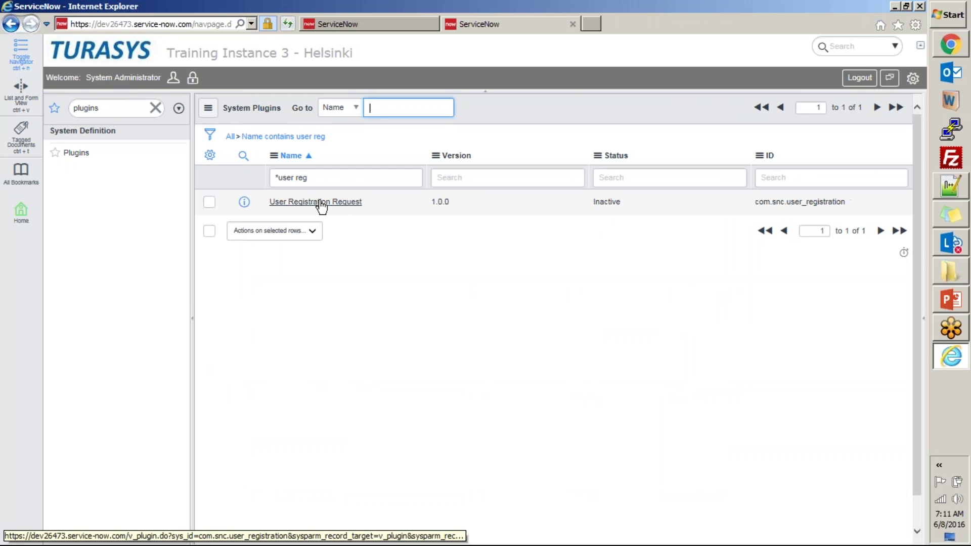
{"action": "left_click", "coordinate": [321, 202]}
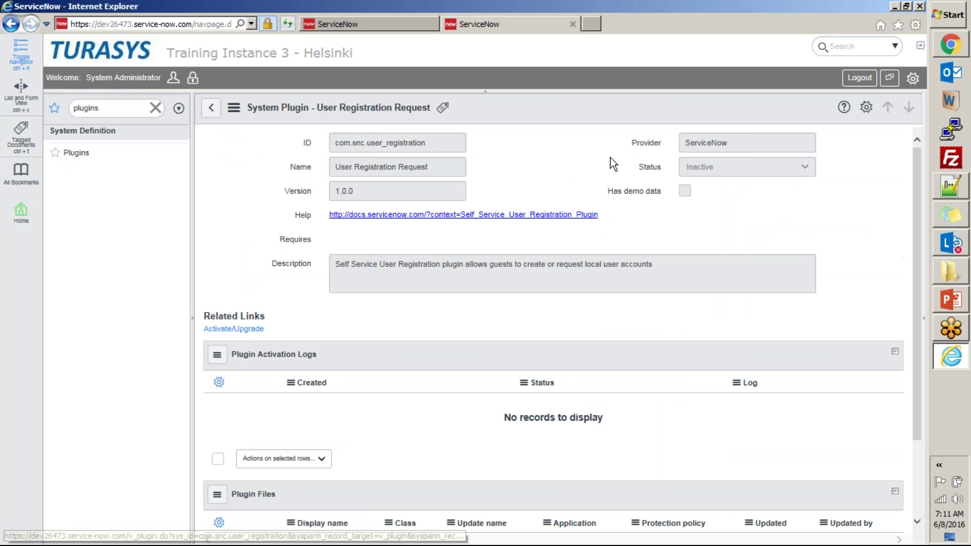
- Compare with the Training Instance 2 tab, then reopen the Inactive User Registration Request record
{"action": "left_click", "coordinate": [212, 113]}
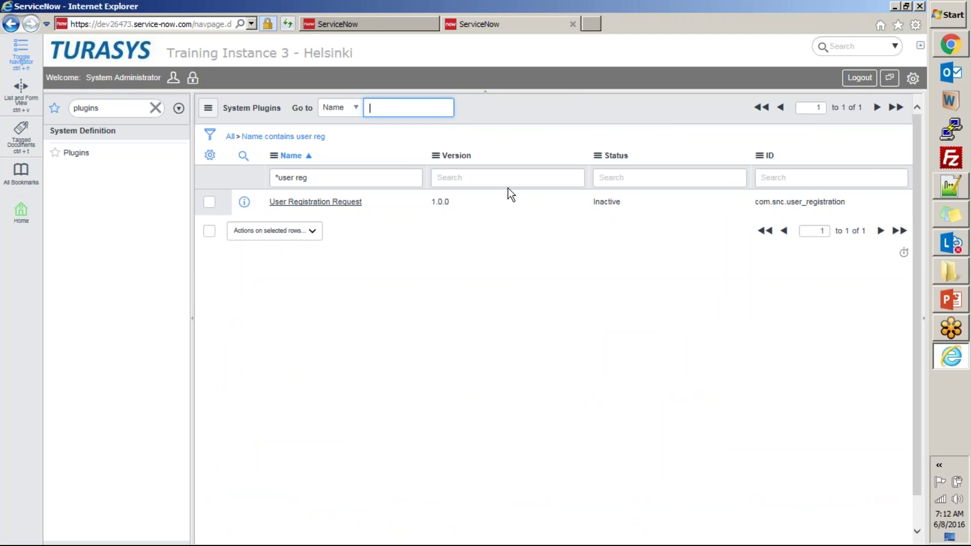
{"action": "left_click", "coordinate": [323, 23]}
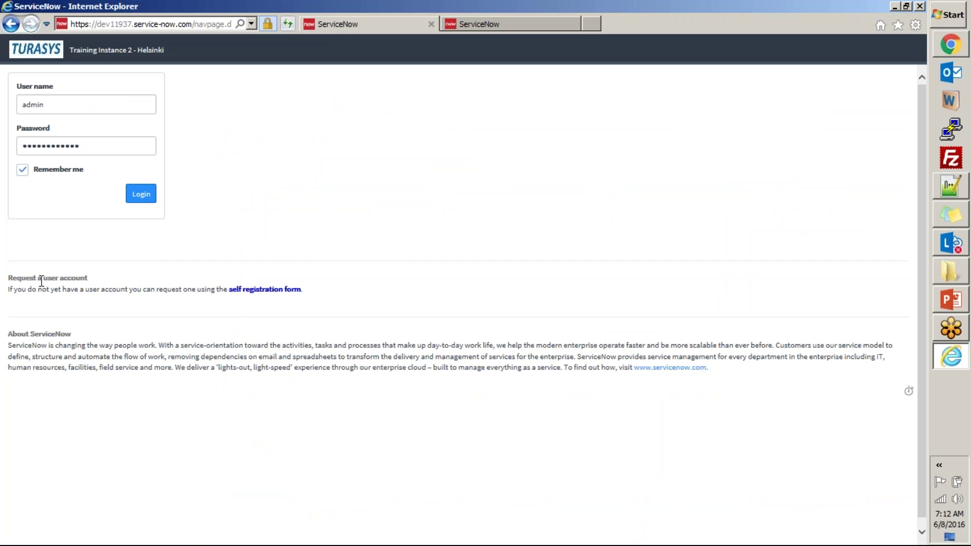
{"action": "key", "text": "ctrl+Tab"}
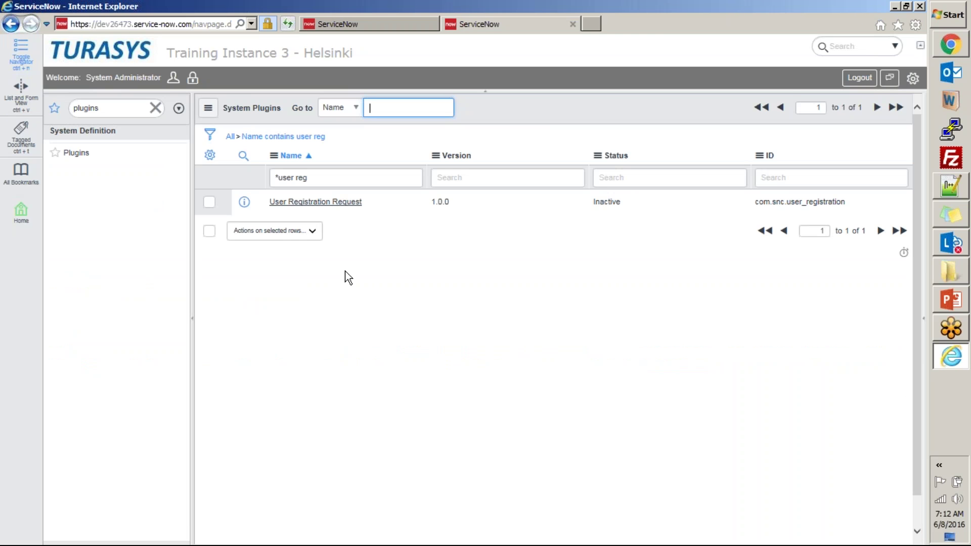
{"action": "left_click", "coordinate": [334, 204]}
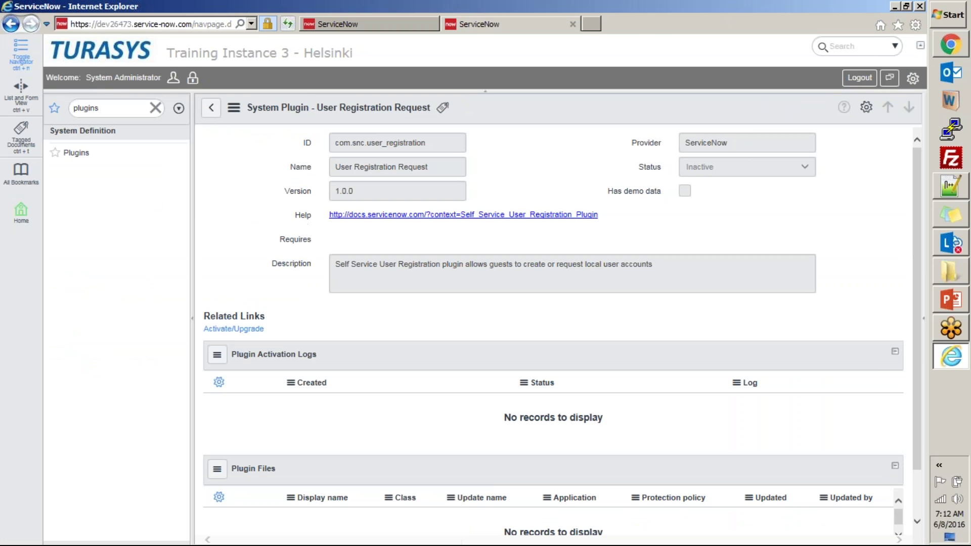
{"action": "left_click", "coordinate": [211, 108]}
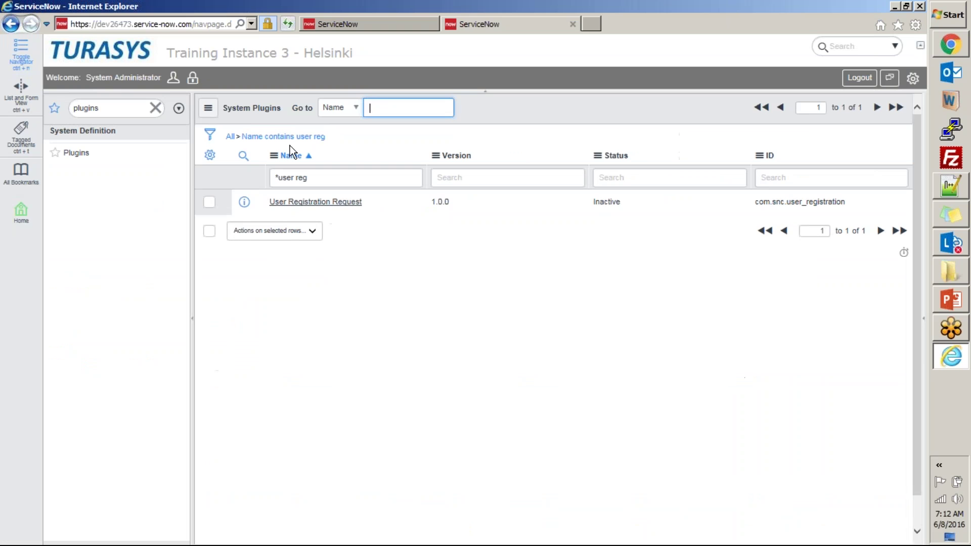
{"action": "left_click", "coordinate": [295, 203]}
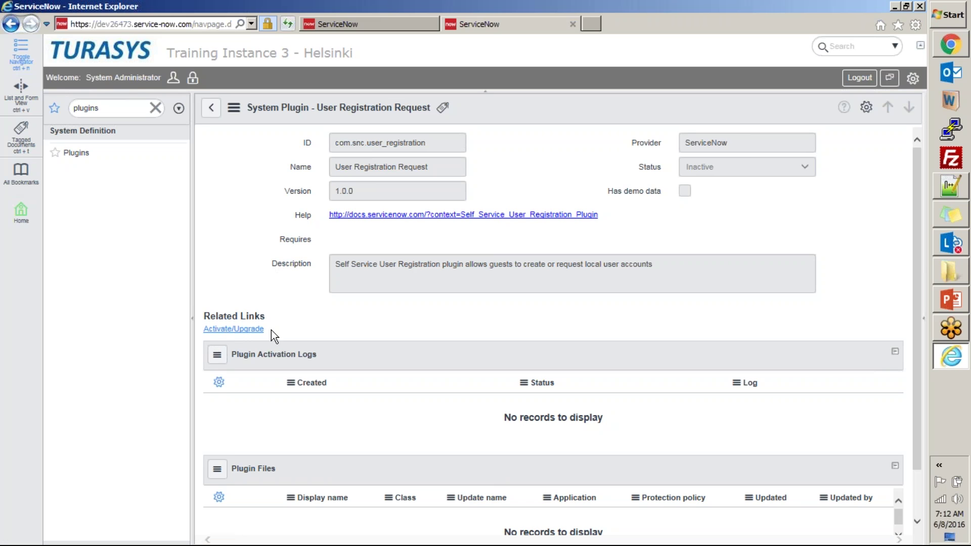
- Activate the User Registration Request plugin and reload its record after the success message
{"action": "left_click", "coordinate": [236, 332]}
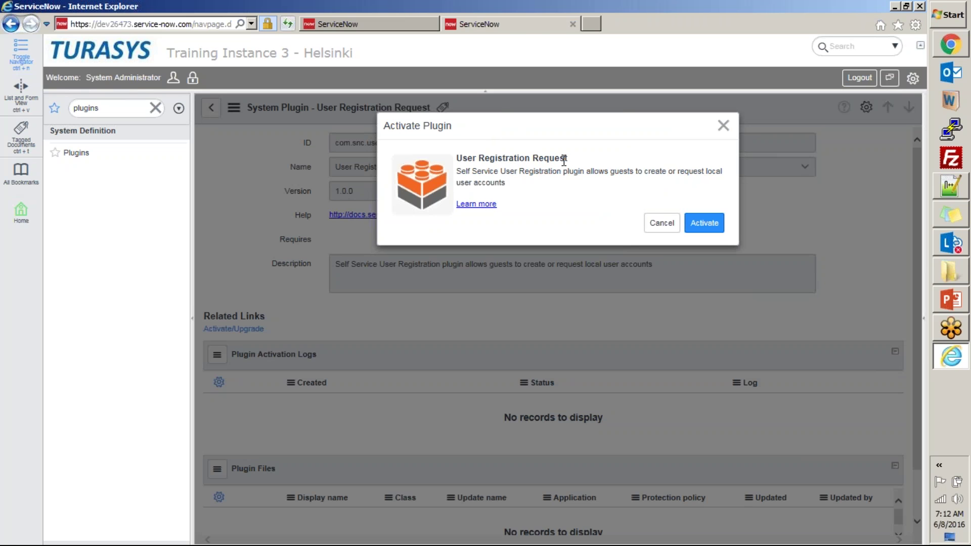
{"action": "left_click", "coordinate": [701, 222]}
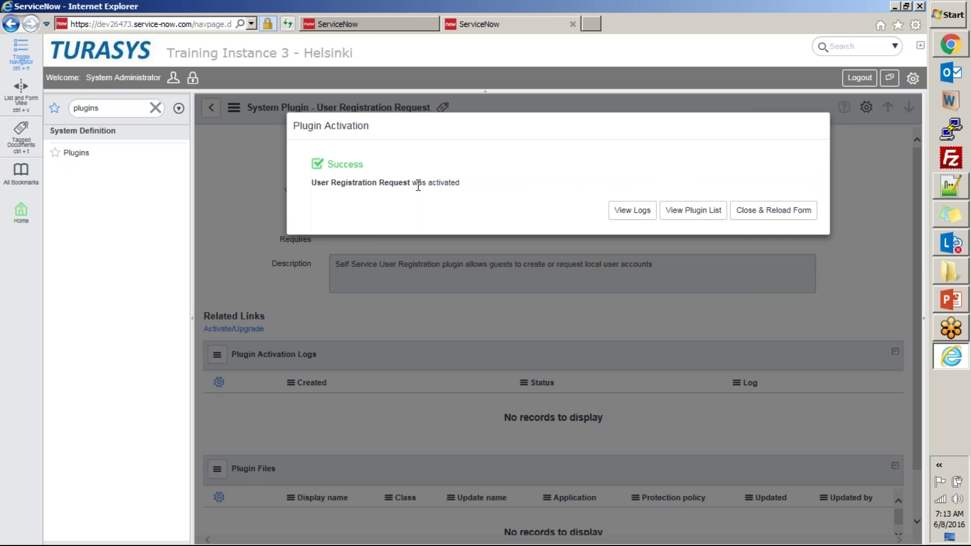
{"action": "left_click", "coordinate": [777, 220]}
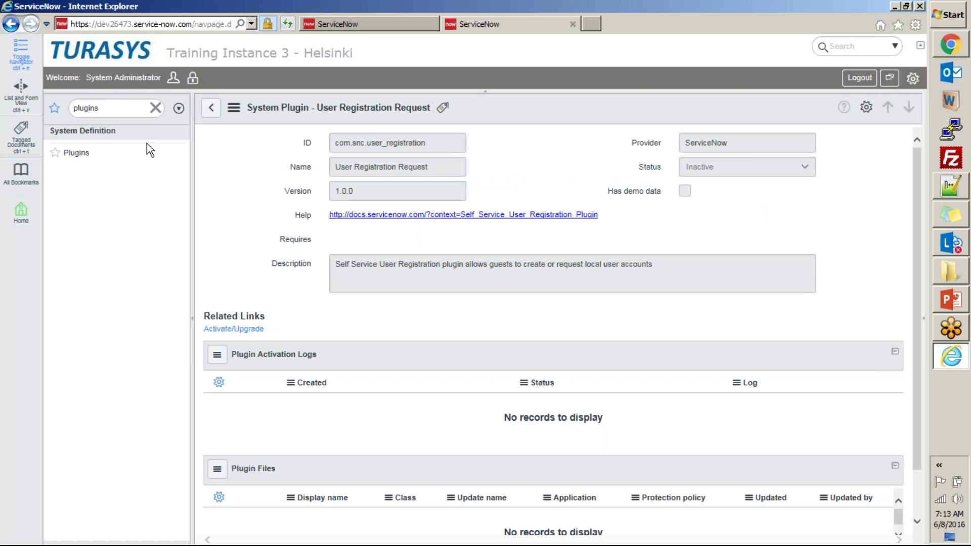
- Clear the navigator filter, then open the self-registration form and submit it empty
{"action": "left_click", "coordinate": [156, 108]}
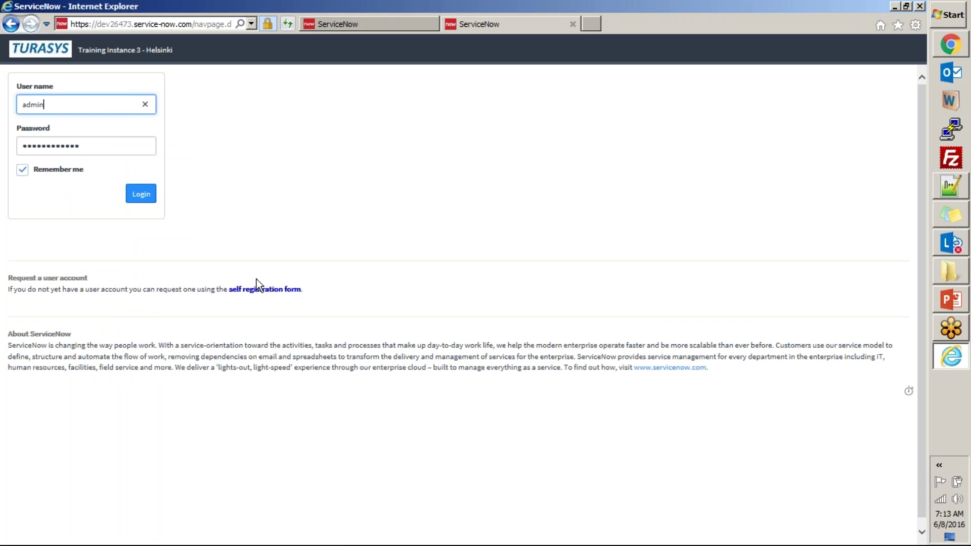
{"action": "left_click", "coordinate": [314, 243]}
{"action": "left_click", "coordinate": [270, 291]}
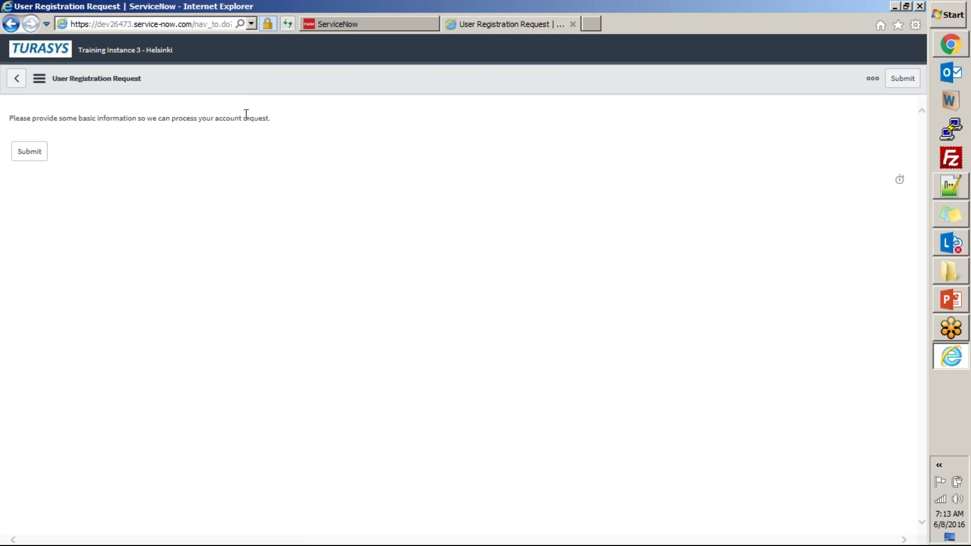
{"action": "left_click", "coordinate": [34, 152]}
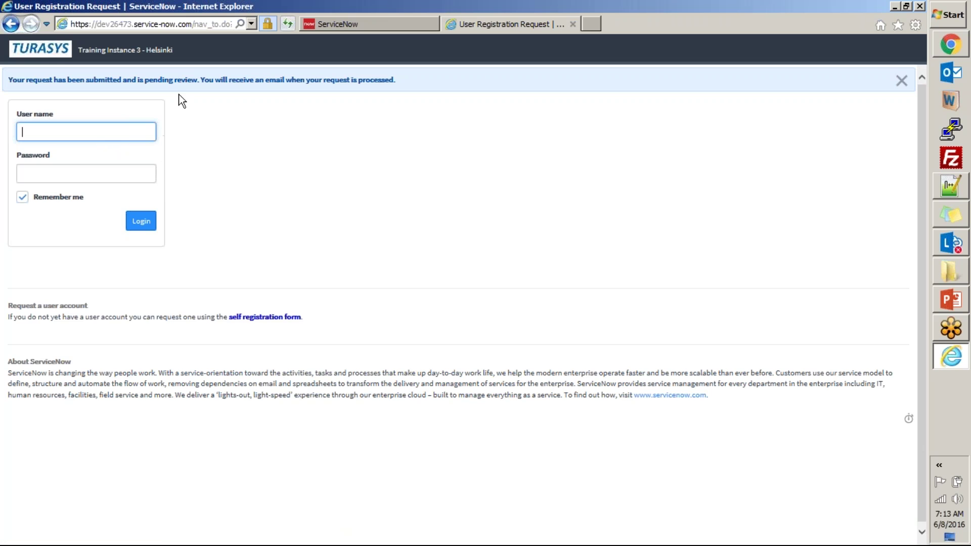
- Reopen the self-registration form, then navigate back to the login page
{"action": "left_click", "coordinate": [274, 318]}
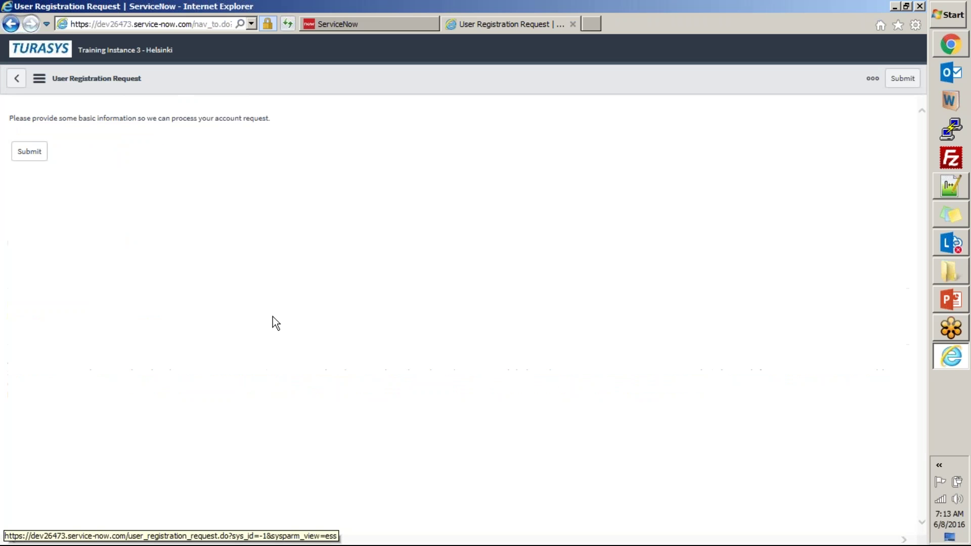
{"action": "left_click", "coordinate": [18, 80]}
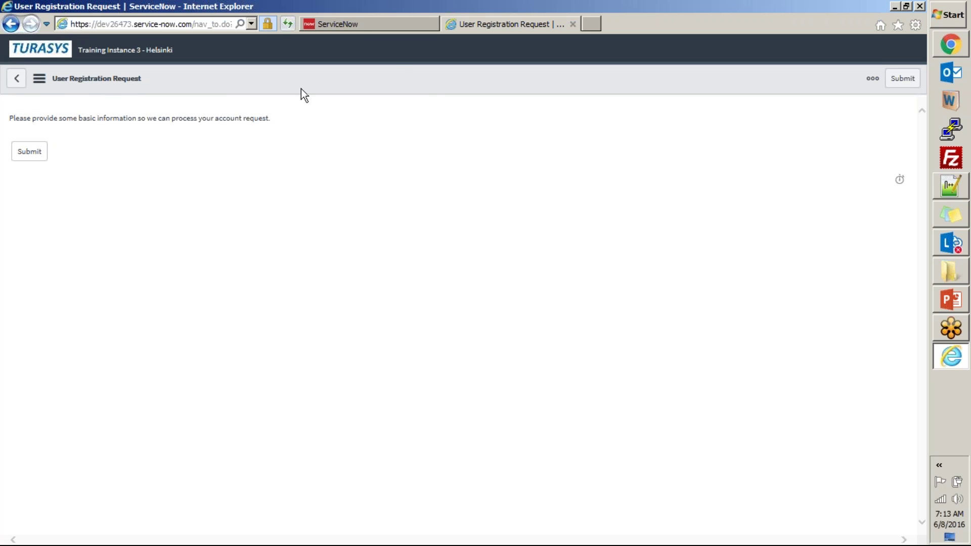
{"action": "left_click", "coordinate": [18, 80]}
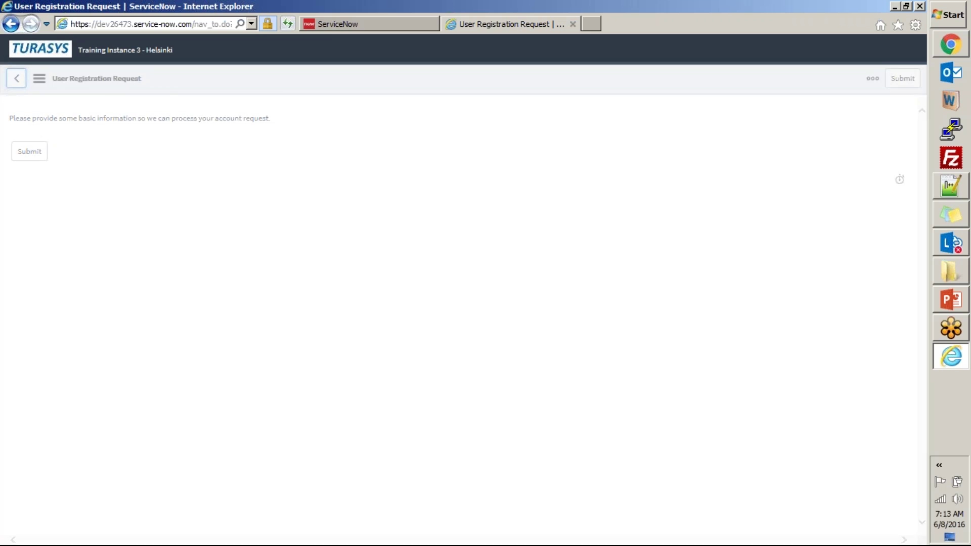
{"action": "left_click", "coordinate": [329, 24]}
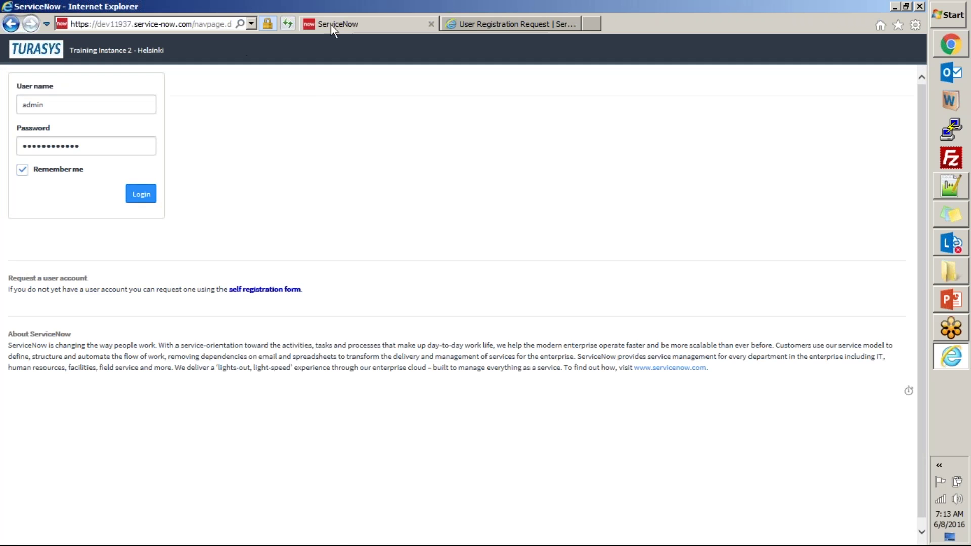
- Submit the self-registration form with the user's first name, last name and an already-registered e-mail
{"action": "left_click", "coordinate": [265, 289]}
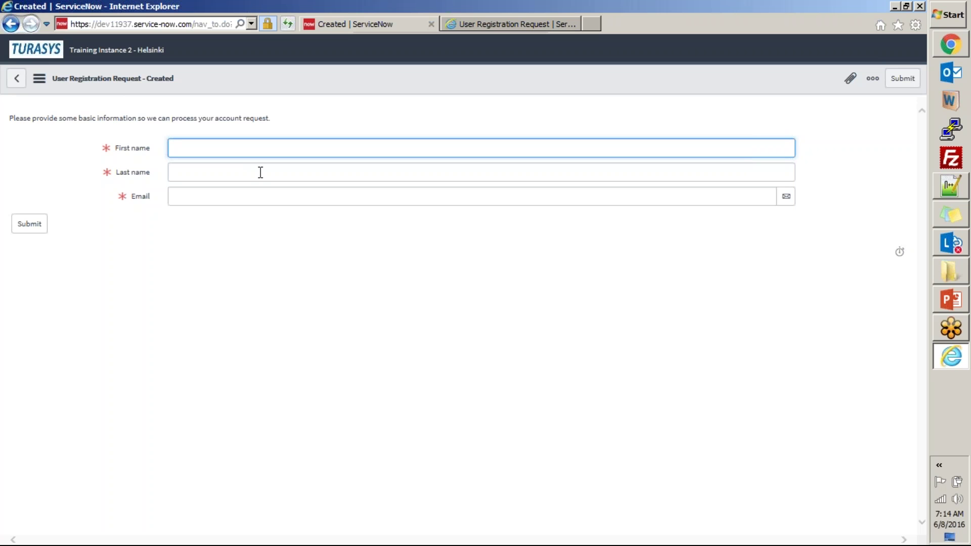
{"action": "type", "text": "Vikranth"}
{"action": "key", "text": "Tab"}
{"action": "type", "text": "K"}
{"action": "key", "text": "Tab"}
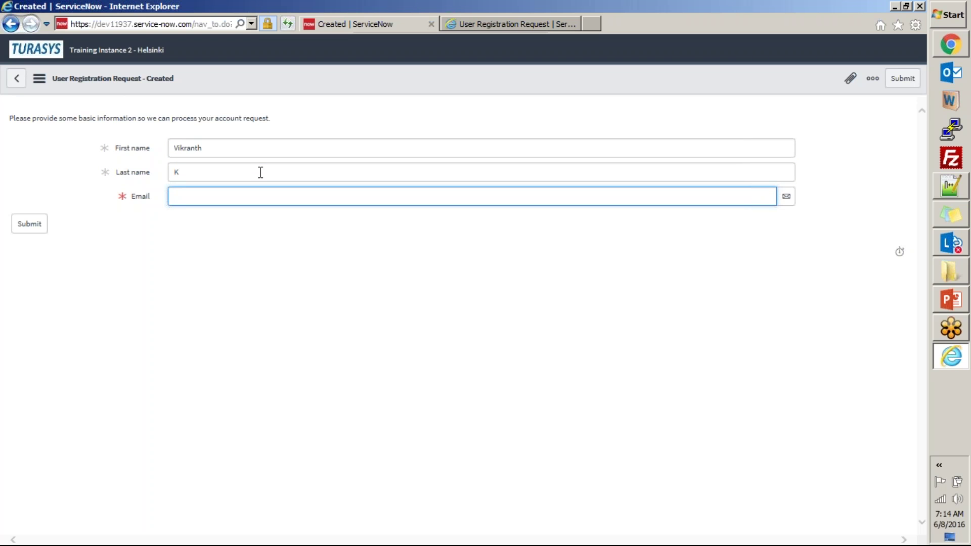
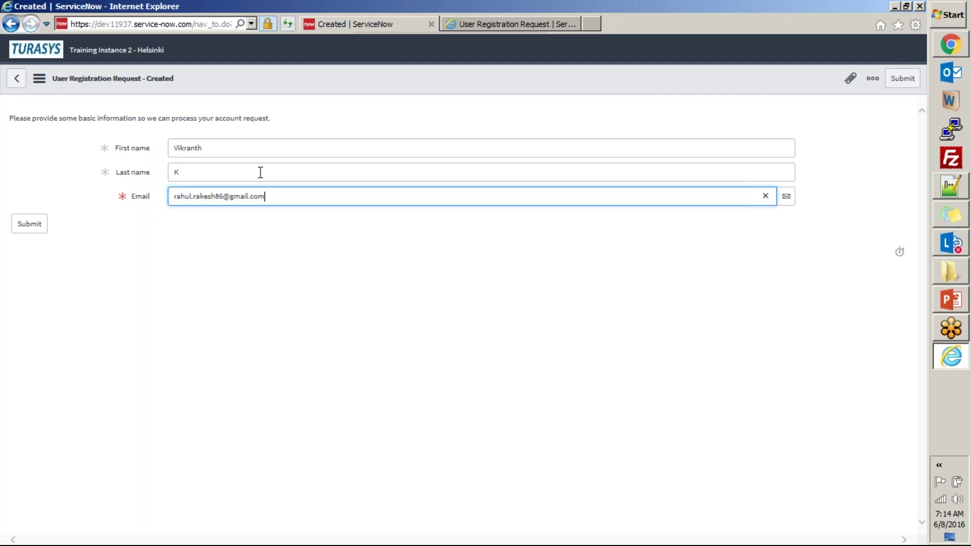
{"action": "left_click", "coordinate": [30, 224]}
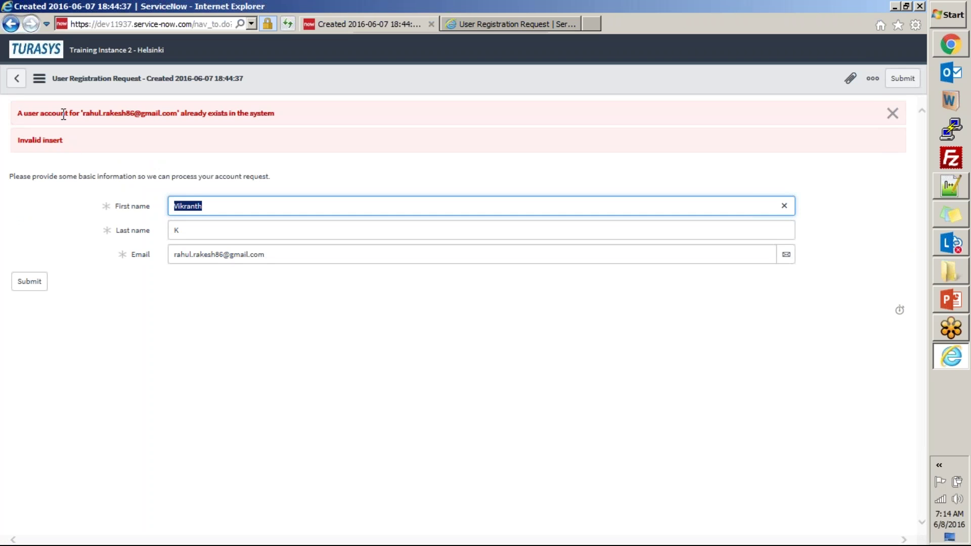
- Review the duplicate-account error and replace the e-mail with a different address
{"action": "left_click_drag", "start_coordinate": [87, 117], "coordinate": [160, 115]}
{"action": "left_click_drag", "start_coordinate": [282, 115], "coordinate": [20, 135]}
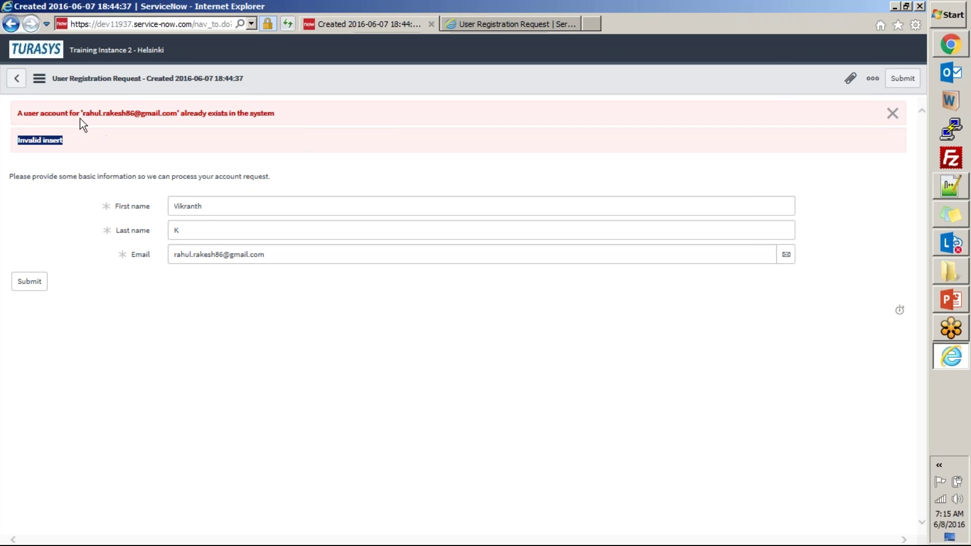
{"action": "triple_click", "coordinate": [280, 256]}
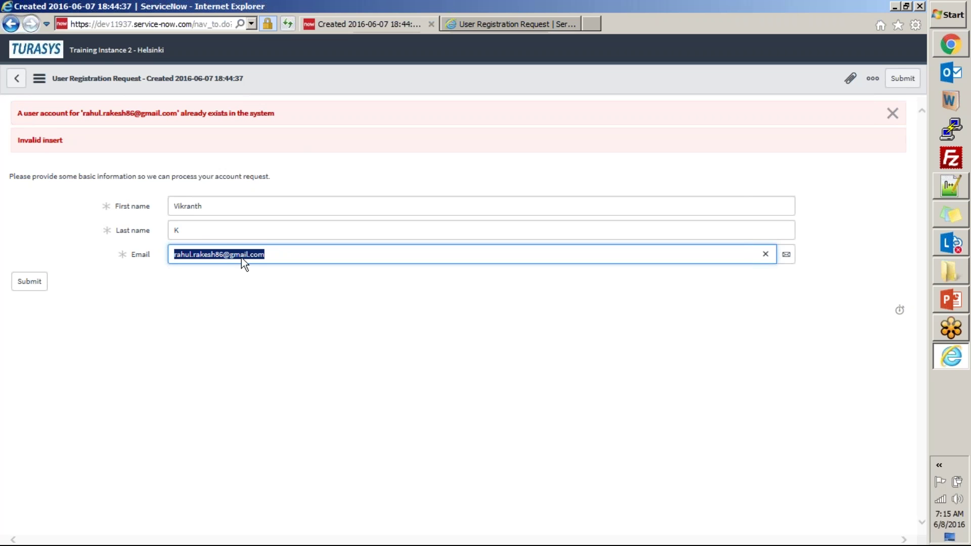
{"action": "left_click", "coordinate": [139, 244]}
{"action": "left_click_drag", "start_coordinate": [285, 256], "coordinate": [36, 238]}
{"action": "left_click", "coordinate": [276, 285]}
{"action": "left_click_drag", "start_coordinate": [282, 256], "coordinate": [170, 253]}
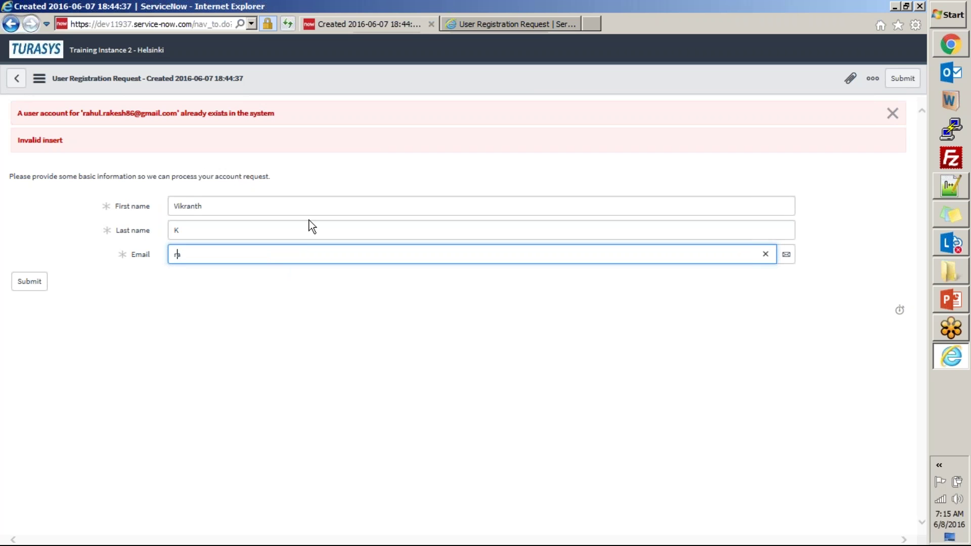
- Correct the first and last name and resubmit the registration request
{"action": "key", "text": "shift+Tab"}
{"action": "key", "text": "shift+Tab"}
{"action": "key", "text": "shift+Tab"}
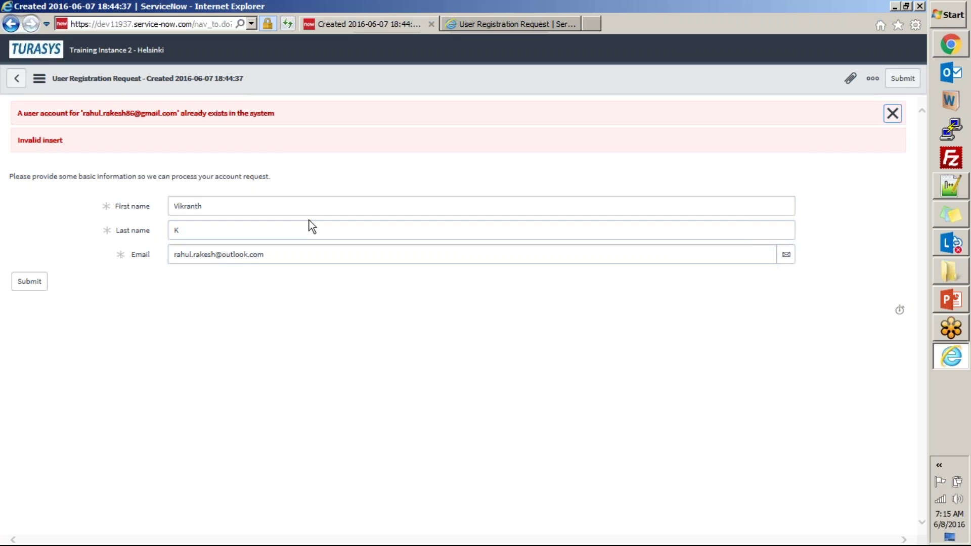
{"action": "double_click", "coordinate": [248, 200]}
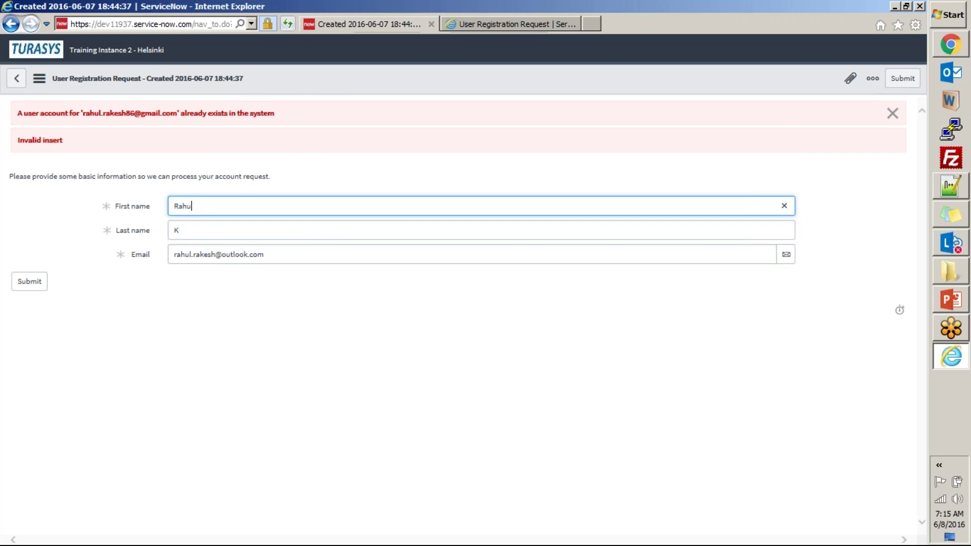
{"action": "key", "text": "Tab"}
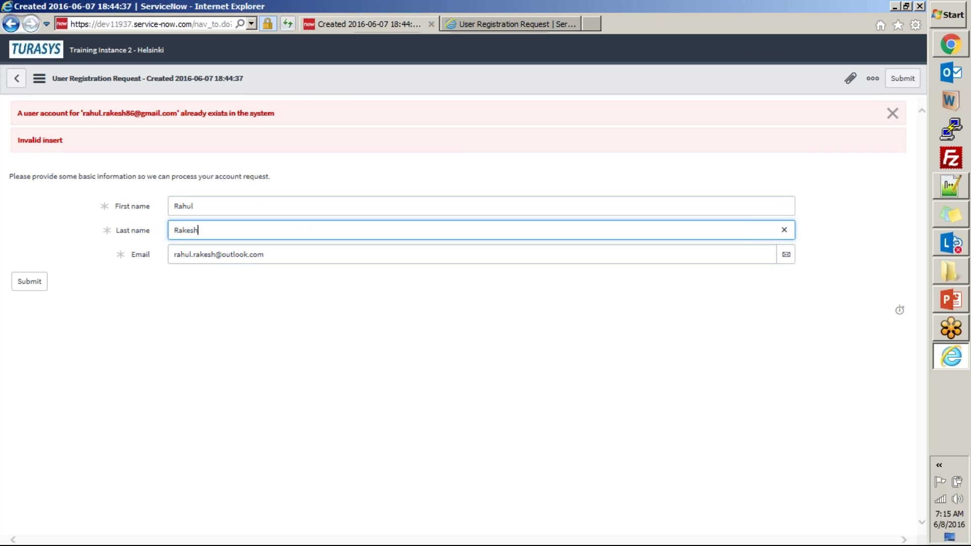
{"action": "left_click", "coordinate": [29, 283]}
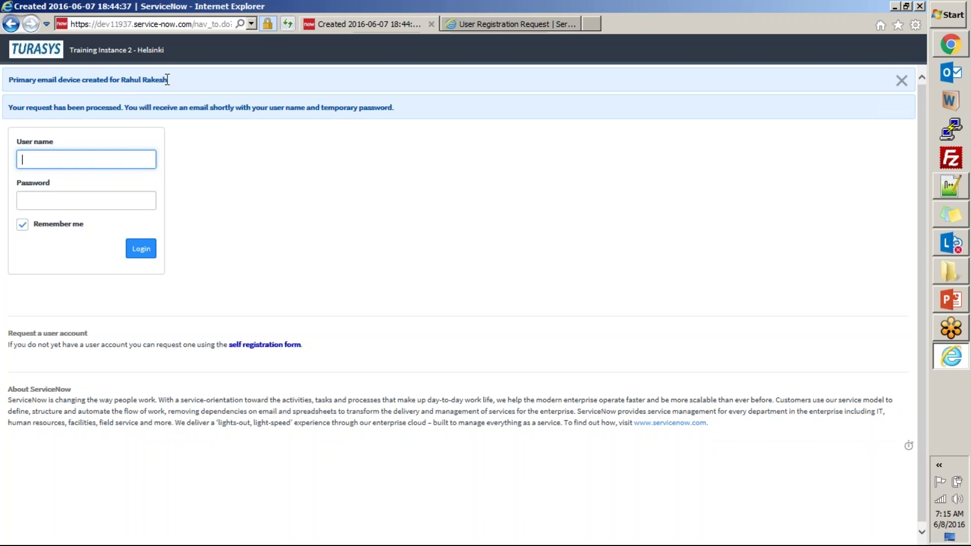
- Review the confirmation's new user name and the note about the emailed temporary password
{"action": "left_click_drag", "start_coordinate": [167, 79], "coordinate": [129, 81]}
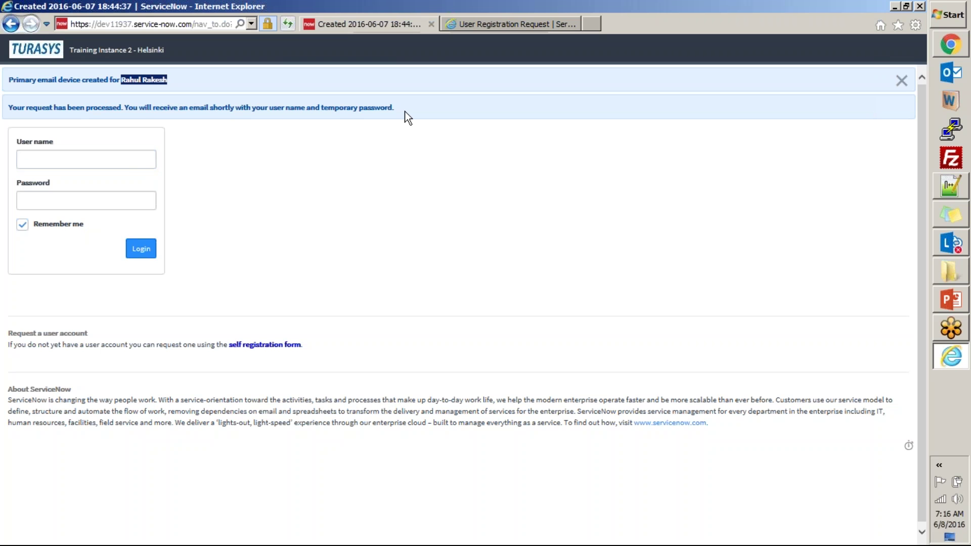
{"action": "left_click_drag", "start_coordinate": [395, 108], "coordinate": [269, 109]}
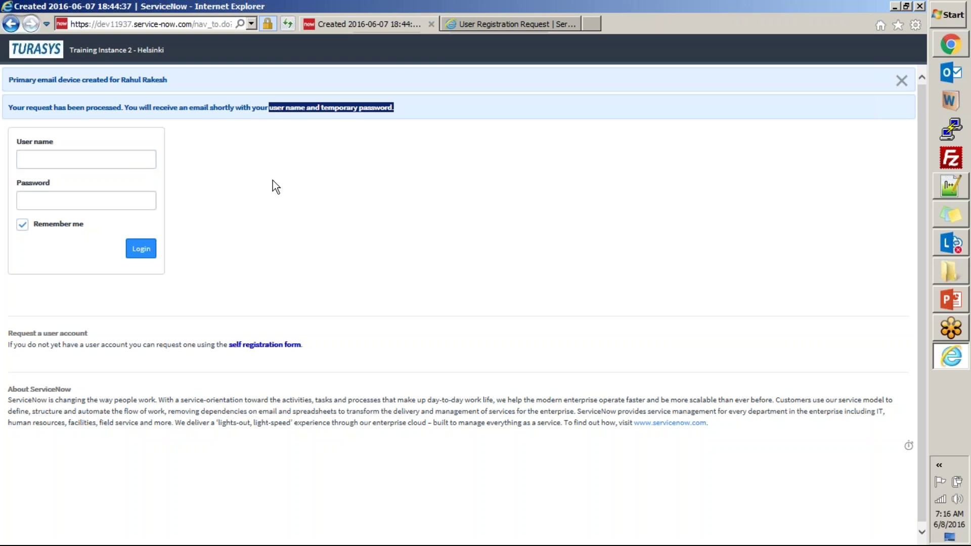
{"action": "key", "text": "alt+Tab"}
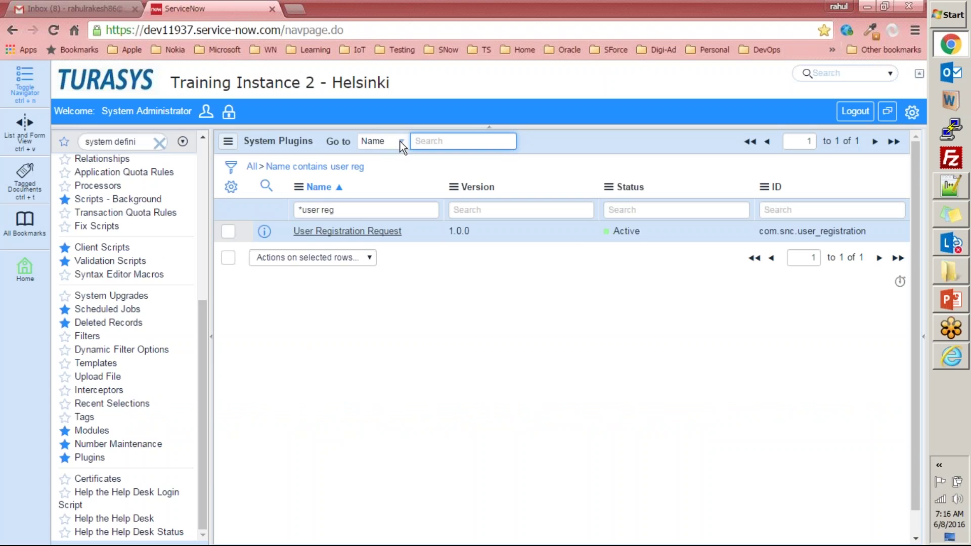
{"action": "key", "text": "alt+Tab"}
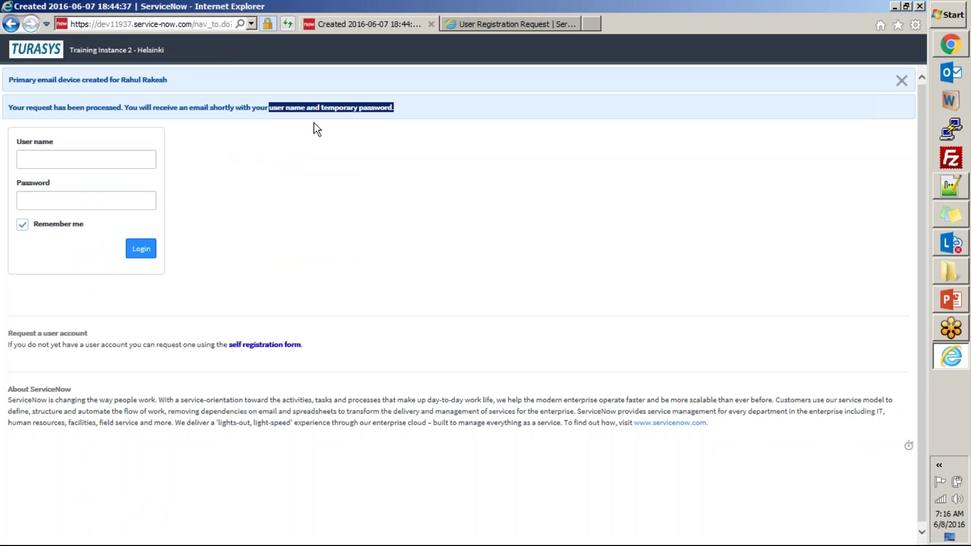
{"action": "left_click", "coordinate": [292, 122]}
- Highlight the request-processed message, then return to Chrome's System Plugins list
{"action": "key", "text": "alt+Tab"}
{"action": "key", "text": "alt+Tab"}
{"action": "left_click_drag", "start_coordinate": [10, 107], "coordinate": [394, 109]}
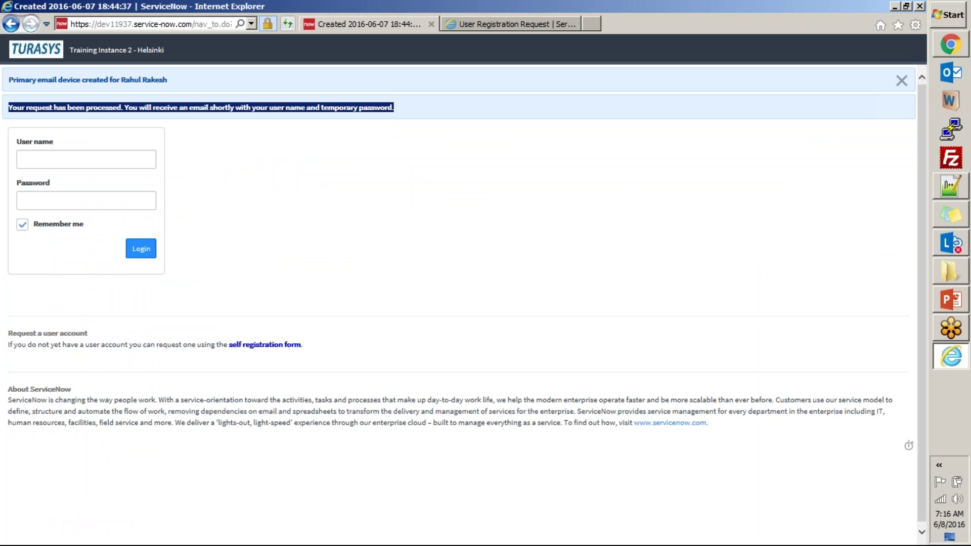
{"action": "left_click", "coordinate": [430, 178]}
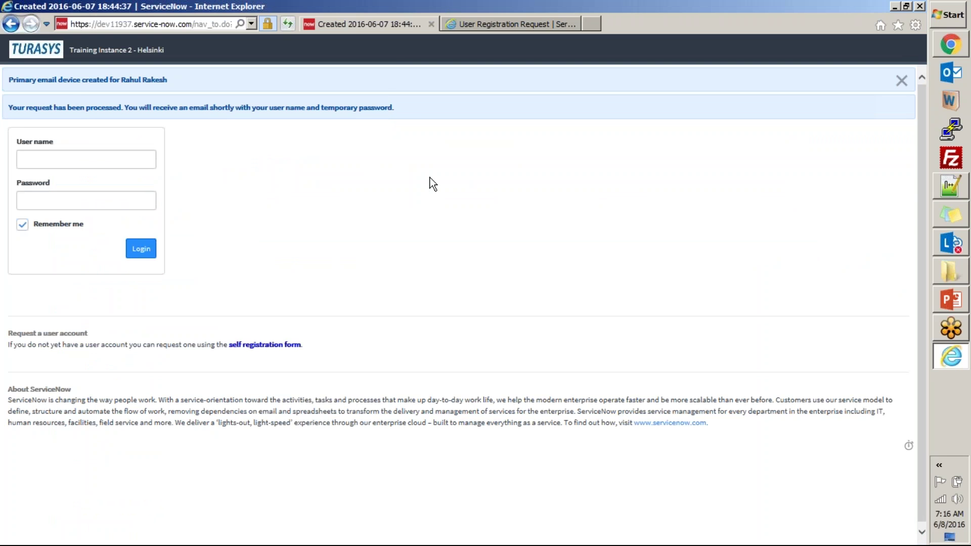
{"action": "key", "text": "alt+Tab"}
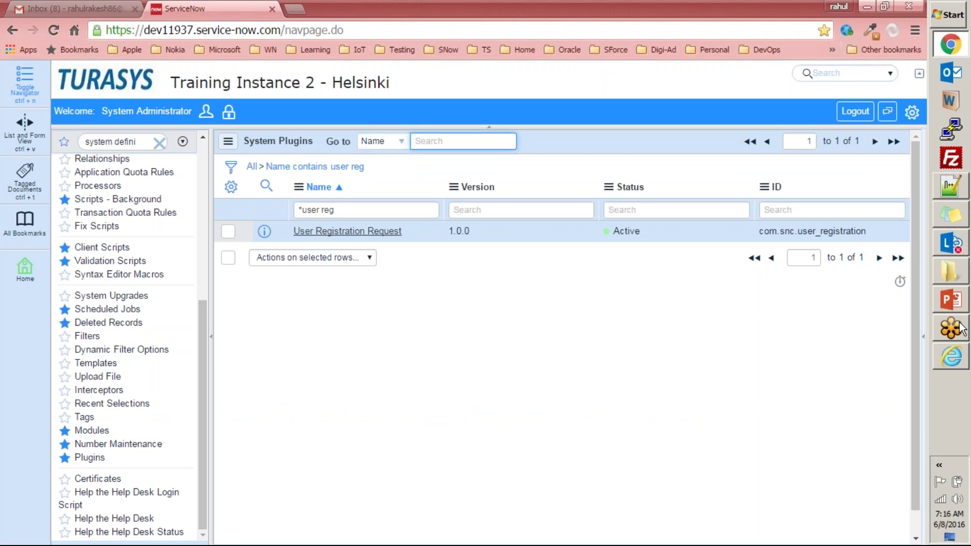
{"action": "left_click", "coordinate": [946, 193]}
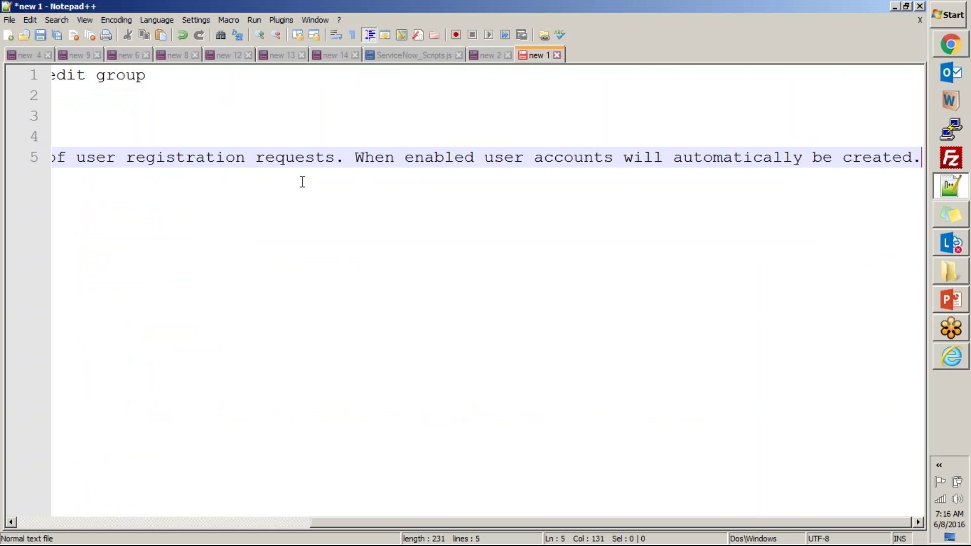
{"action": "key", "text": "alt+Tab"}
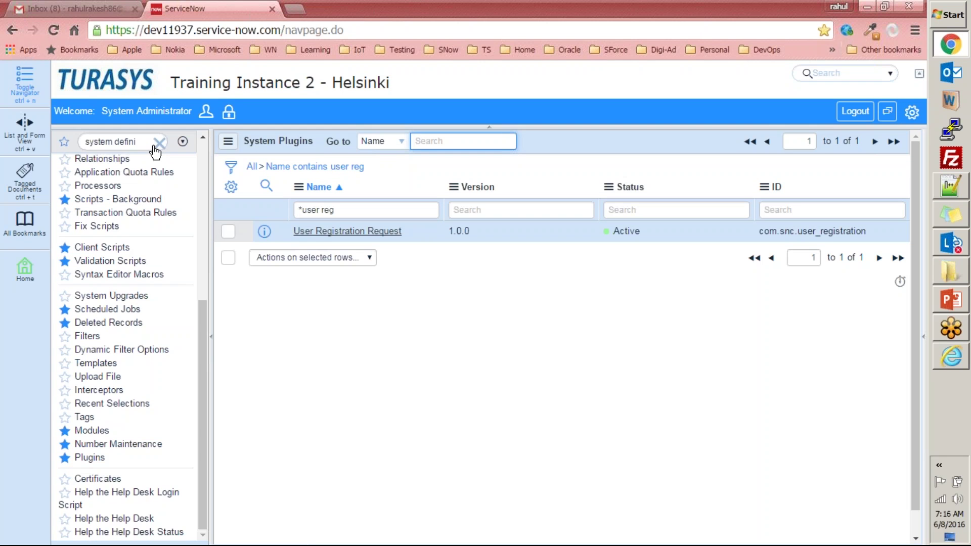
{"action": "key", "text": "alt+Tab"}
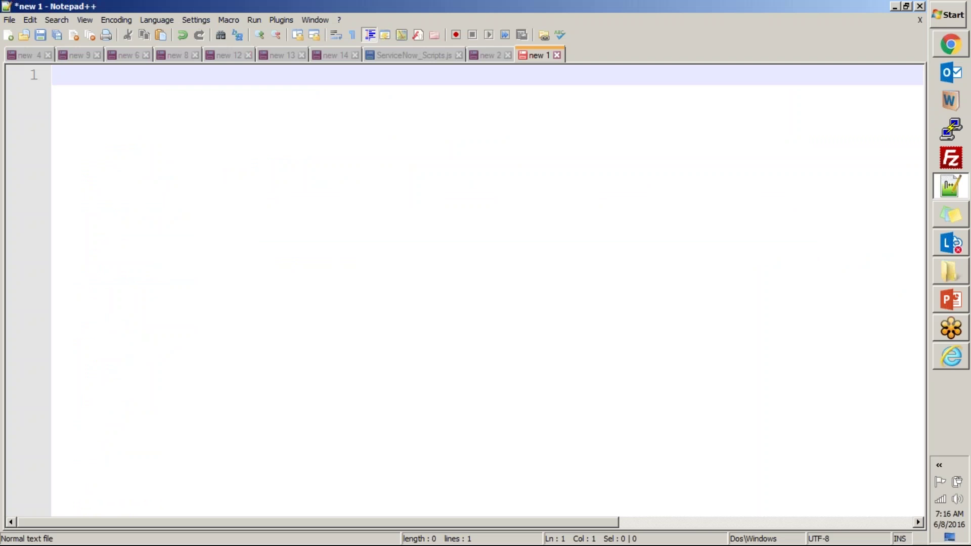
{"action": "key", "text": "alt+Tab"}
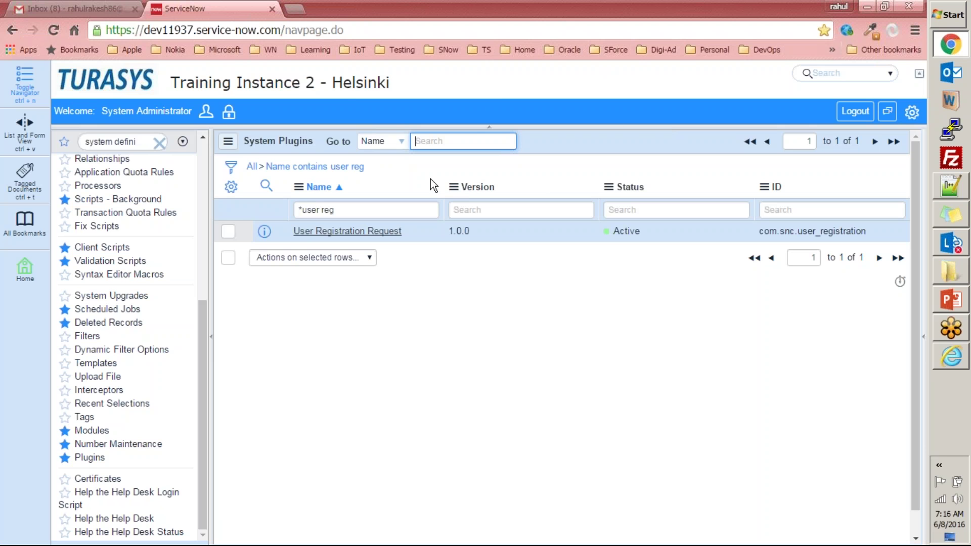
{"action": "left_click", "coordinate": [142, 144]}
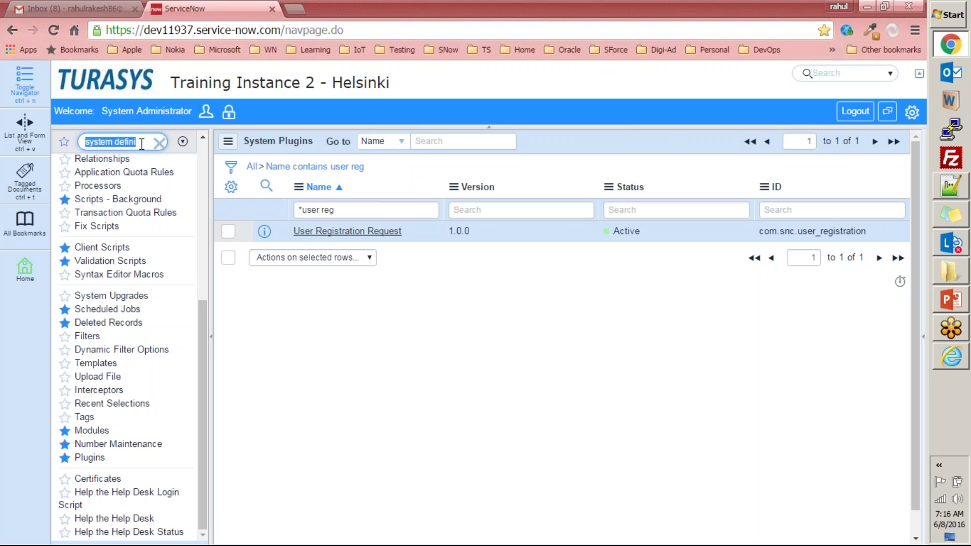
{"action": "left_click", "coordinate": [116, 83]}
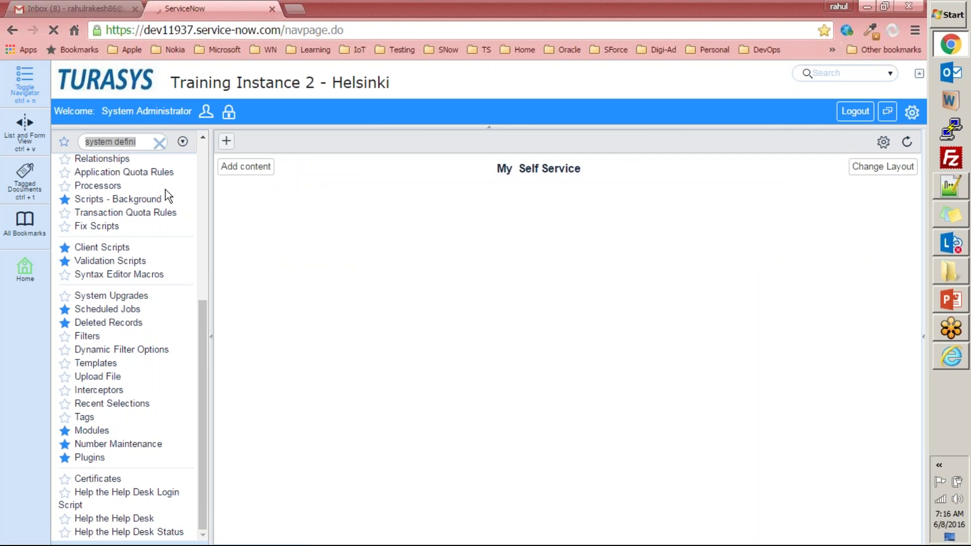
- Clear the navigator filter and switch to the System Administration homepage
{"action": "left_click", "coordinate": [160, 144]}
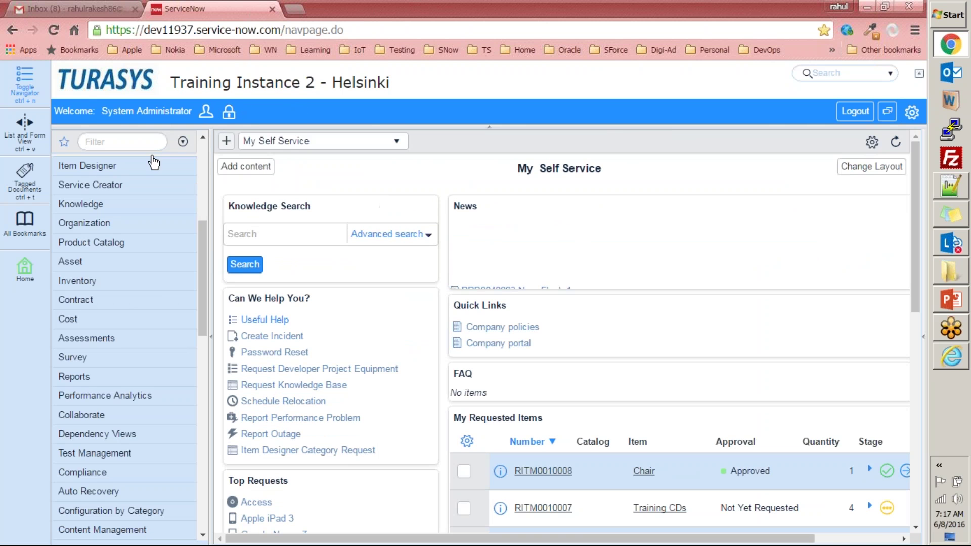
{"action": "left_click", "coordinate": [161, 143]}
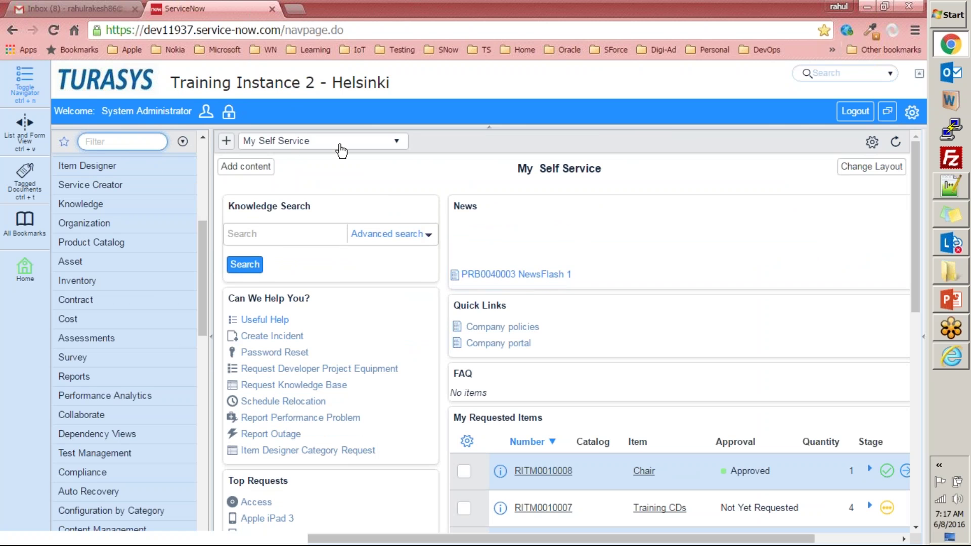
{"action": "left_click", "coordinate": [333, 144]}
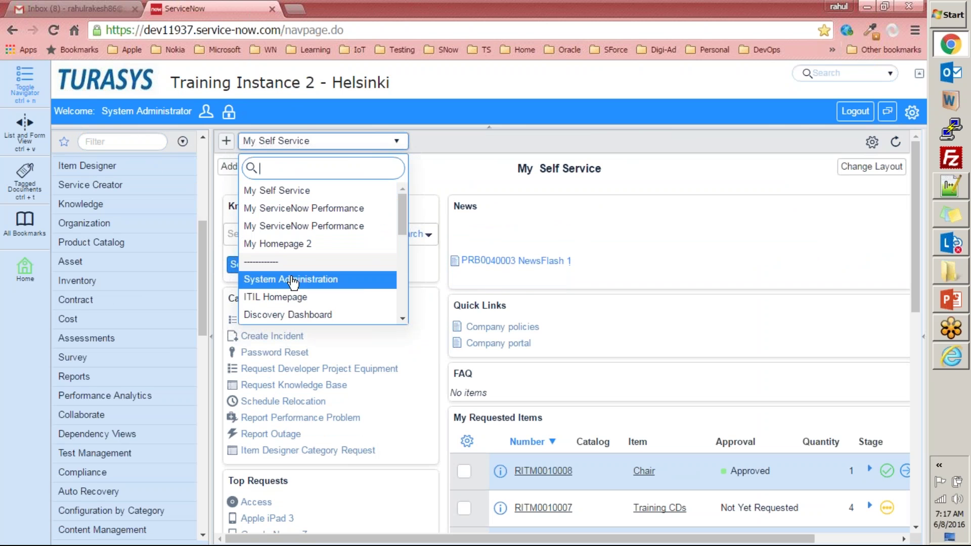
{"action": "left_click", "coordinate": [292, 280]}
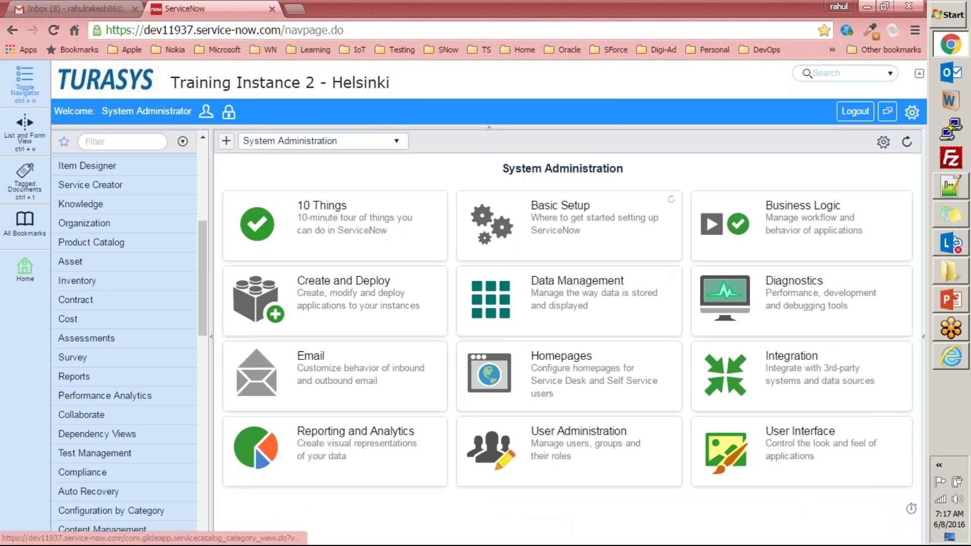
- Open the 10 Things tour, dismiss its alert, and return to the System Administration homepage
{"action": "left_click", "coordinate": [326, 212]}
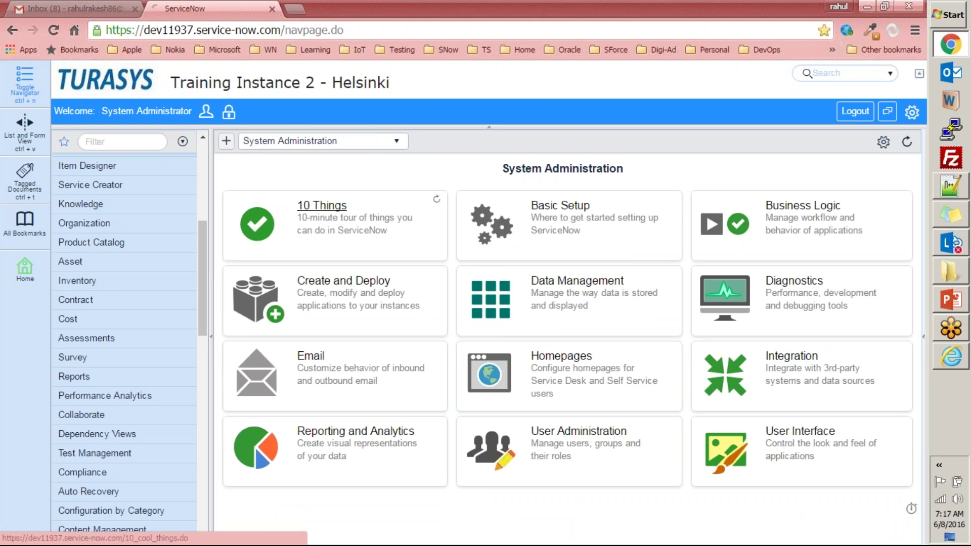
{"action": "left_click", "coordinate": [588, 131]}
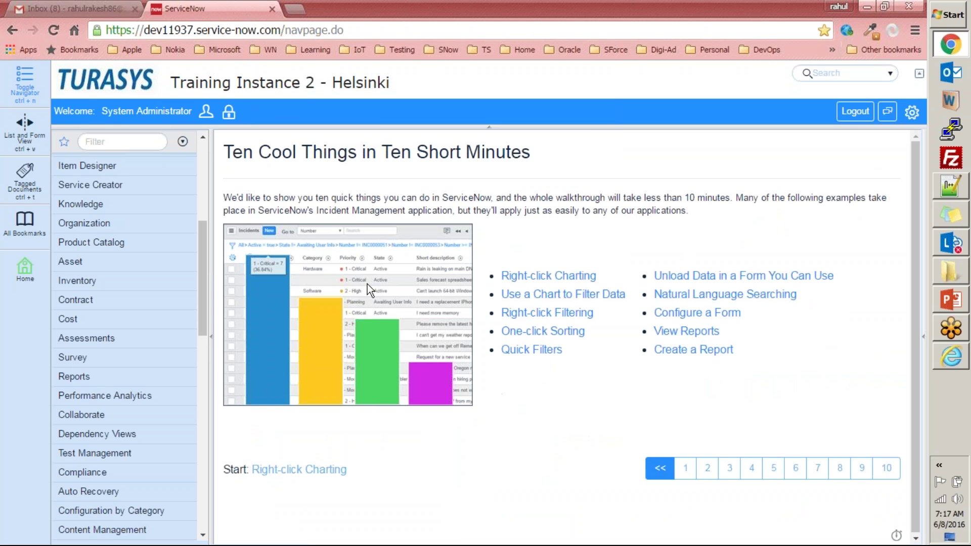
{"action": "left_click", "coordinate": [103, 87]}
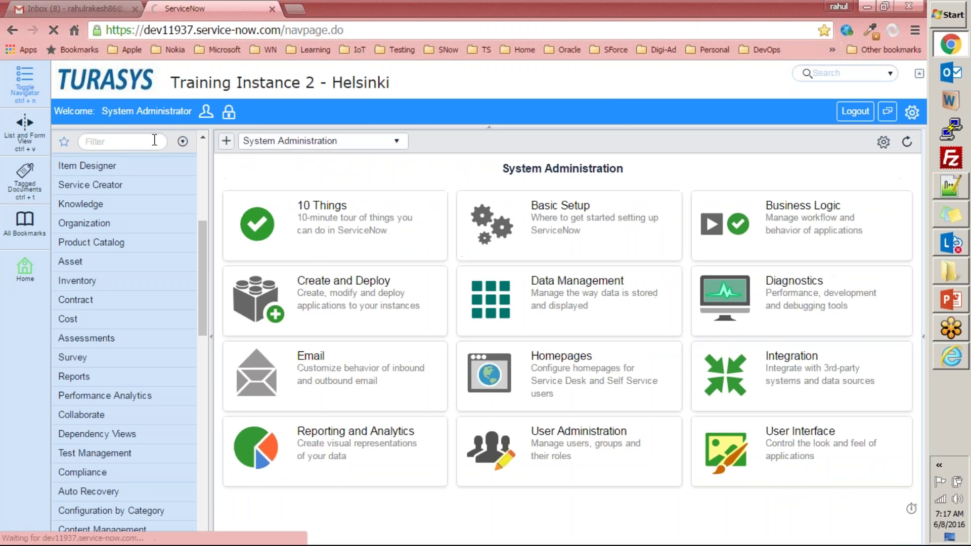
{"action": "left_click", "coordinate": [155, 141]}
- Filter the navigator to 'system proper' and open the System properties page
{"action": "type", "text": "system de"}
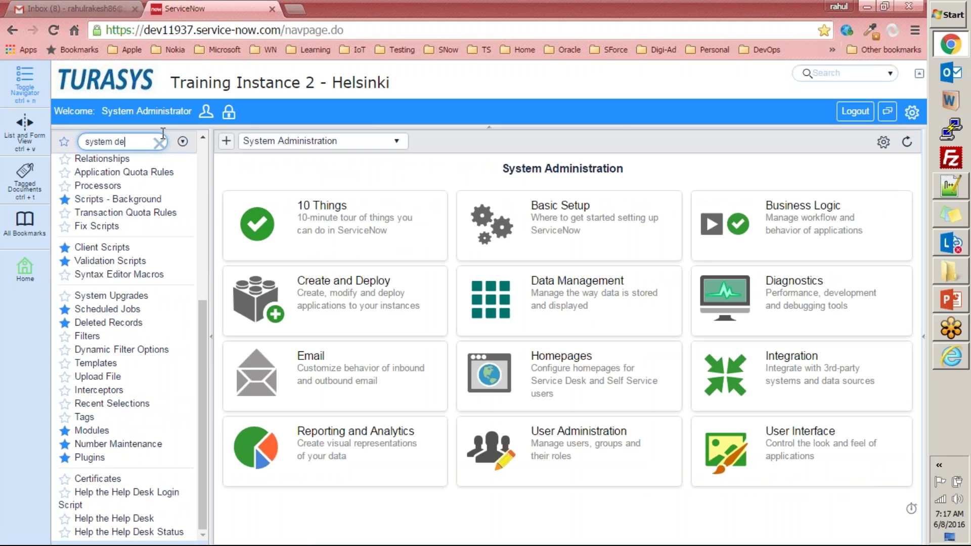
{"action": "key", "text": "BackSpace"}
{"action": "key", "text": "BackSpace"}
{"action": "type", "text": "propert"}
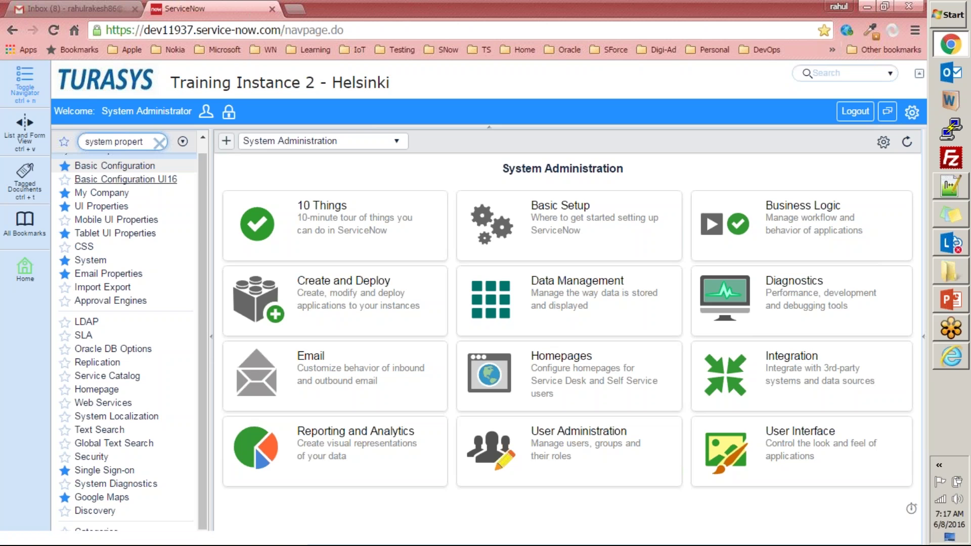
{"action": "scroll", "coordinate": [91, 263], "scroll_direction": "up", "scroll_amount": 1}
{"action": "left_click", "coordinate": [90, 274]}
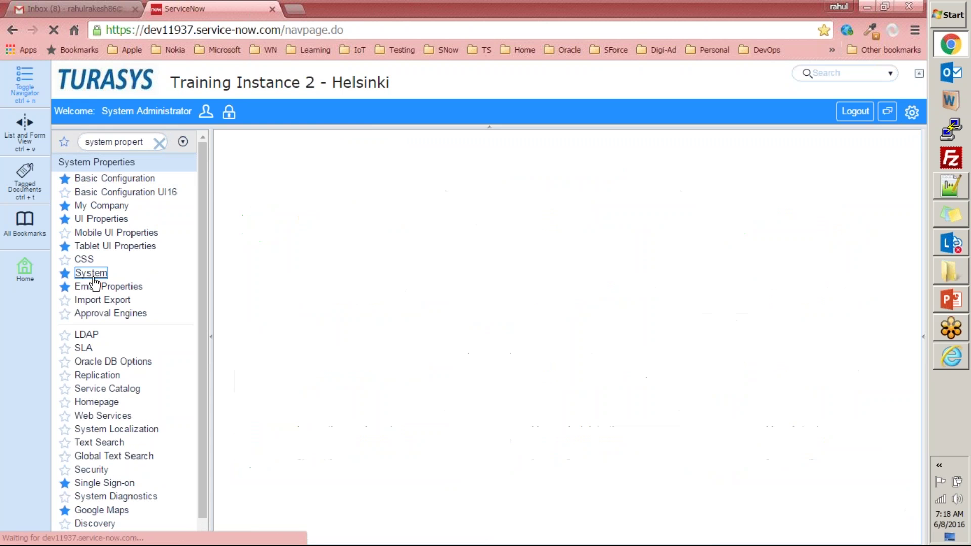
- Uncheck 'Enable auto processing of user registration requests' and save the system properties
{"action": "scroll", "coordinate": [345, 268], "scroll_direction": "down", "scroll_amount": 8}
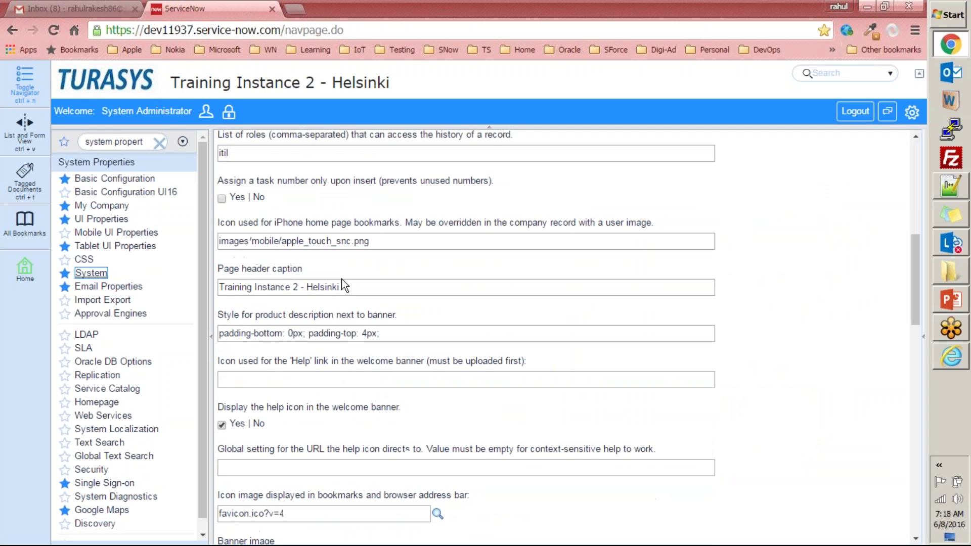
{"action": "scroll", "coordinate": [305, 375], "scroll_direction": "down", "scroll_amount": 11}
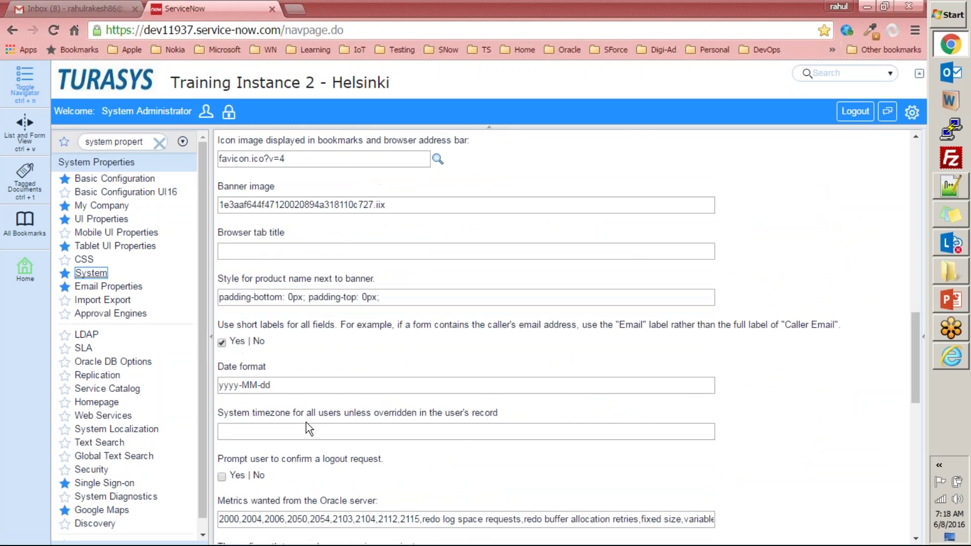
{"action": "scroll", "coordinate": [304, 424], "scroll_direction": "down", "scroll_amount": 2}
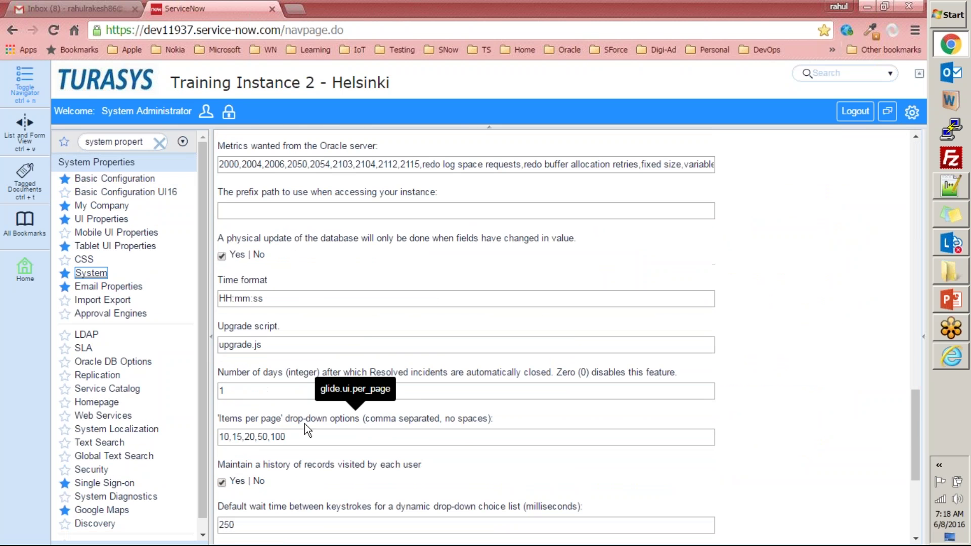
{"action": "scroll", "coordinate": [305, 424], "scroll_direction": "down", "scroll_amount": 4}
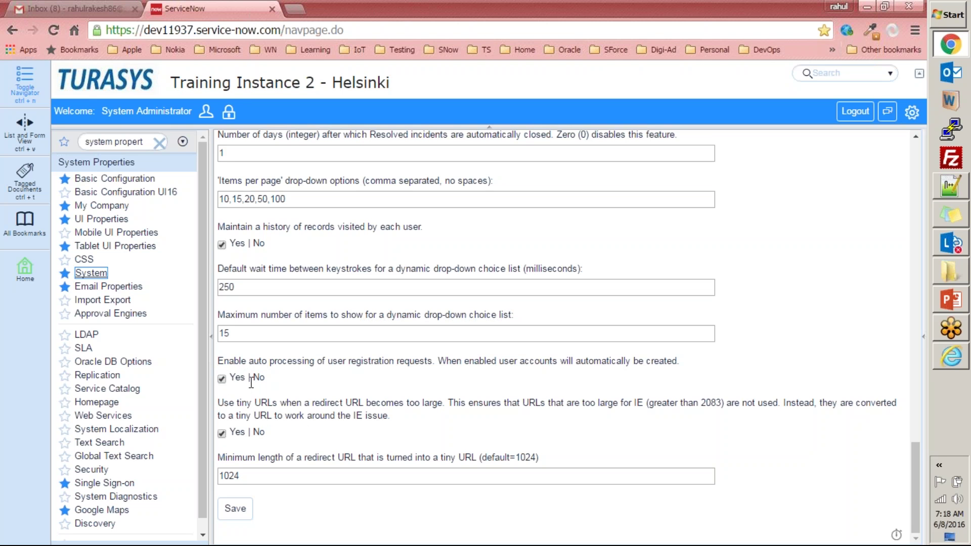
{"action": "left_click", "coordinate": [221, 379]}
{"action": "left_click", "coordinate": [227, 508]}
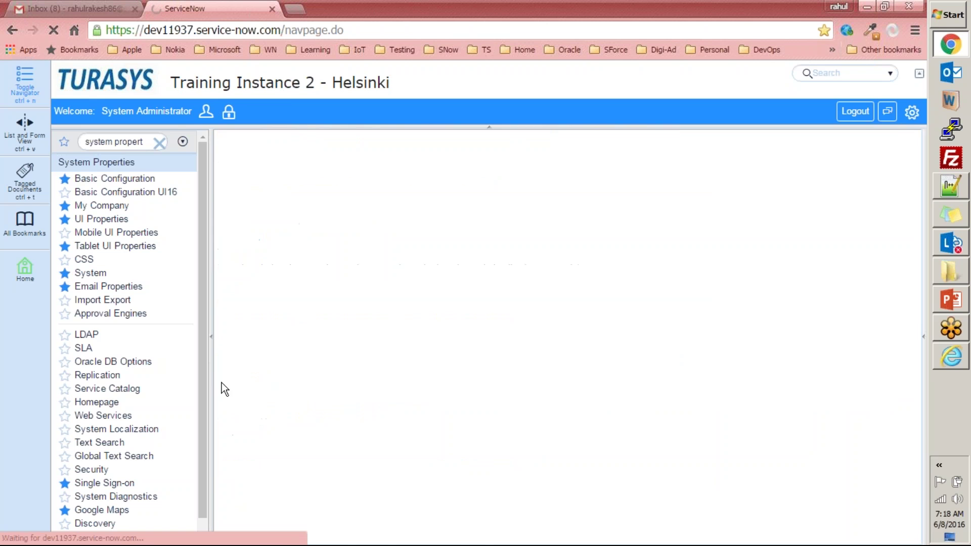
{"action": "left_click", "coordinate": [951, 357]}
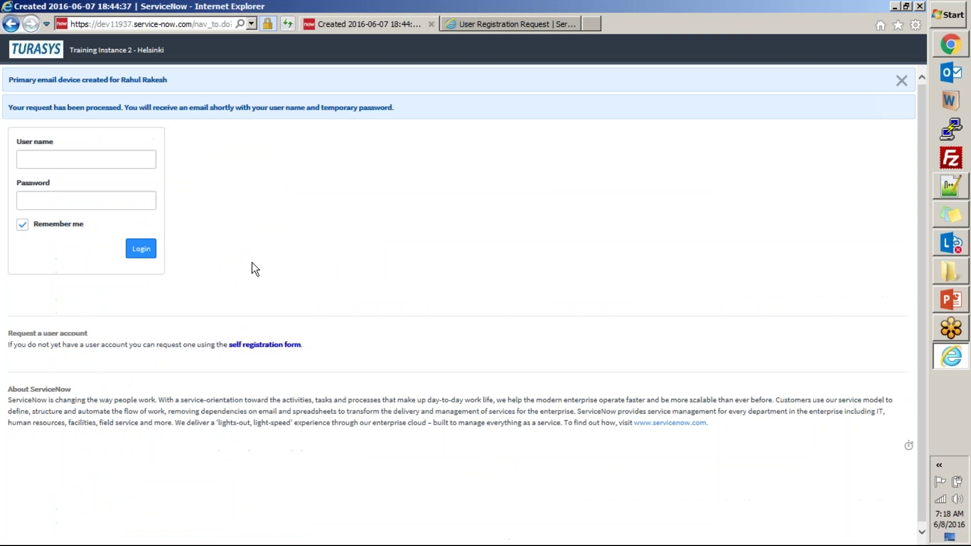
- Submit the self-registration form with the new user's first name, last name and company e-mail
{"action": "left_click", "coordinate": [279, 345]}
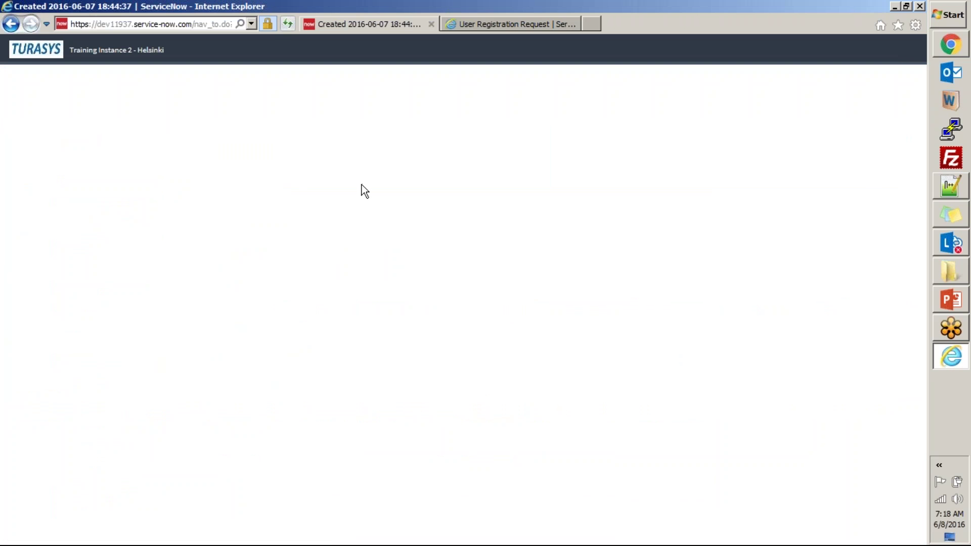
{"action": "left_click", "coordinate": [242, 147]}
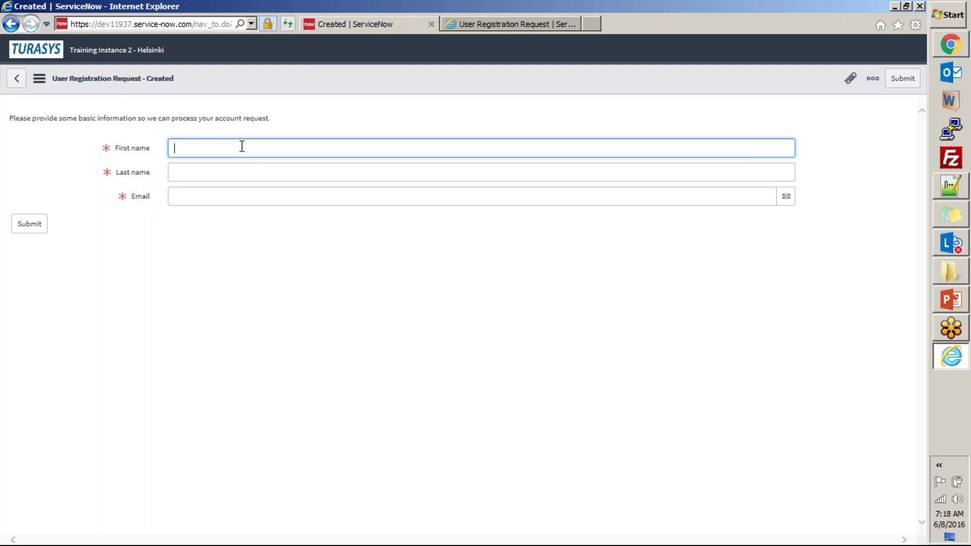
{"action": "key", "text": "Tab"}
{"action": "key", "text": "Tab"}
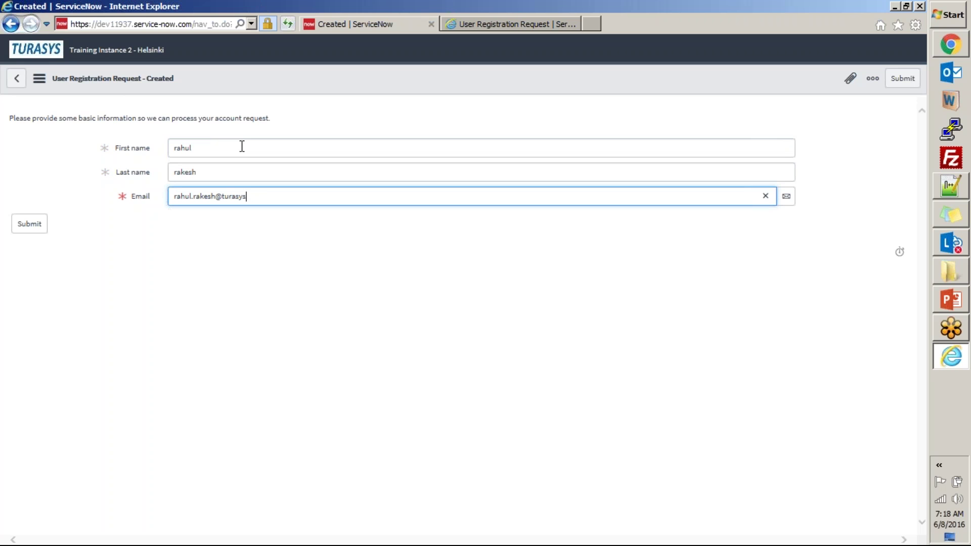
{"action": "left_click", "coordinate": [23, 225]}
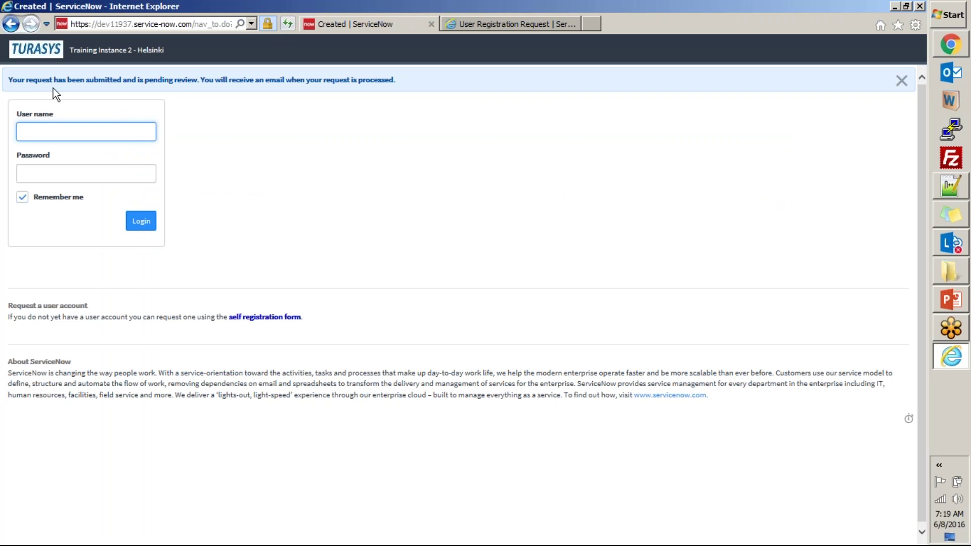
- Review the pending-review confirmation banner, then return to Chrome's System Properties page
{"action": "key", "text": "alt+Tab"}
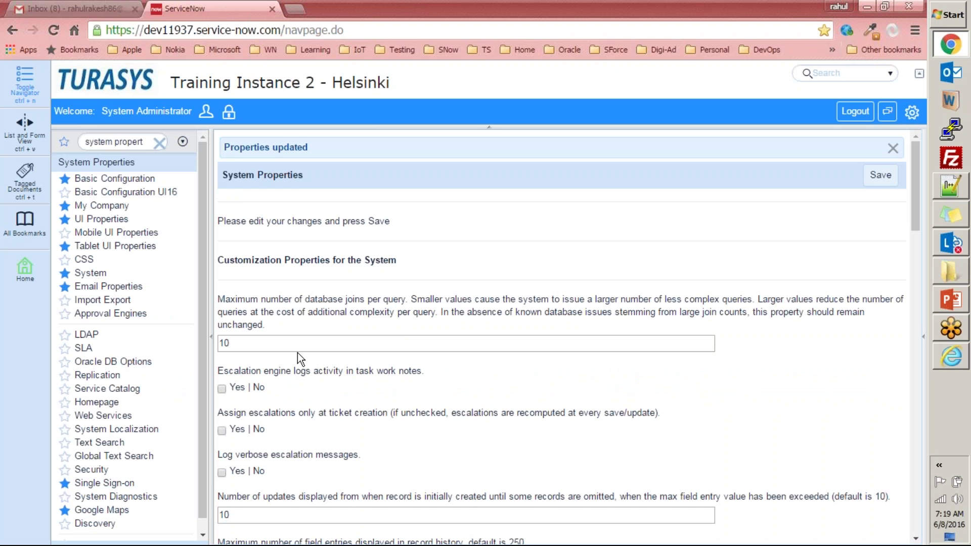
{"action": "key", "text": "alt+Tab"}
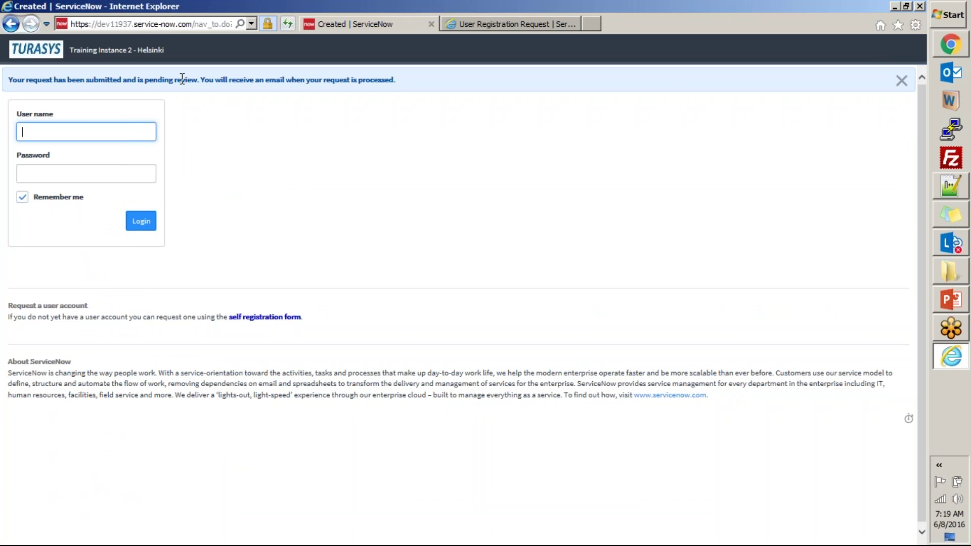
{"action": "left_click_drag", "start_coordinate": [200, 80], "coordinate": [121, 79]}
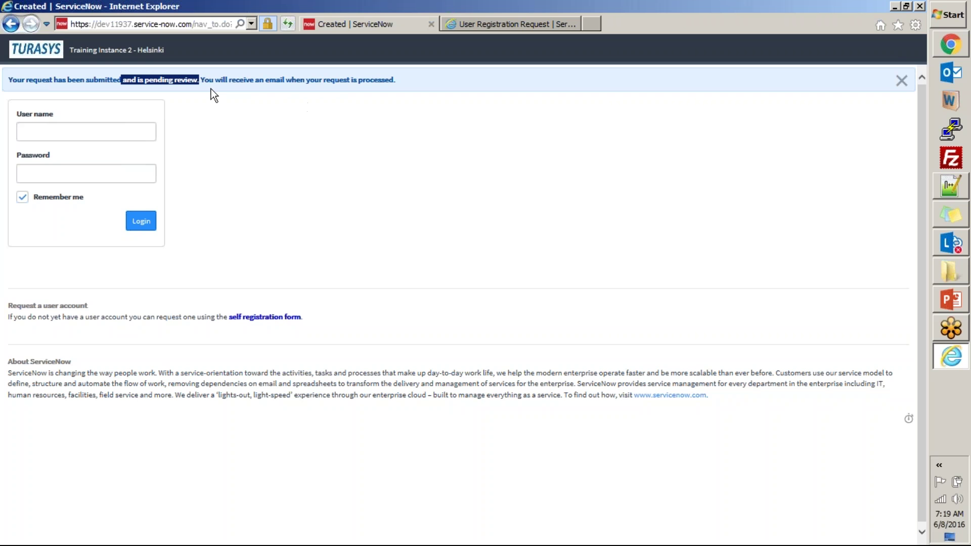
{"action": "left_click_drag", "start_coordinate": [400, 81], "coordinate": [193, 81]}
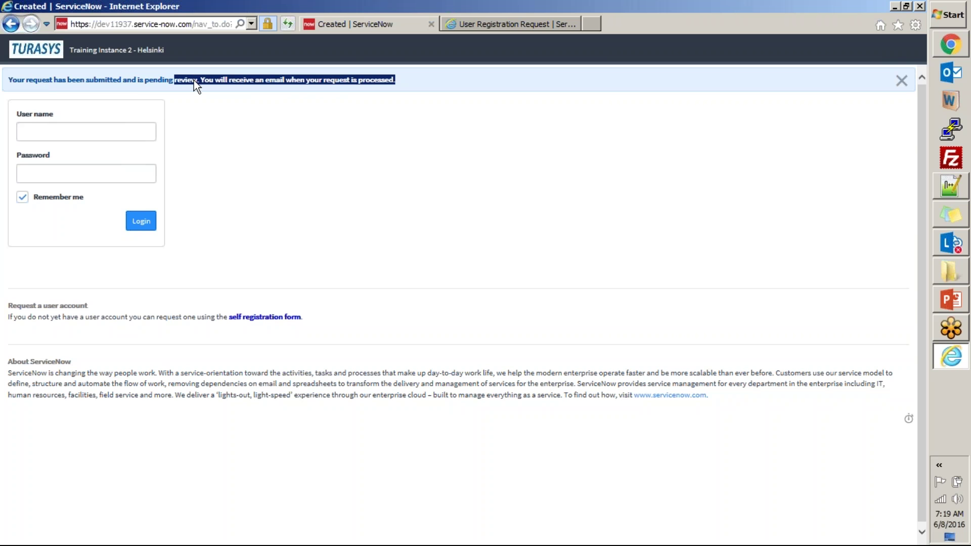
{"action": "key", "text": "alt+Tab"}
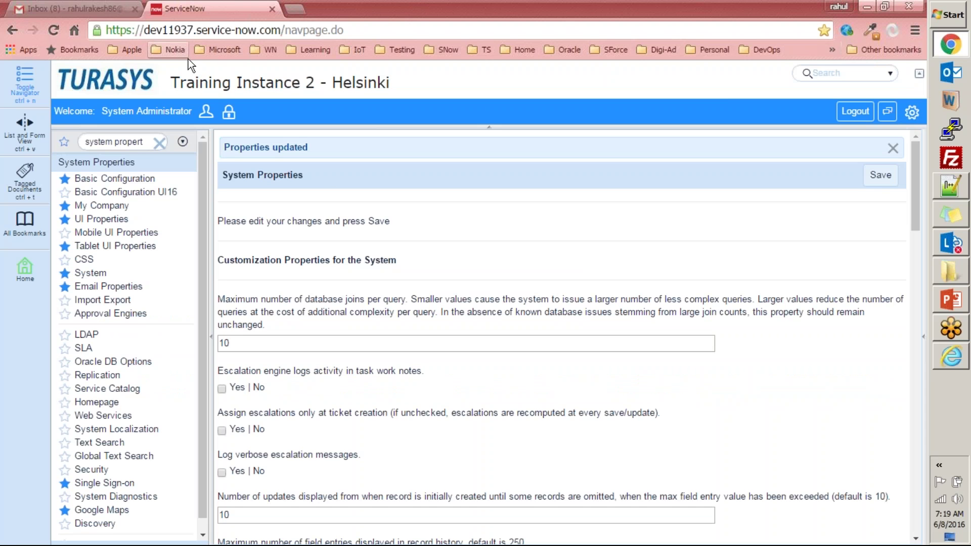
- Open outlook.com in a new tab and place it next to the Gmail tab
{"action": "key", "text": "ctrl+t"}
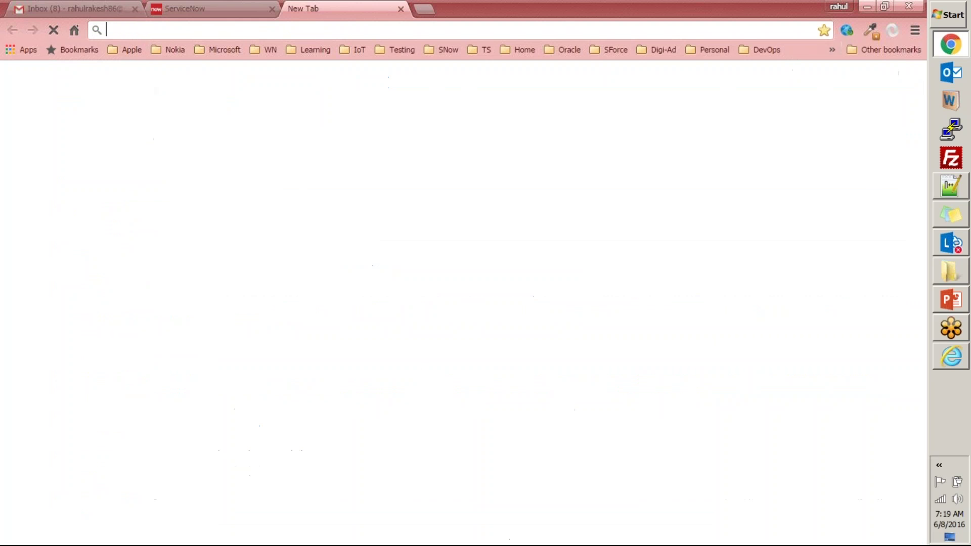
{"action": "type", "text": "outlook.com"}
{"action": "key", "text": "Return"}
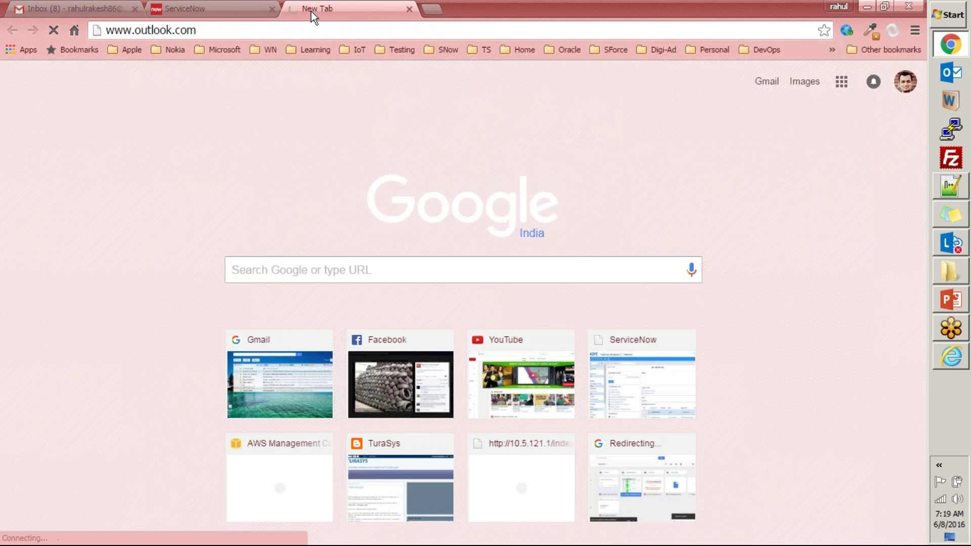
{"action": "left_click_drag", "start_coordinate": [311, 13], "coordinate": [175, 10]}
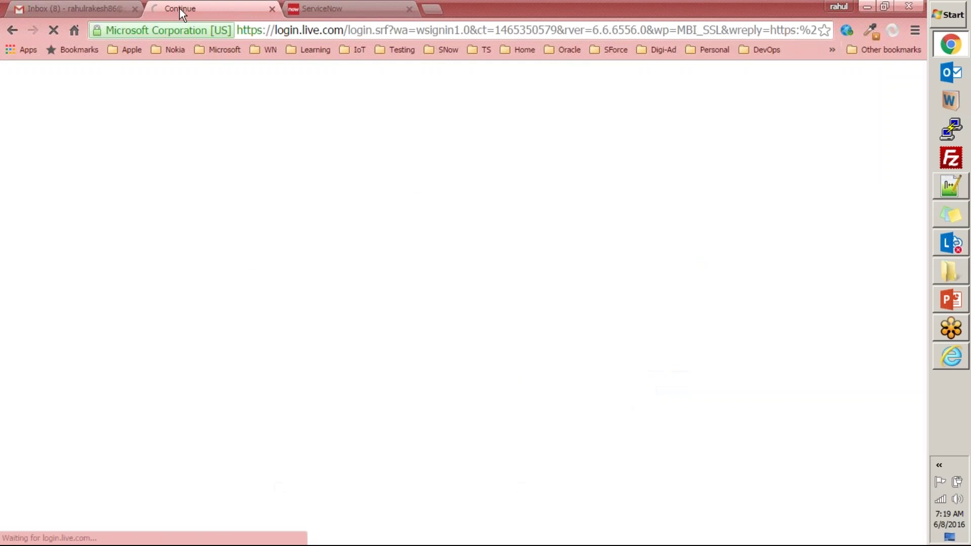
- Reload outlook.com in the failed Outlook tab, then go back to the Gmail inbox
{"action": "left_click", "coordinate": [310, 6]}
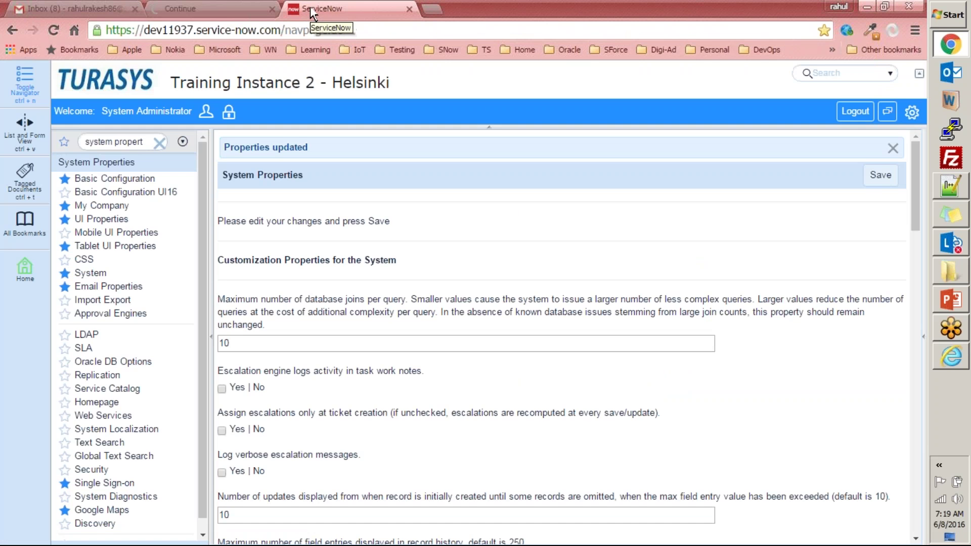
{"action": "left_click", "coordinate": [227, 9]}
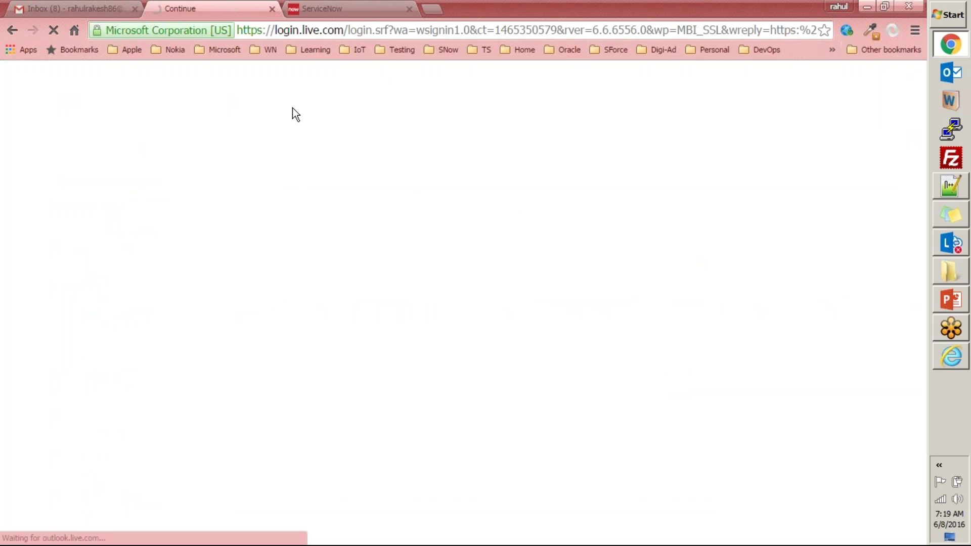
{"action": "left_click", "coordinate": [79, 7]}
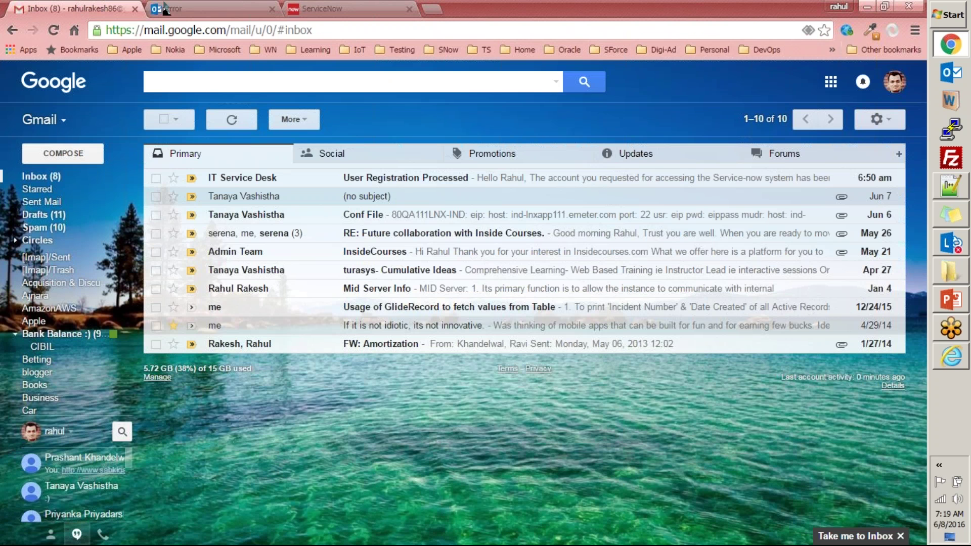
{"action": "left_click", "coordinate": [197, 8]}
{"action": "left_click", "coordinate": [205, 29]}
{"action": "type", "text": "l"}
{"action": "key", "text": "BackSpace"}
{"action": "key", "text": "BackSpace"}
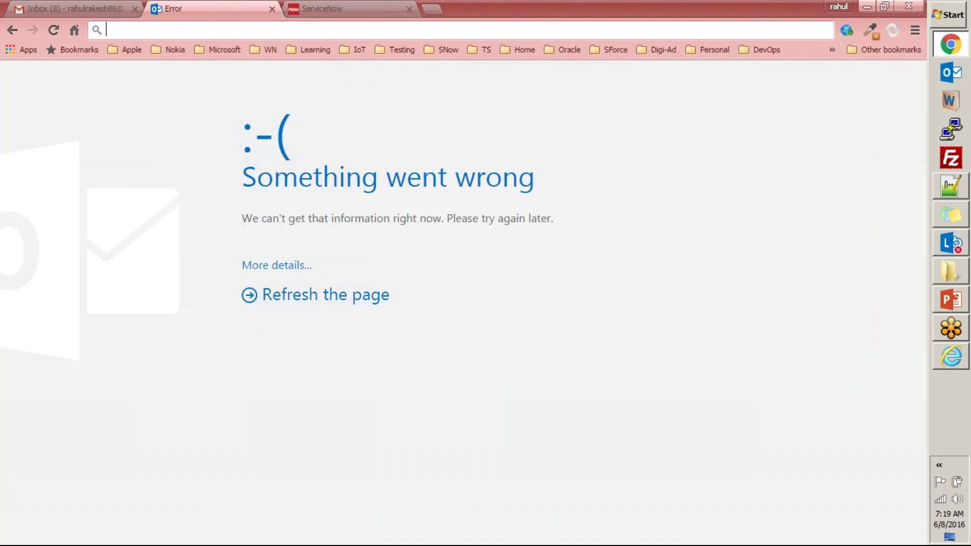
{"action": "type", "text": "outlook.com"}
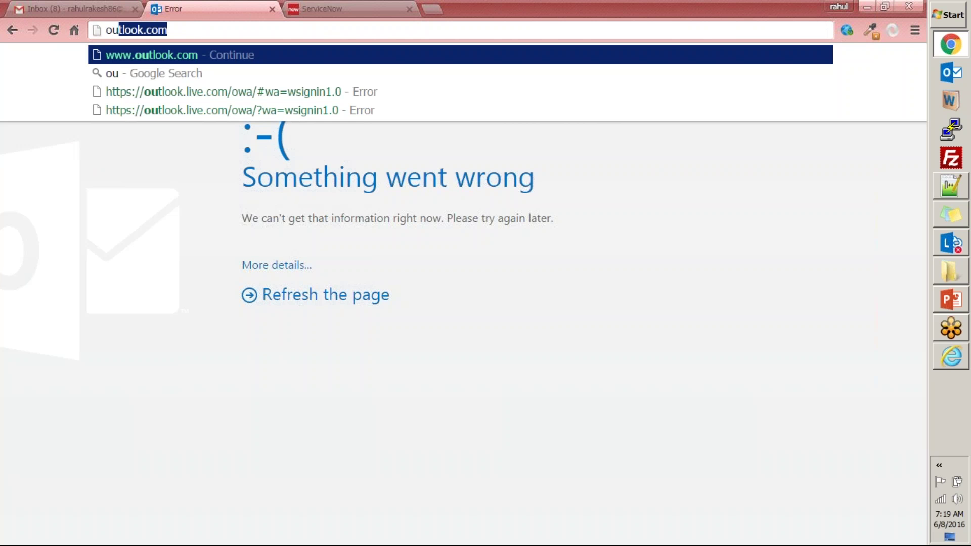
{"action": "key", "text": "Return"}
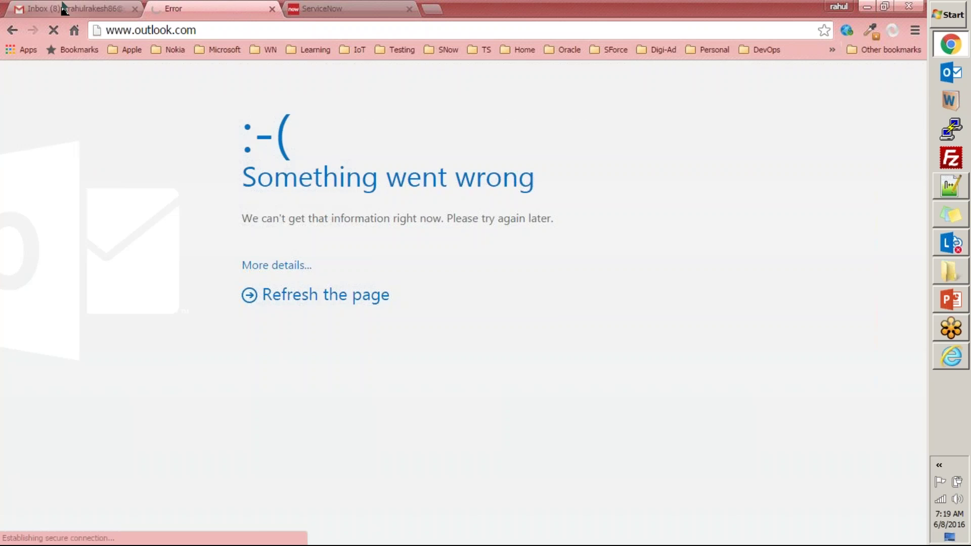
{"action": "left_click", "coordinate": [90, 8]}
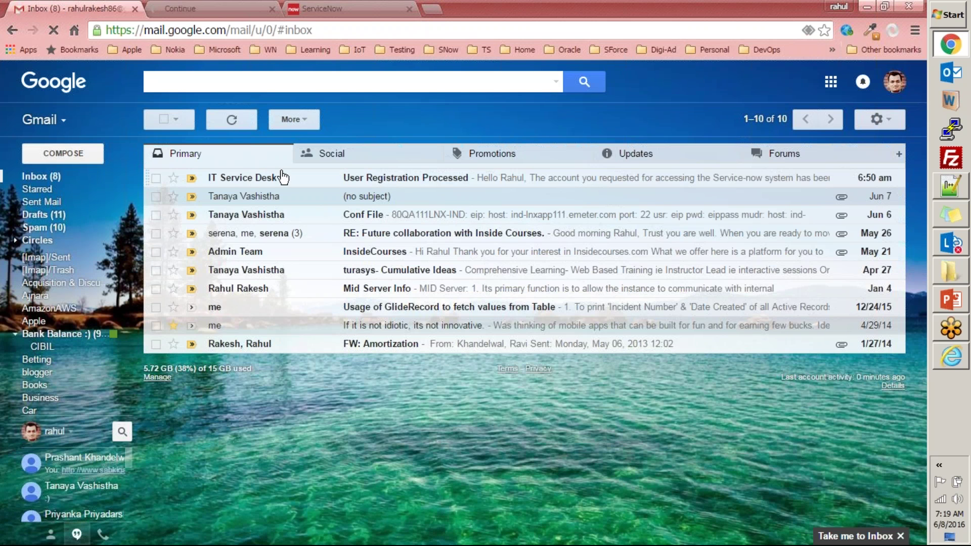
- Open the User Registration Processed email and check its sender, recipient and subject details
{"action": "left_click", "coordinate": [390, 181]}
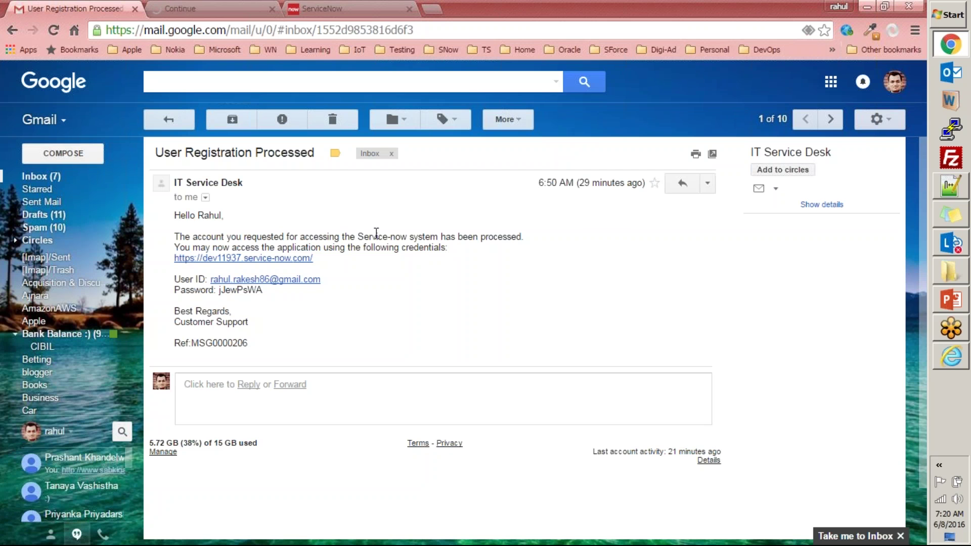
{"action": "left_click", "coordinate": [205, 198]}
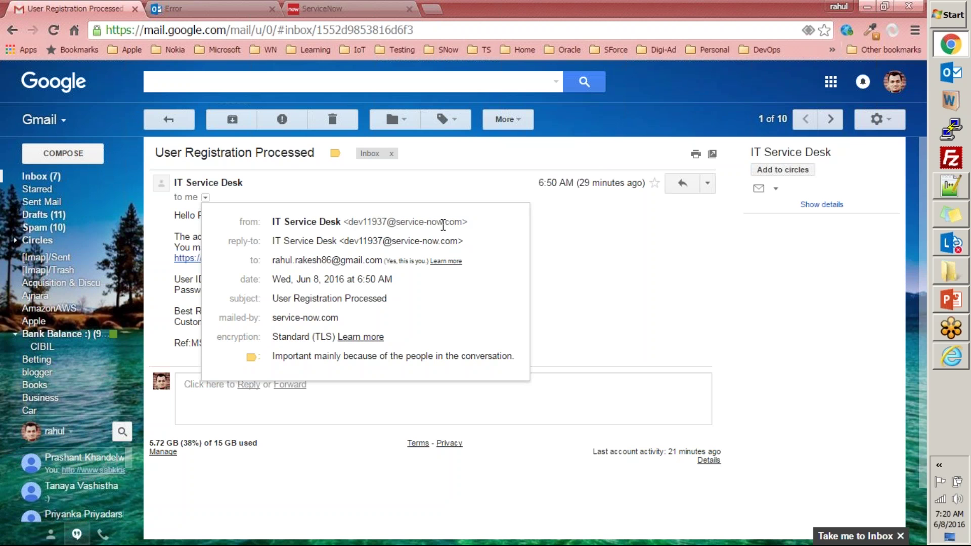
{"action": "left_click_drag", "start_coordinate": [465, 224], "coordinate": [350, 223]}
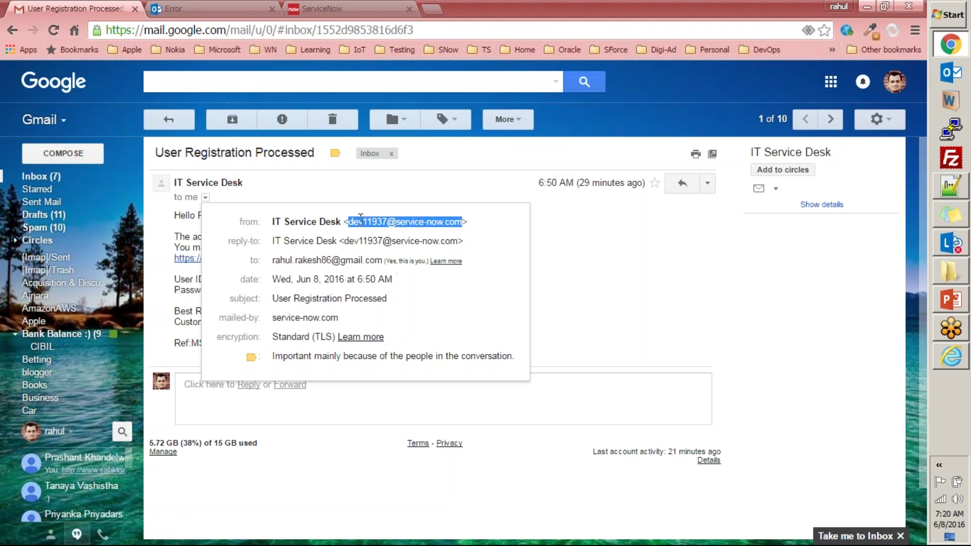
{"action": "left_click", "coordinate": [279, 260]}
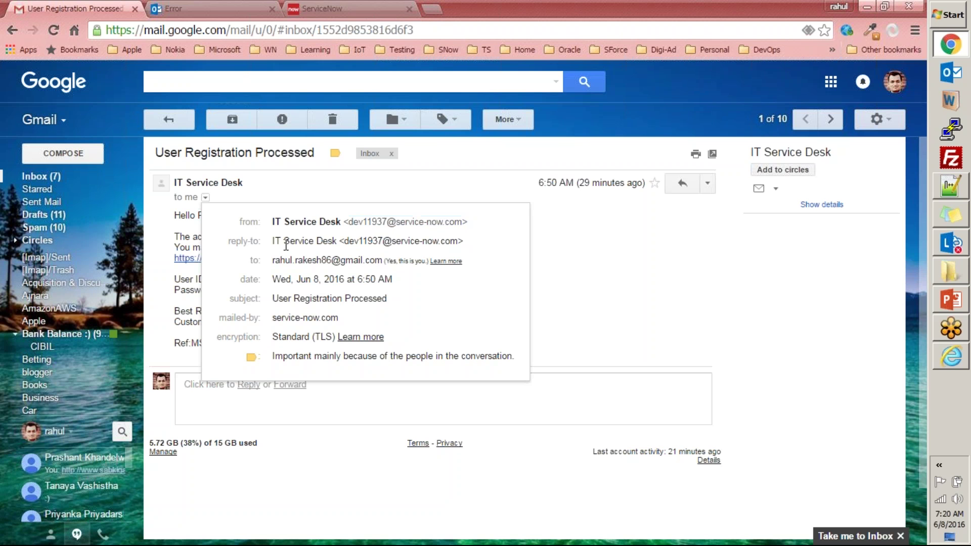
{"action": "double_click", "coordinate": [381, 261]}
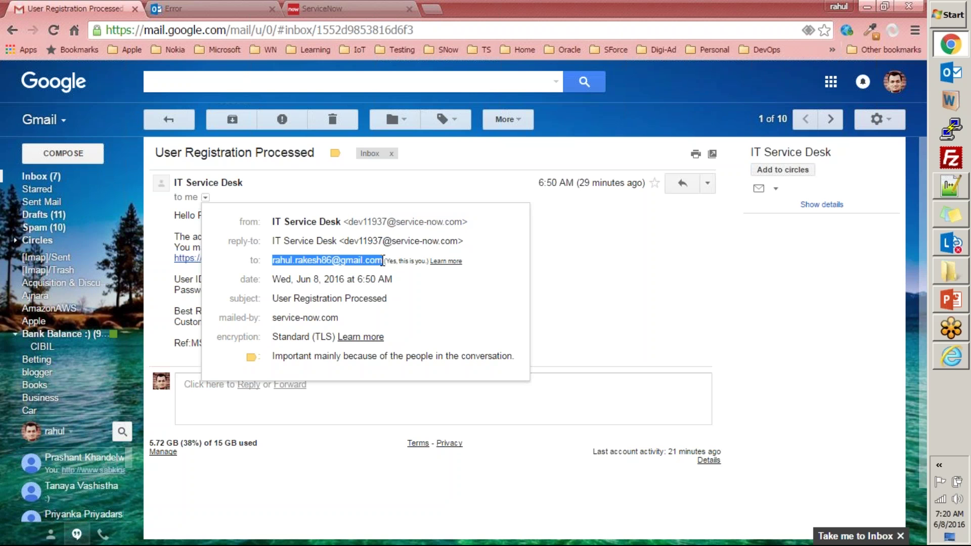
{"action": "mouse_move", "coordinate": [324, 261]}
{"action": "left_click_drag", "start_coordinate": [270, 299], "coordinate": [388, 298]}
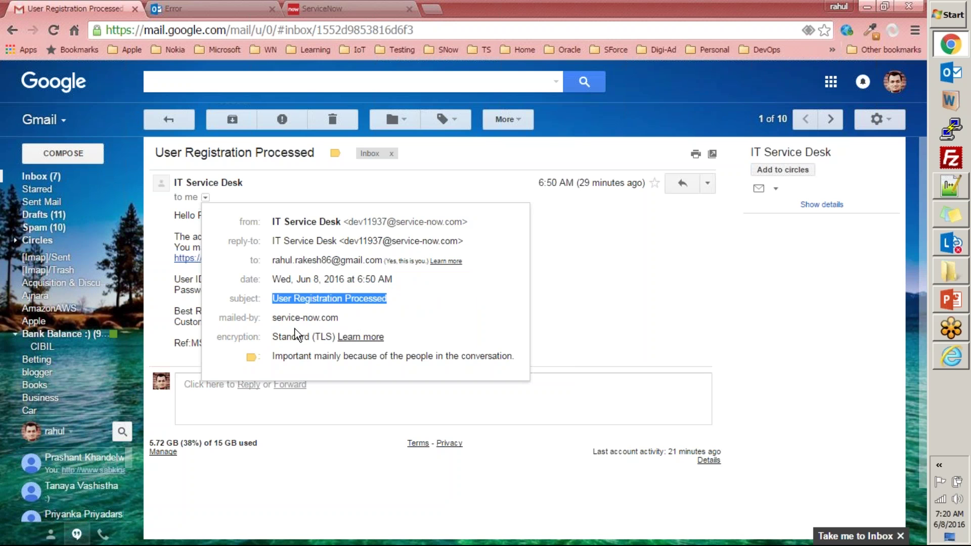
{"action": "left_click", "coordinate": [591, 278]}
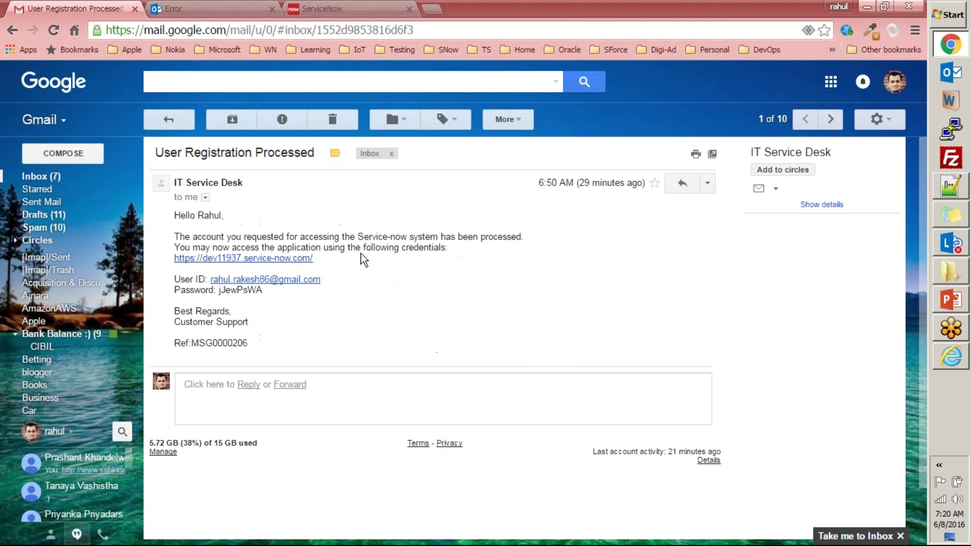
- Review the email body's processed-account lines, emailed password and user ID
{"action": "left_click_drag", "start_coordinate": [172, 215], "coordinate": [310, 353]}
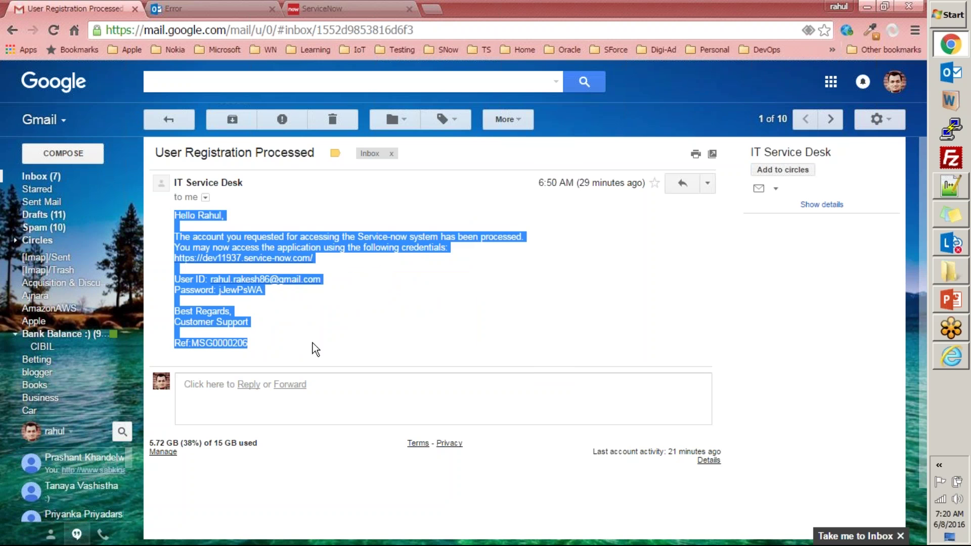
{"action": "left_click", "coordinate": [243, 223]}
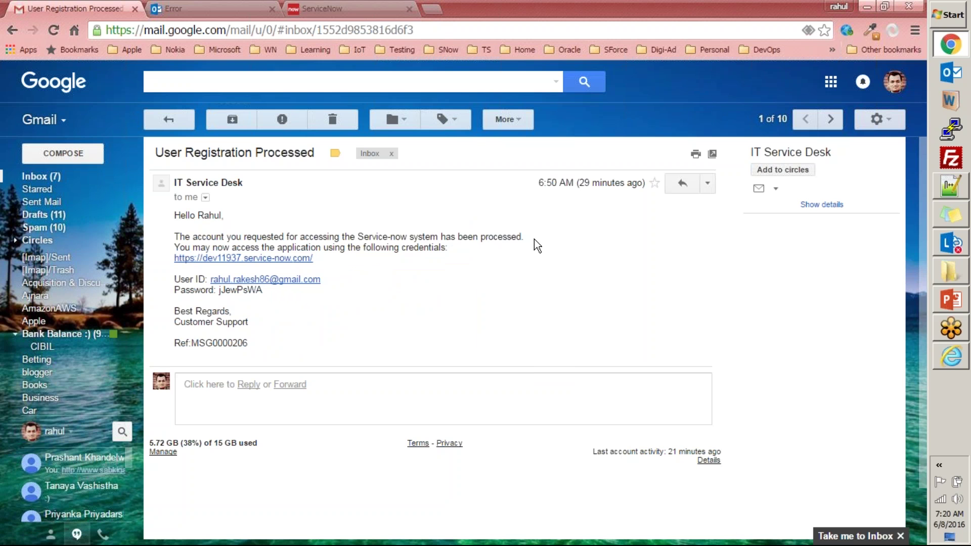
{"action": "left_click_drag", "start_coordinate": [510, 260], "coordinate": [380, 237]}
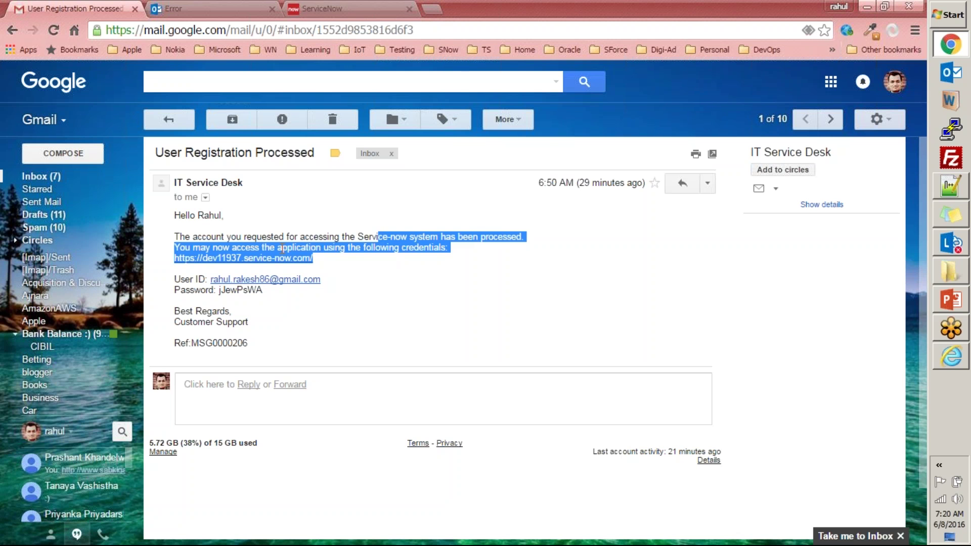
{"action": "left_click", "coordinate": [399, 264]}
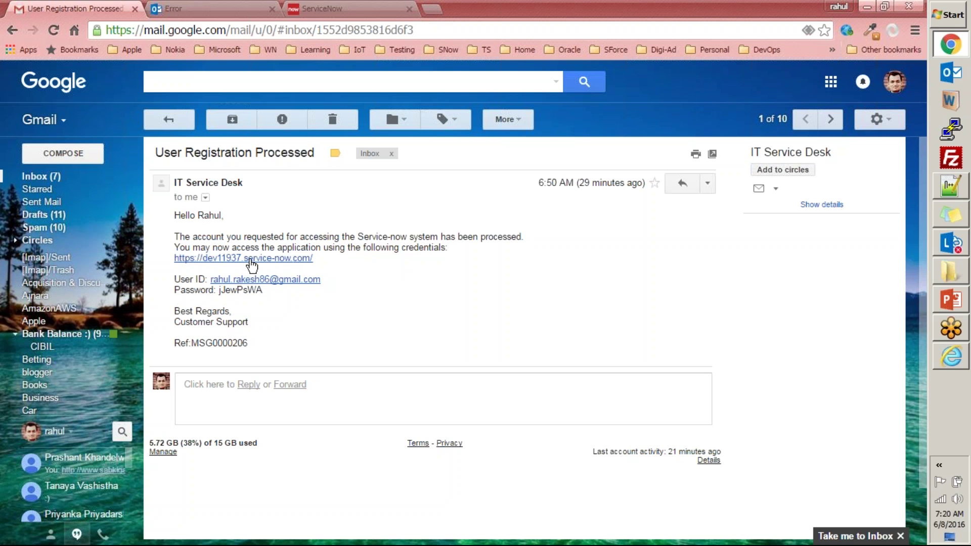
{"action": "double_click", "coordinate": [230, 291]}
{"action": "left_click", "coordinate": [257, 310]}
{"action": "double_click", "coordinate": [250, 291]}
{"action": "left_click_drag", "start_coordinate": [322, 280], "coordinate": [213, 287]}
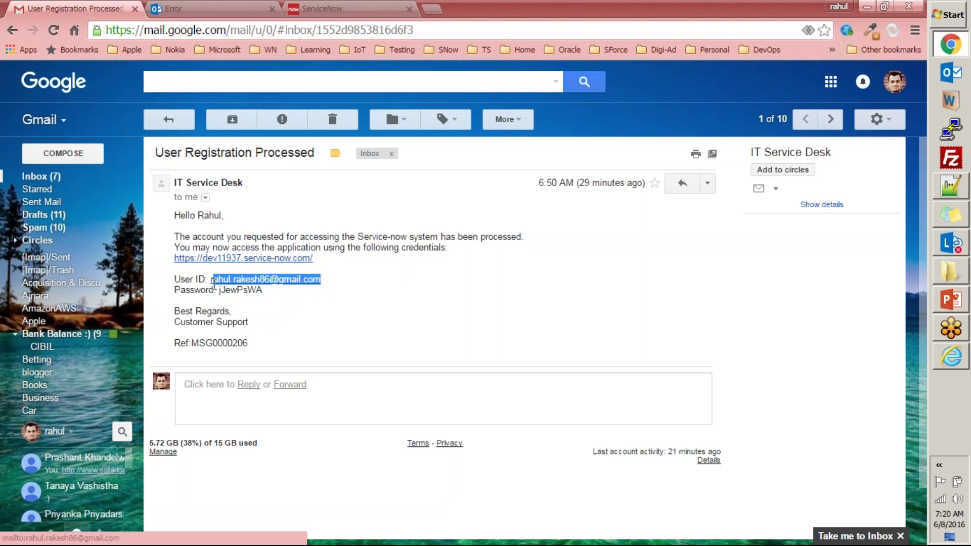
- Log the administrator out of ServiceNow and load the instance's root login page
{"action": "left_click", "coordinate": [230, 8]}
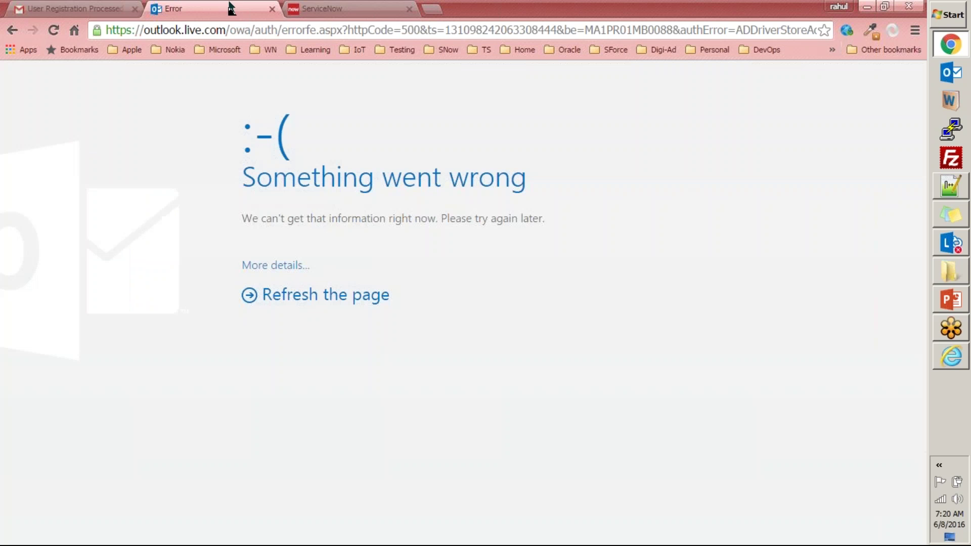
{"action": "left_click", "coordinate": [326, 8]}
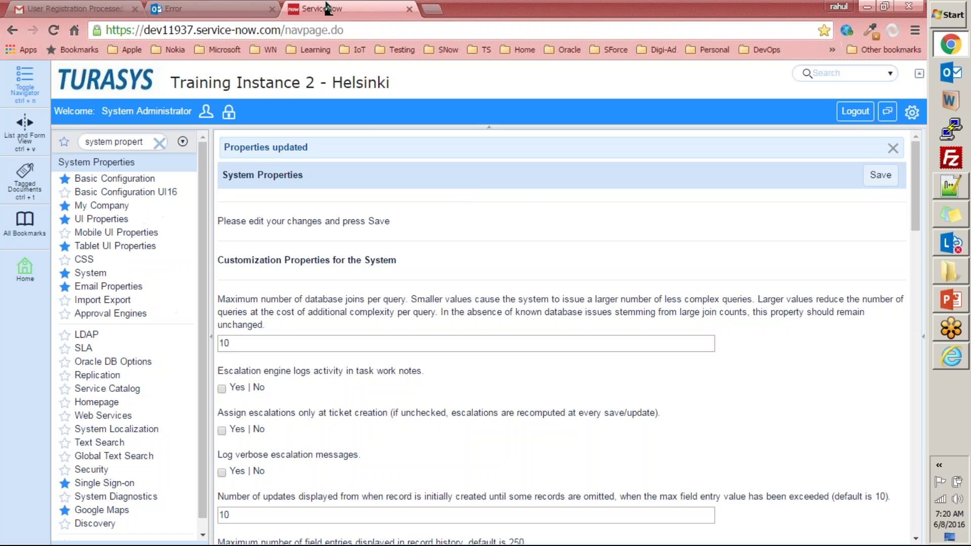
{"action": "left_click", "coordinate": [854, 111]}
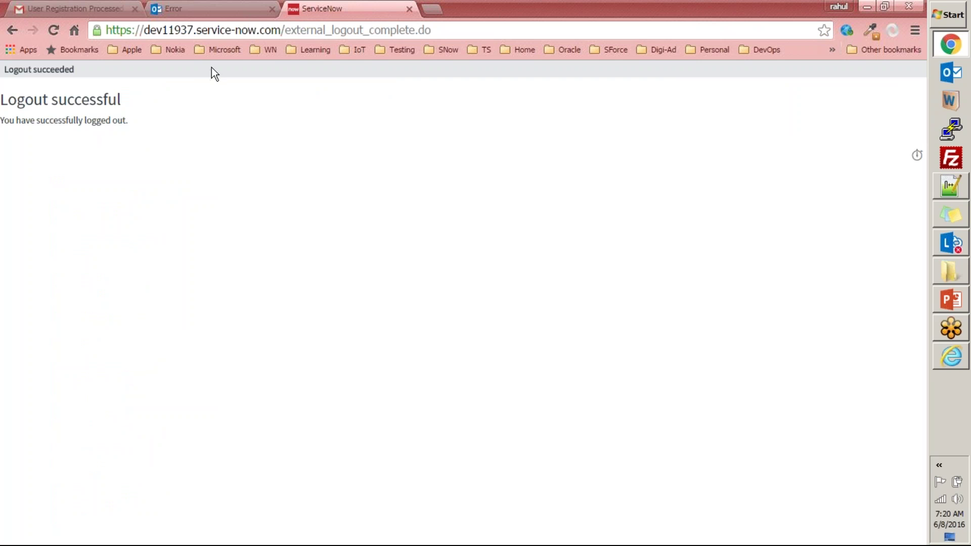
{"action": "left_click", "coordinate": [288, 33]}
{"action": "left_click", "coordinate": [287, 32]}
{"action": "key", "text": "shift+End"}
{"action": "key", "text": "BackSpace"}
{"action": "key", "text": "Return"}
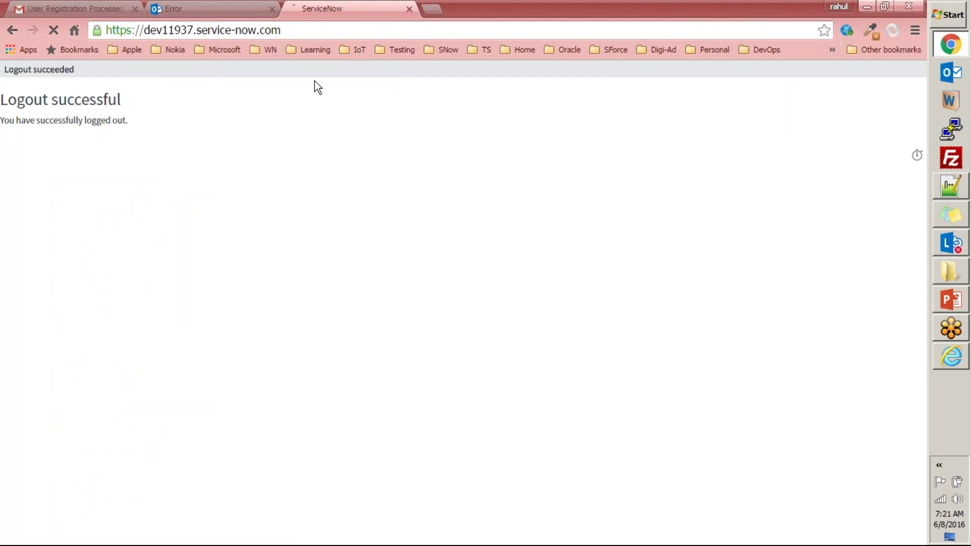
- Load live.com in the failed Outlook tab
{"action": "left_click", "coordinate": [217, 8]}
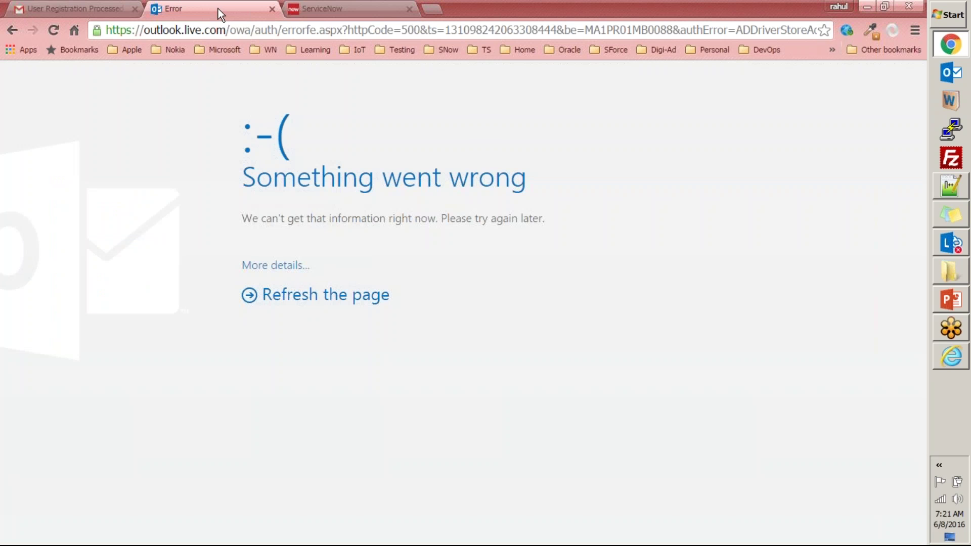
{"action": "left_click", "coordinate": [237, 29]}
{"action": "type", "text": "live.com"}
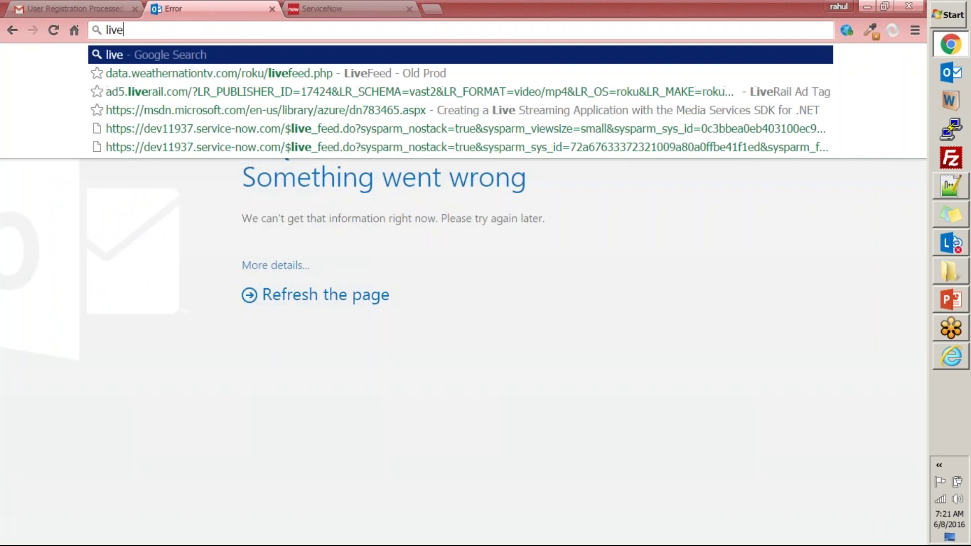
{"action": "key", "text": "Return"}
{"action": "left_click", "coordinate": [305, 5]}
- Log in as the new user with the saved e-mail and the password copied from Gmail
{"action": "left_click", "coordinate": [119, 141]}
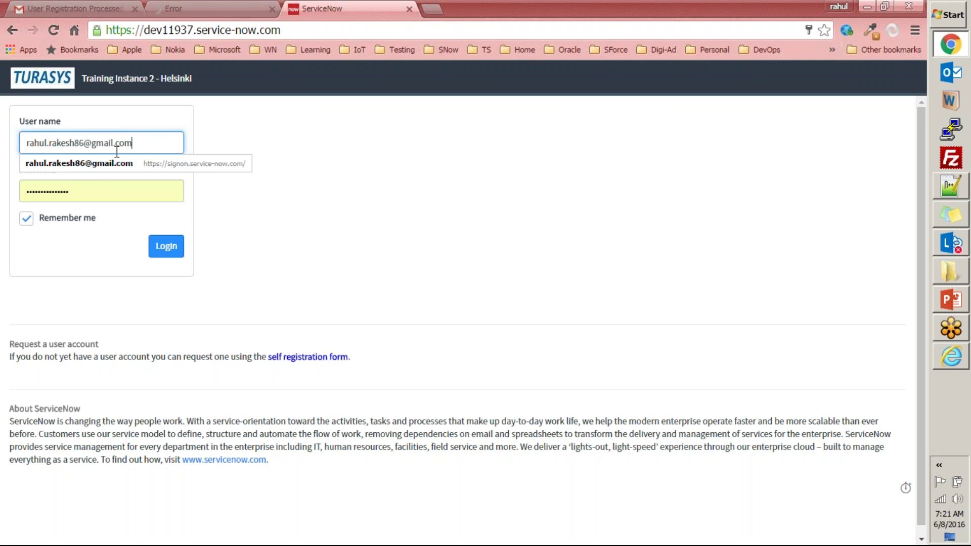
{"action": "left_click", "coordinate": [118, 168]}
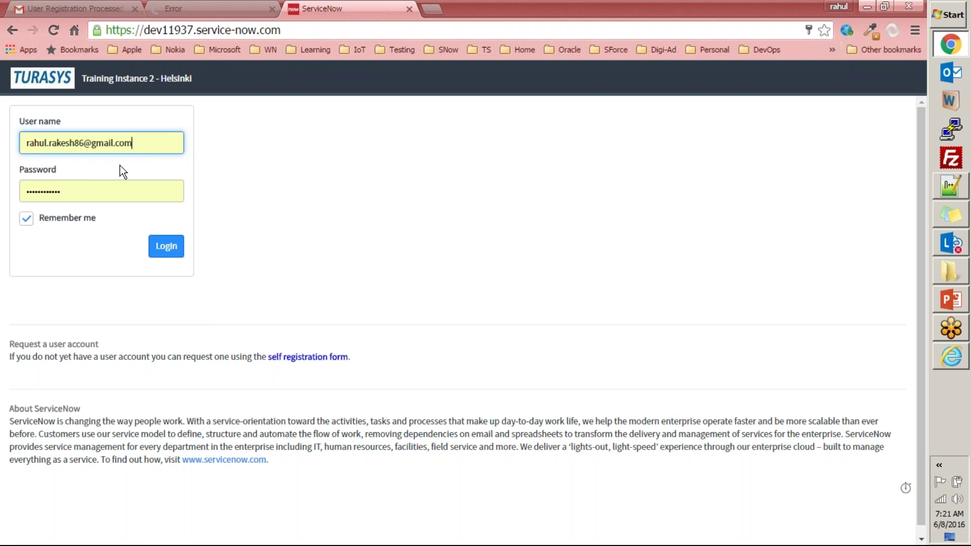
{"action": "left_click", "coordinate": [52, 9]}
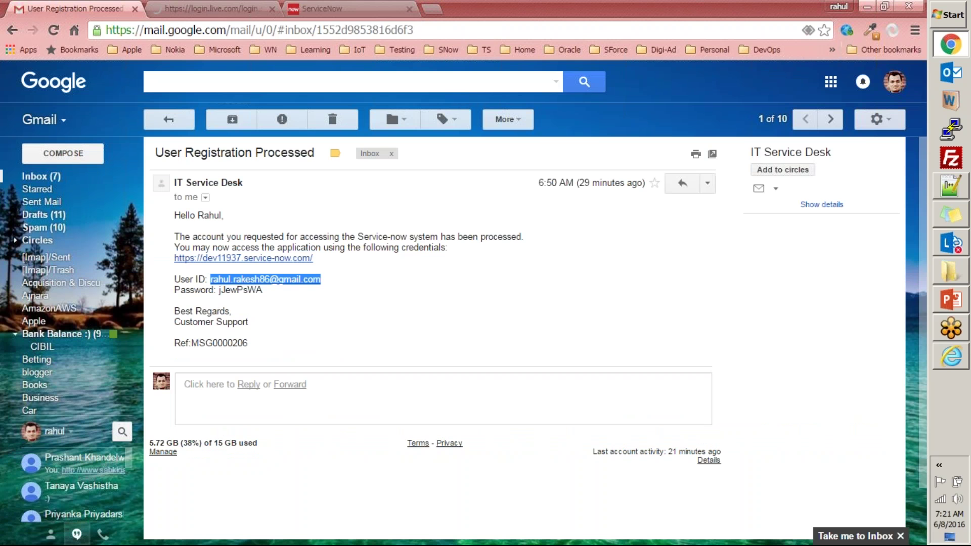
{"action": "double_click", "coordinate": [261, 291]}
{"action": "left_click", "coordinate": [318, 8]}
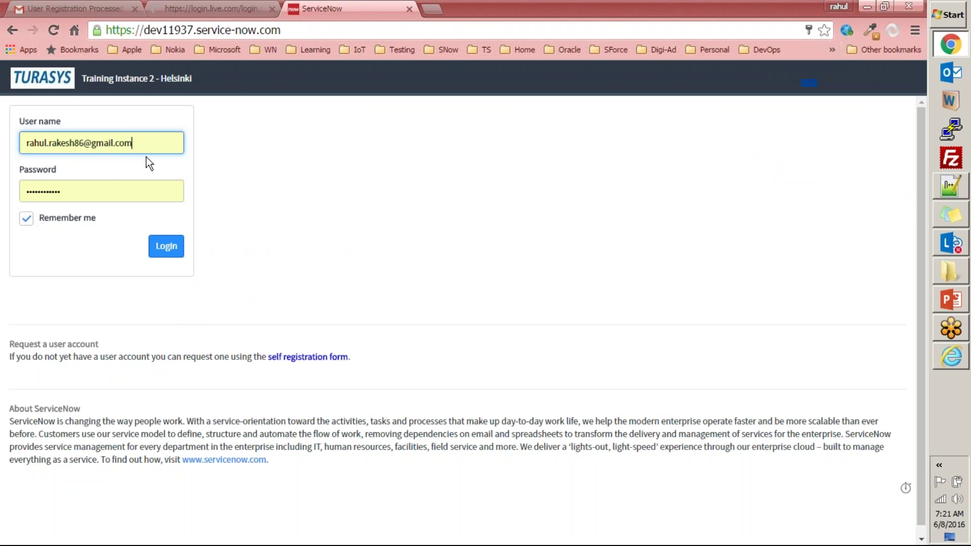
{"action": "double_click", "coordinate": [93, 192]}
{"action": "key", "text": "ctrl+v"}
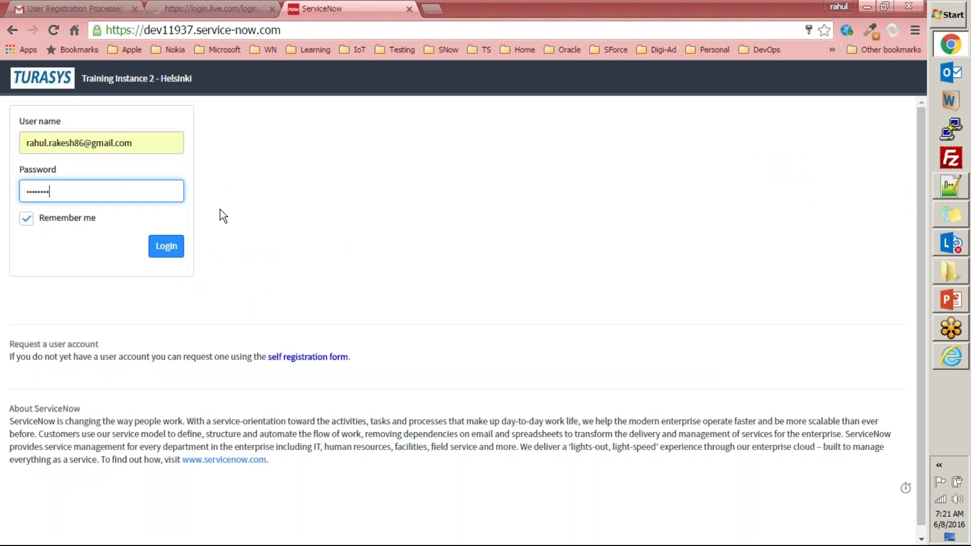
{"action": "left_click", "coordinate": [166, 246]}
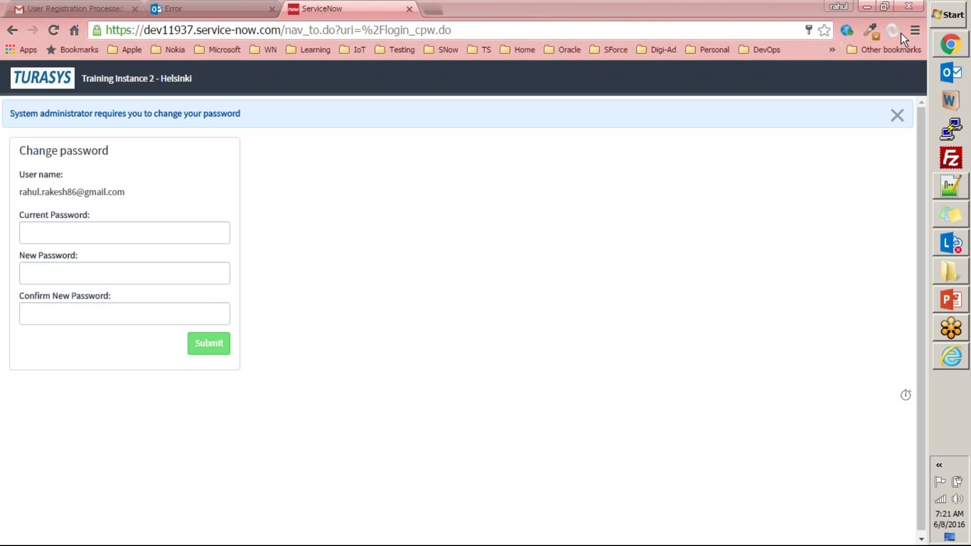
- Open the ServiceNow instance in a new tab from the 'dev' address suggestion
{"action": "left_click", "coordinate": [347, 231]}
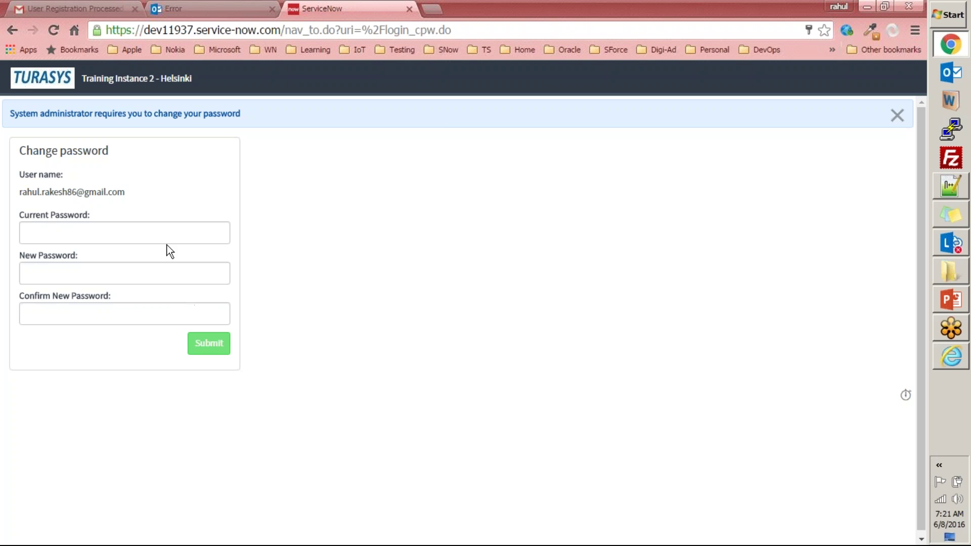
{"action": "key", "text": "ctrl+t"}
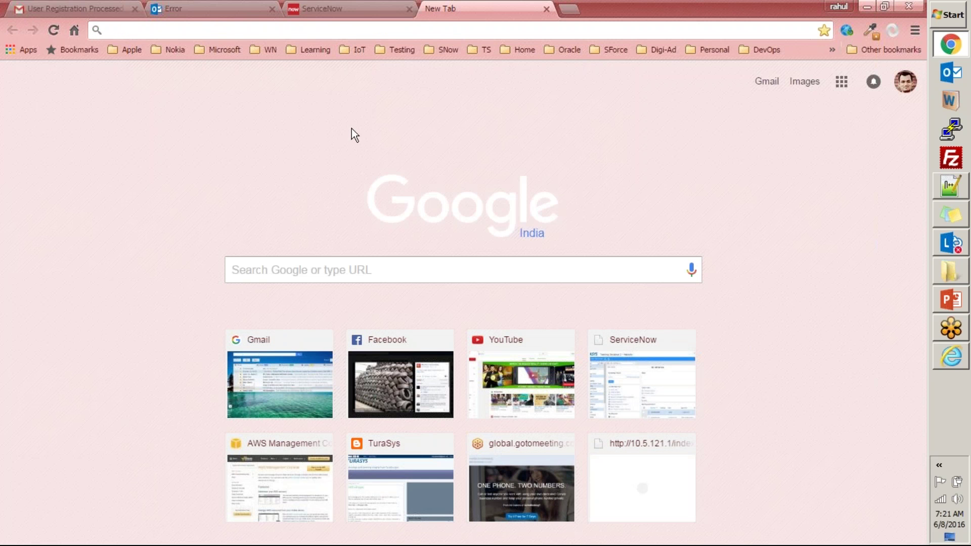
{"action": "type", "text": "dev"}
{"action": "key", "text": "Down"}
{"action": "key", "text": "Return"}
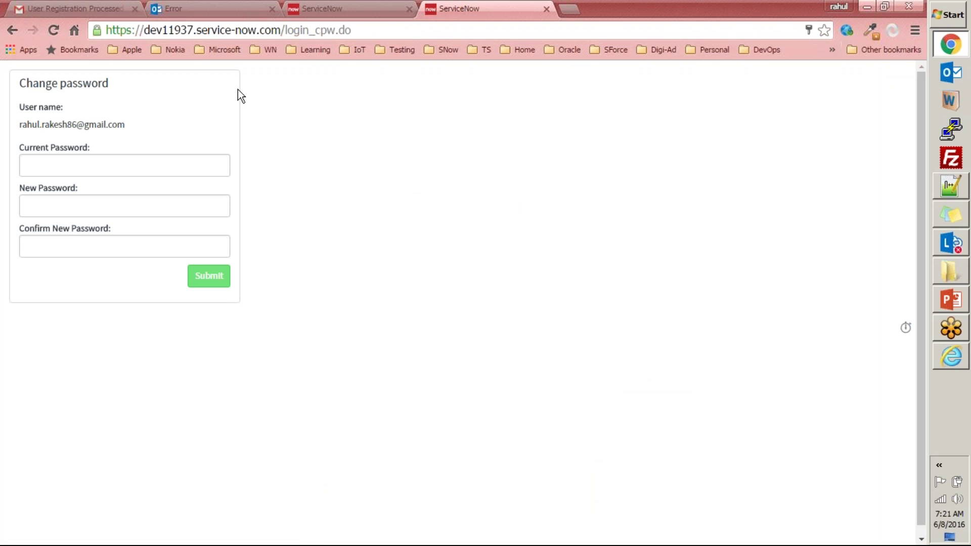
- Dismiss the change-password banner, trim the instance address, and close the extra ServiceNow tabs
{"action": "left_click", "coordinate": [322, 11]}
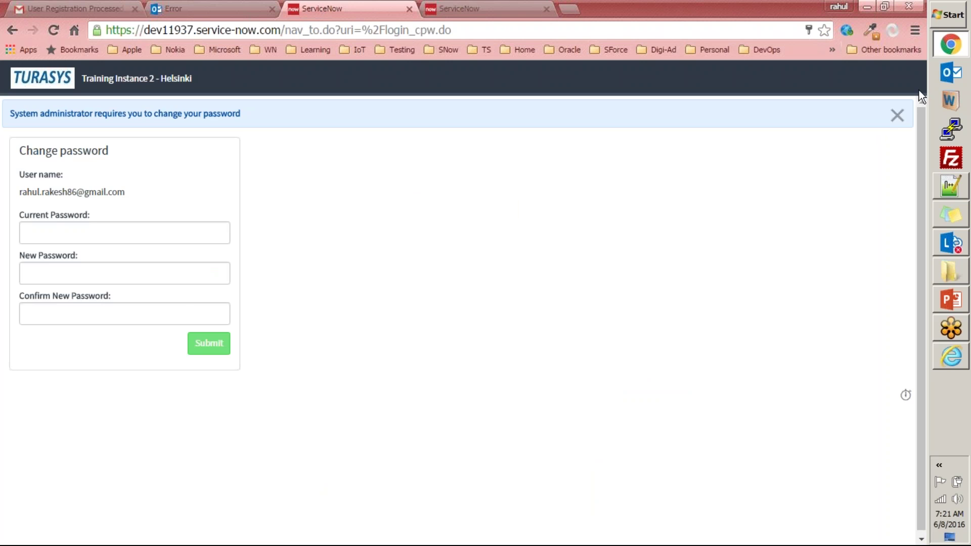
{"action": "left_click", "coordinate": [898, 117]}
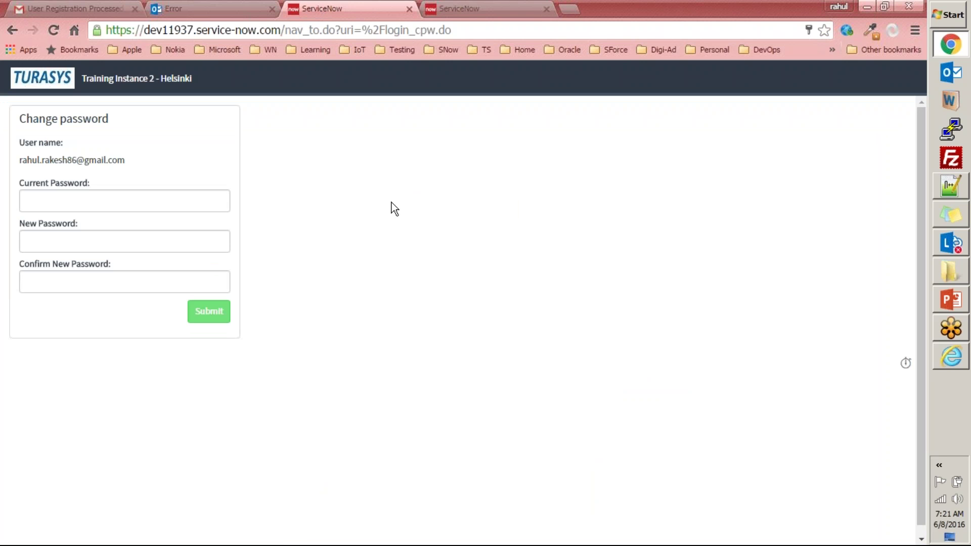
{"action": "left_click_drag", "start_coordinate": [318, 10], "coordinate": [348, 35]}
{"action": "key", "text": "ctrl+w"}
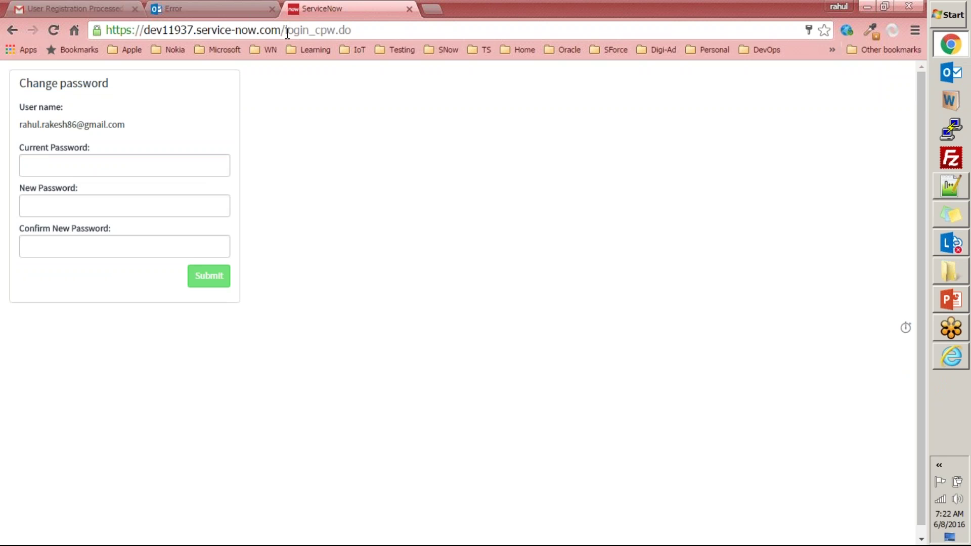
{"action": "left_click_drag", "start_coordinate": [285, 30], "coordinate": [411, 37]}
{"action": "key", "text": "BackSpace"}
{"action": "key", "text": "Return"}
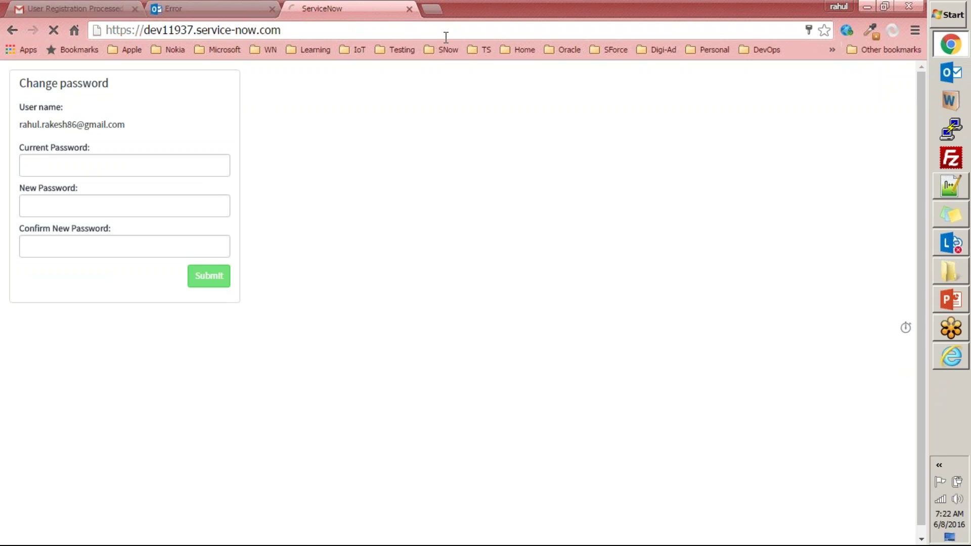
{"action": "middle_click", "coordinate": [338, 11]}
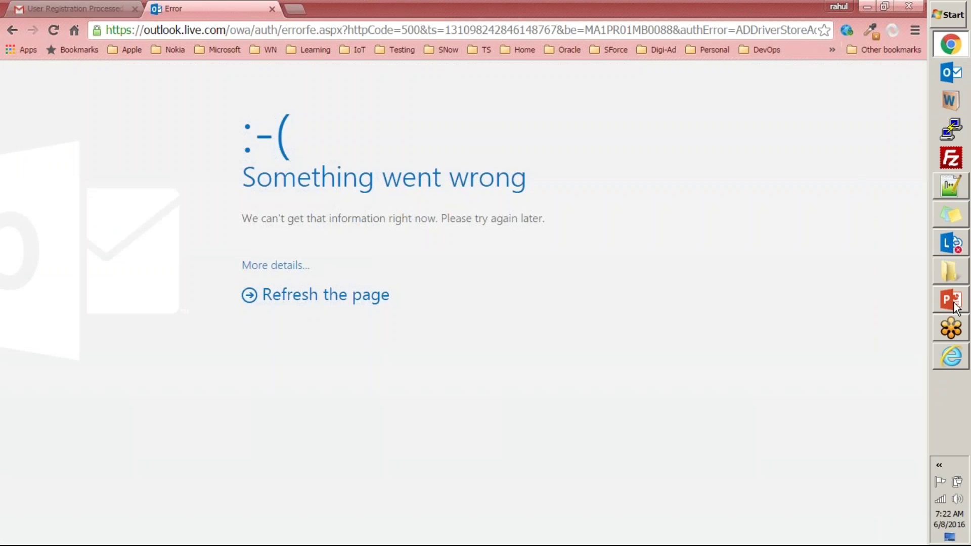
{"action": "left_click", "coordinate": [943, 358]}
- Sign in to ServiceNow as admin with the administrator password
{"action": "left_click", "coordinate": [102, 129]}
{"action": "type", "text": "admin"}
{"action": "key", "text": "Tab"}
{"action": "type", "text": "••••••••••••"}
{"action": "left_click", "coordinate": [143, 222]}
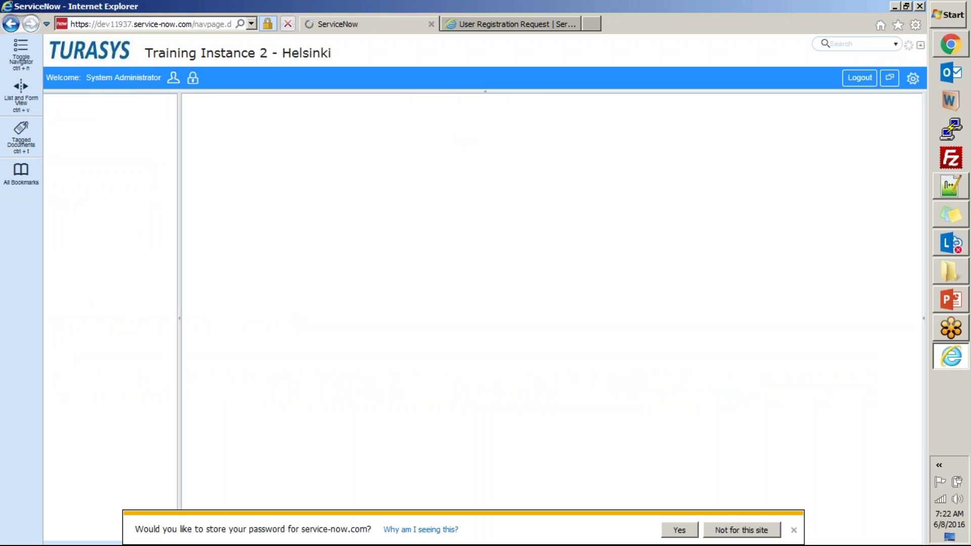
- Switch to the Chrome window and open a new tab
{"action": "key", "text": "alt"}
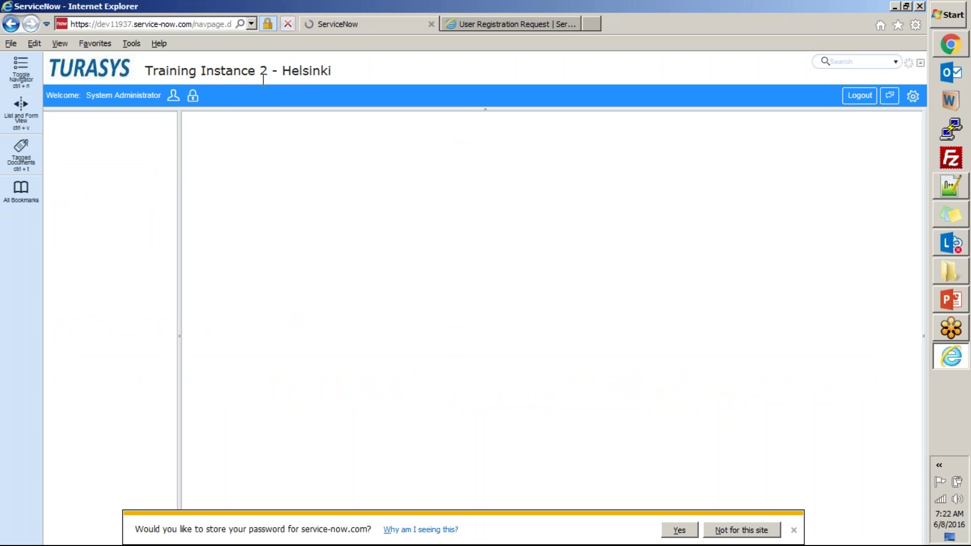
{"action": "key", "text": "alt+Tab"}
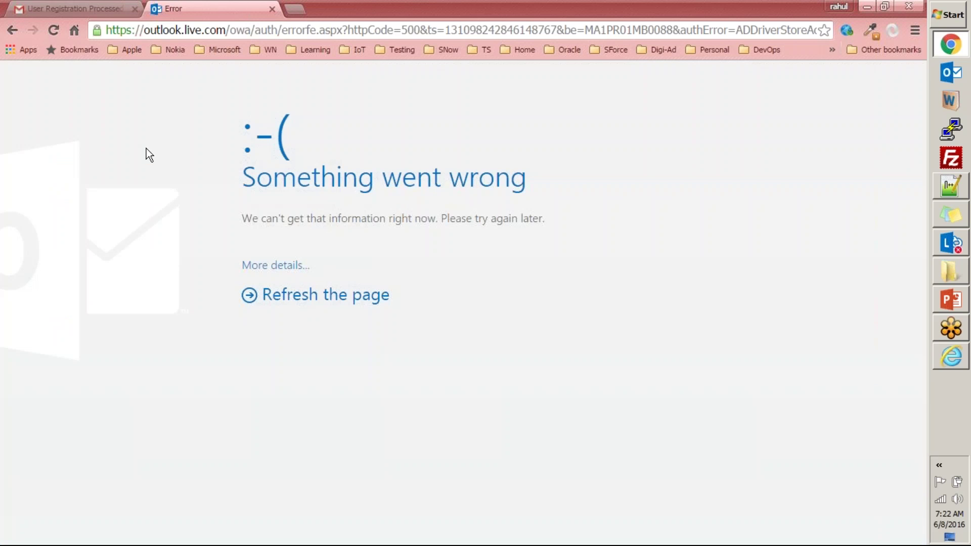
{"action": "left_click", "coordinate": [295, 9]}
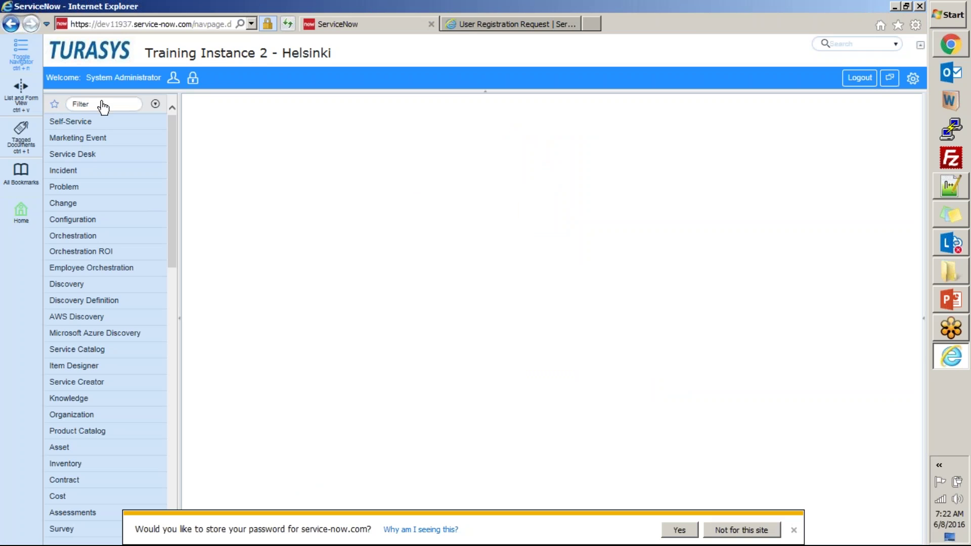
- Filter the navigator for 'users' and open the newly registered user's record
{"action": "type", "text": "users"}
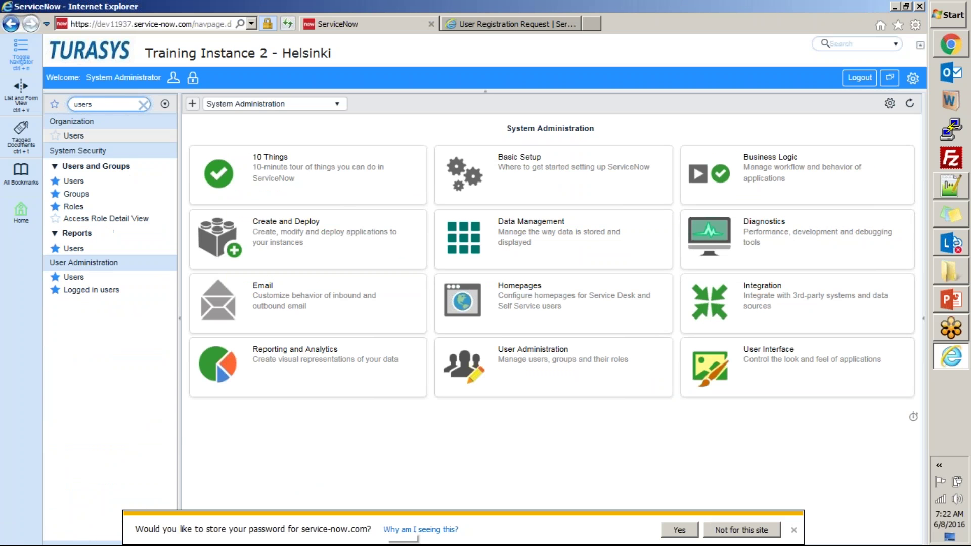
{"action": "left_click", "coordinate": [75, 182]}
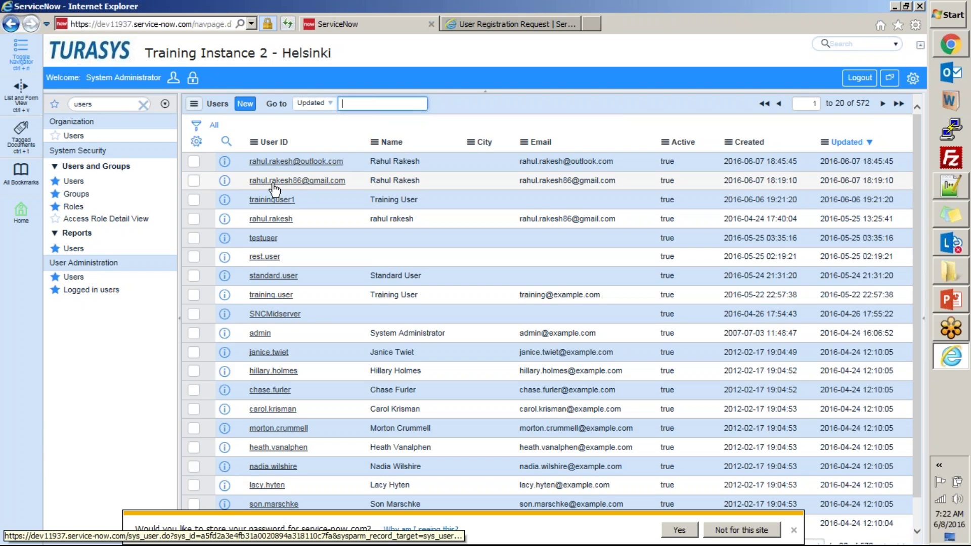
{"action": "left_click", "coordinate": [271, 183]}
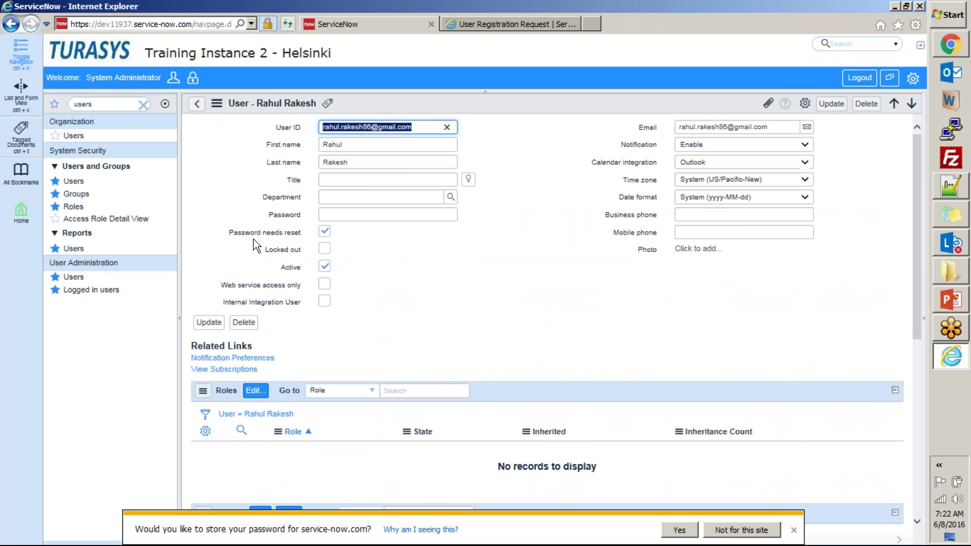
{"action": "mouse_move", "coordinate": [263, 234]}
{"action": "left_click", "coordinate": [951, 44]}
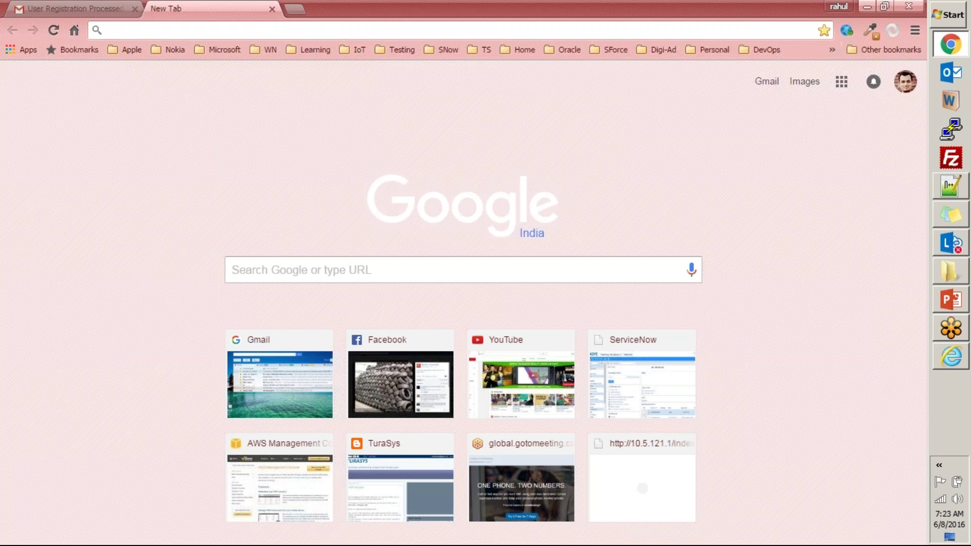
- Load the dev11 ServiceNow instance and copy credentials from the Gmail email
{"action": "type", "text": "dev"}
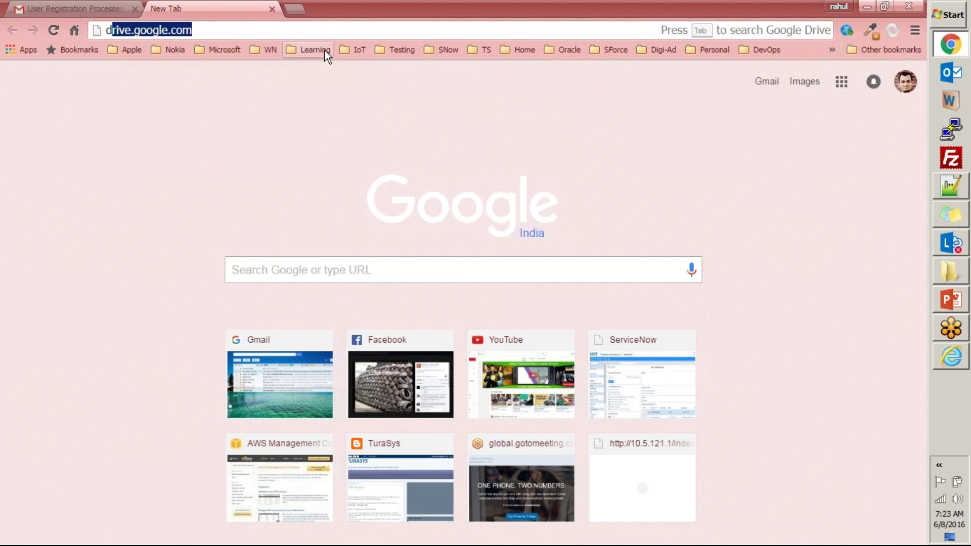
{"action": "type", "text": "11"}
{"action": "key", "text": "Return"}
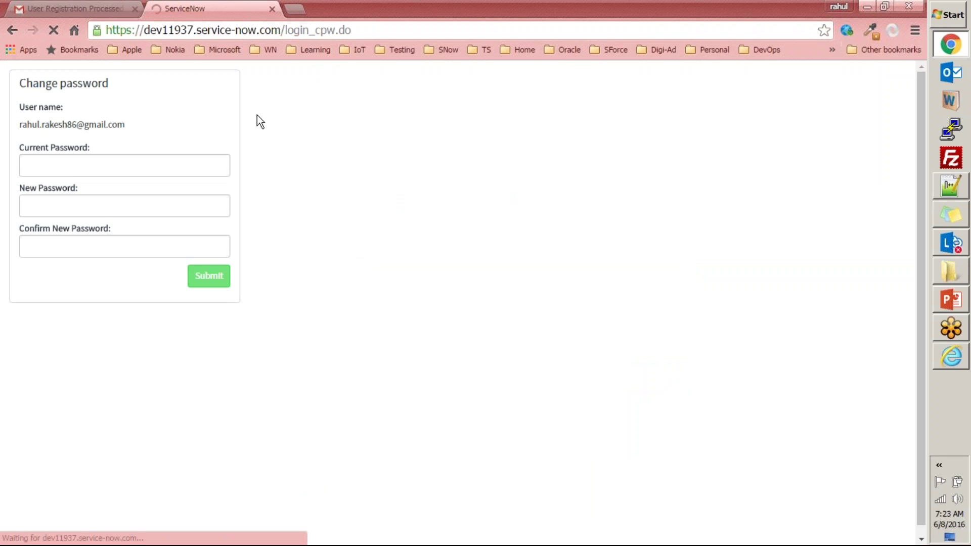
{"action": "triple_click", "coordinate": [131, 123]}
{"action": "left_click", "coordinate": [73, 9]}
{"action": "left_click", "coordinate": [210, 10]}
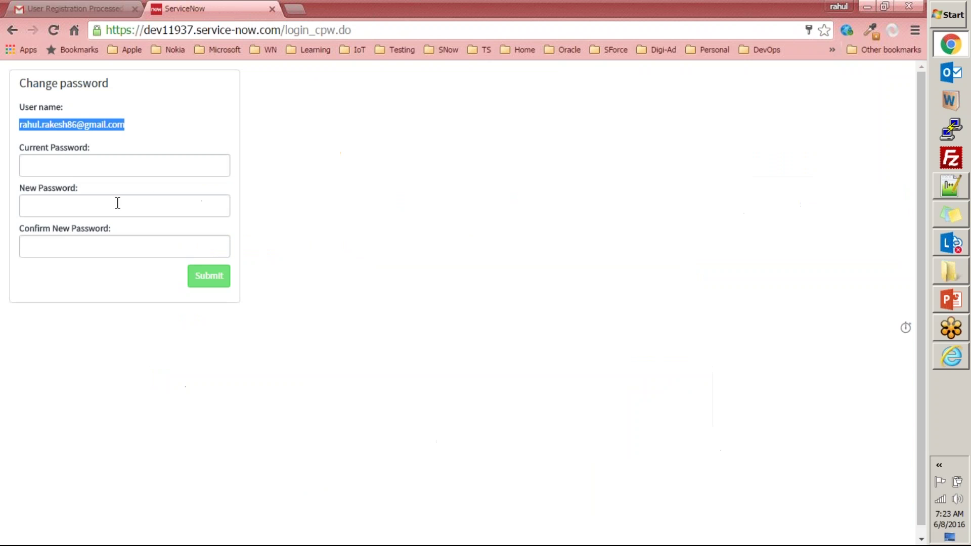
- Paste the emailed current password, then type and confirm a new password
{"action": "left_click", "coordinate": [110, 169]}
{"action": "key", "text": "ctrl+v"}
{"action": "left_click", "coordinate": [65, 206]}
{"action": "type", "text": "p"}
{"action": "type", "text": "•••••••"}
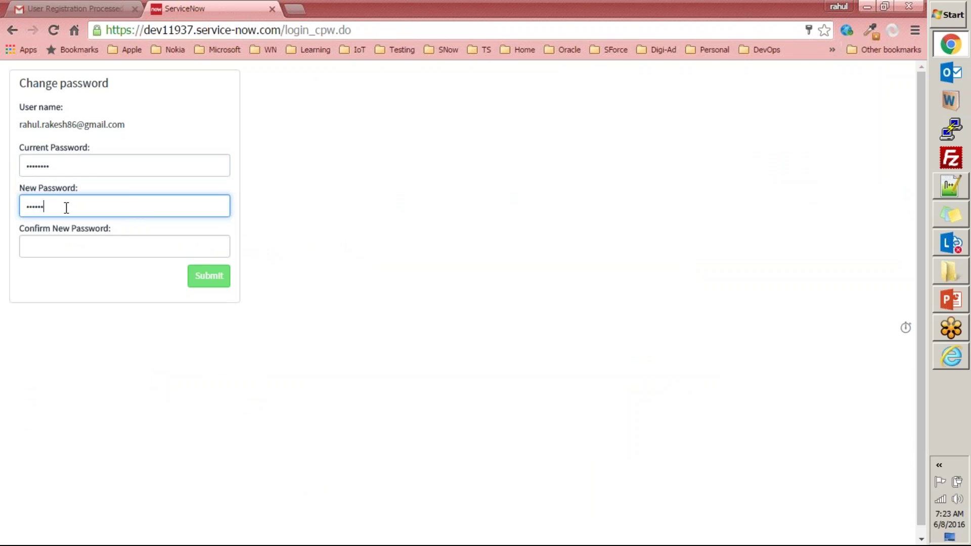
{"action": "key", "text": "Tab"}
{"action": "type", "text": "••••••••••"}
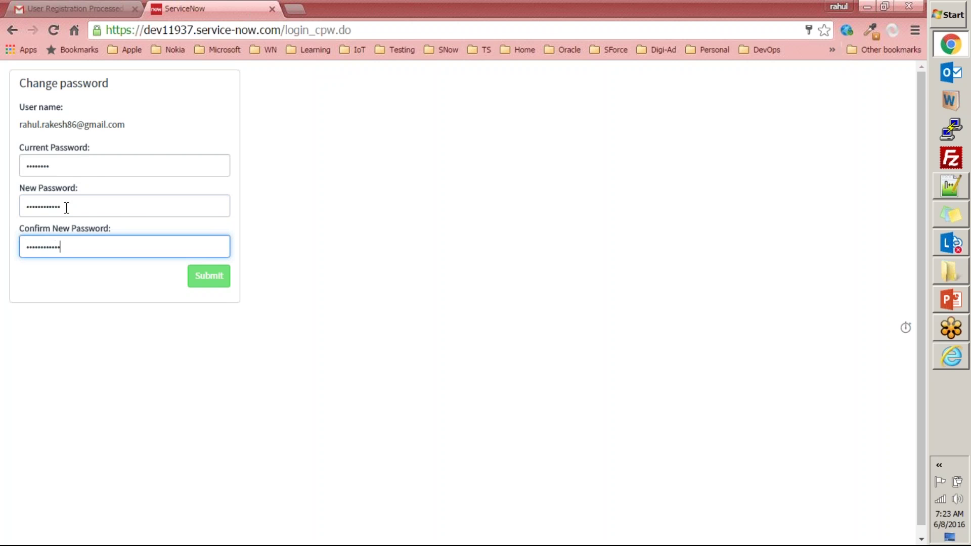
{"action": "key", "text": "alt+Tab"}
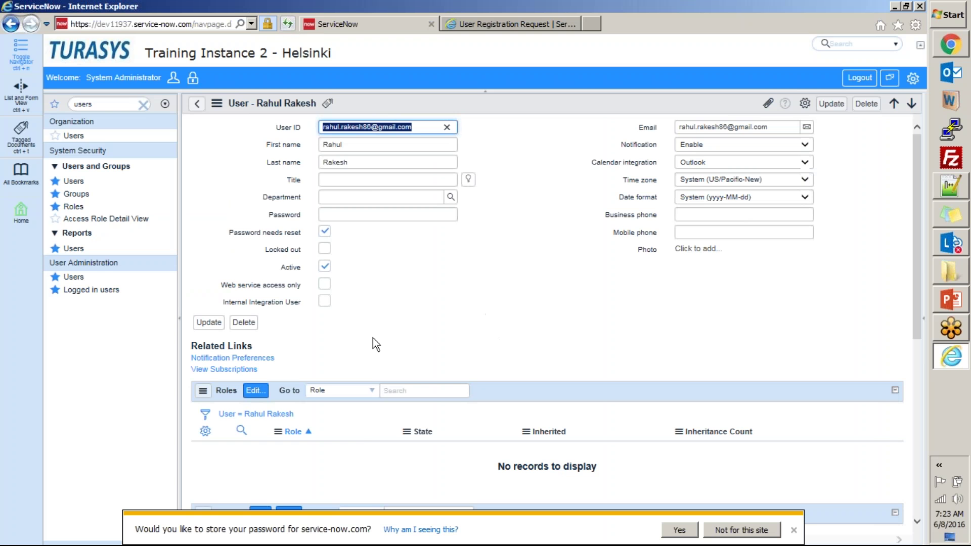
- Scroll through the user record's related lists and let Internet Explorer store the admin password
{"action": "scroll", "coordinate": [373, 338], "scroll_direction": "down", "scroll_amount": 3}
{"action": "scroll", "coordinate": [360, 254], "scroll_direction": "up", "scroll_amount": 3}
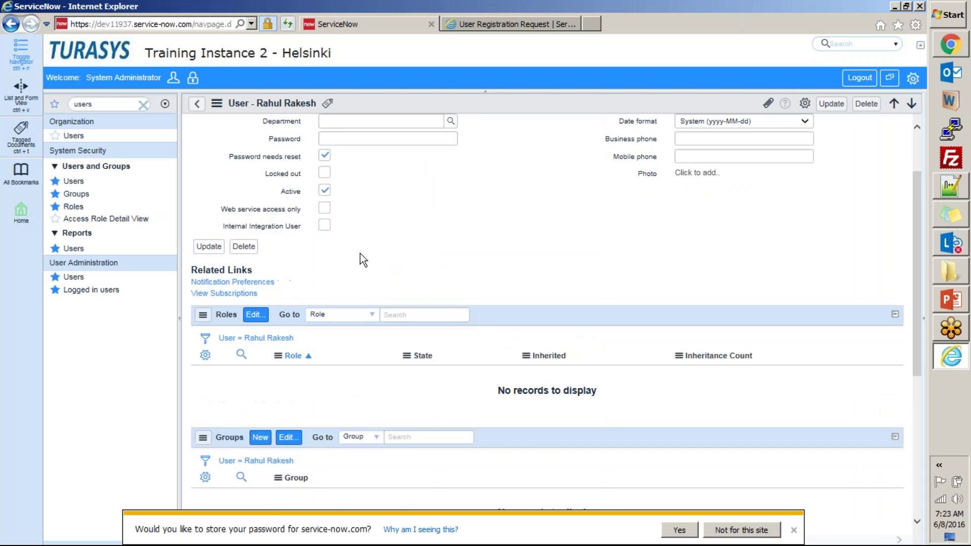
{"action": "scroll", "coordinate": [325, 332], "scroll_direction": "down", "scroll_amount": 8}
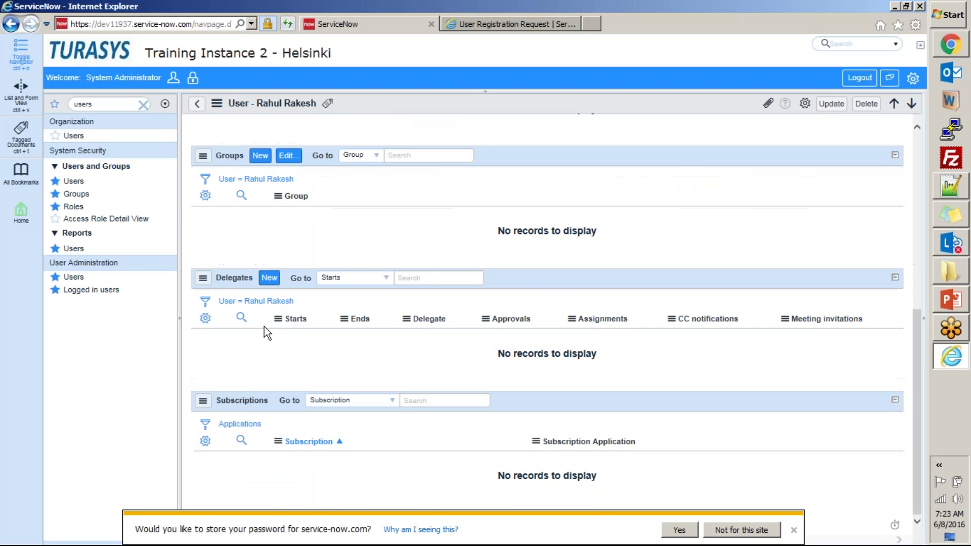
{"action": "scroll", "coordinate": [250, 416], "scroll_direction": "up", "scroll_amount": 10}
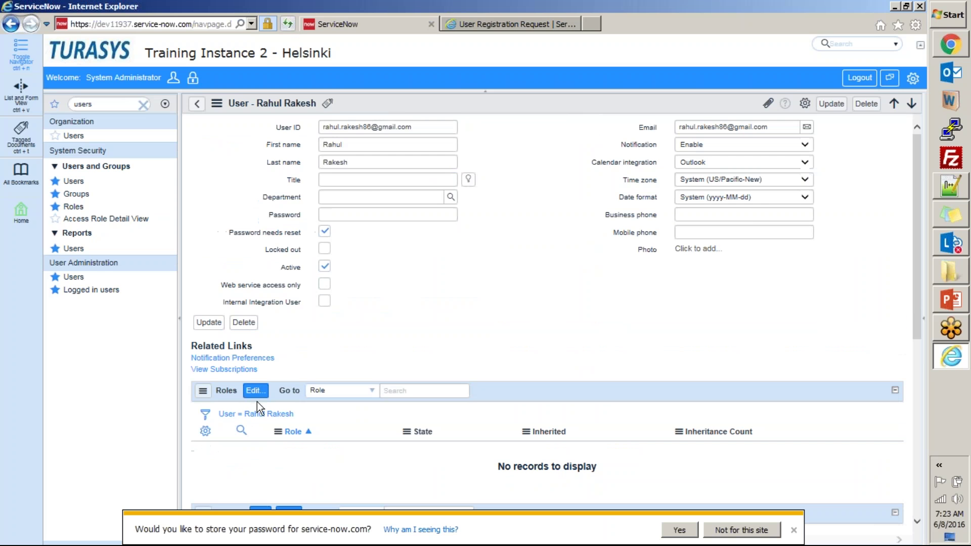
{"action": "left_click", "coordinate": [679, 530]}
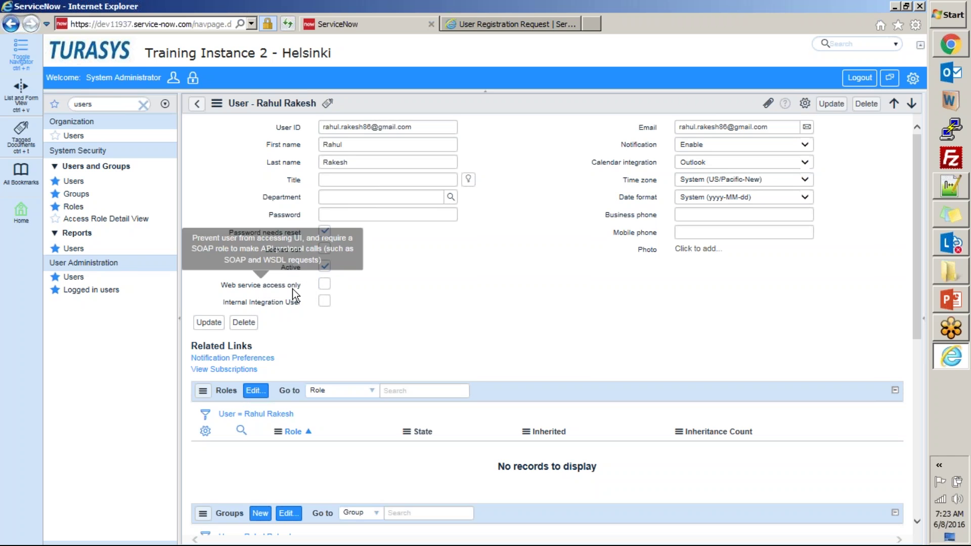
- Submit the new user's password change in Chrome and let Chrome save the new password
{"action": "key", "text": "alt+Tab"}
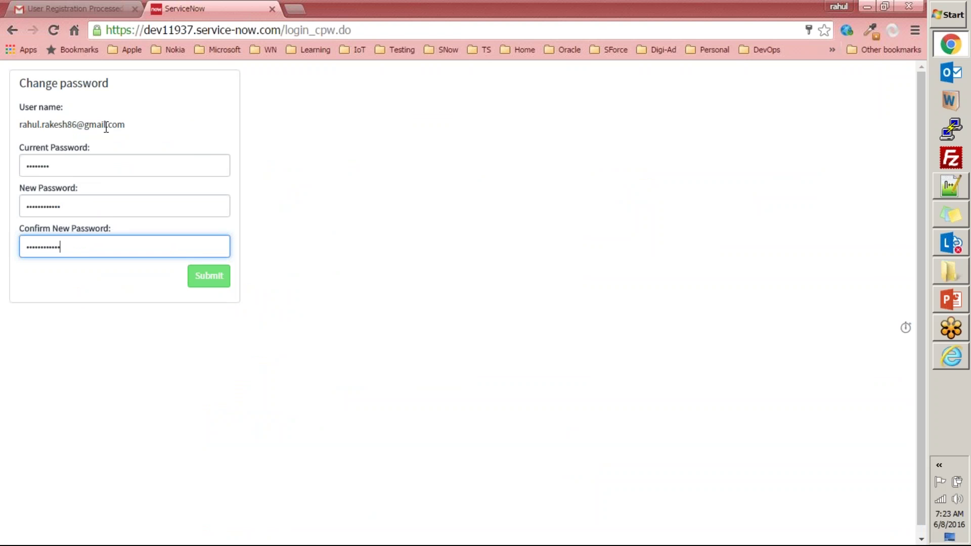
{"action": "key", "text": "Return"}
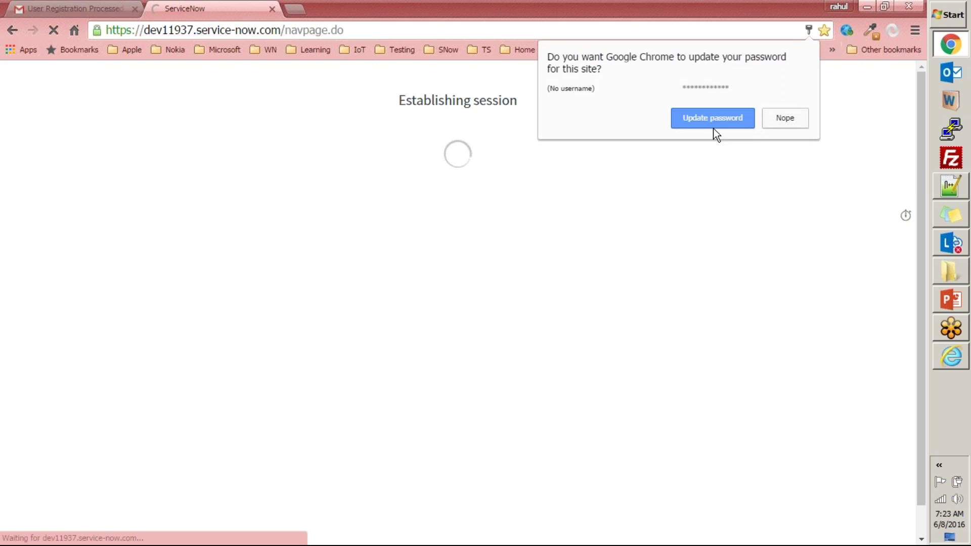
{"action": "left_click", "coordinate": [715, 120]}
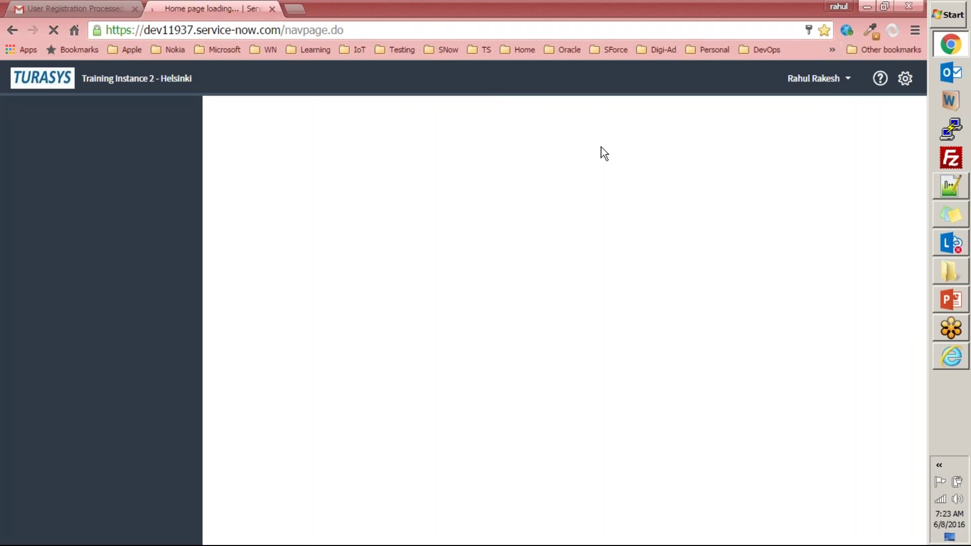
{"action": "key", "text": "alt+Tab"}
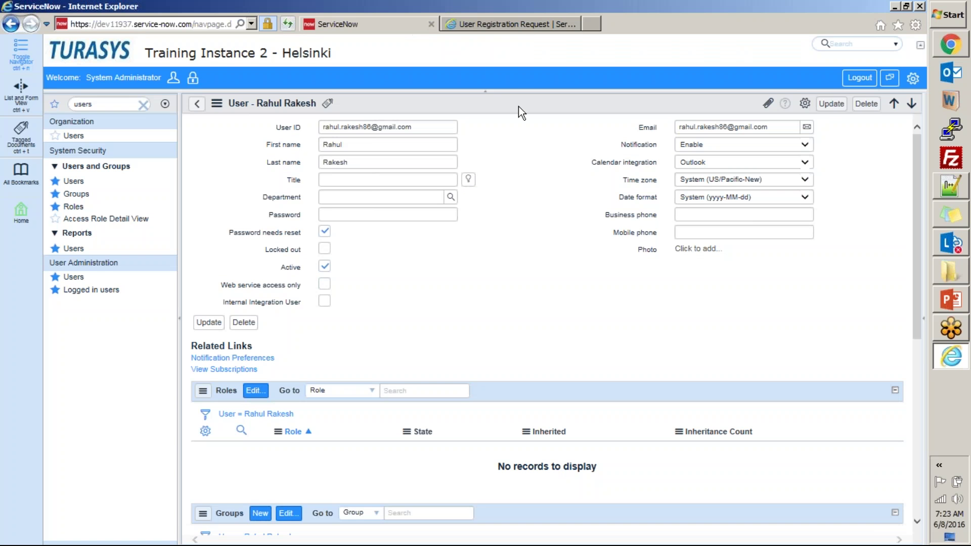
- Reload the new user's form from the header menu to show Password needs reset cleared
{"action": "right_click", "coordinate": [520, 105]}
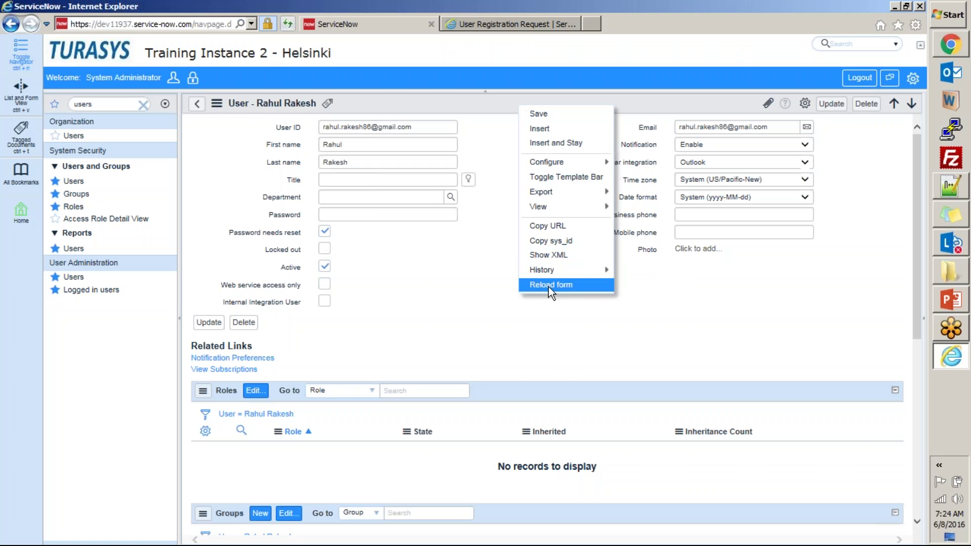
{"action": "mouse_move", "coordinate": [260, 233]}
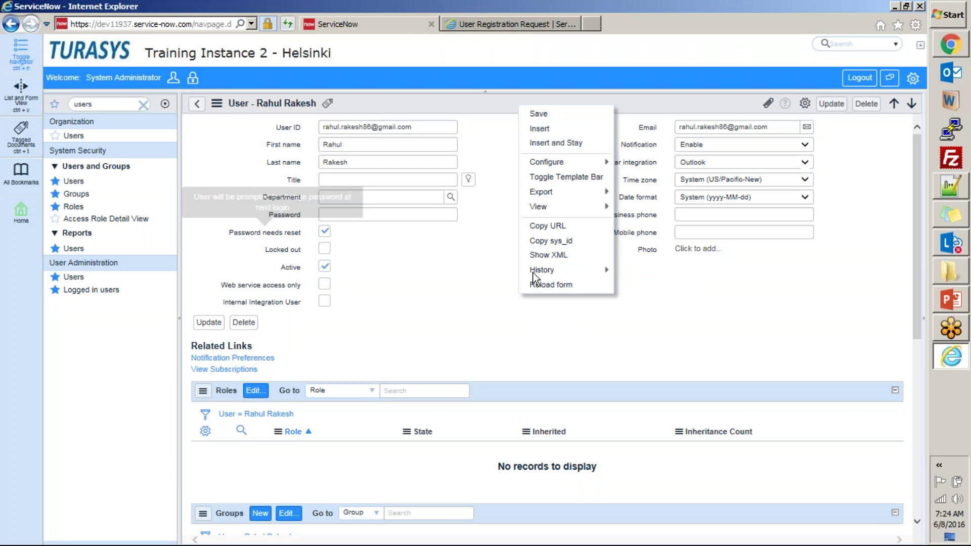
{"action": "left_click", "coordinate": [549, 285]}
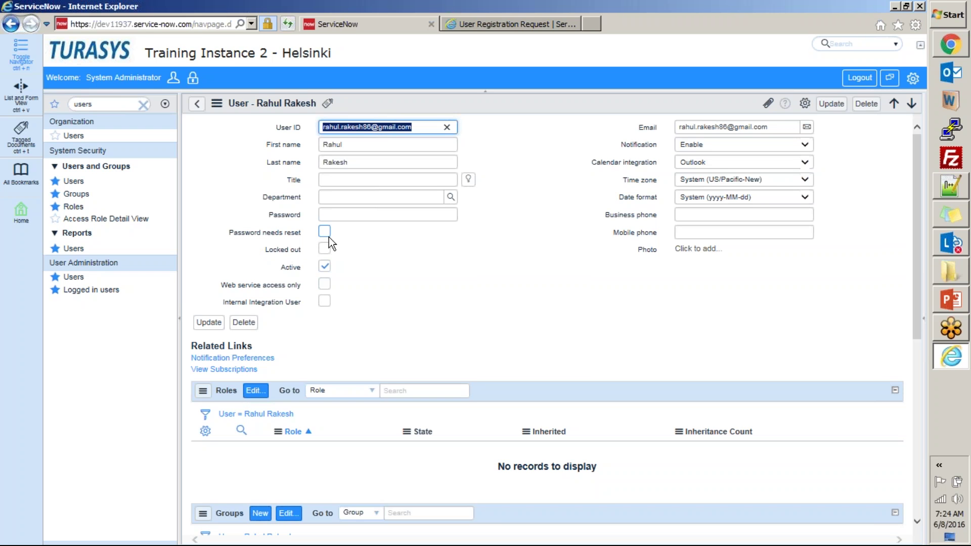
- In the new user's self-service session, dismiss the introduction and log the user out
{"action": "key", "text": "alt+Tab"}
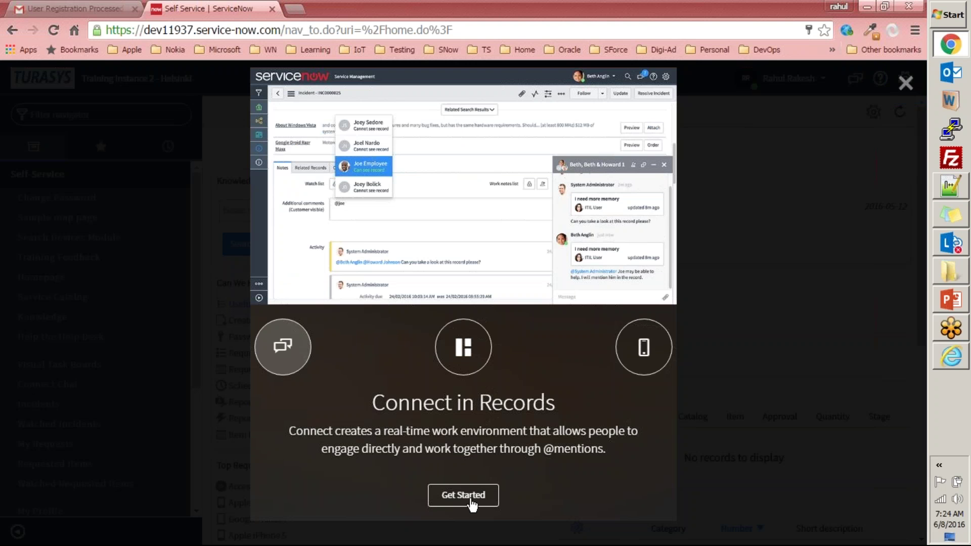
{"action": "left_click", "coordinate": [905, 83]}
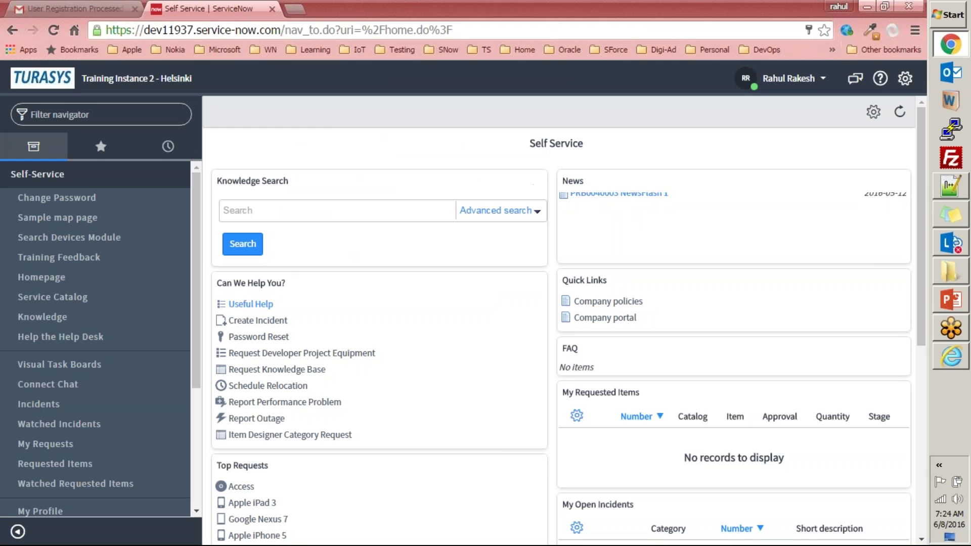
{"action": "left_click", "coordinate": [822, 86]}
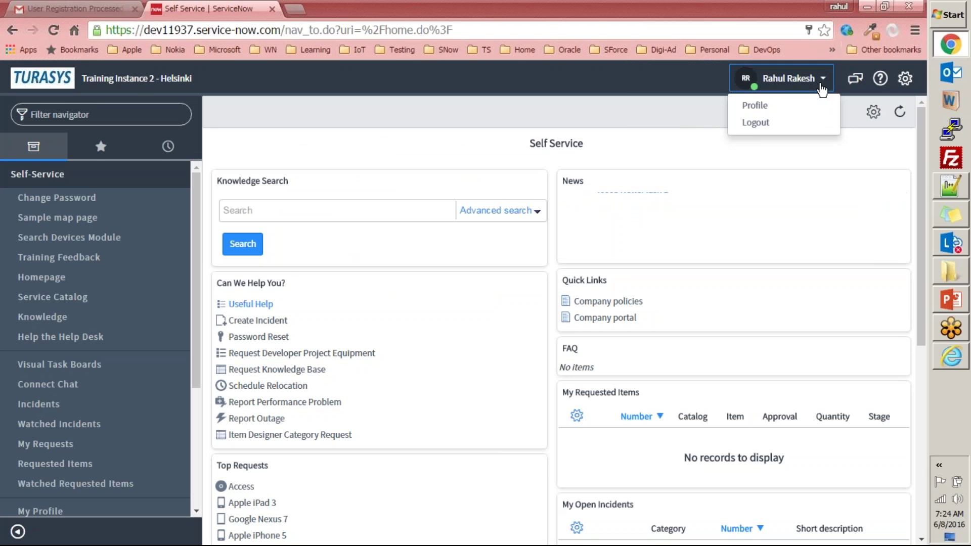
{"action": "left_click", "coordinate": [764, 123]}
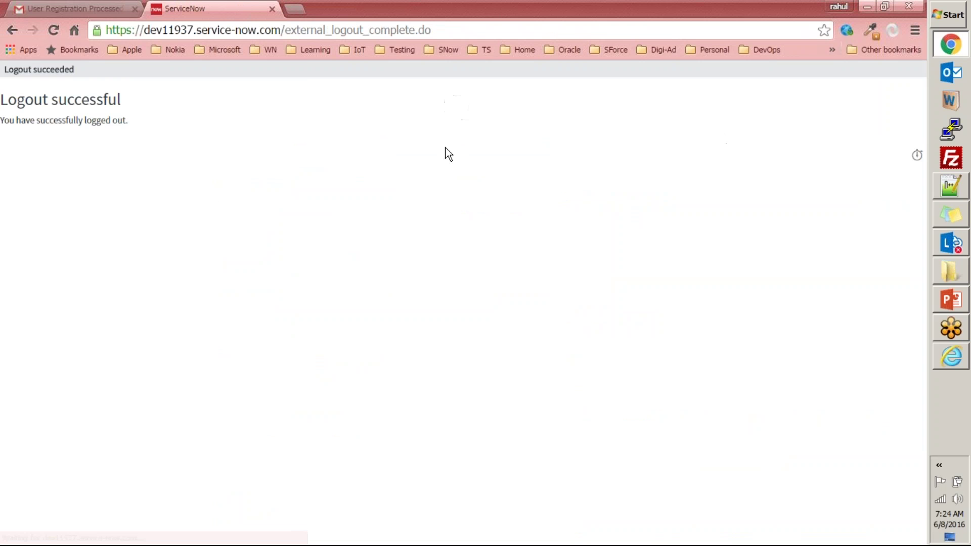
- Trim the URL to the instance root and log in as the admin user
{"action": "left_click_drag", "start_coordinate": [286, 32], "coordinate": [565, 35]}
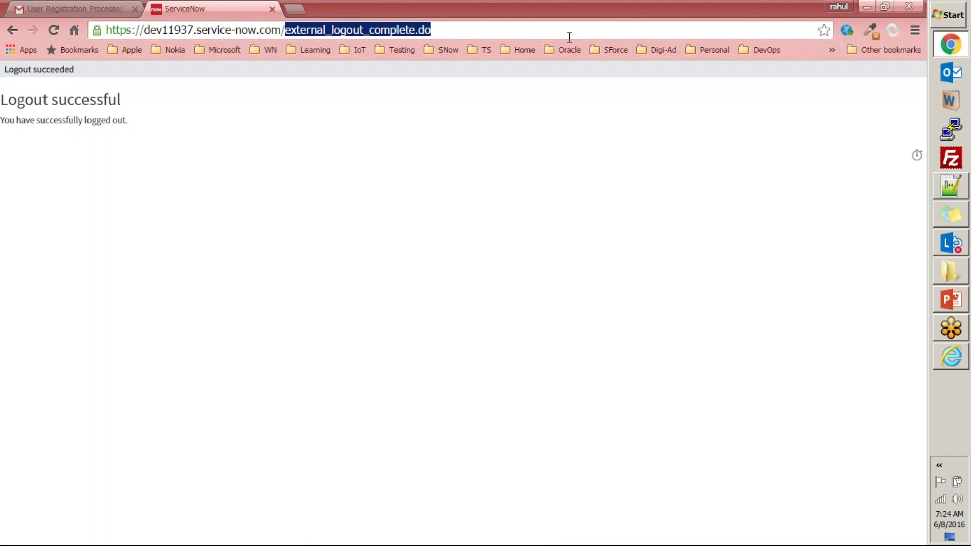
{"action": "key", "text": "BackSpace"}
{"action": "key", "text": "Return"}
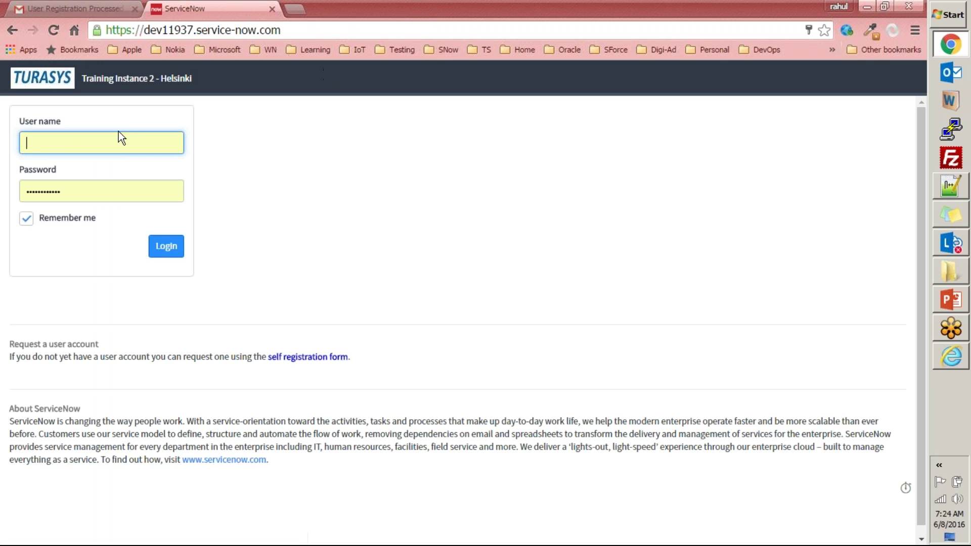
{"action": "type", "text": "admin"}
{"action": "key", "text": "Tab"}
{"action": "left_click", "coordinate": [166, 251]}
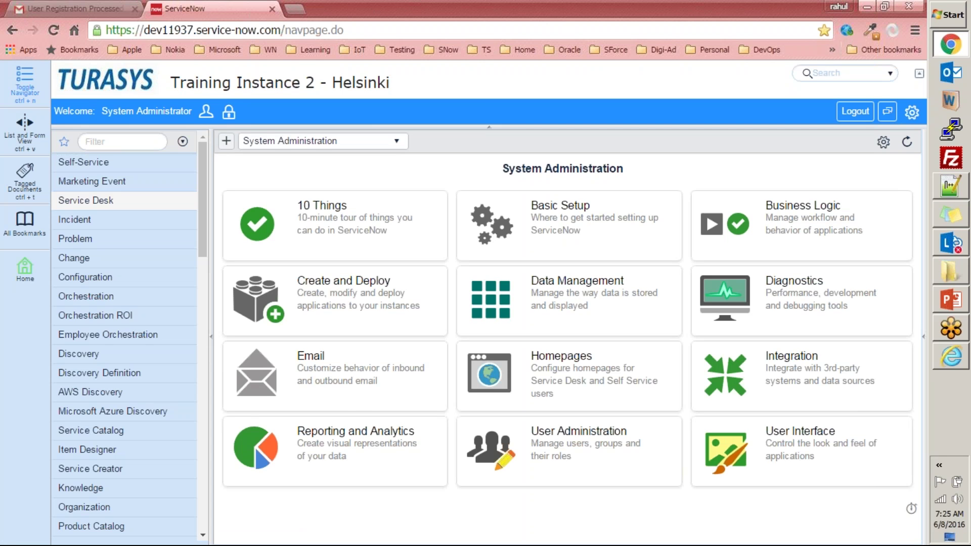
- Filter the navigator for 'user admin' and open Pending User Registrations
{"action": "left_click", "coordinate": [122, 141]}
{"action": "type", "text": "user"}
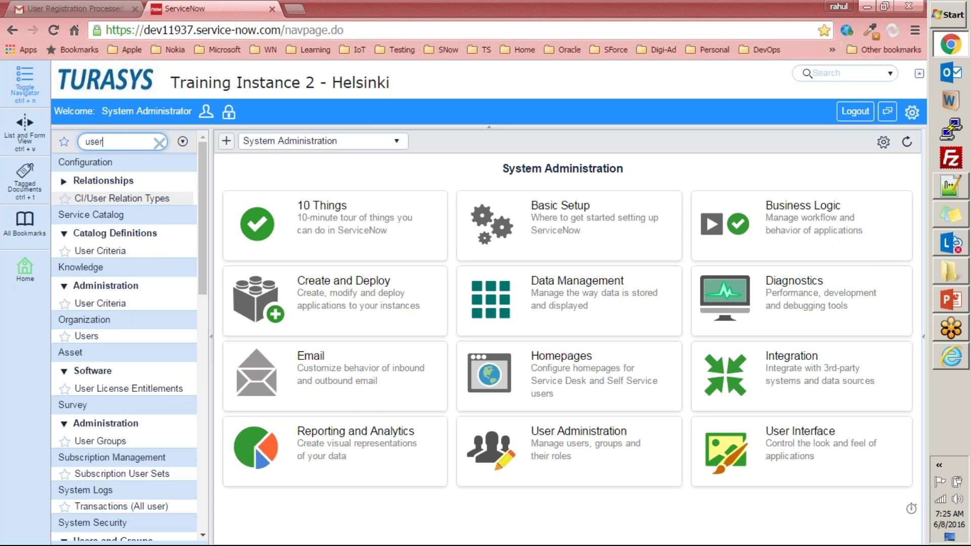
{"action": "type", "text": "s"}
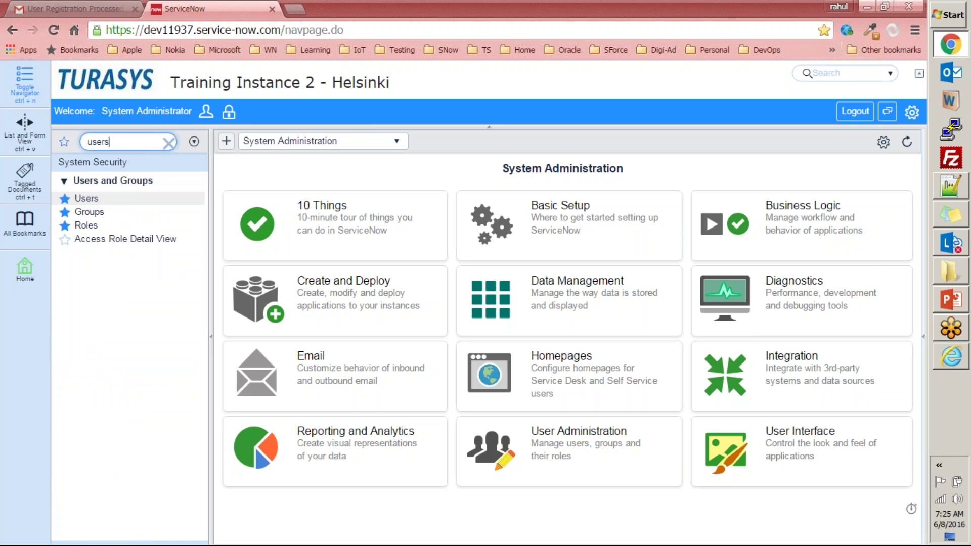
{"action": "key", "text": "BackSpace"}
{"action": "type", "text": "admin"}
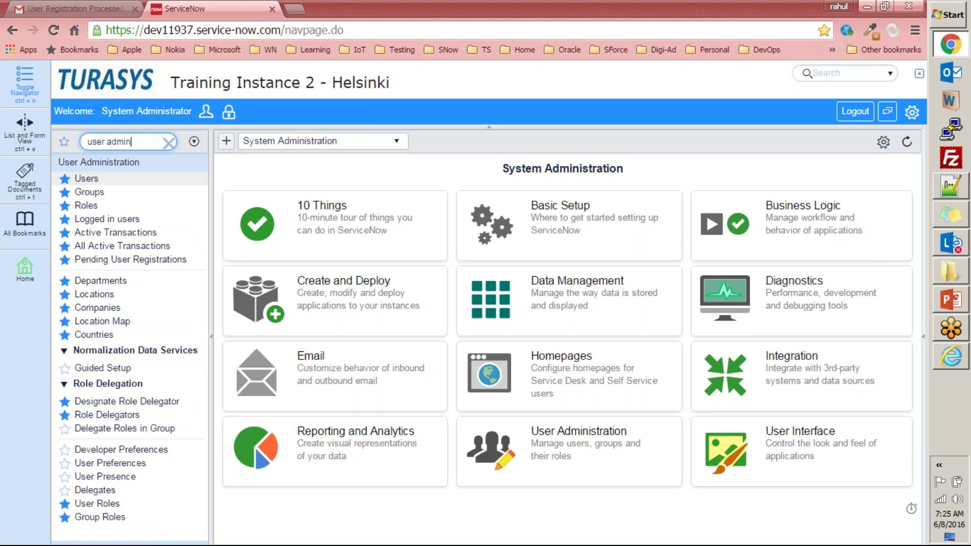
{"action": "left_click", "coordinate": [131, 259]}
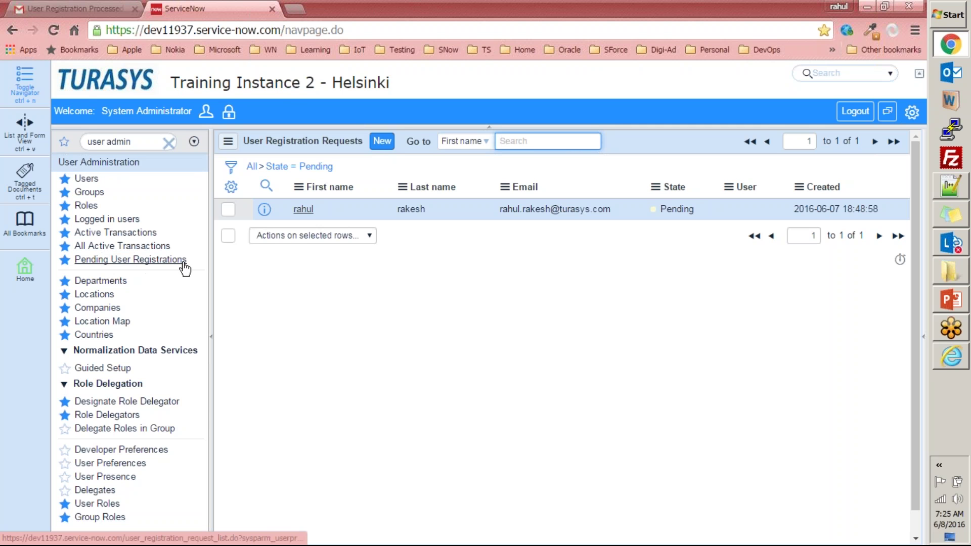
- Point out the module and filter, then open the pending registration request record
{"action": "left_click_drag", "start_coordinate": [191, 263], "coordinate": [78, 268]}
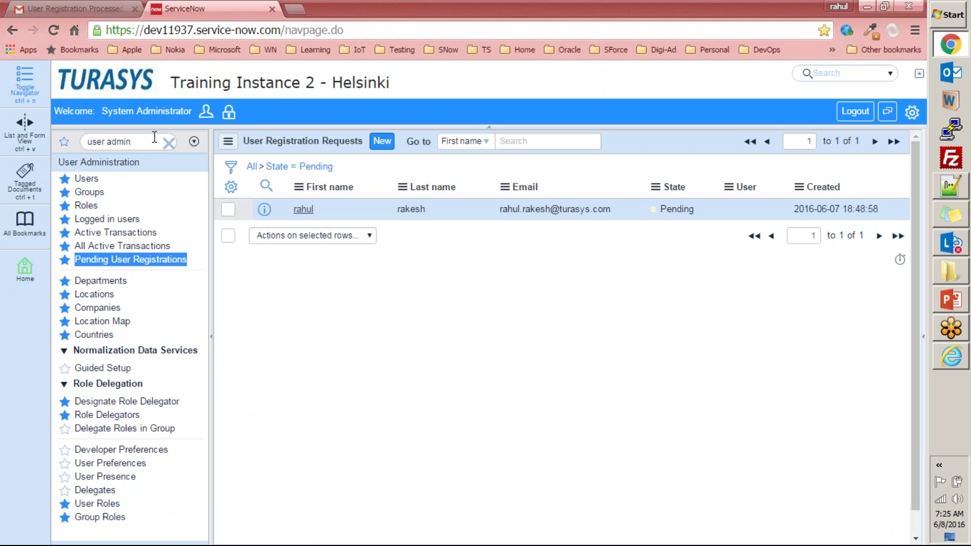
{"action": "triple_click", "coordinate": [154, 137]}
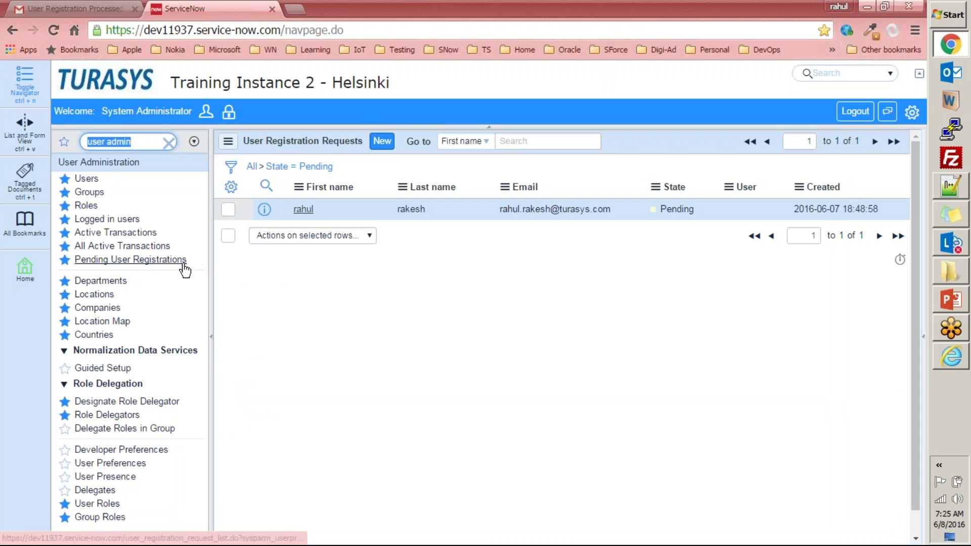
{"action": "left_click_drag", "start_coordinate": [194, 259], "coordinate": [74, 261]}
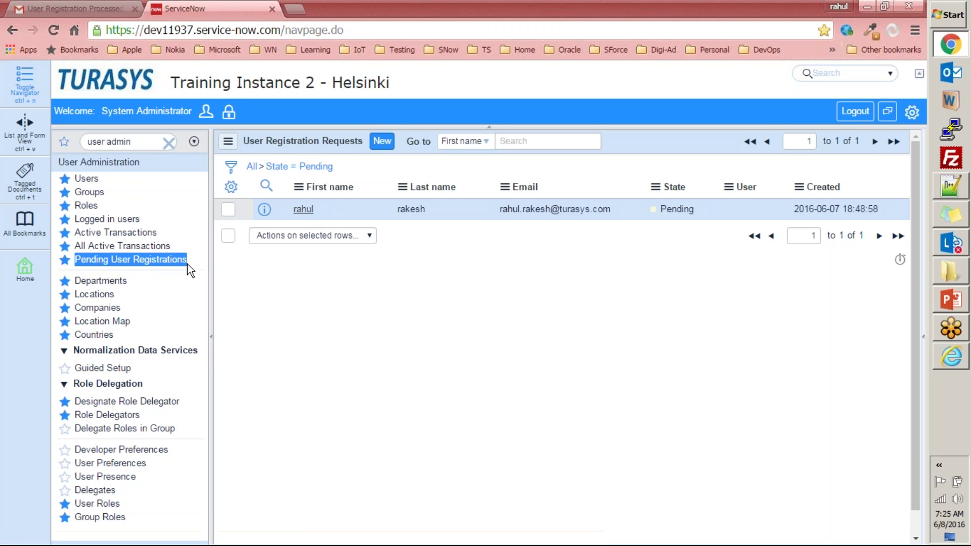
{"action": "left_click", "coordinate": [354, 314]}
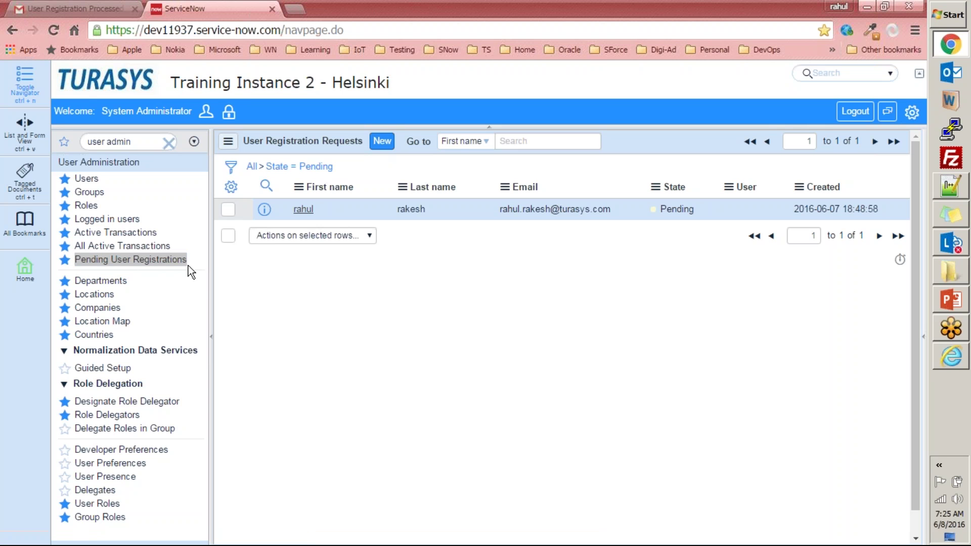
{"action": "left_click", "coordinate": [303, 210]}
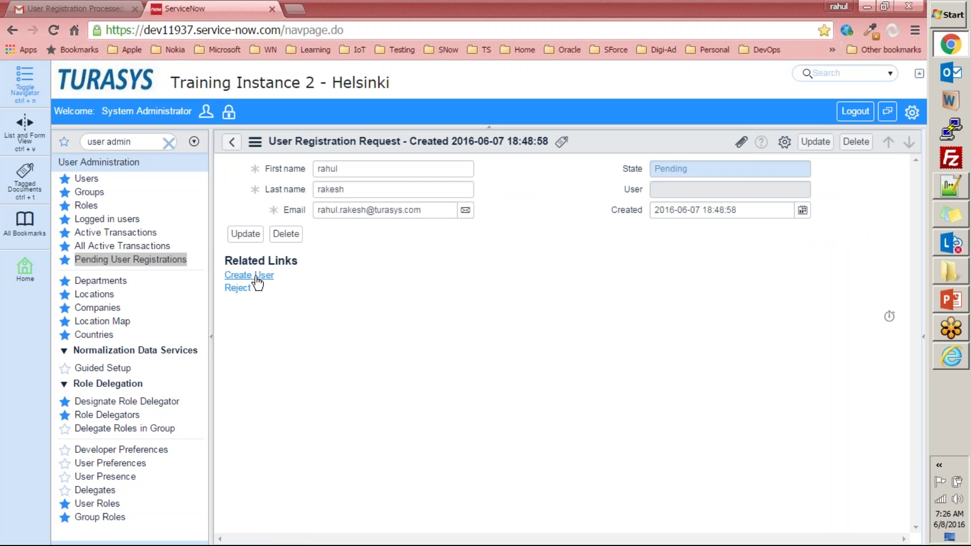
- Run Create User on the request, view it under User Administration > Users, and start a blank tab
{"action": "left_click", "coordinate": [259, 277]}
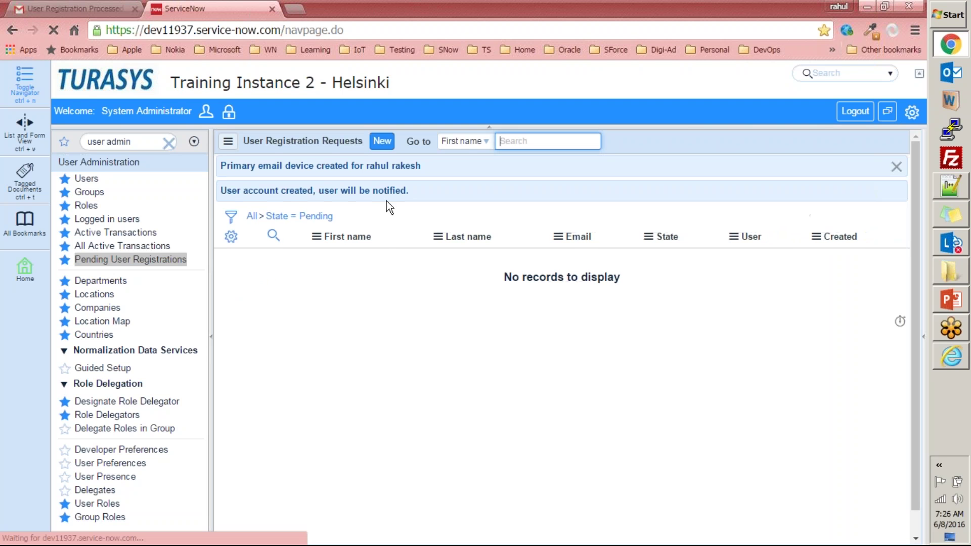
{"action": "left_click", "coordinate": [89, 179]}
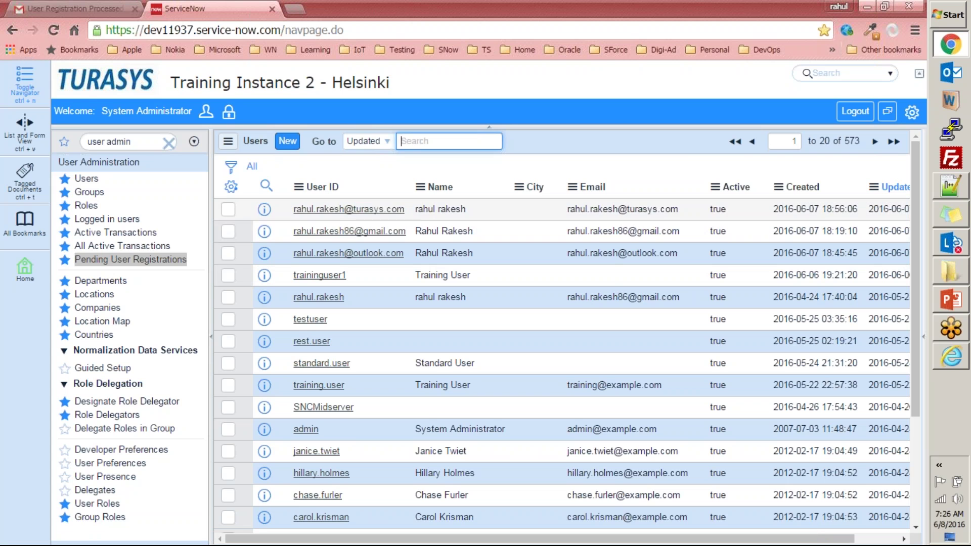
{"action": "left_click", "coordinate": [296, 8]}
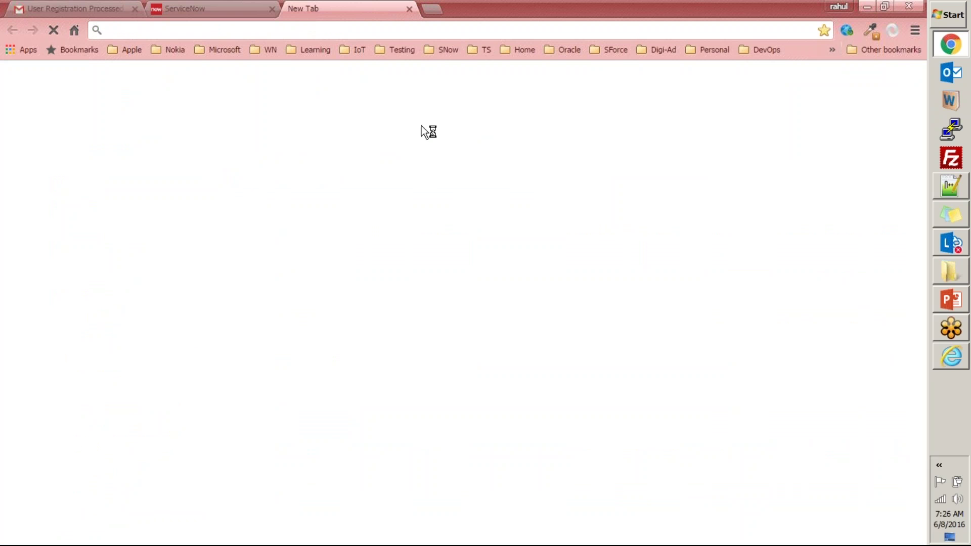
- Load the company webmail address suggested from 'tura', log in to cPanel with saved credentials, and return to Gmail
{"action": "type", "text": "tura"}
{"action": "key", "text": "Down"}
{"action": "key", "text": "Return"}
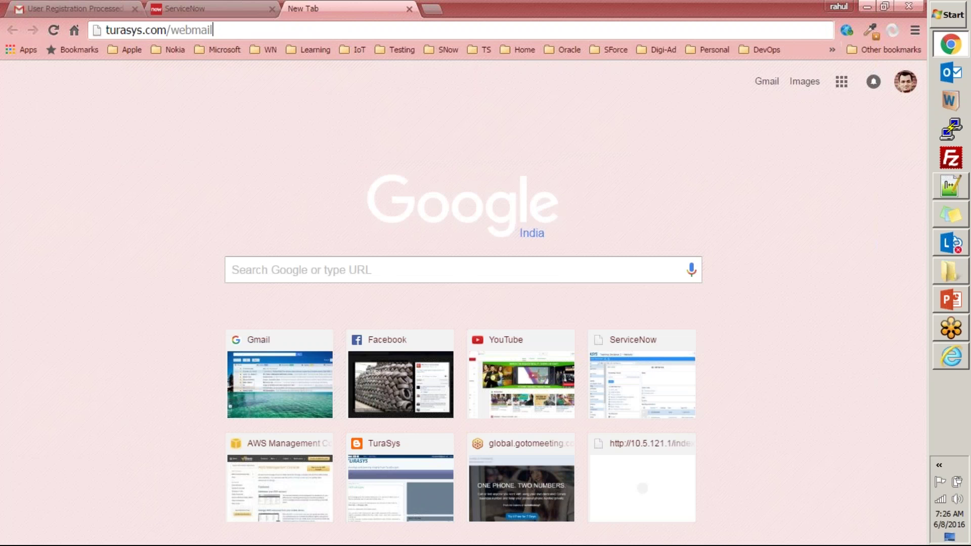
{"action": "left_click", "coordinate": [212, 8]}
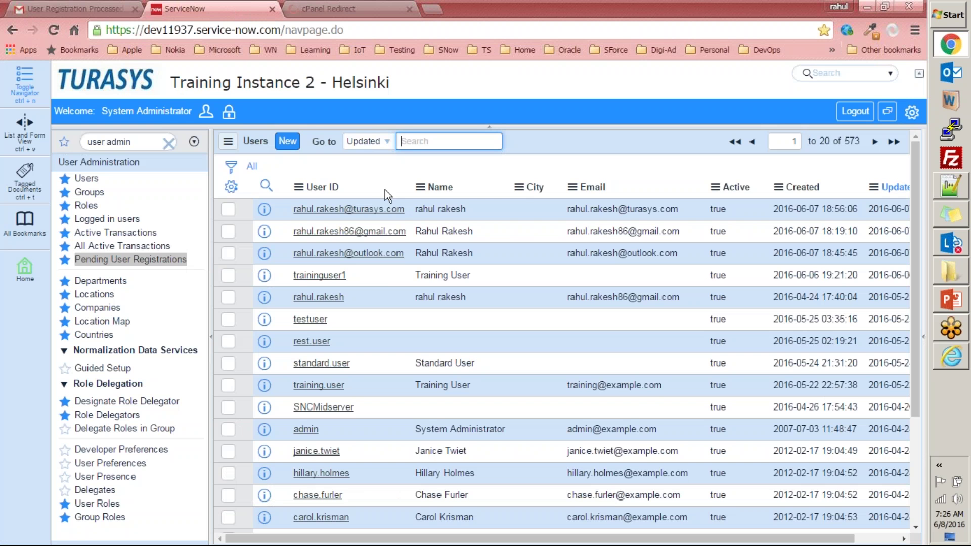
{"action": "left_click", "coordinate": [312, 11]}
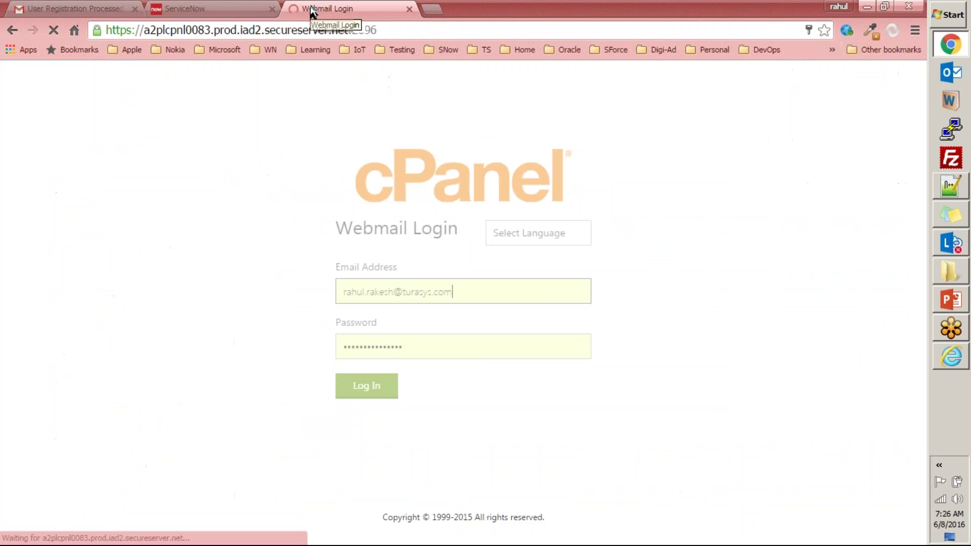
{"action": "left_click", "coordinate": [360, 394]}
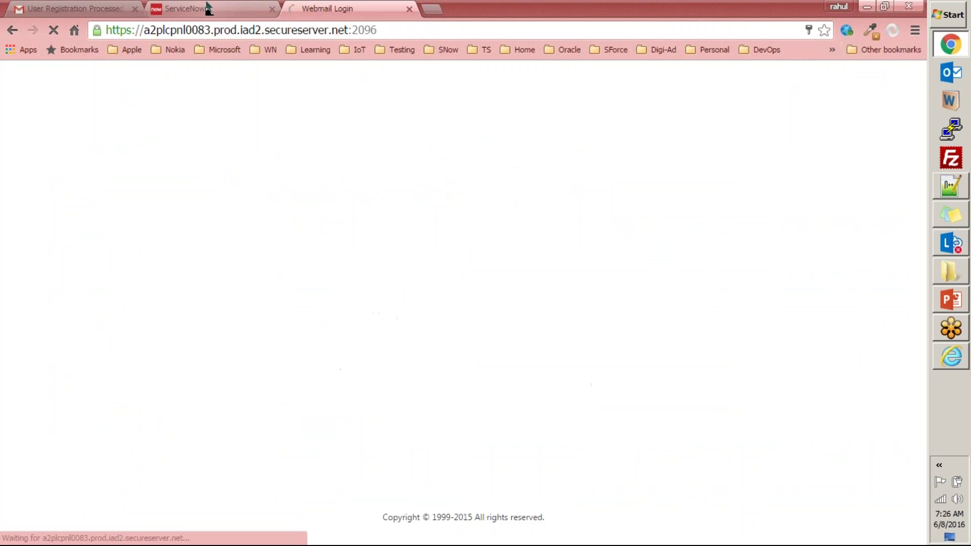
{"action": "left_click", "coordinate": [208, 9]}
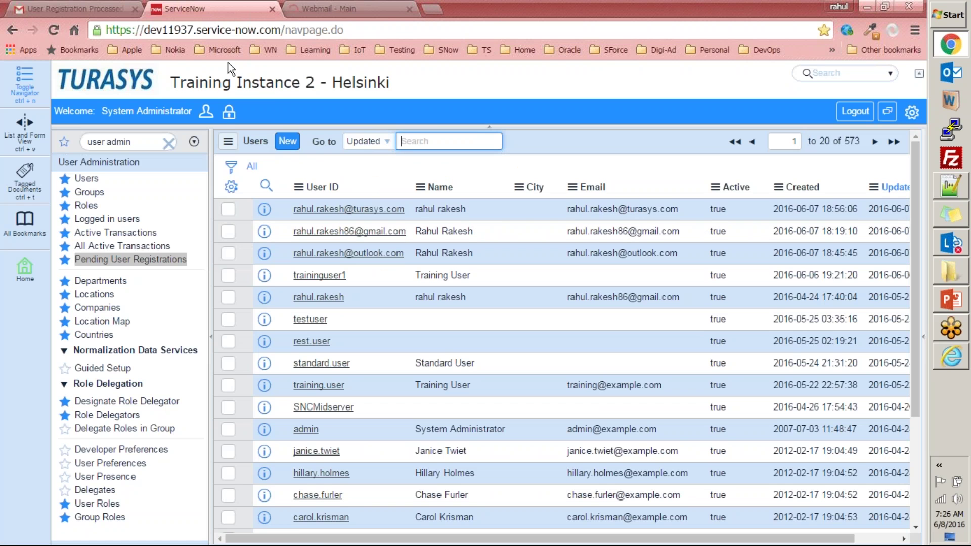
{"action": "left_click", "coordinate": [81, 9]}
- Open the User Registration Processed email in the webmail inbox
{"action": "left_click", "coordinate": [81, 178]}
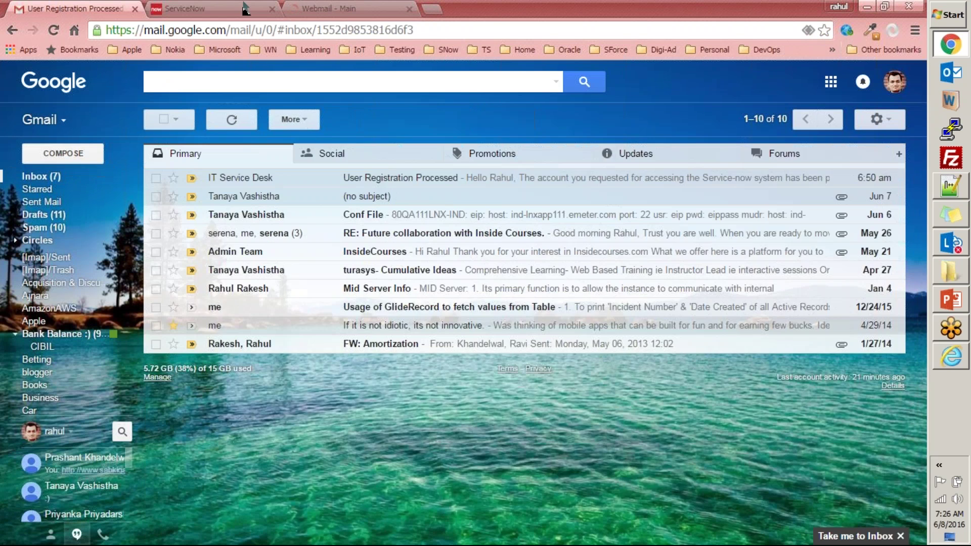
{"action": "left_click", "coordinate": [334, 9]}
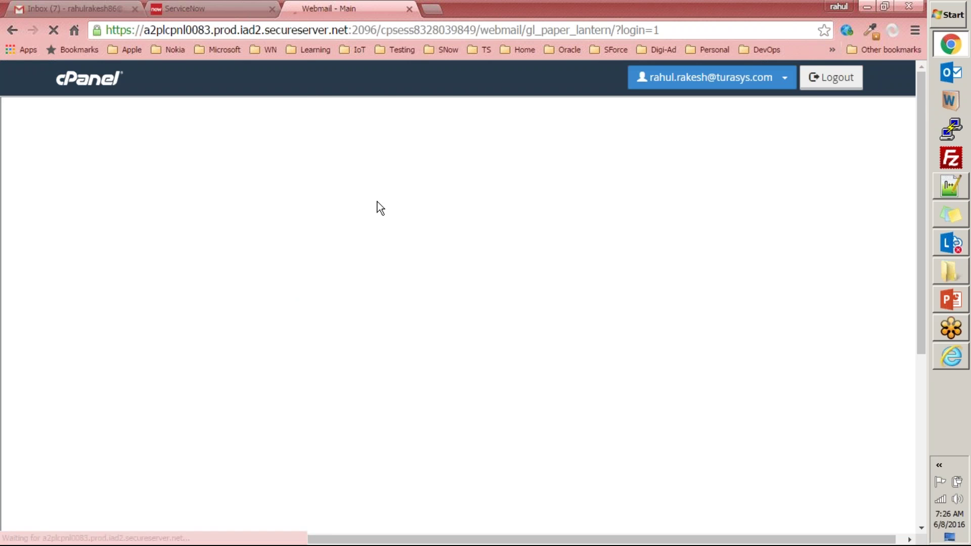
{"action": "left_click", "coordinate": [213, 9]}
{"action": "left_click", "coordinate": [322, 9]}
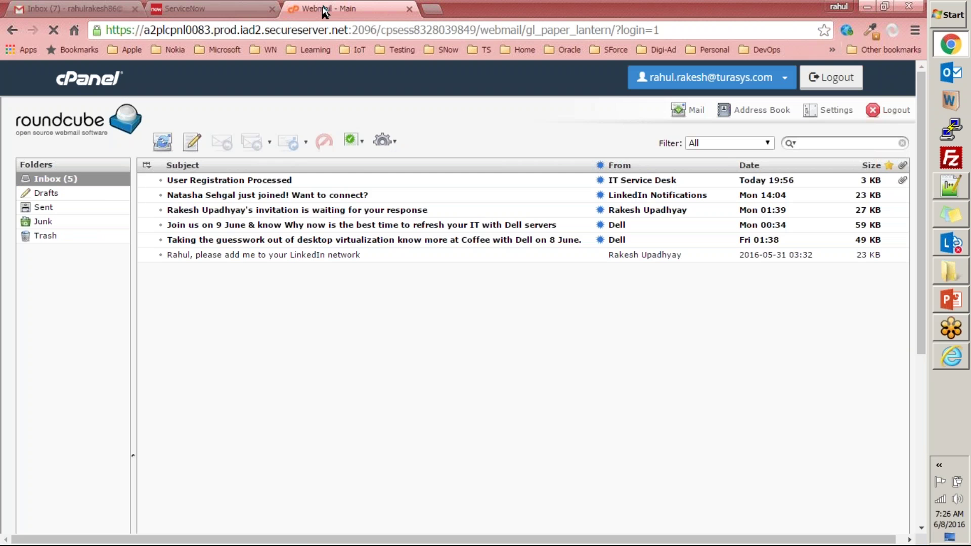
{"action": "left_click", "coordinate": [226, 185]}
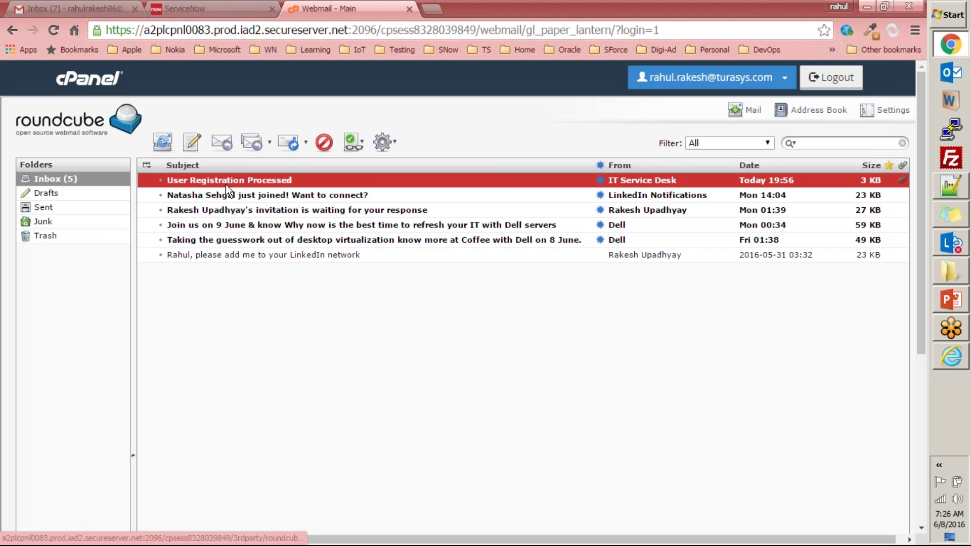
{"action": "double_click", "coordinate": [224, 184]}
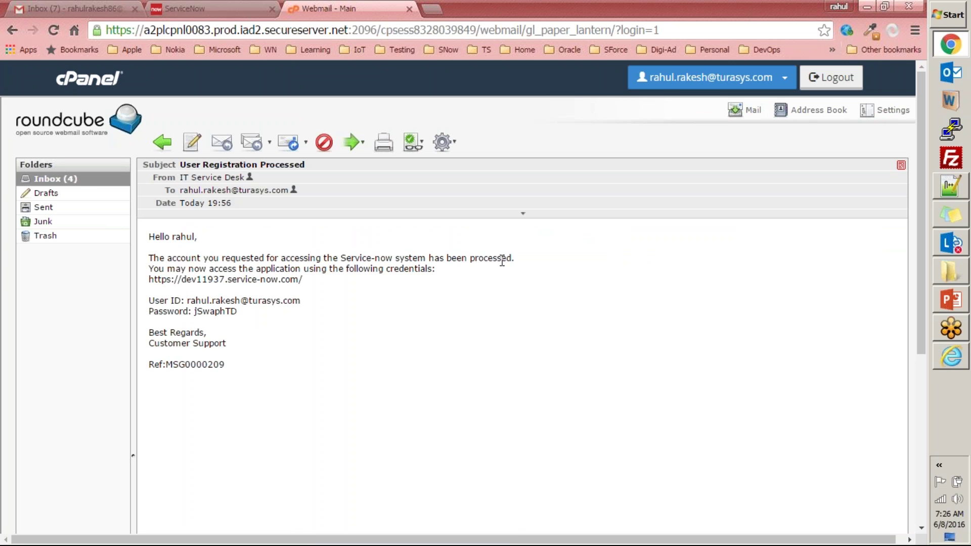
- Review the instance address and user ID in the email, then close the webmail tab
{"action": "left_click_drag", "start_coordinate": [457, 277], "coordinate": [147, 254]}
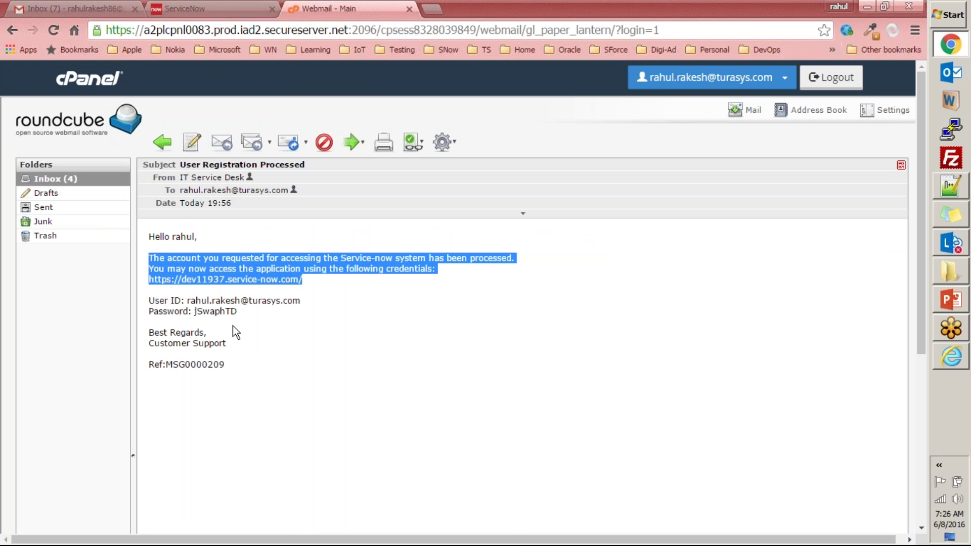
{"action": "left_click_drag", "start_coordinate": [246, 302], "coordinate": [200, 300]}
{"action": "left_click", "coordinate": [192, 279]}
{"action": "left_click_drag", "start_coordinate": [270, 285], "coordinate": [125, 281]}
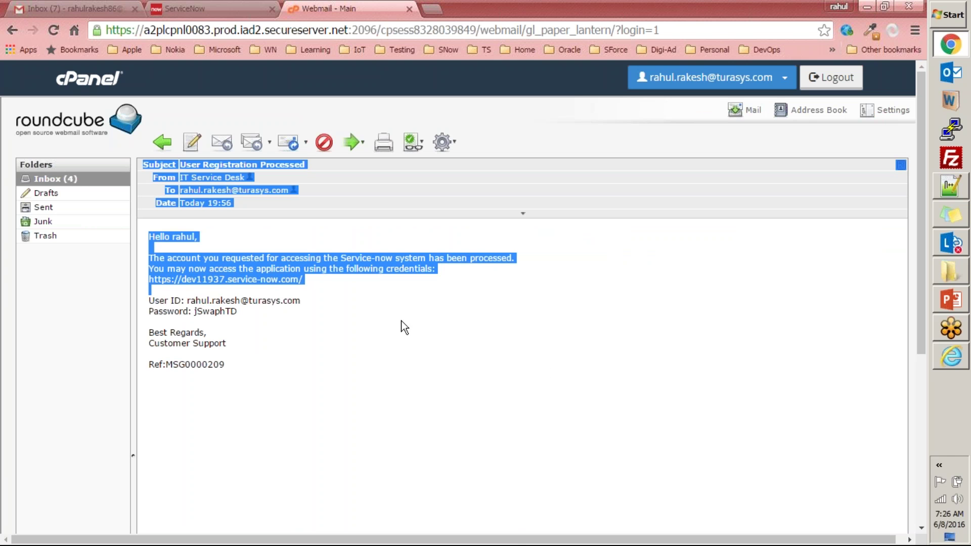
{"action": "left_click", "coordinate": [402, 320]}
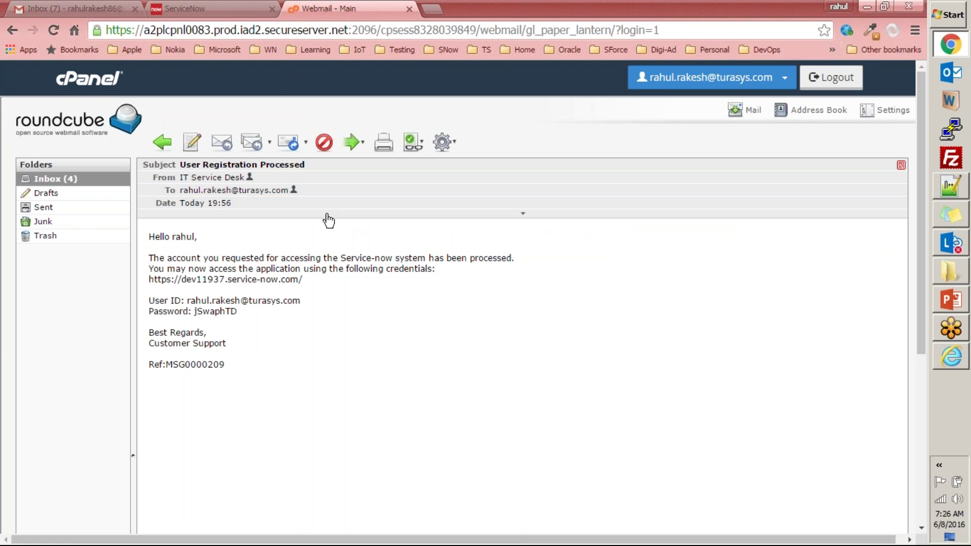
{"action": "key", "text": "ctrl+w"}
{"action": "key", "text": "alt+Tab"}
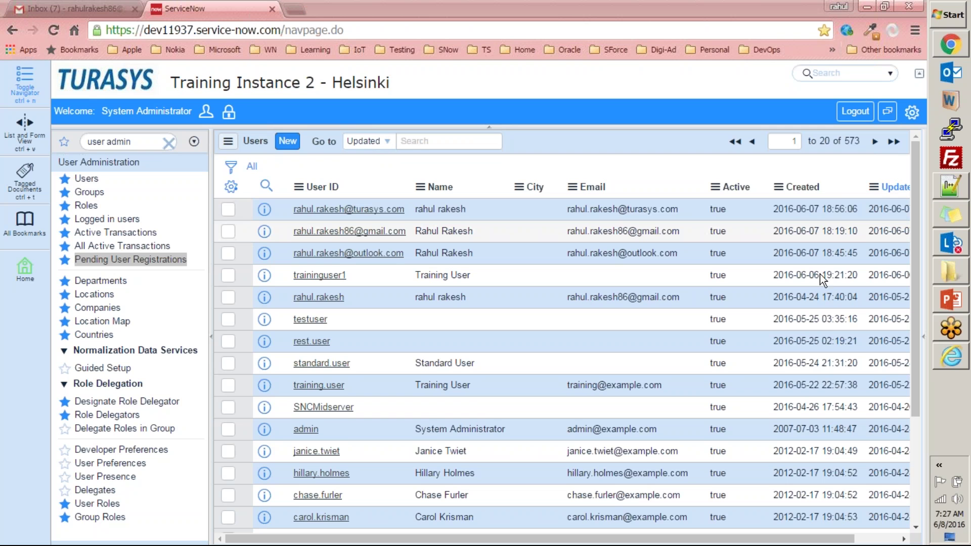
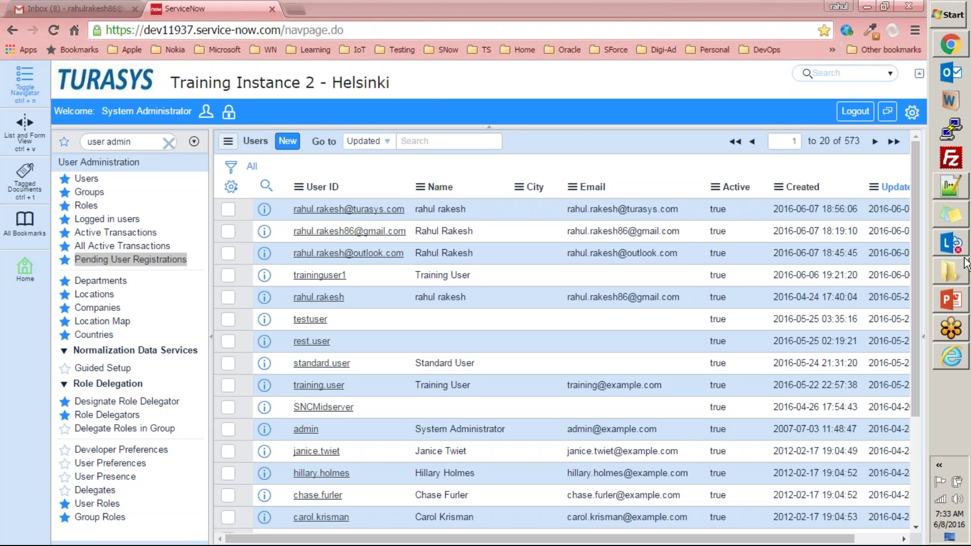
- Confirm Pending User Registrations is empty, then list All Active Transactions showing the admin transaction
{"action": "mouse_move", "coordinate": [958, 333]}
{"action": "mouse_move", "coordinate": [958, 308]}
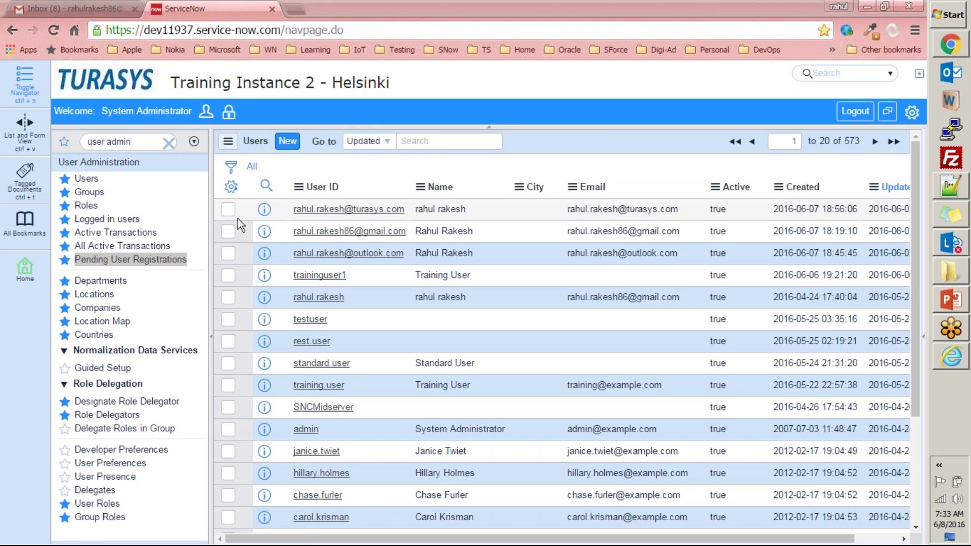
{"action": "left_click", "coordinate": [122, 260]}
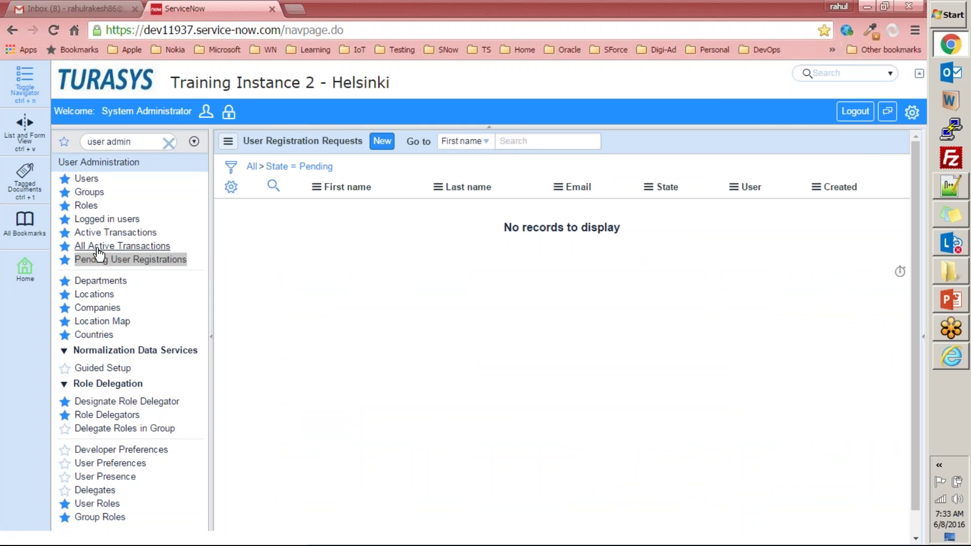
{"action": "left_click", "coordinate": [122, 247]}
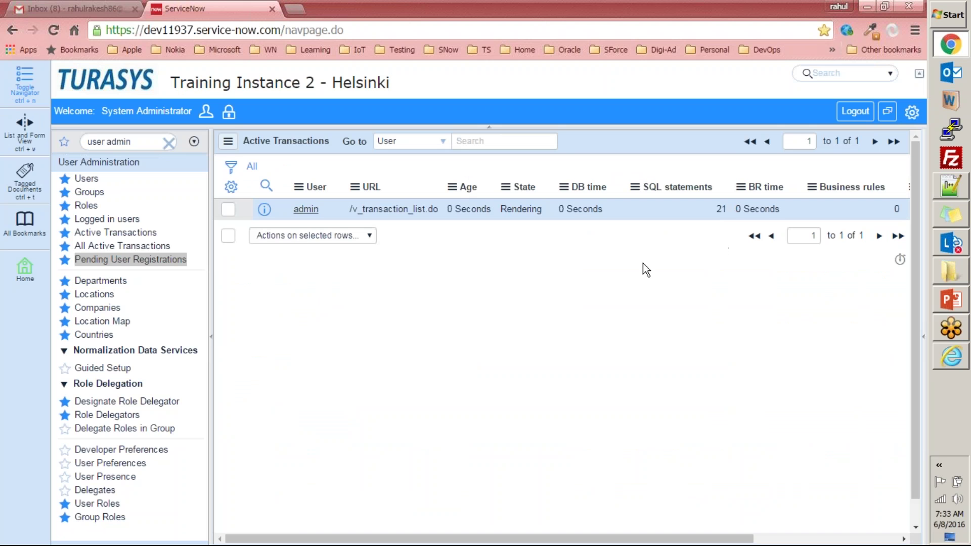
{"action": "left_click", "coordinate": [960, 354]}
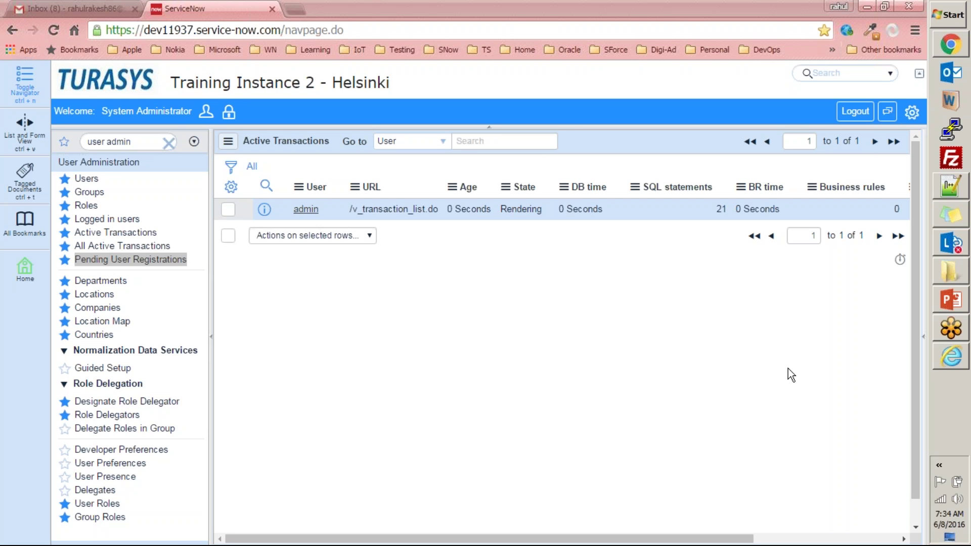
- Filter the navigator for 'notifications' and open Email > Notifications
{"action": "left_click", "coordinate": [141, 140]}
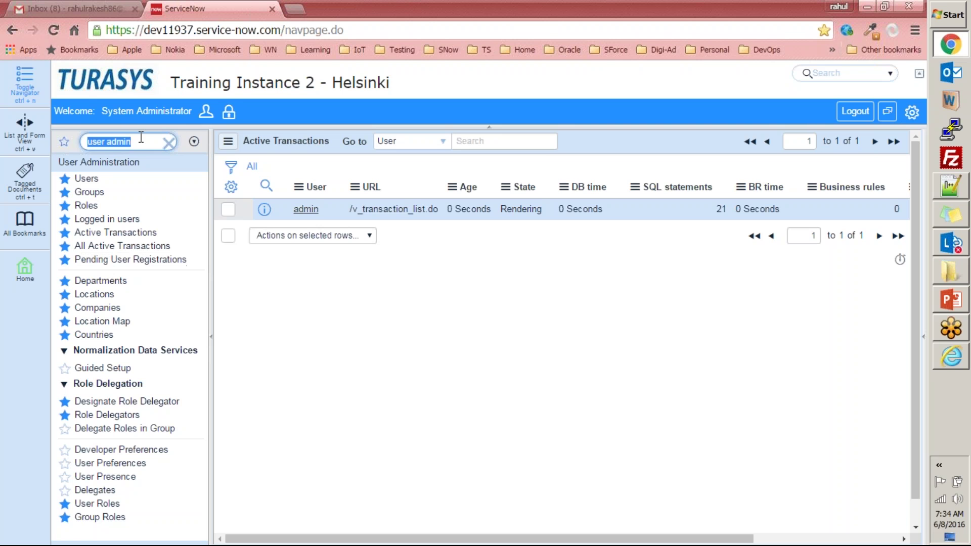
{"action": "type", "text": "no"}
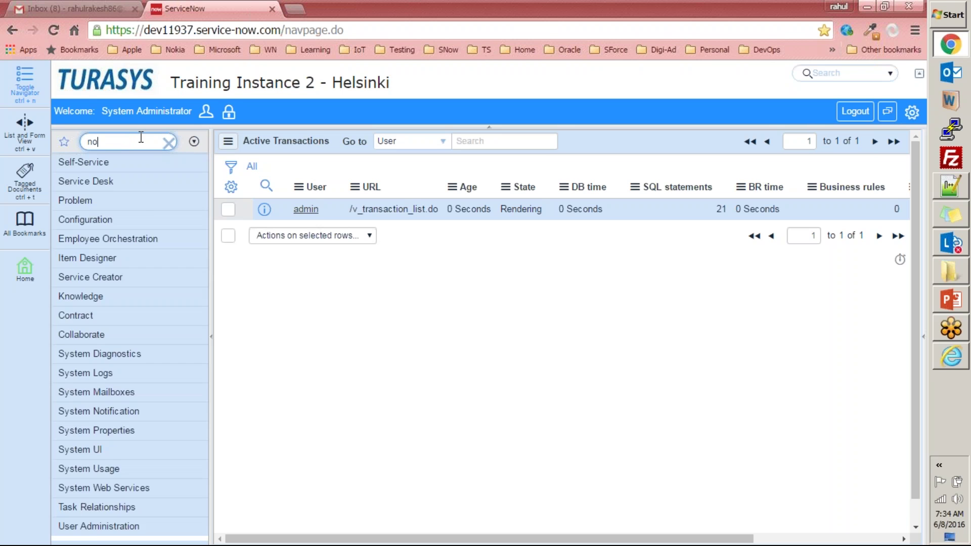
{"action": "type", "text": "tifications"}
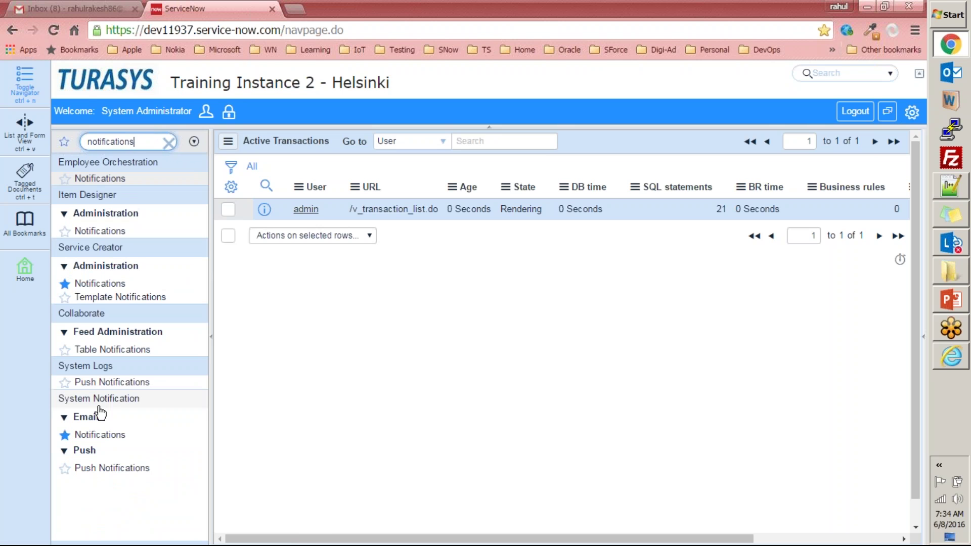
{"action": "left_click", "coordinate": [85, 434]}
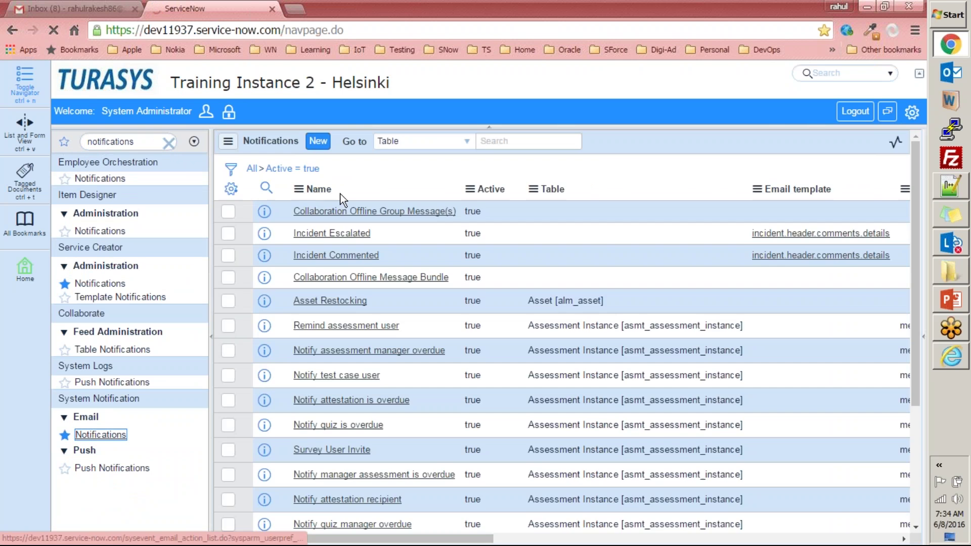
- Search the notifications by Name for '%incident%'
{"action": "left_click", "coordinate": [455, 141]}
{"action": "left_click", "coordinate": [420, 177]}
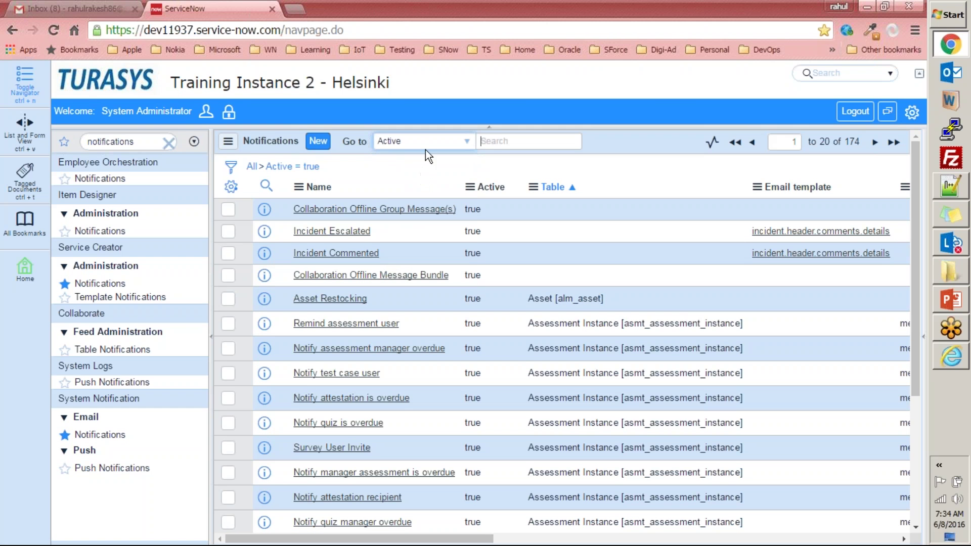
{"action": "left_click", "coordinate": [426, 146]}
{"action": "left_click", "coordinate": [415, 167]}
{"action": "type", "text": "%%"}
{"action": "key", "text": "Left"}
{"action": "type", "text": "incident"}
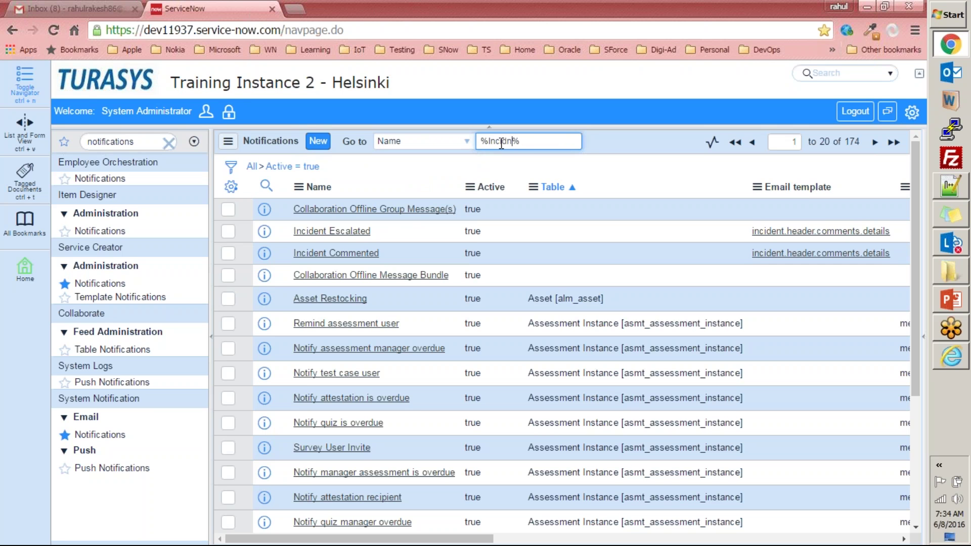
{"action": "key", "text": "Return"}
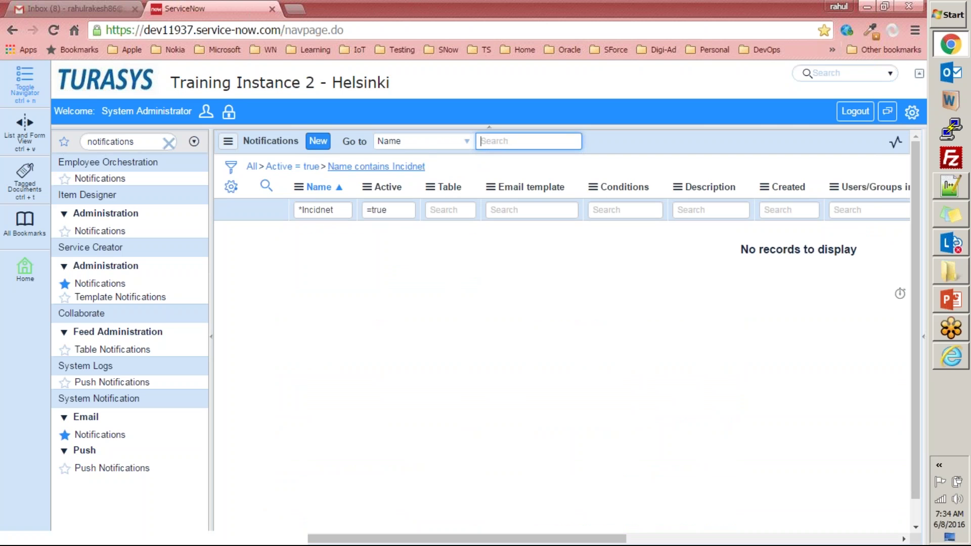
- Clear that filter and search by Table for 'incident', listing 120 incident notifications
{"action": "left_click", "coordinate": [252, 167]}
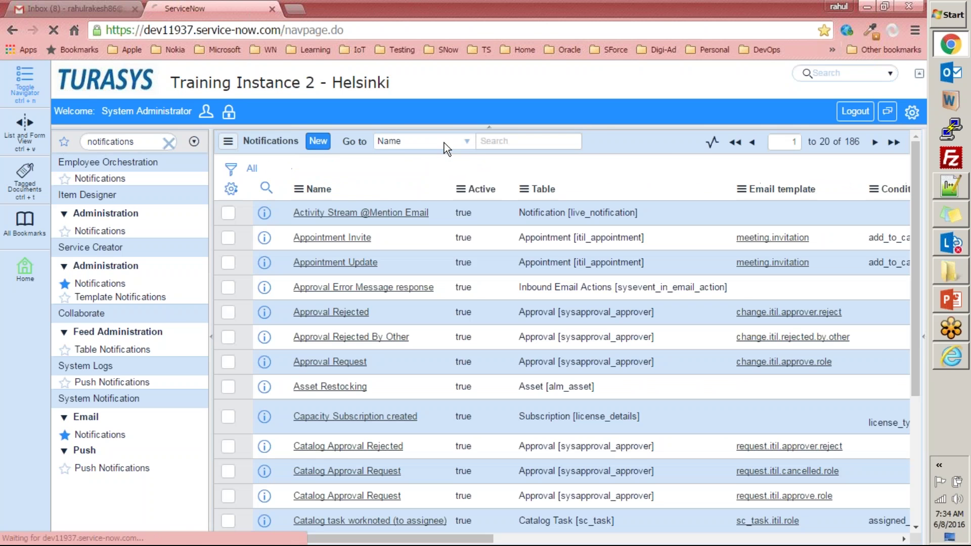
{"action": "left_click", "coordinate": [444, 143]}
{"action": "left_click", "coordinate": [402, 188]}
{"action": "left_click", "coordinate": [512, 141]}
{"action": "type", "text": "incident"}
{"action": "key", "text": "Return"}
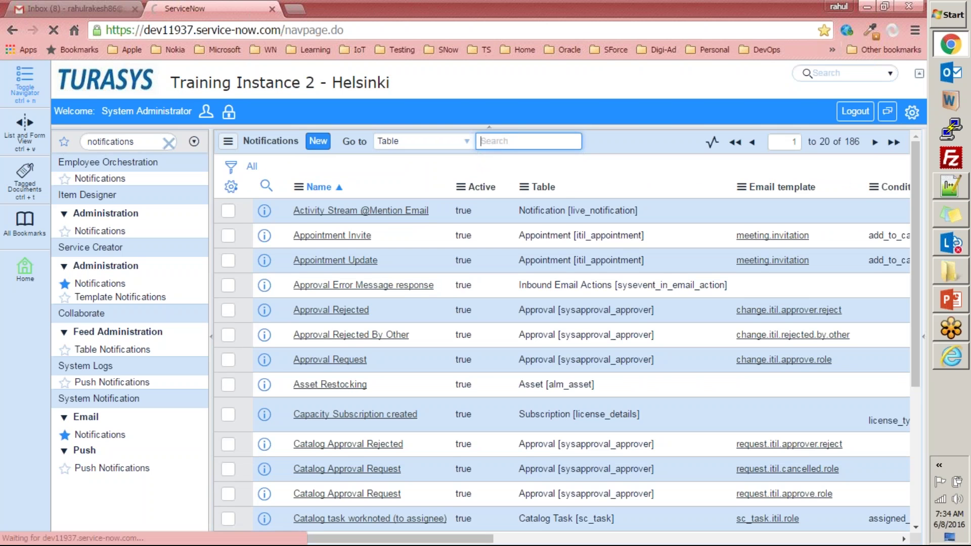
{"action": "scroll", "coordinate": [390, 275], "scroll_direction": "down", "scroll_amount": 5}
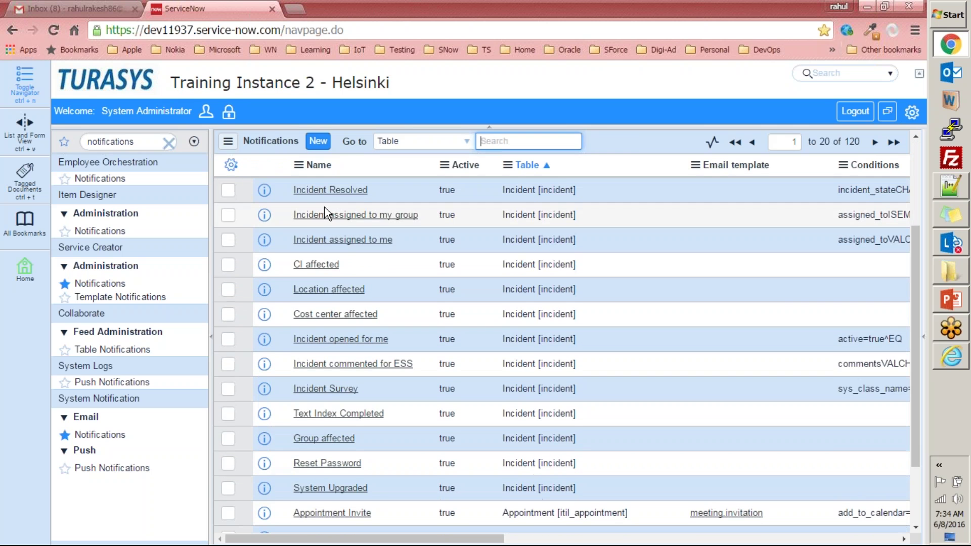
{"action": "scroll", "coordinate": [357, 466], "scroll_direction": "up", "scroll_amount": 5}
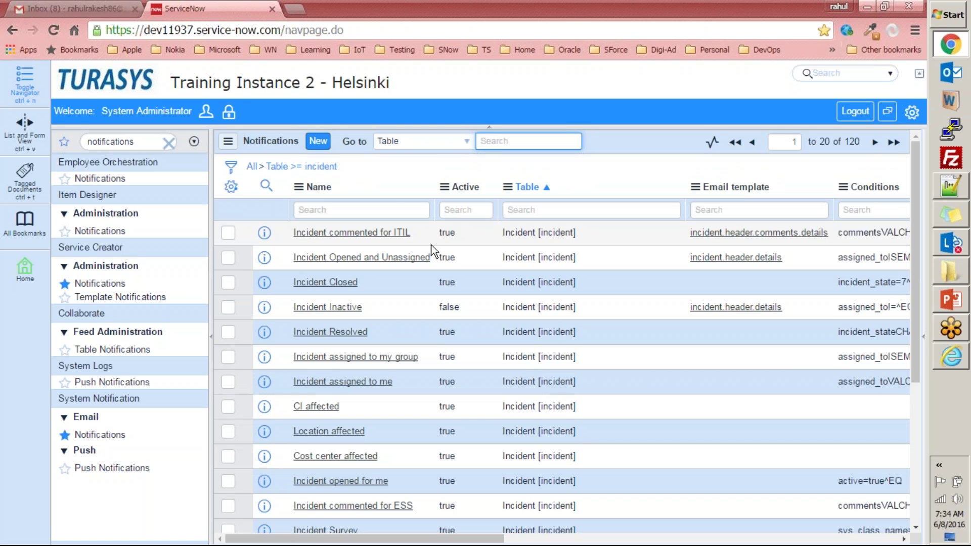
{"action": "left_click", "coordinate": [917, 335]}
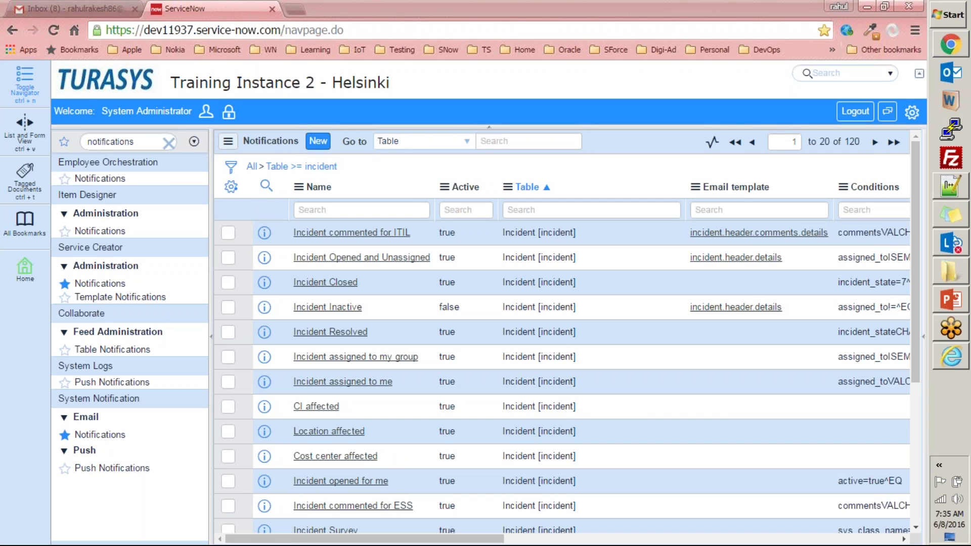
{"action": "left_click", "coordinate": [354, 234]}
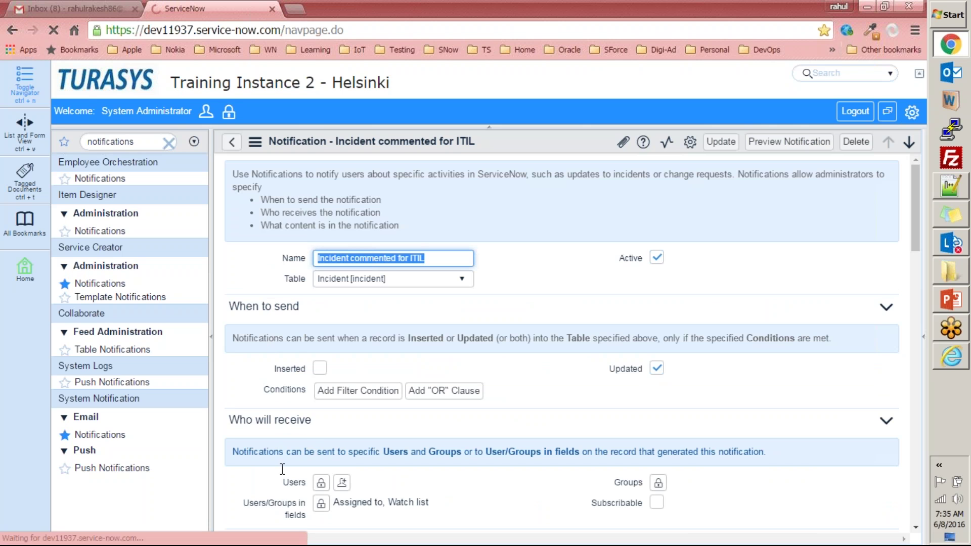
{"action": "scroll", "coordinate": [288, 405], "scroll_direction": "down", "scroll_amount": 4}
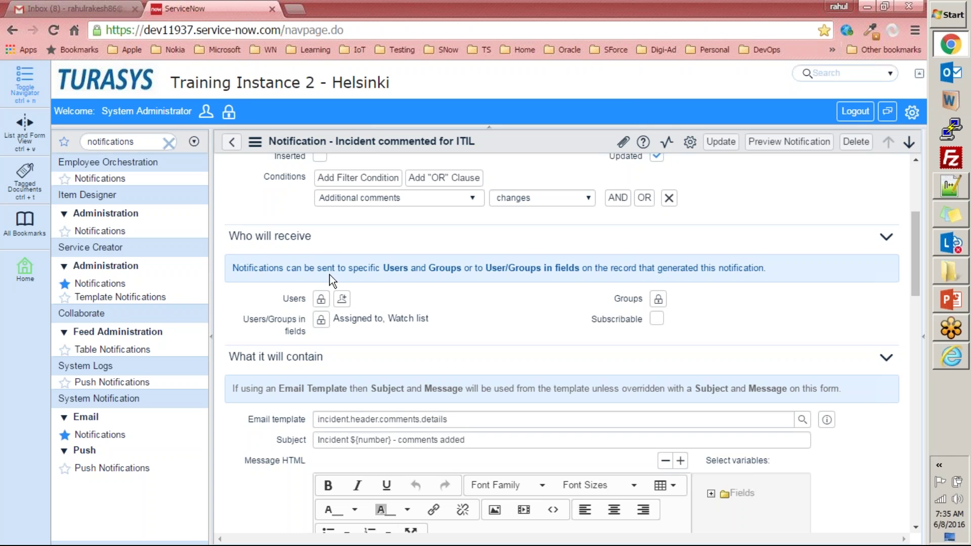
{"action": "scroll", "coordinate": [401, 445], "scroll_direction": "down", "scroll_amount": 5}
{"action": "scroll", "coordinate": [232, 187], "scroll_direction": "up", "scroll_amount": 5}
{"action": "left_click", "coordinate": [232, 143]}
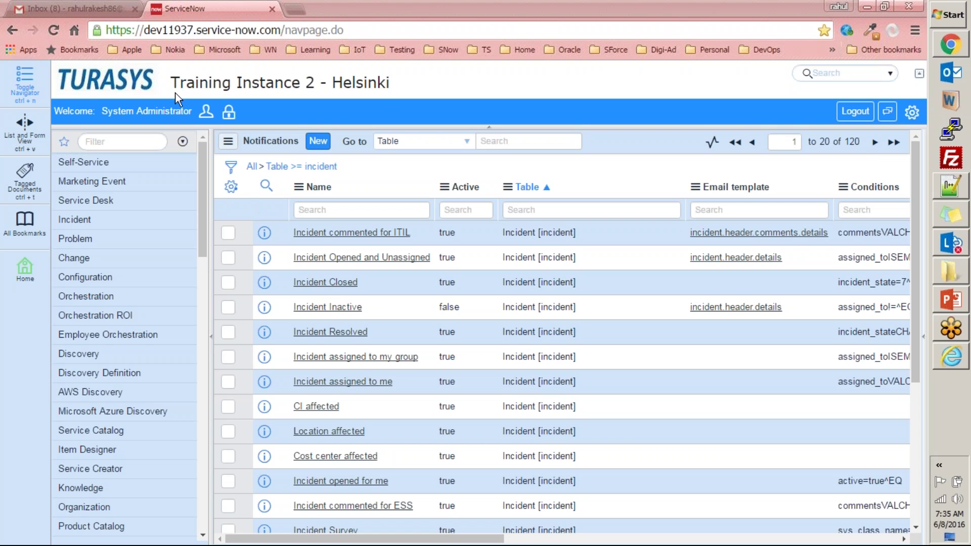
- Go to the System Administration homepage and type 'user admi' into the navigator filter
{"action": "left_click", "coordinate": [130, 80]}
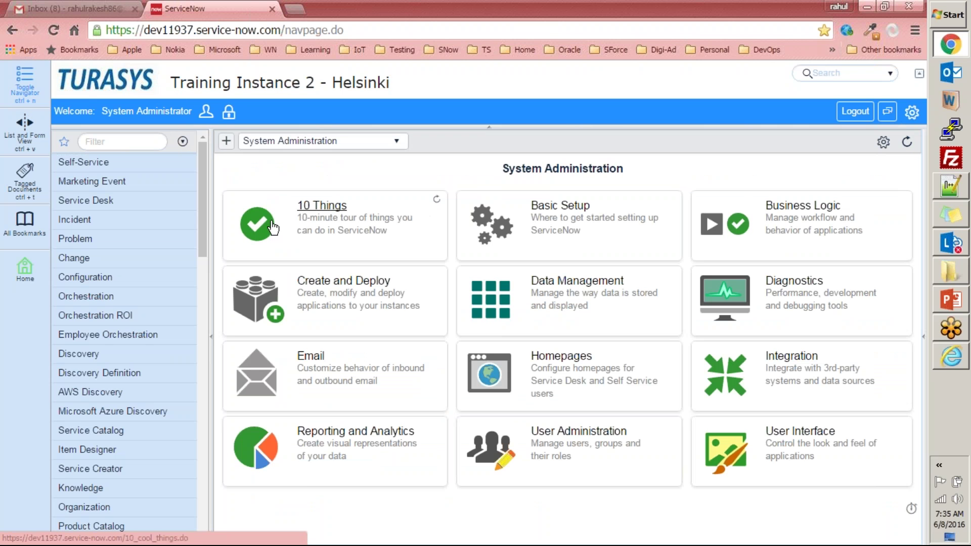
{"action": "left_click", "coordinate": [111, 143]}
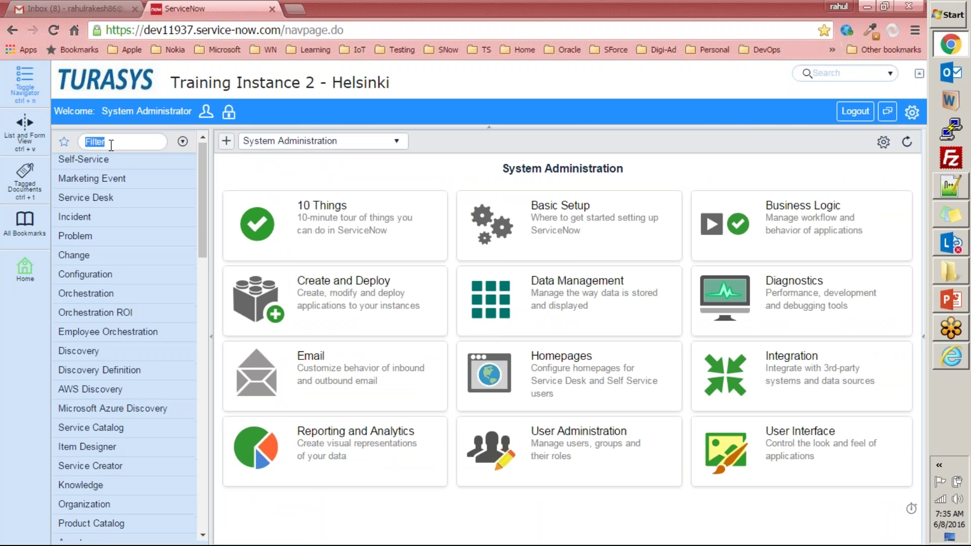
{"action": "scroll", "coordinate": [111, 145], "scroll_direction": "down", "scroll_amount": 7}
{"action": "type", "text": "user admin"}
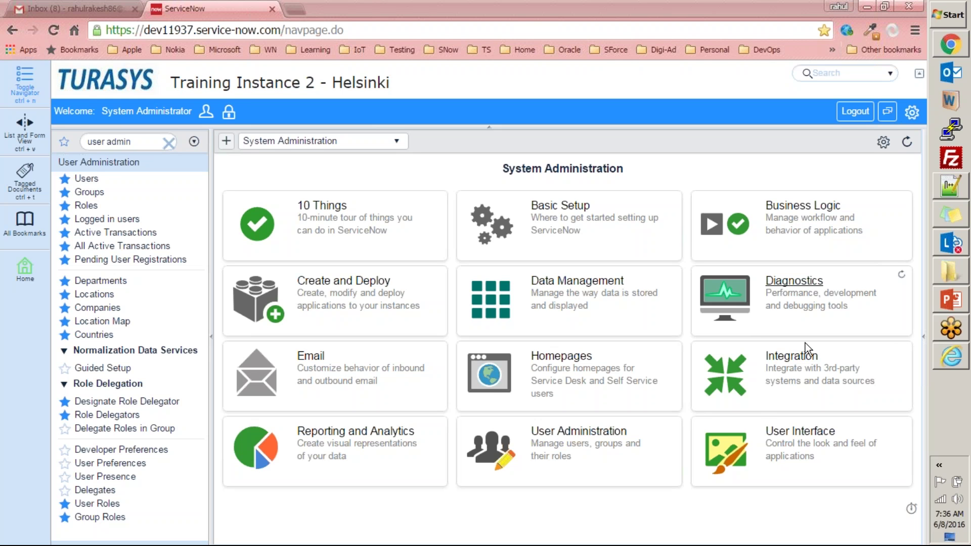
- Open developer.servicenow.com in a new tab and go to its login page
{"action": "left_click", "coordinate": [294, 8]}
{"action": "type", "text": "developer.servicenow.com"}
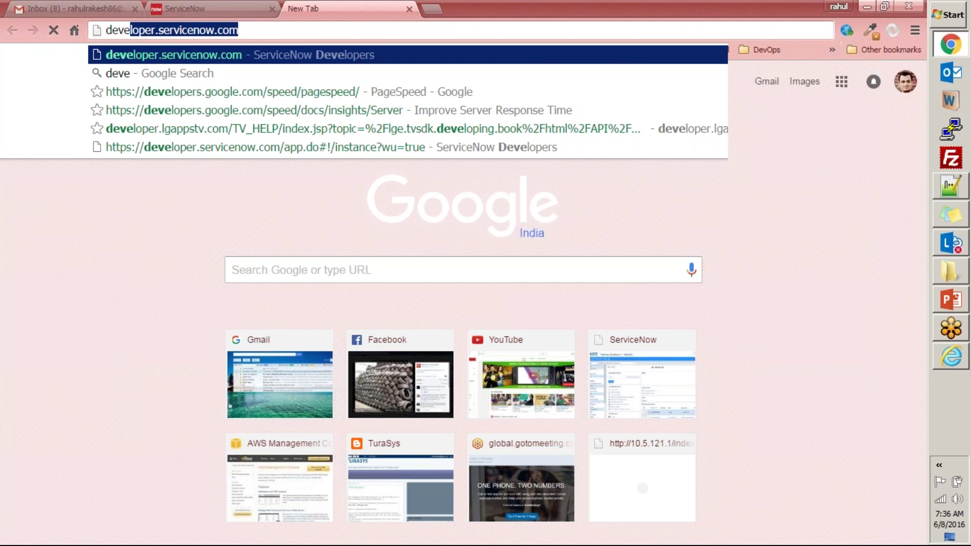
{"action": "key", "text": "Return"}
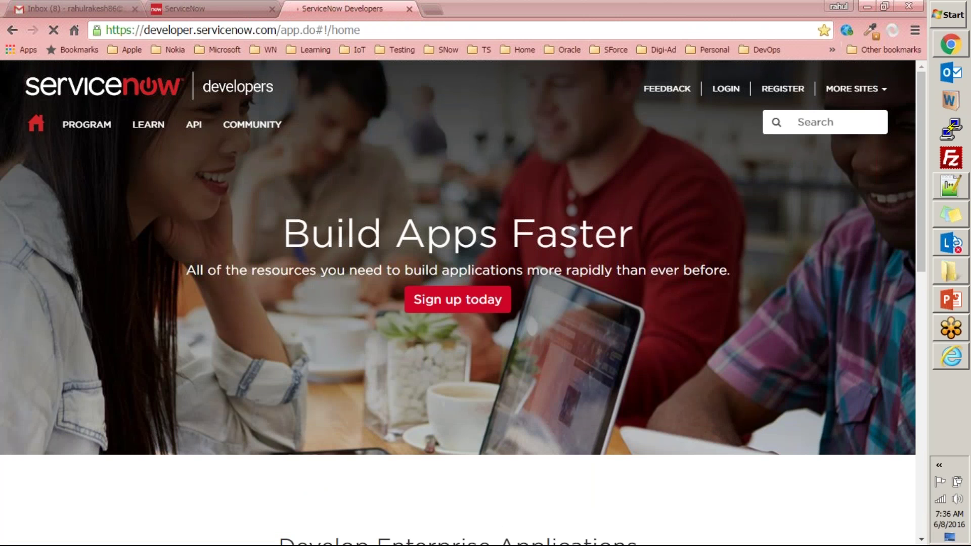
{"action": "left_click", "coordinate": [722, 92]}
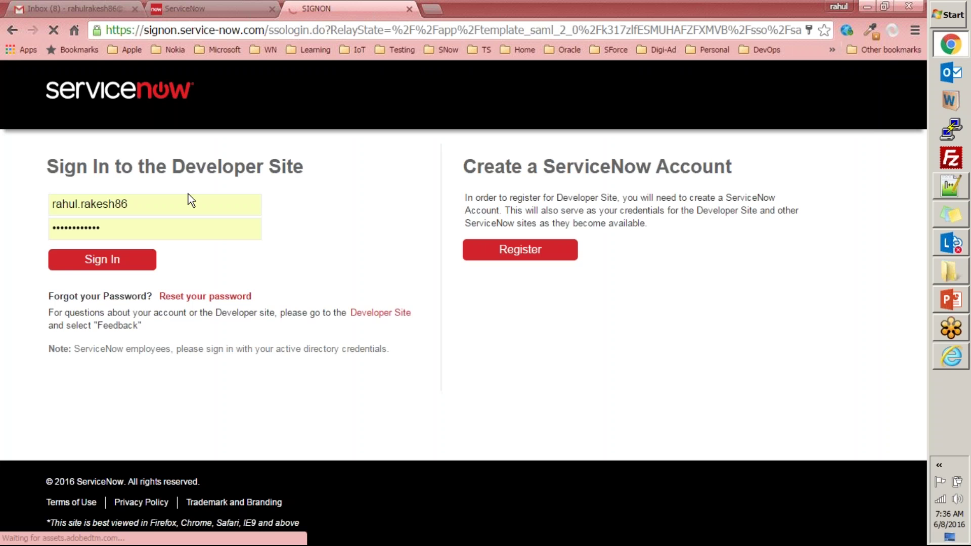
- Sign in with another account's pasted username and password, then return to Gmail
{"action": "left_click", "coordinate": [193, 202]}
{"action": "left_click_drag", "start_coordinate": [192, 202], "coordinate": [19, 210]}
{"action": "key", "text": "ctrl+v"}
{"action": "key", "text": "Tab"}
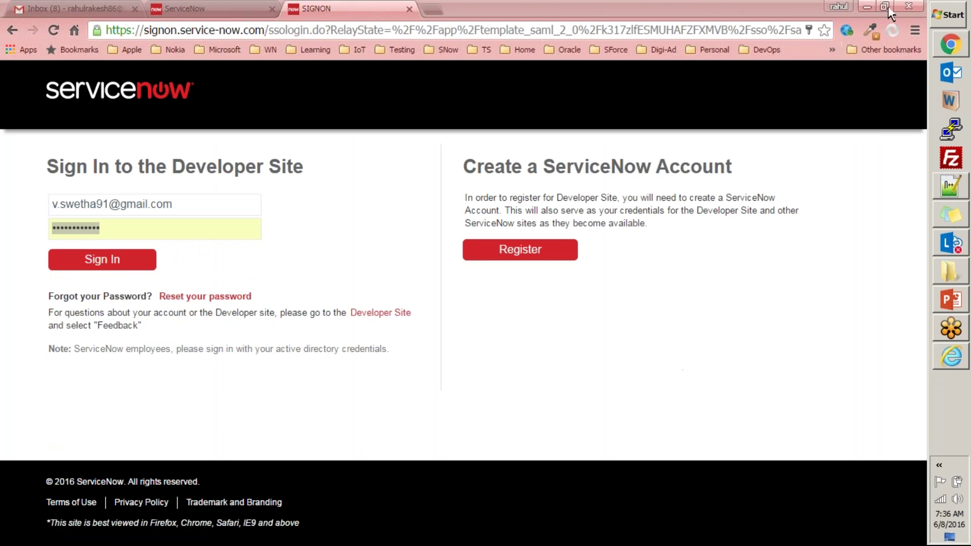
{"action": "left_click", "coordinate": [580, 4]}
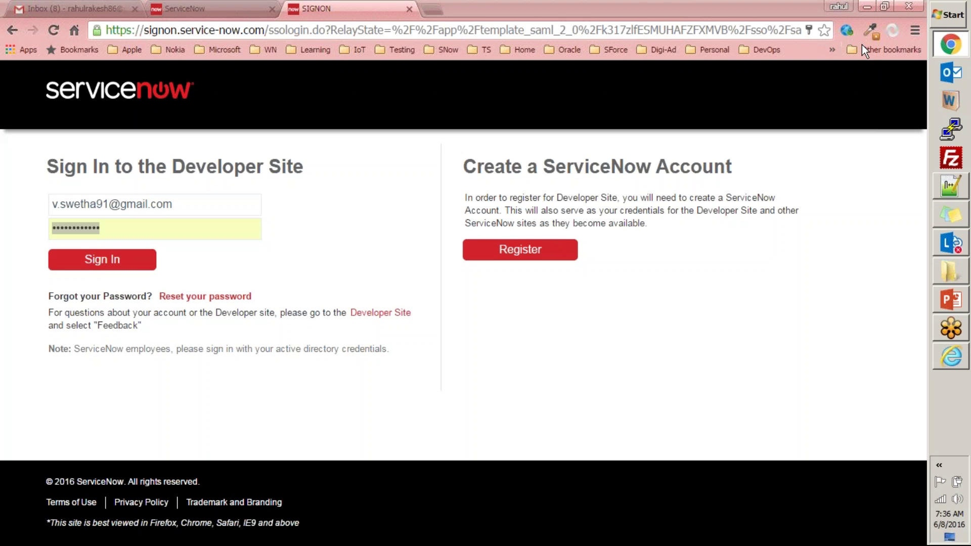
{"action": "key", "text": "ctrl+v"}
{"action": "left_click", "coordinate": [112, 269]}
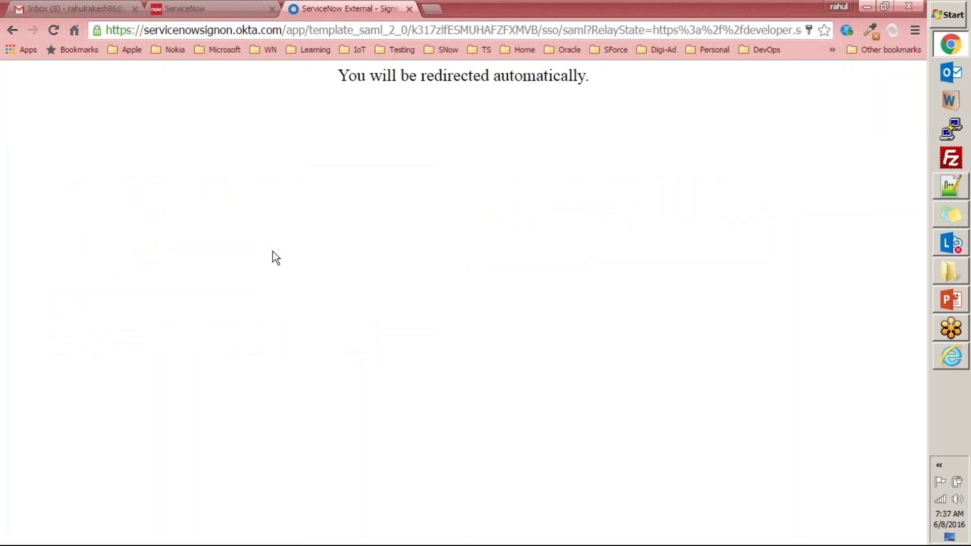
{"action": "left_click", "coordinate": [76, 9]}
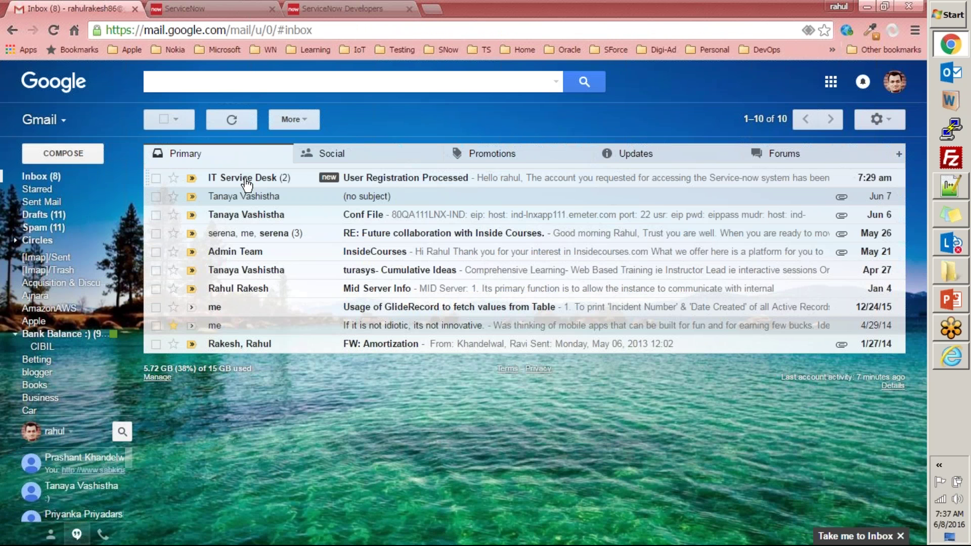
- Open the IT Service Desk 'User Registration Processed' email in the Primary inbox
{"action": "left_click", "coordinate": [380, 180]}
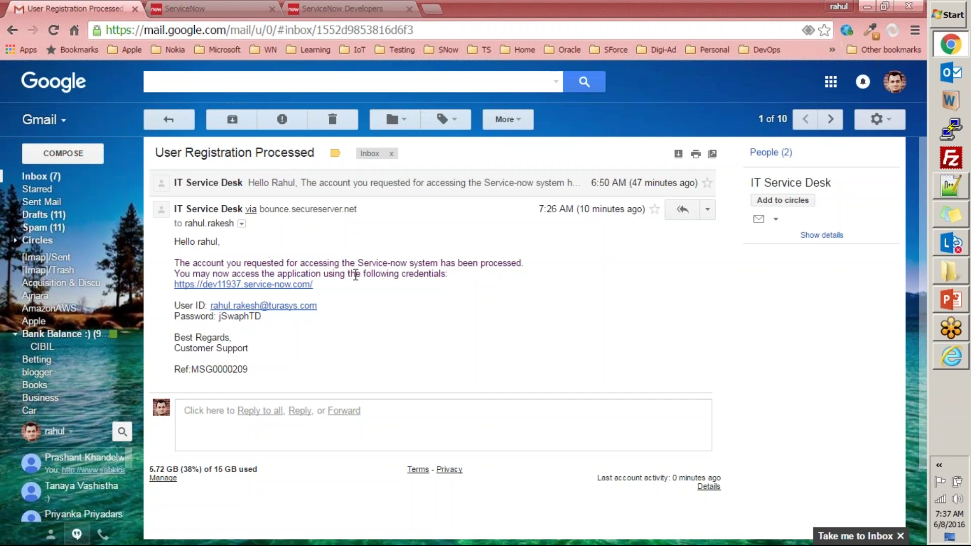
- Open the dev11952 instance URL from My Instance in a new tab and go to its login page
{"action": "left_click", "coordinate": [55, 179]}
{"action": "key", "text": "ctrl+Tab"}
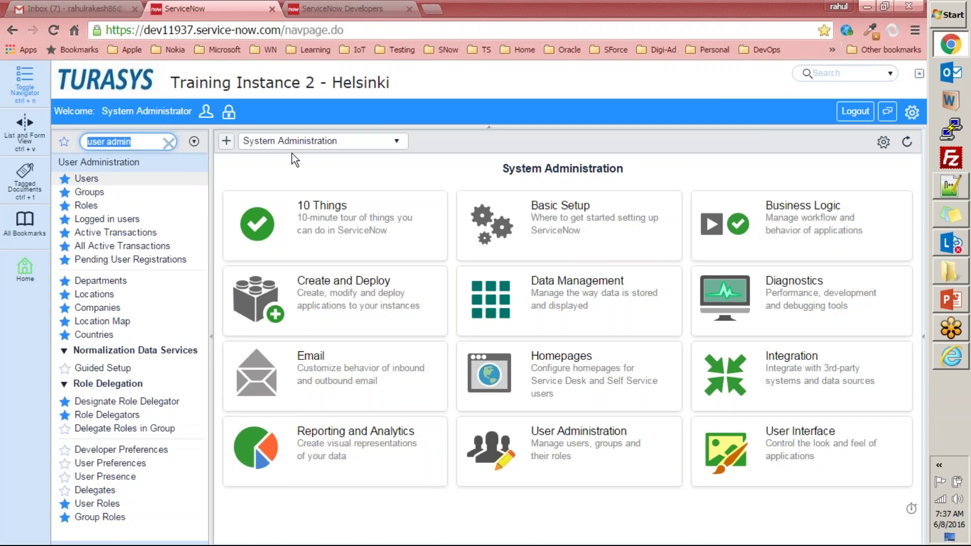
{"action": "key", "text": "ctrl+Tab"}
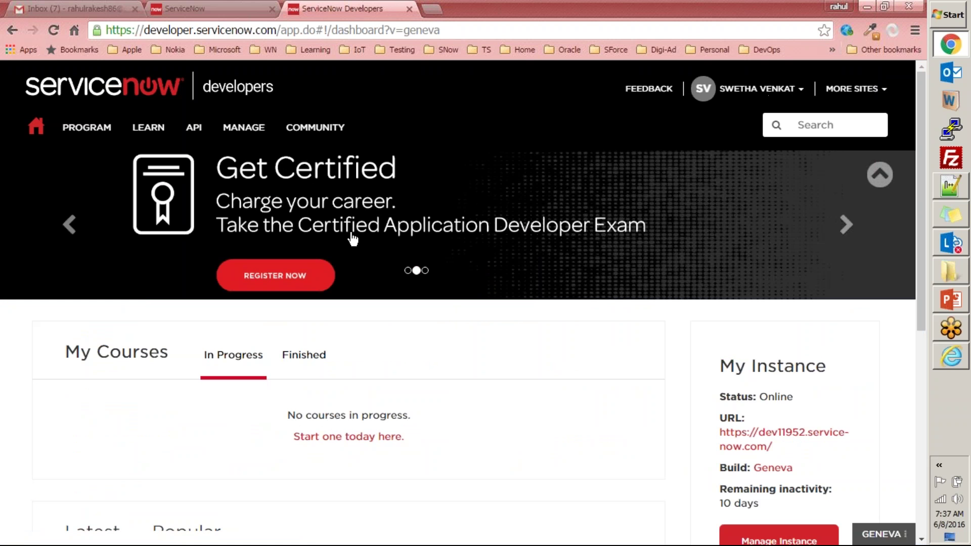
{"action": "mouse_move", "coordinate": [272, 148]}
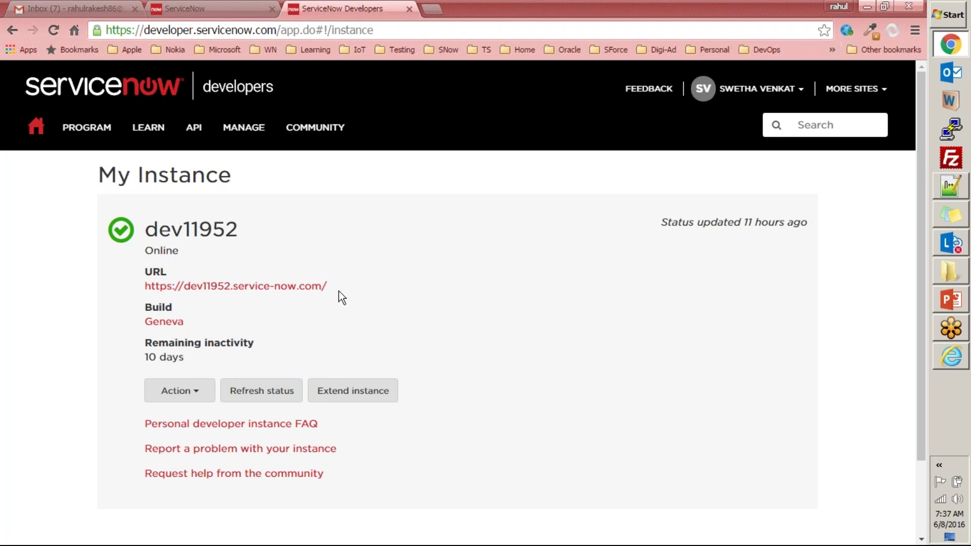
{"action": "left_click", "coordinate": [219, 287]}
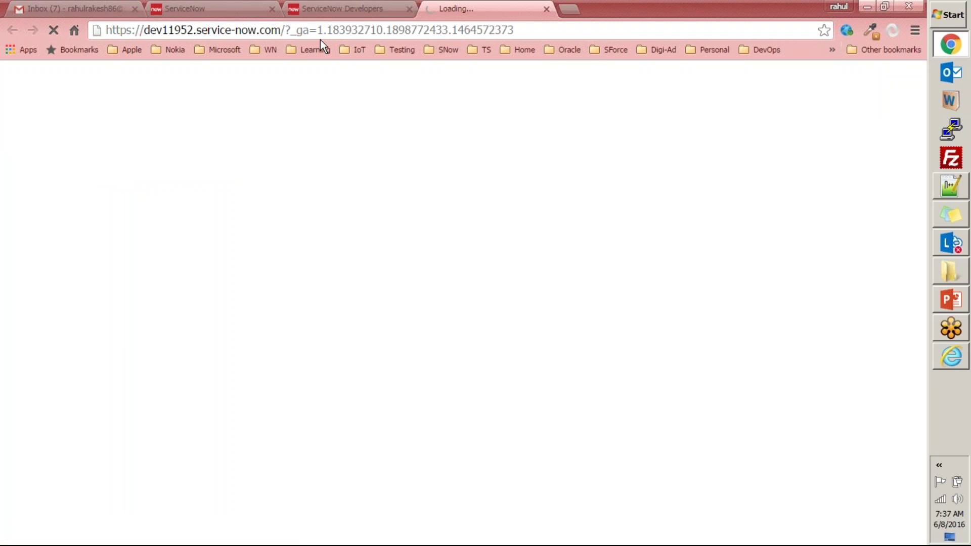
{"action": "left_click", "coordinate": [314, 9]}
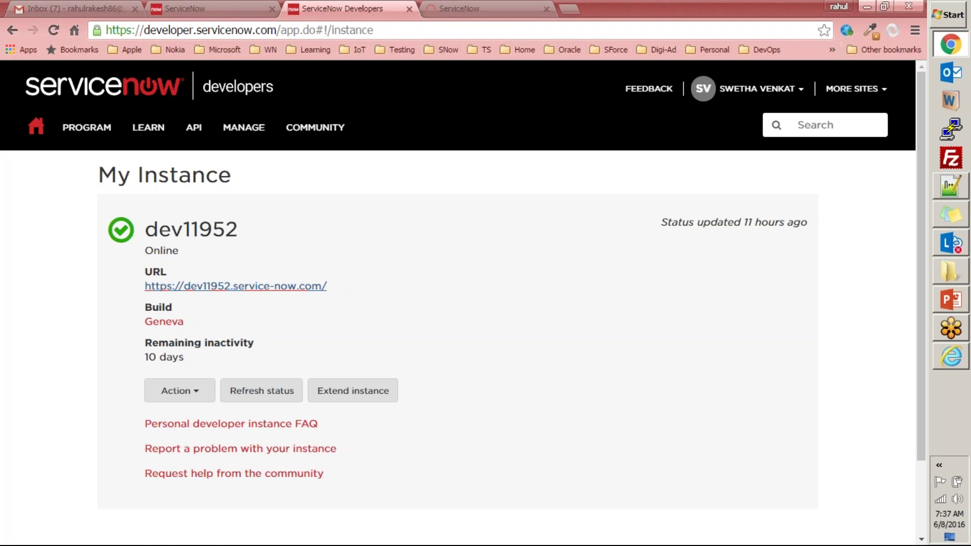
{"action": "left_click", "coordinate": [197, 394]}
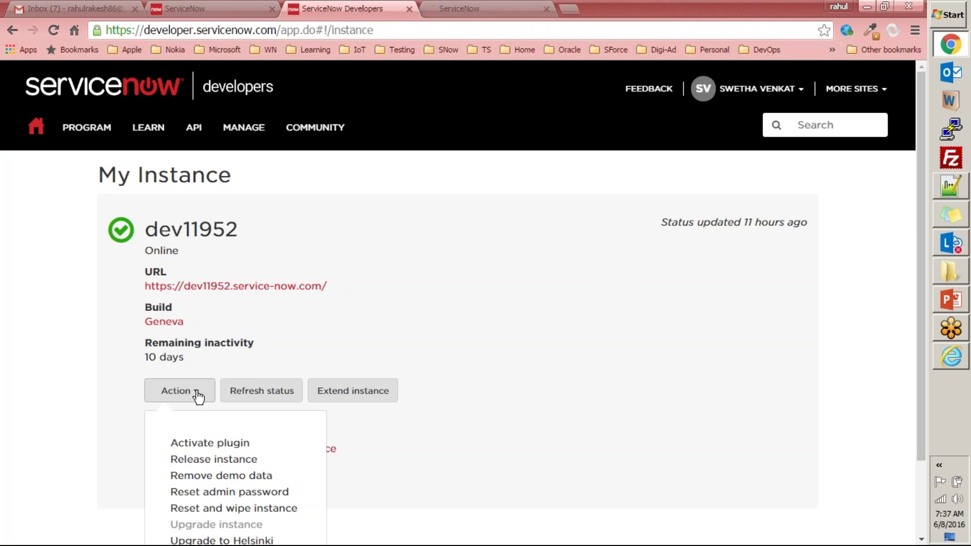
{"action": "scroll", "coordinate": [192, 410], "scroll_direction": "down", "scroll_amount": 3}
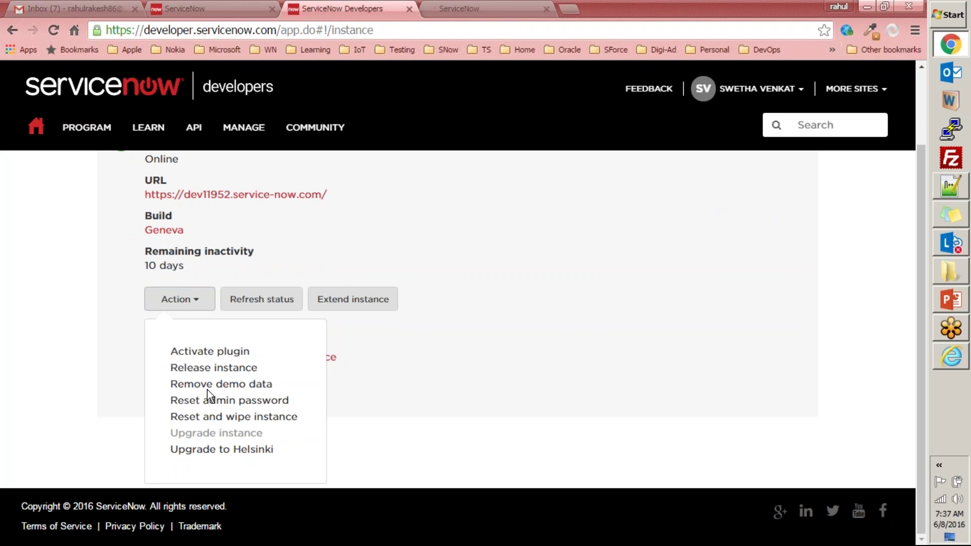
{"action": "key", "text": "ctrl+Tab"}
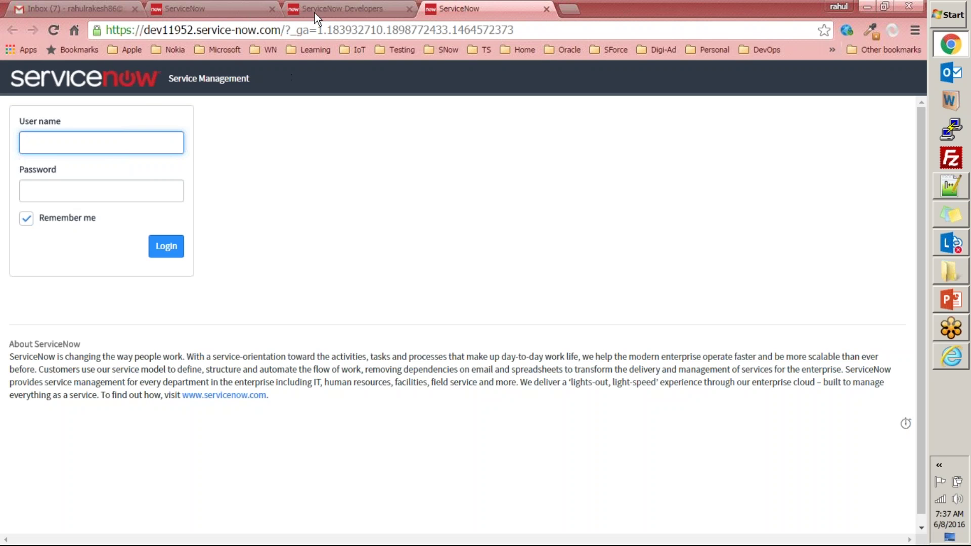
- Try logging in to dev11952 as admin with a pasted password; it is rejected as invalid
{"action": "type", "text": "a"}
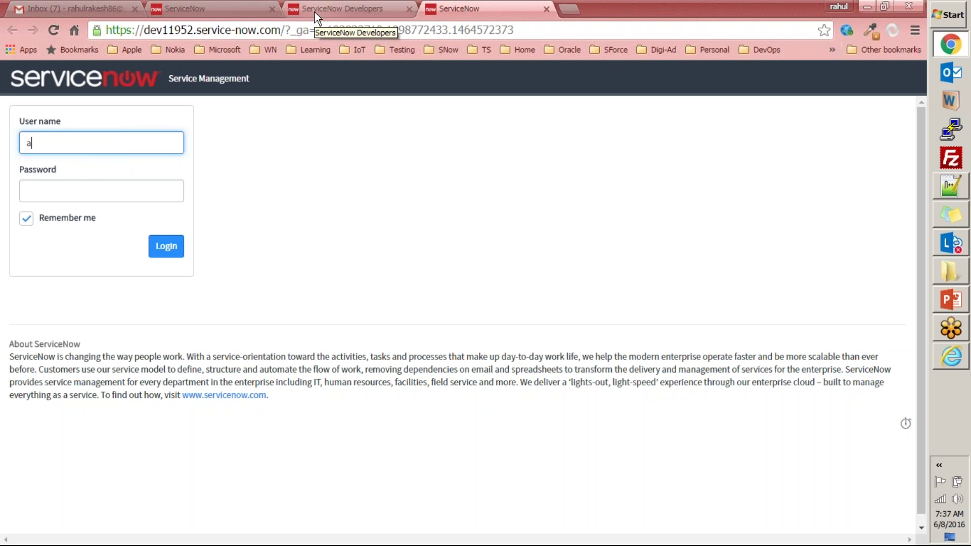
{"action": "type", "text": "dmi"}
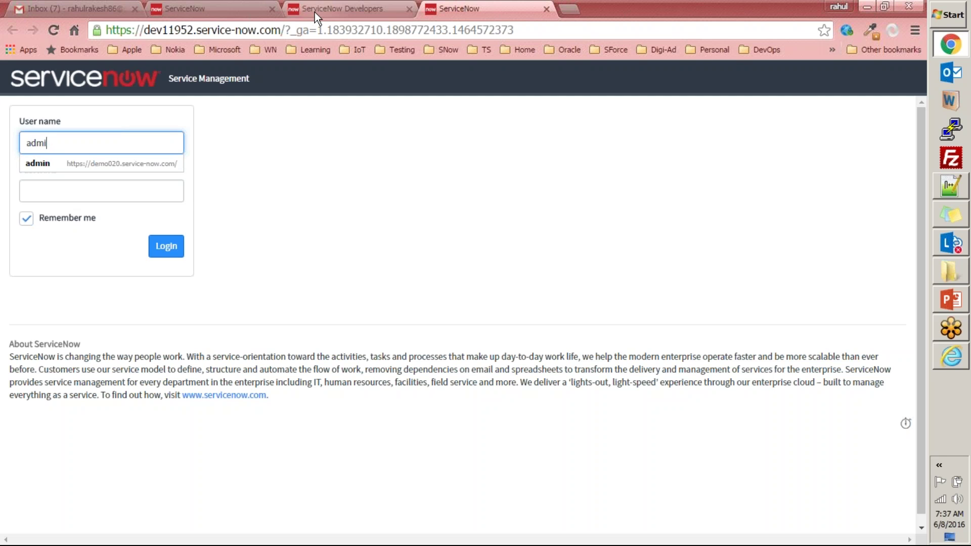
{"action": "type", "text": "n"}
{"action": "key", "text": "Tab"}
{"action": "left_click", "coordinate": [315, 12]}
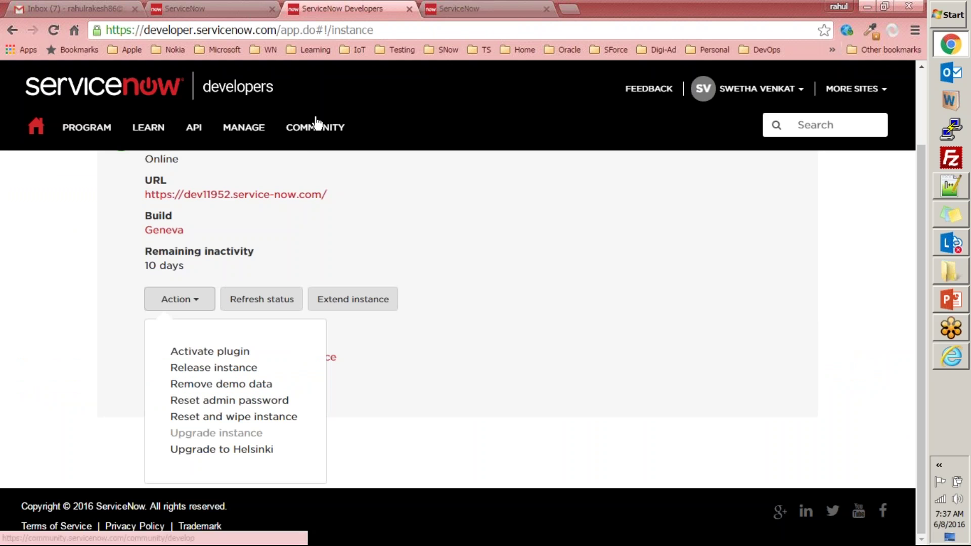
{"action": "left_click", "coordinate": [458, 9]}
{"action": "key", "text": "ctrl+v"}
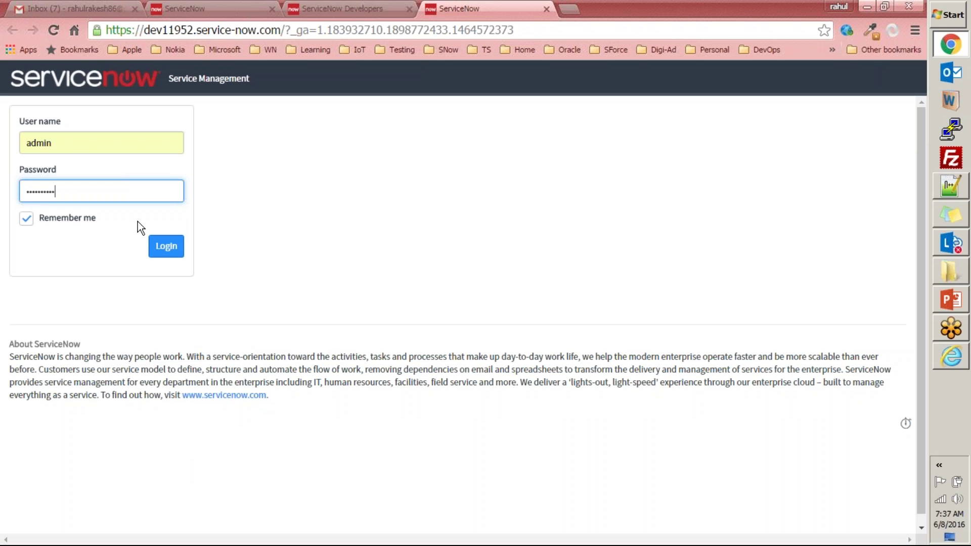
{"action": "left_click", "coordinate": [951, 327]}
{"action": "left_click", "coordinate": [294, 210]}
{"action": "left_click", "coordinate": [184, 252]}
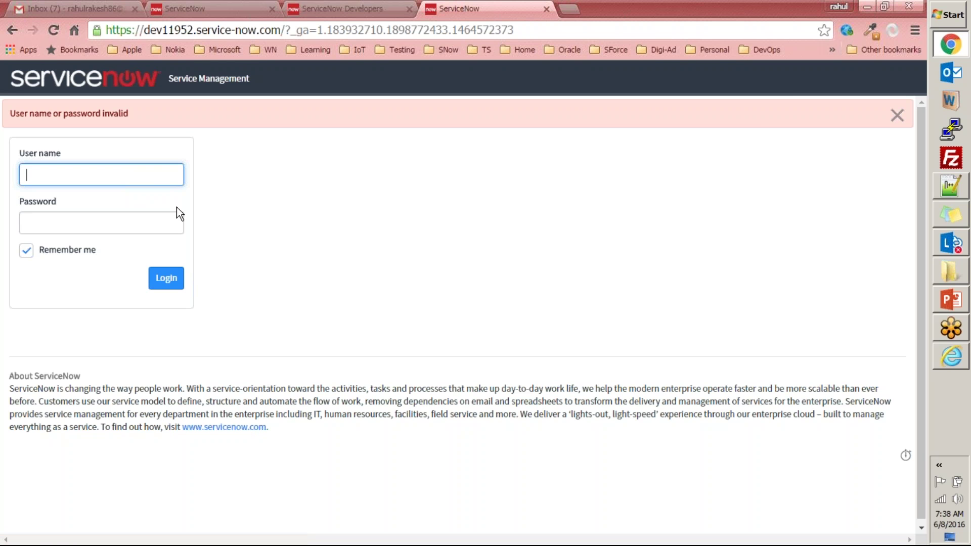
{"action": "key", "text": "ctrl+shift+Tab"}
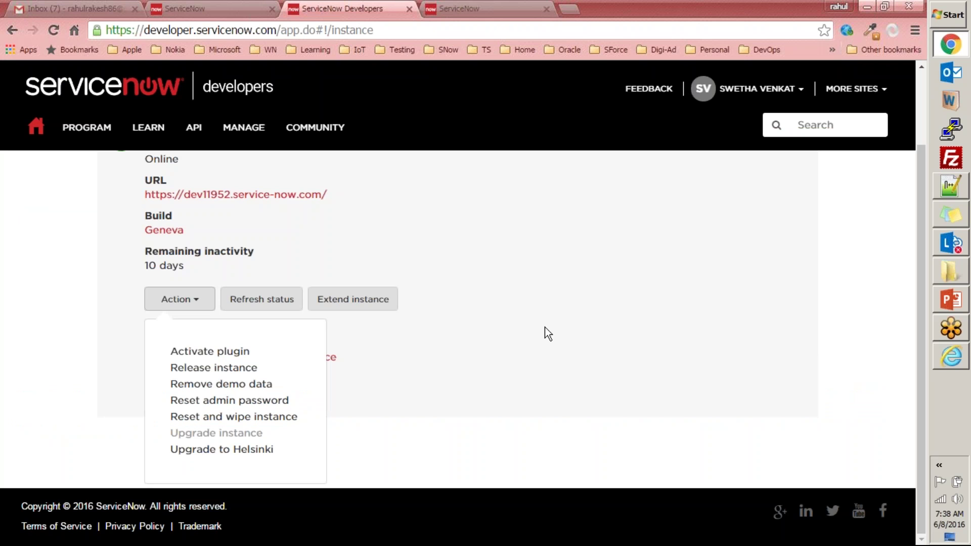
- Choose Action > Reset admin password for dev11952 and confirm with Yes
{"action": "left_click", "coordinate": [94, 391]}
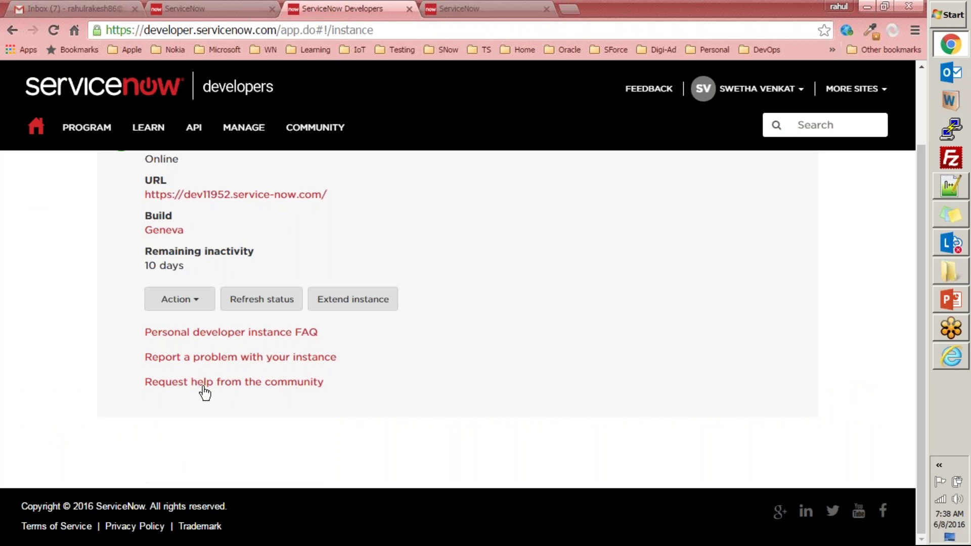
{"action": "left_click", "coordinate": [190, 296]}
{"action": "left_click", "coordinate": [230, 403]}
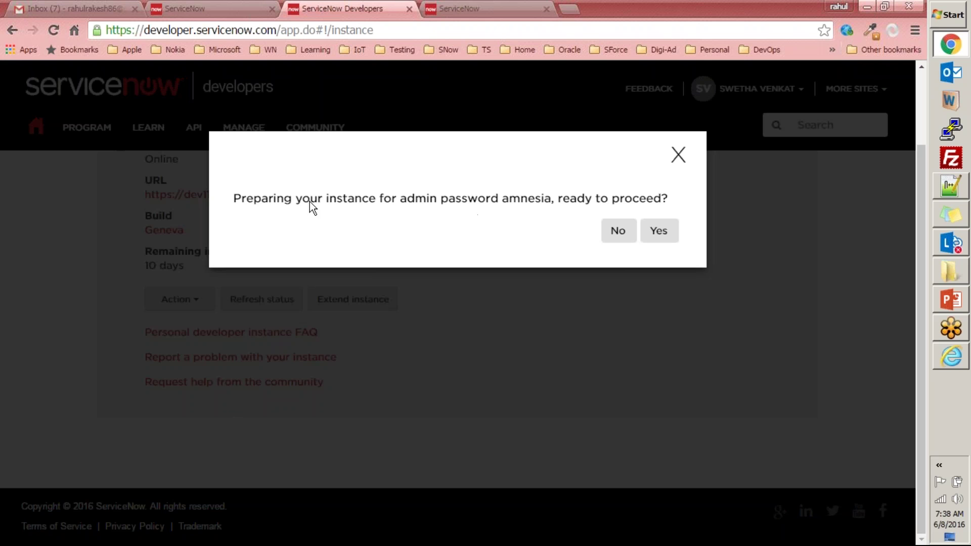
{"action": "left_click", "coordinate": [657, 231]}
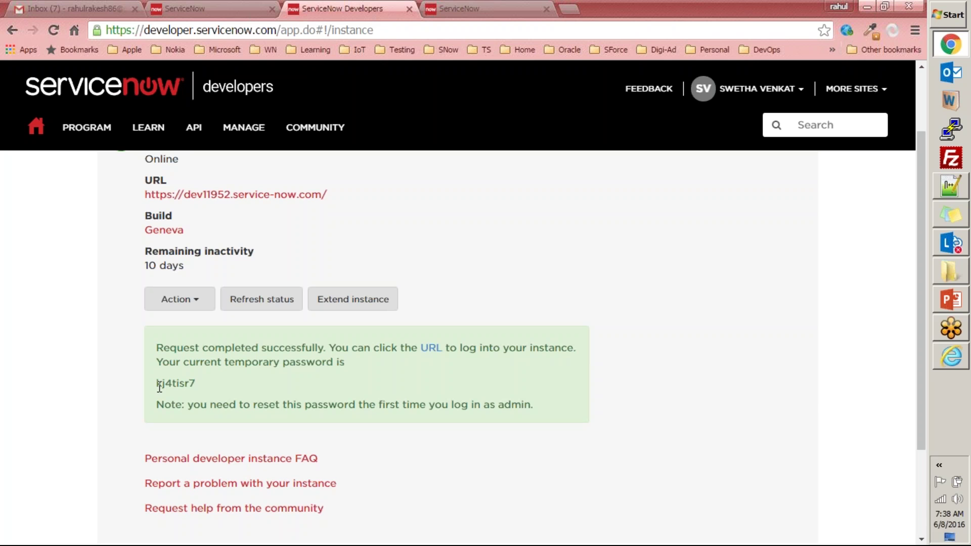
- Copy the temporary password and log in to dev11952 as admin with it
{"action": "double_click", "coordinate": [195, 385]}
{"action": "key", "text": "ctrl+Tab"}
{"action": "type", "text": "admin"}
{"action": "key", "text": "Tab"}
{"action": "key", "text": "ctrl+v"}
{"action": "left_click", "coordinate": [166, 278]}
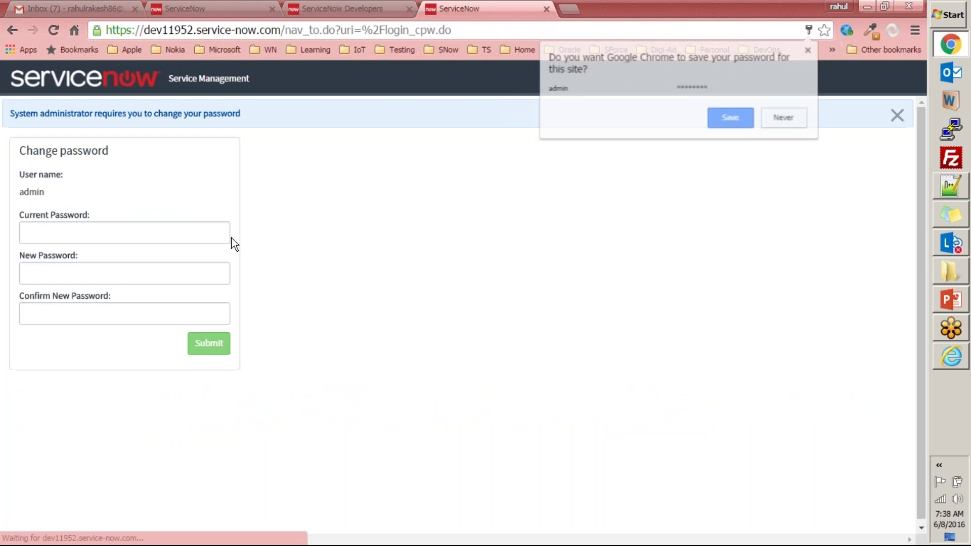
- Fill Current, New and Confirm New Password, submit, and decline saving it in the browser
{"action": "left_click", "coordinate": [117, 237]}
{"action": "key", "text": "ctrl+v"}
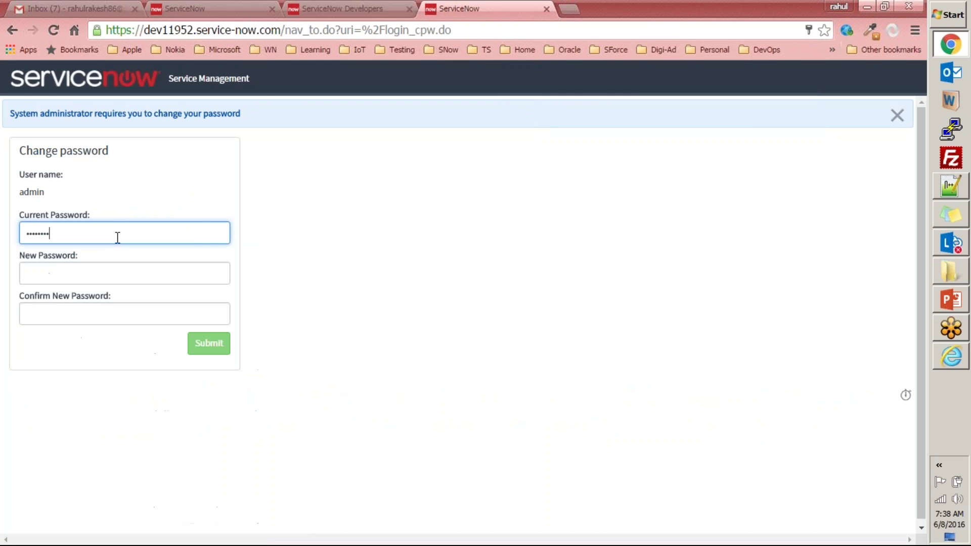
{"action": "left_click", "coordinate": [143, 275]}
{"action": "left_click", "coordinate": [872, 365]}
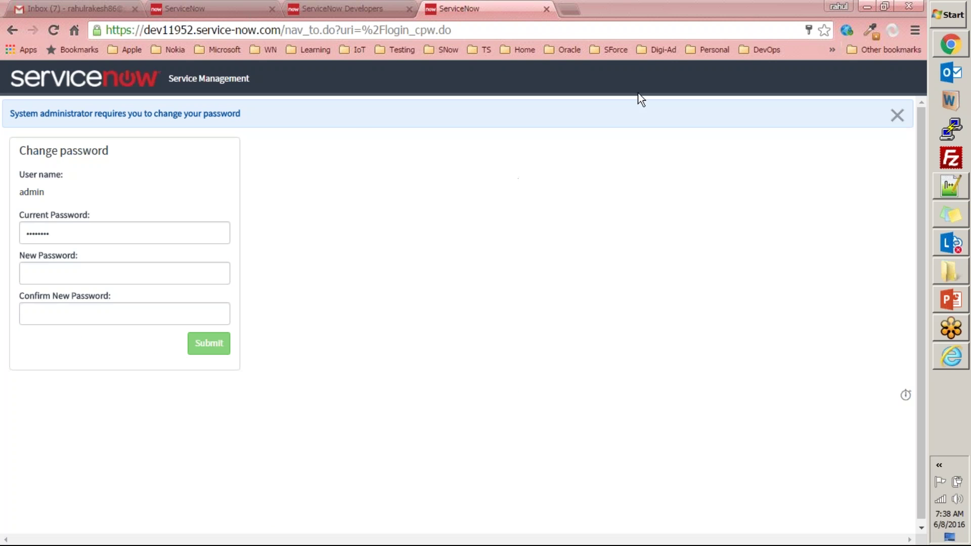
{"action": "left_click", "coordinate": [363, 166]}
{"action": "left_click", "coordinate": [95, 277]}
{"action": "key", "text": "ctrl+v"}
{"action": "left_click", "coordinate": [116, 313]}
{"action": "key", "text": "ctrl+v"}
{"action": "left_click", "coordinate": [208, 343]}
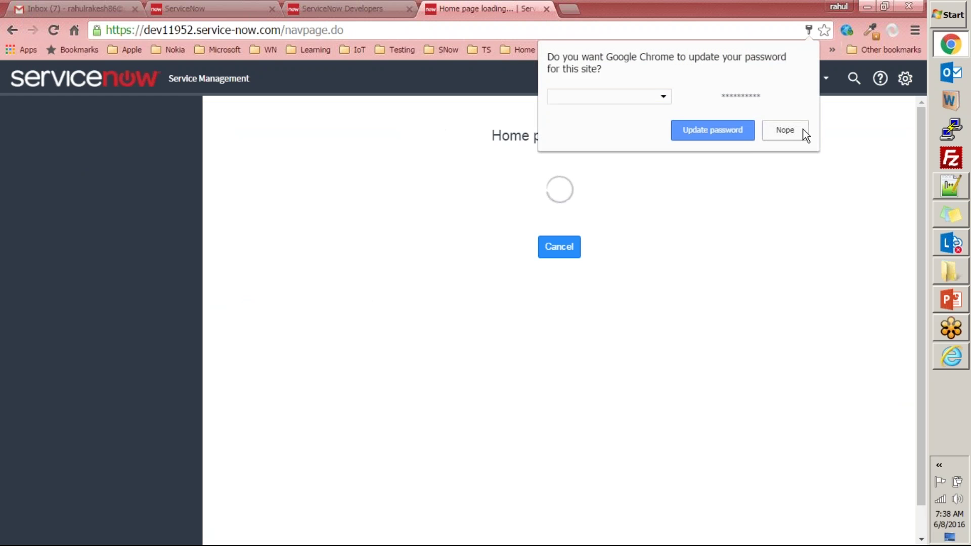
{"action": "left_click", "coordinate": [799, 133]}
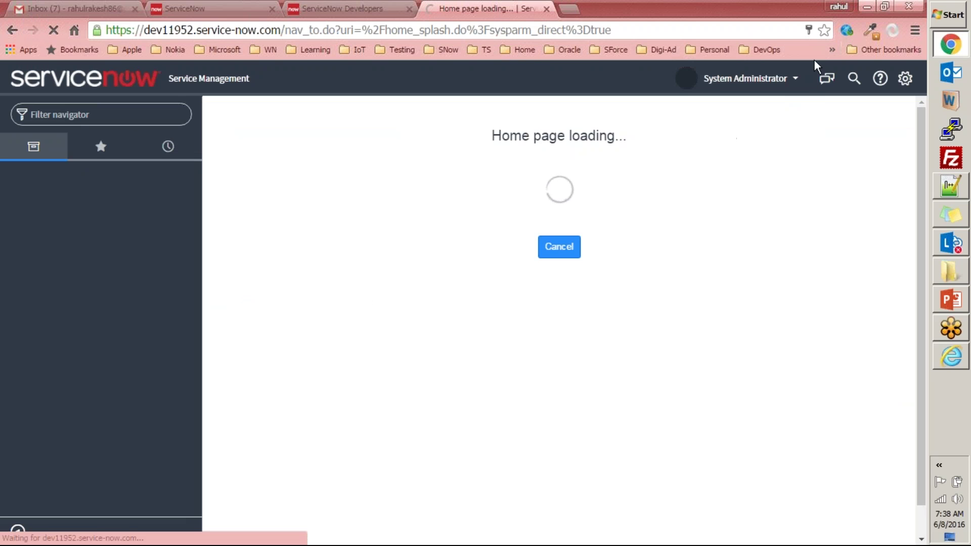
- Switch the dev11952 instance to the UI15 interface from System Settings
{"action": "left_click", "coordinate": [907, 82]}
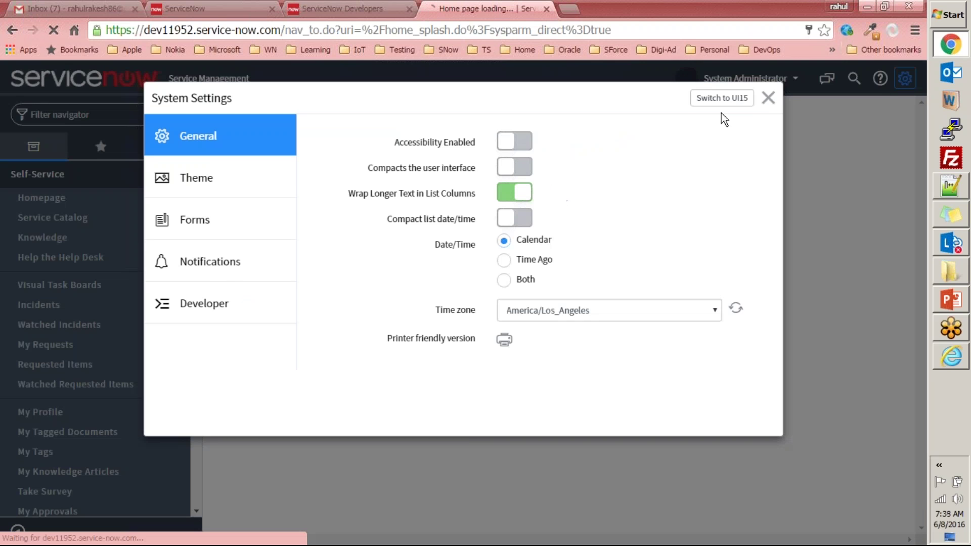
{"action": "left_click", "coordinate": [728, 103]}
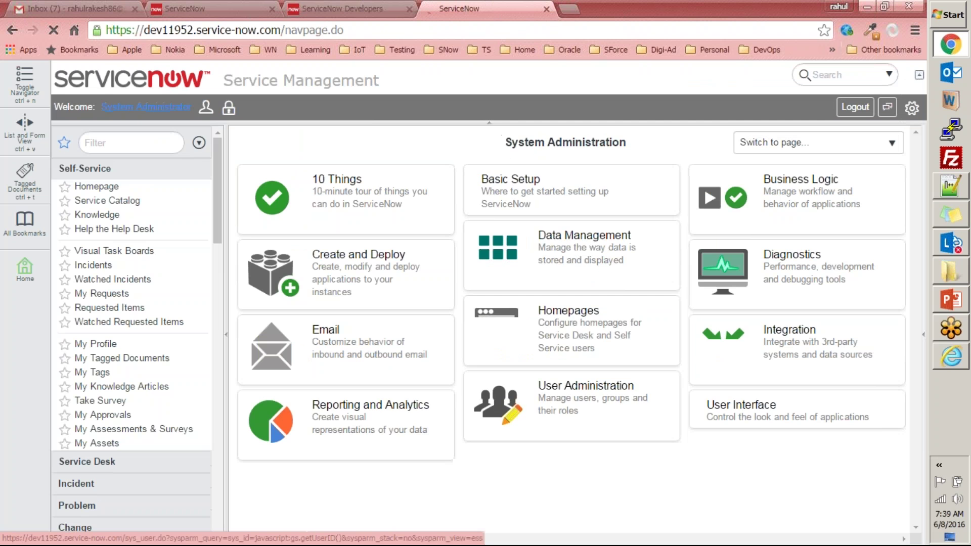
{"action": "left_click_drag", "start_coordinate": [220, 163], "coordinate": [223, 143]}
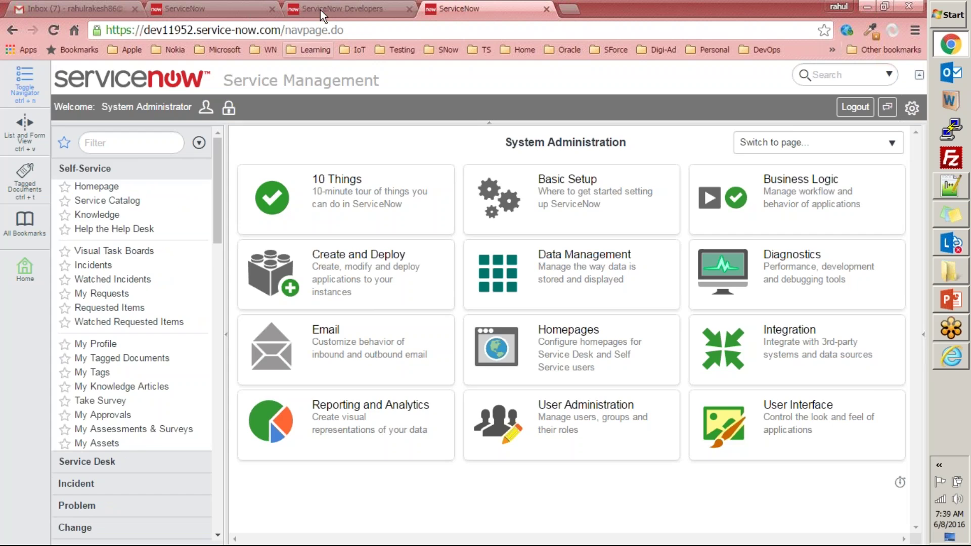
- Log out of the developer site and close both developer tabs
{"action": "left_click", "coordinate": [321, 10]}
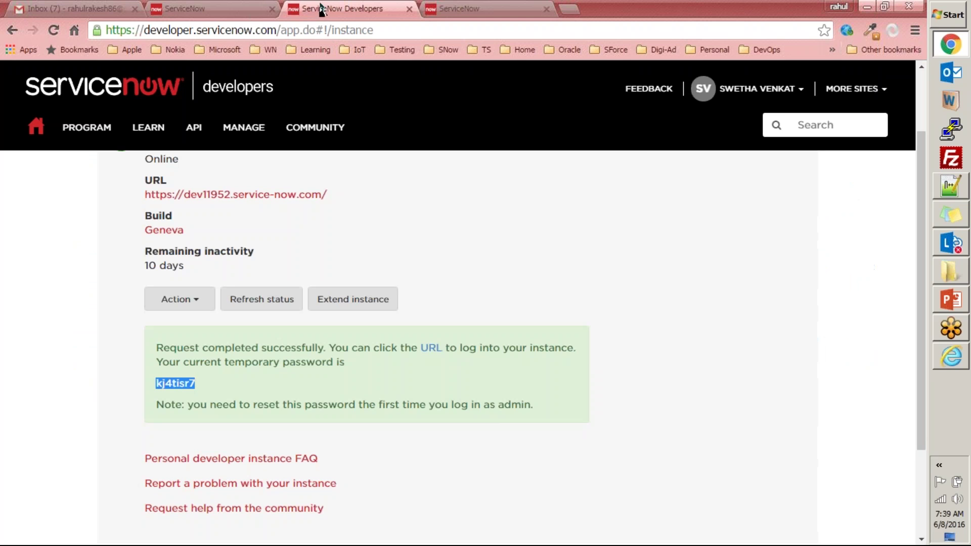
{"action": "left_click", "coordinate": [802, 92]}
{"action": "left_click", "coordinate": [708, 170]}
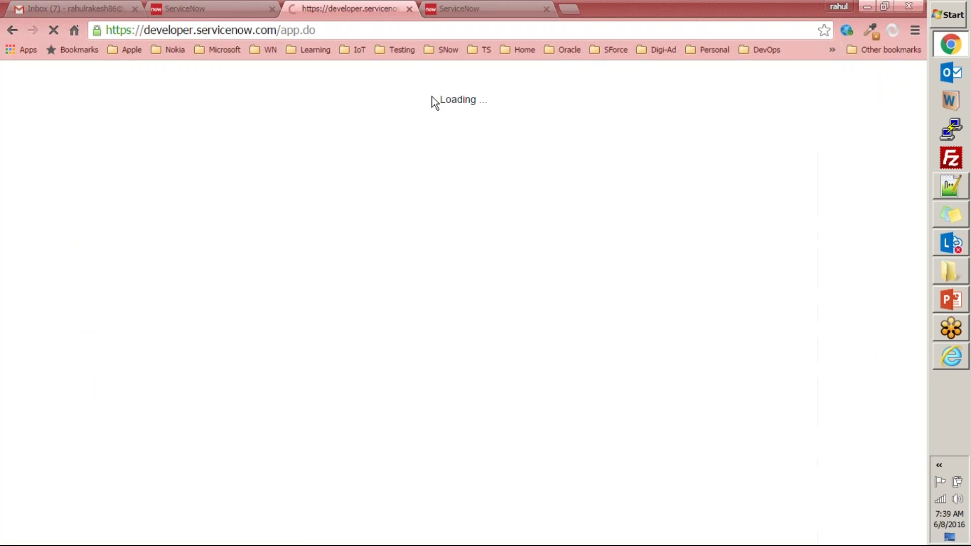
{"action": "key", "text": "ctrl+w"}
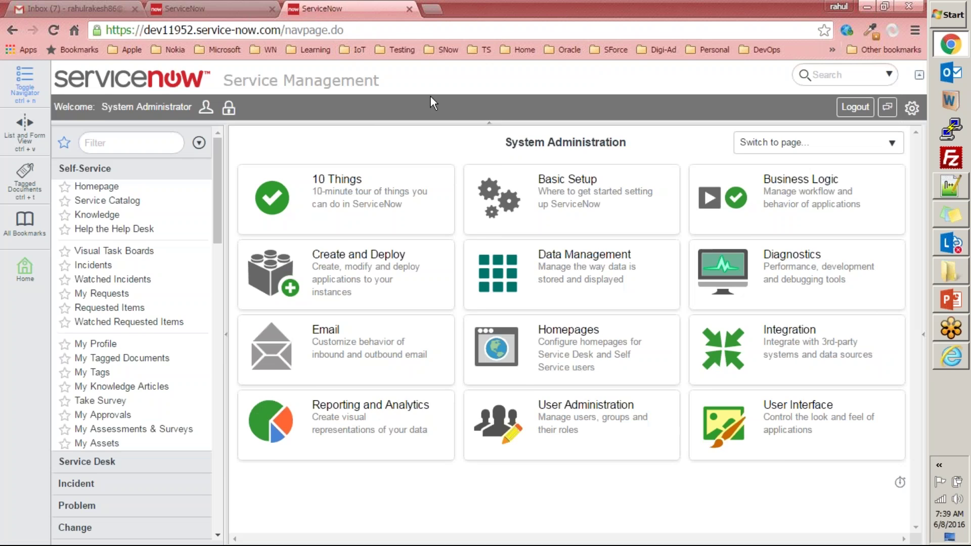
{"action": "key", "text": "ctrl+w"}
{"action": "left_click", "coordinate": [520, 84]}
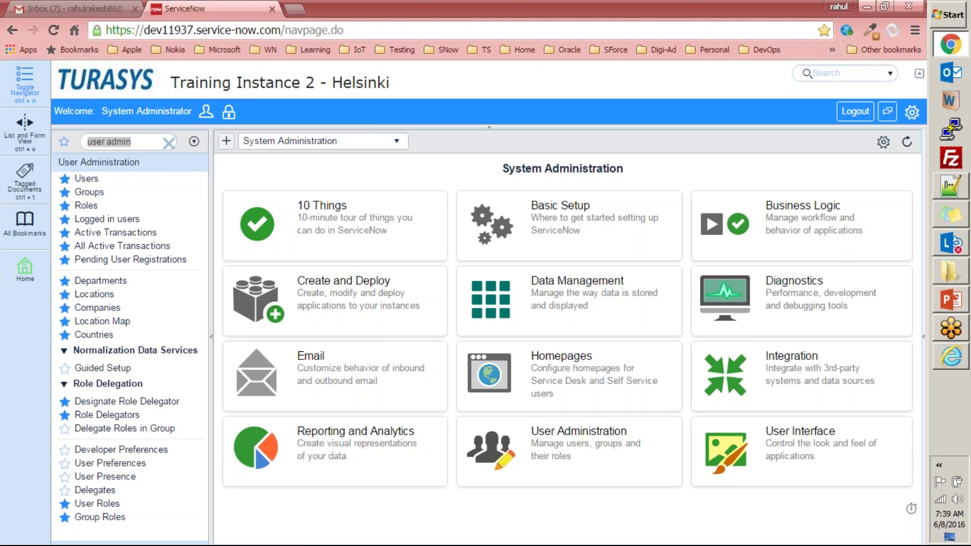
- Open the inactive admin session from Logged in Users, review it, and return to the list
{"action": "left_click", "coordinate": [109, 220]}
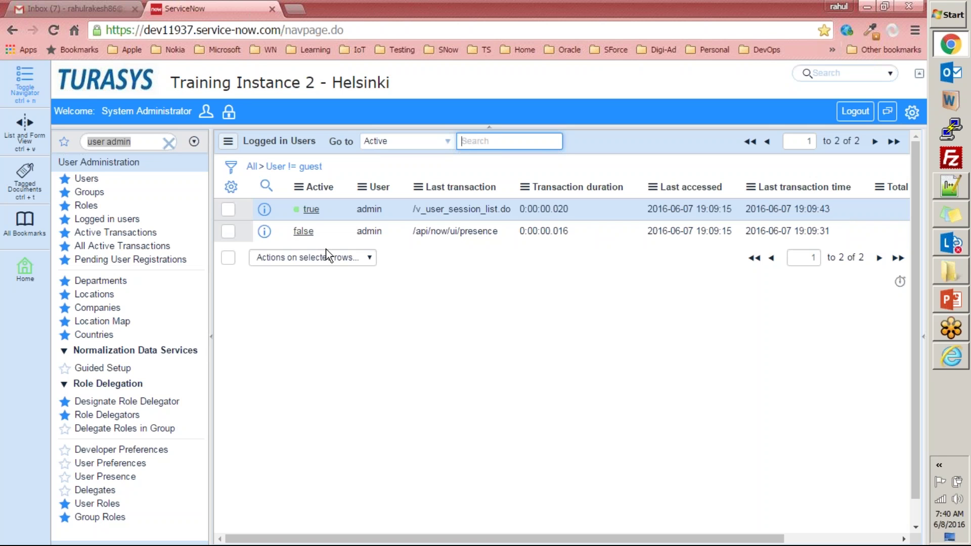
{"action": "left_click", "coordinate": [305, 232]}
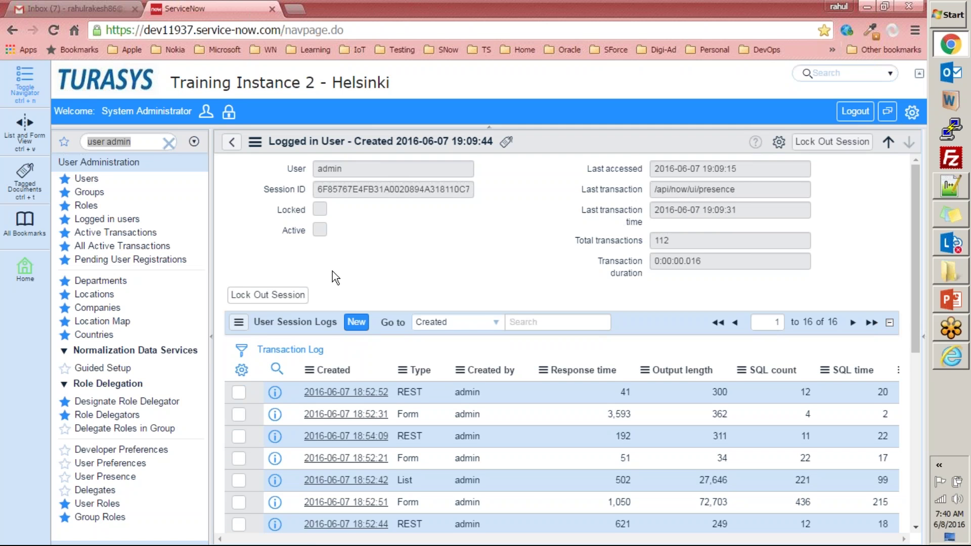
{"action": "scroll", "coordinate": [310, 291], "scroll_direction": "down", "scroll_amount": 5}
{"action": "scroll", "coordinate": [308, 293], "scroll_direction": "up", "scroll_amount": 5}
{"action": "left_click", "coordinate": [235, 144]}
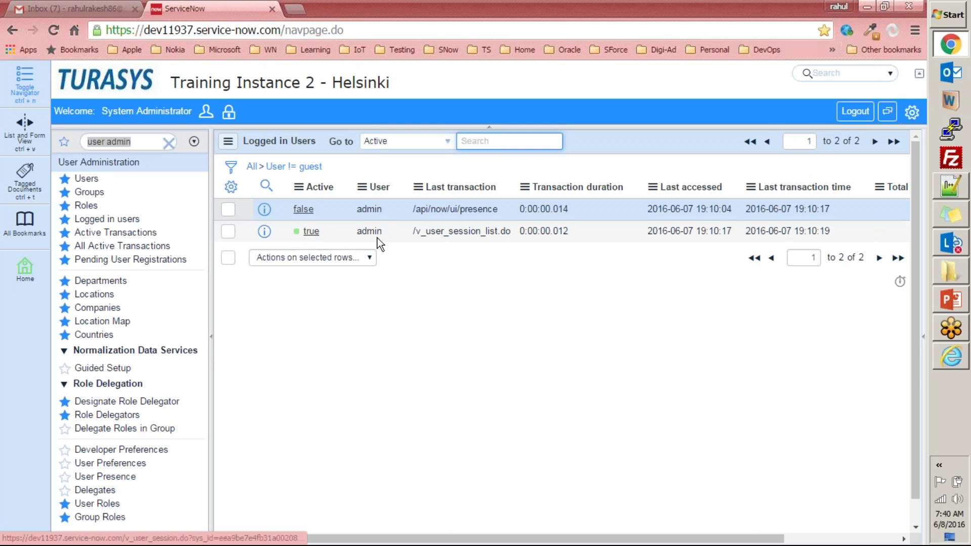
- Lock out the inactive admin session, then return to Logged in Users from the home page
{"action": "left_click", "coordinate": [303, 209]}
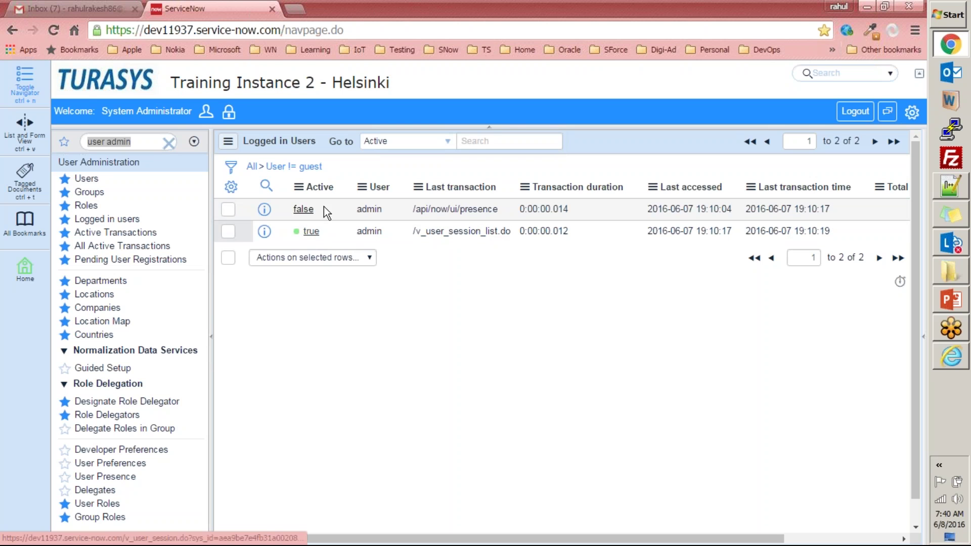
{"action": "left_click", "coordinate": [259, 295]}
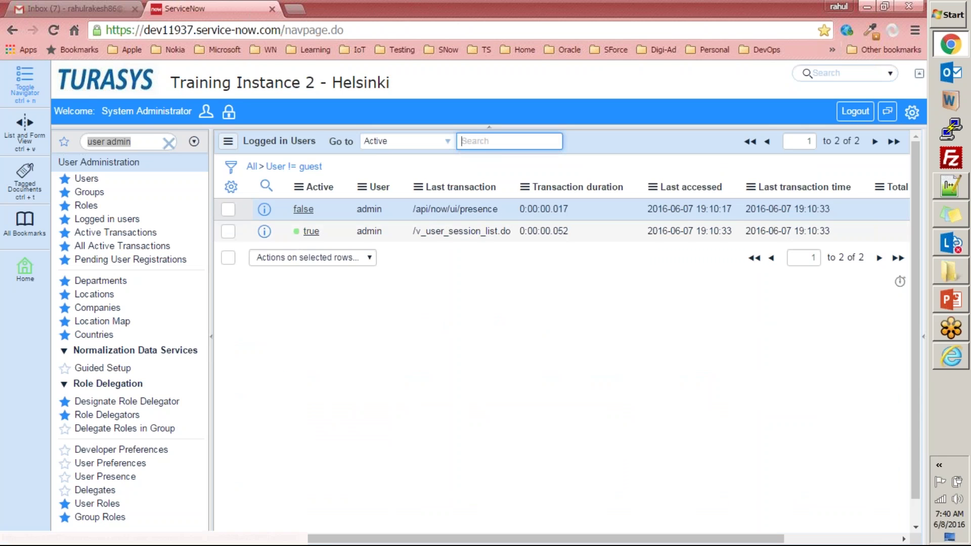
{"action": "left_click", "coordinate": [123, 82]}
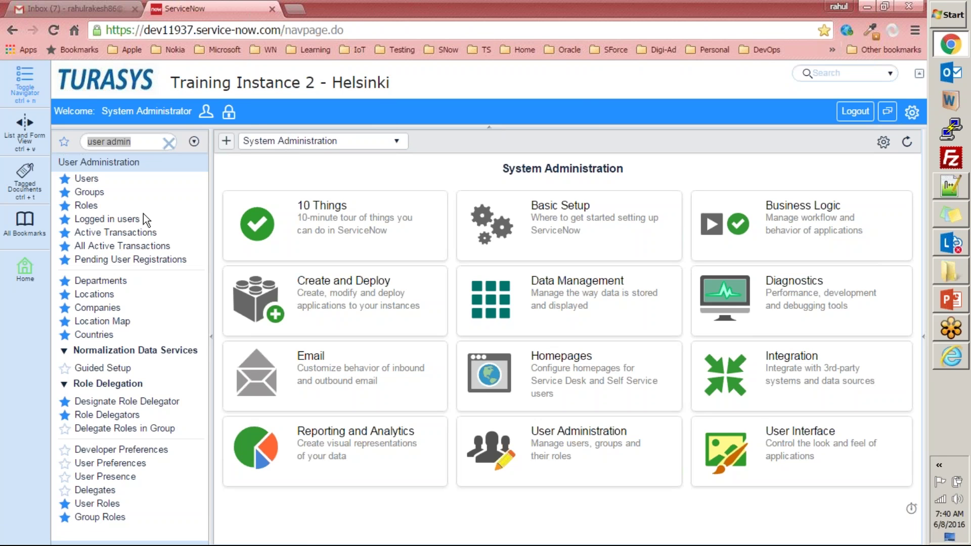
{"action": "left_click", "coordinate": [101, 219]}
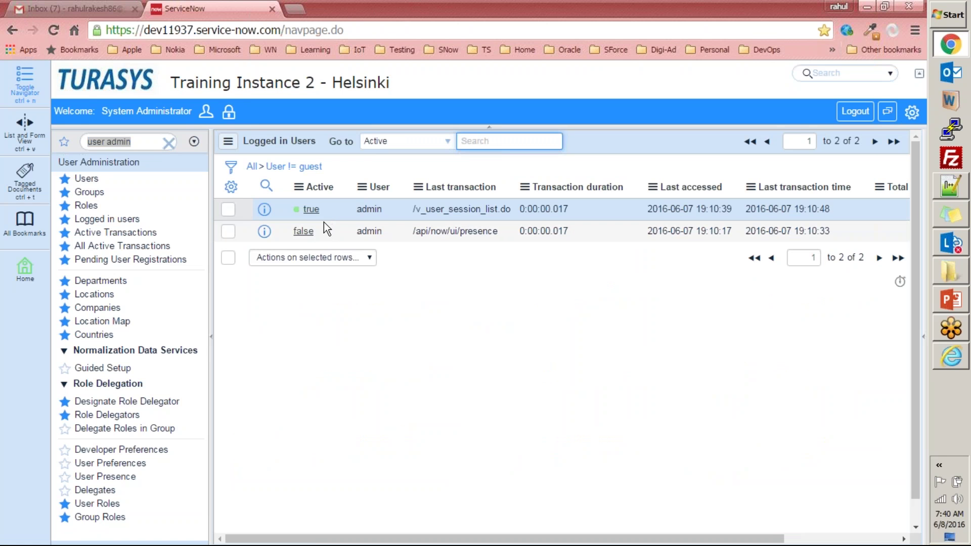
- List all sessions, inspect an admin session record, then bring up Active Transactions
{"action": "left_click", "coordinate": [256, 167]}
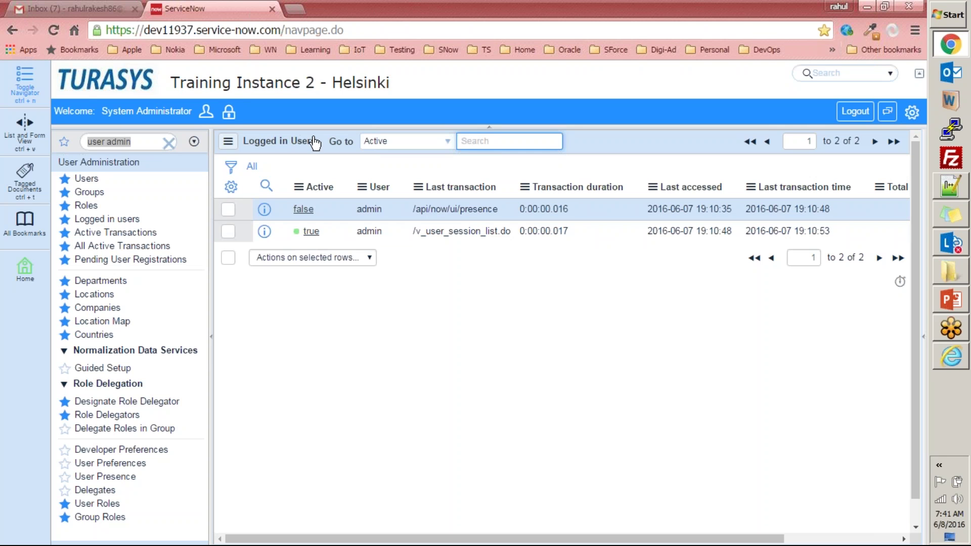
{"action": "left_click", "coordinate": [310, 230]}
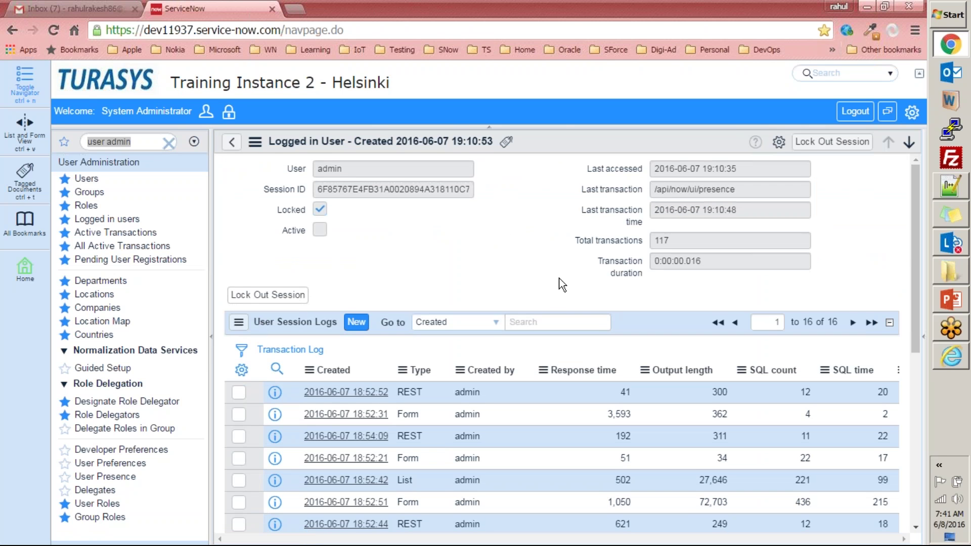
{"action": "left_click", "coordinate": [125, 220]}
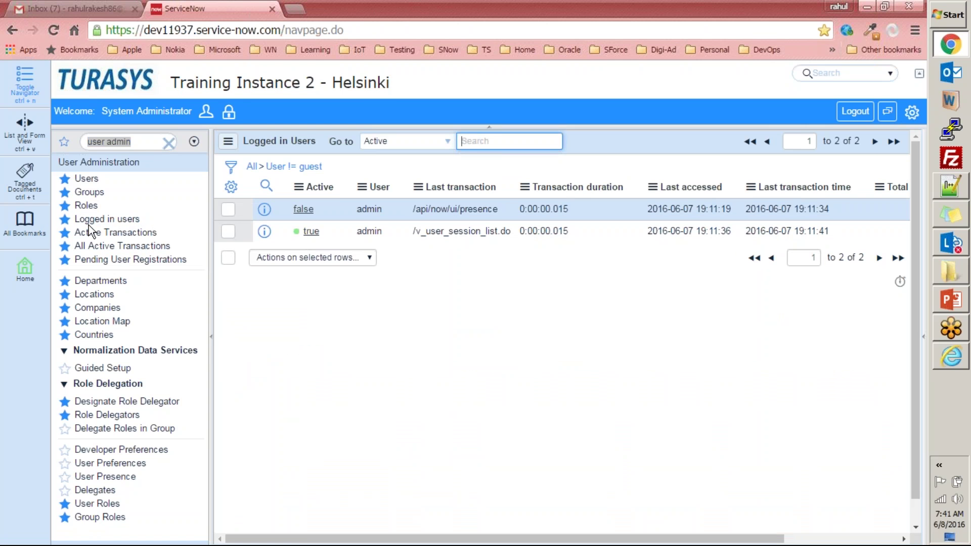
{"action": "left_click", "coordinate": [127, 234]}
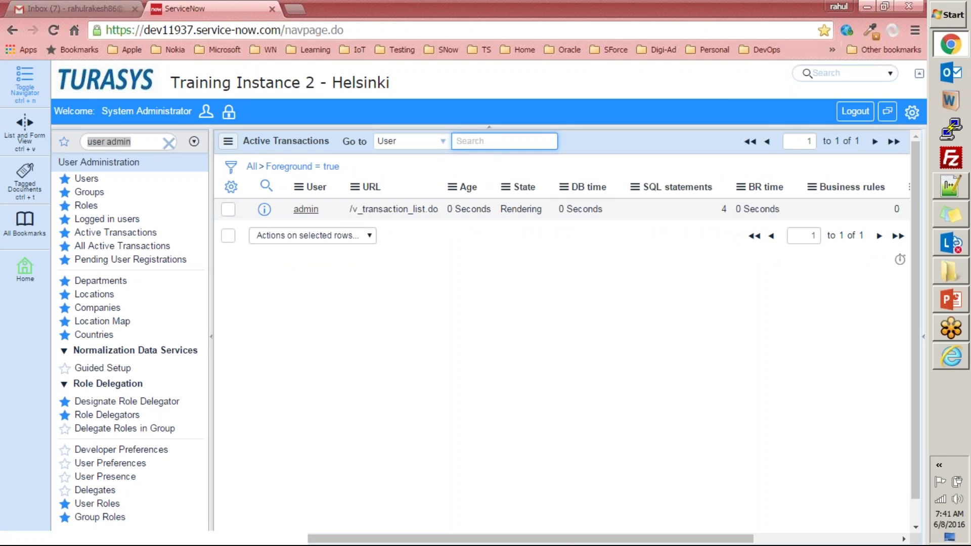
- Inspect the admin transaction, then switch the list to All Active Transactions
{"action": "left_click", "coordinate": [306, 209]}
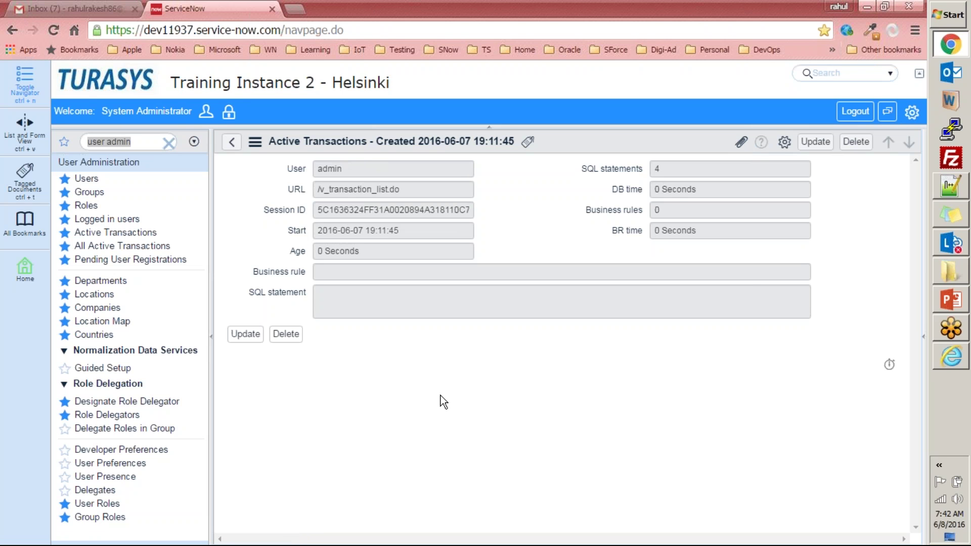
{"action": "left_click", "coordinate": [230, 139]}
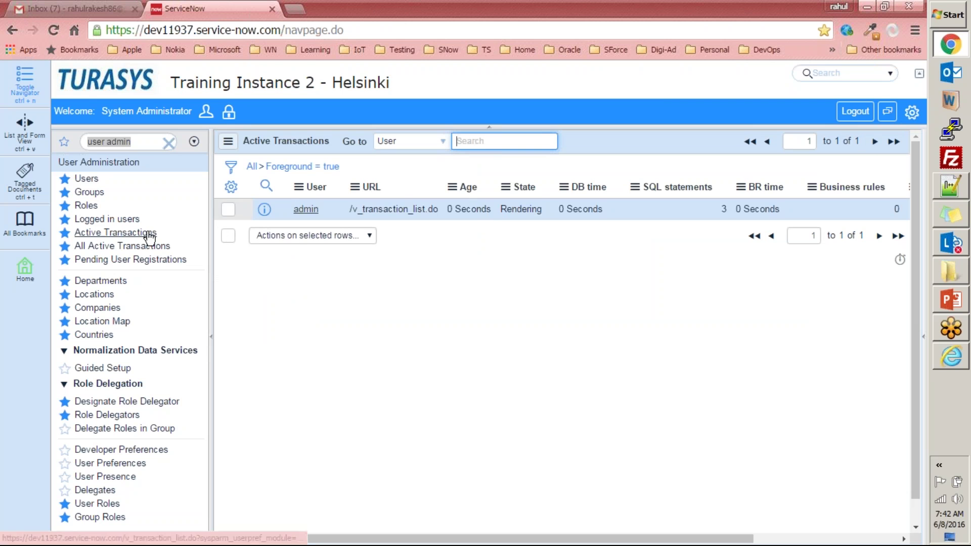
{"action": "left_click", "coordinate": [111, 246]}
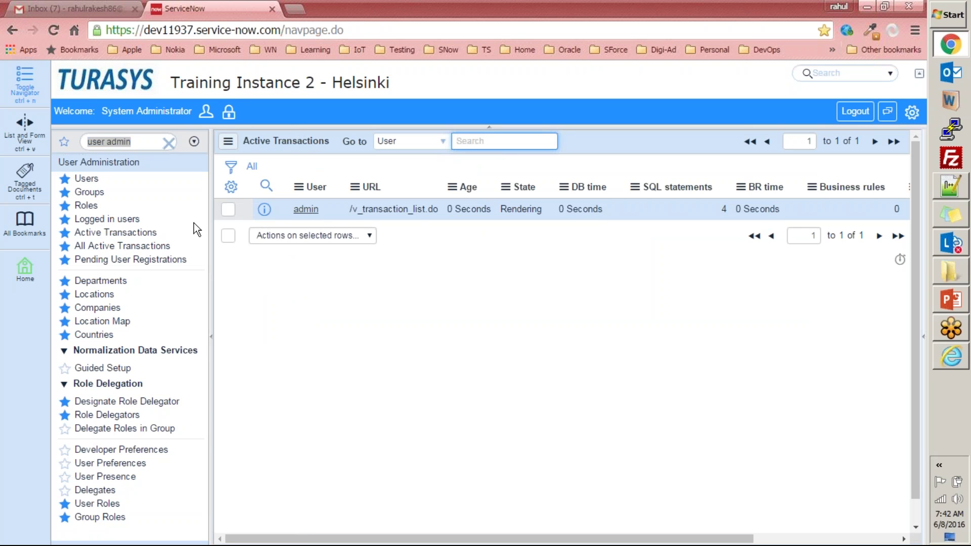
{"action": "left_click", "coordinate": [116, 233]}
{"action": "left_click", "coordinate": [133, 246]}
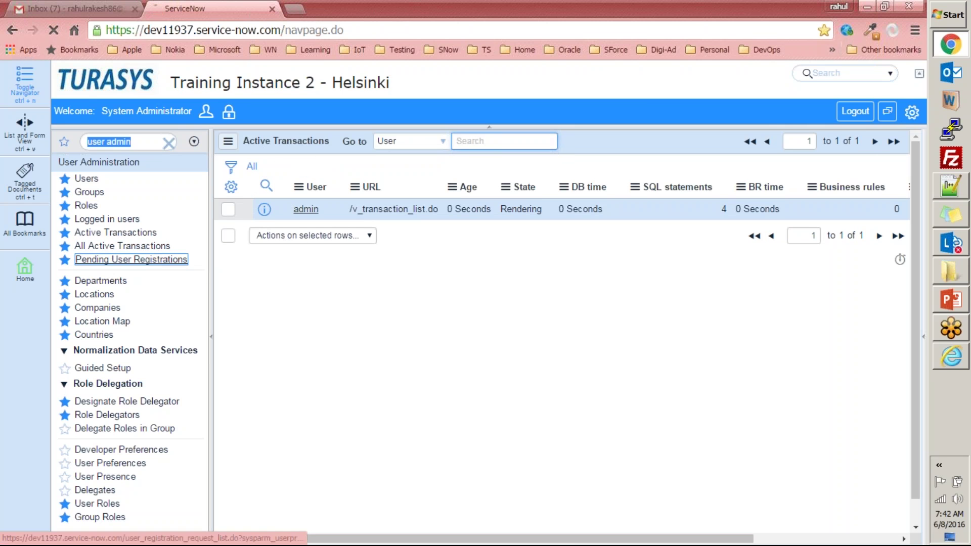
- Confirm Pending User Registrations is empty, then open the 7-record Departments list
{"action": "left_click", "coordinate": [180, 260]}
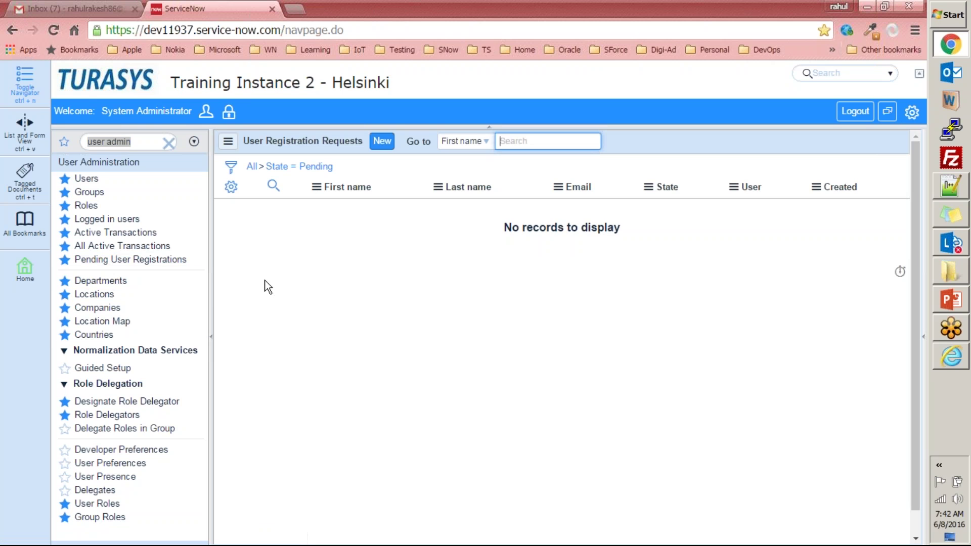
{"action": "left_click", "coordinate": [117, 286]}
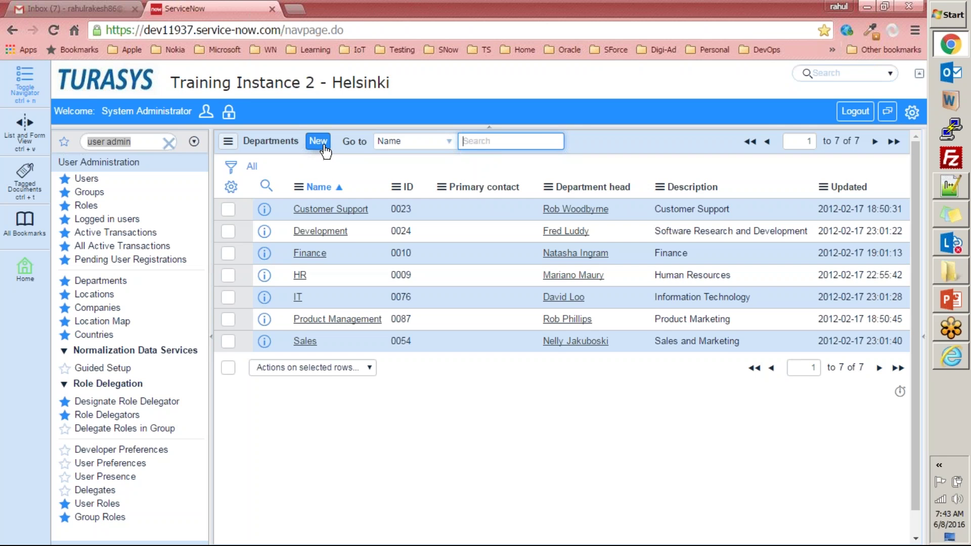
{"action": "left_click", "coordinate": [326, 209]}
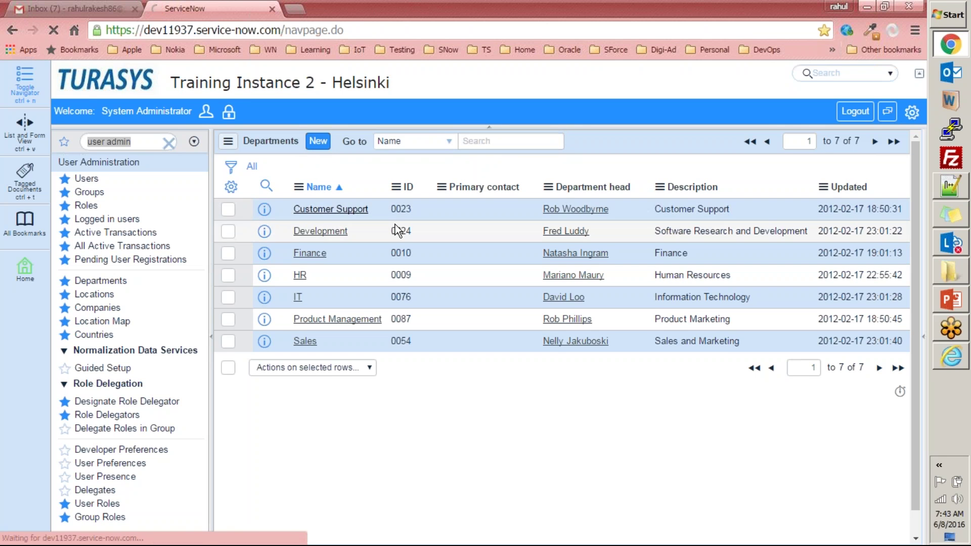
{"action": "scroll", "coordinate": [409, 269], "scroll_direction": "down", "scroll_amount": 3}
{"action": "scroll", "coordinate": [410, 269], "scroll_direction": "up", "scroll_amount": 3}
{"action": "left_click", "coordinate": [231, 144]}
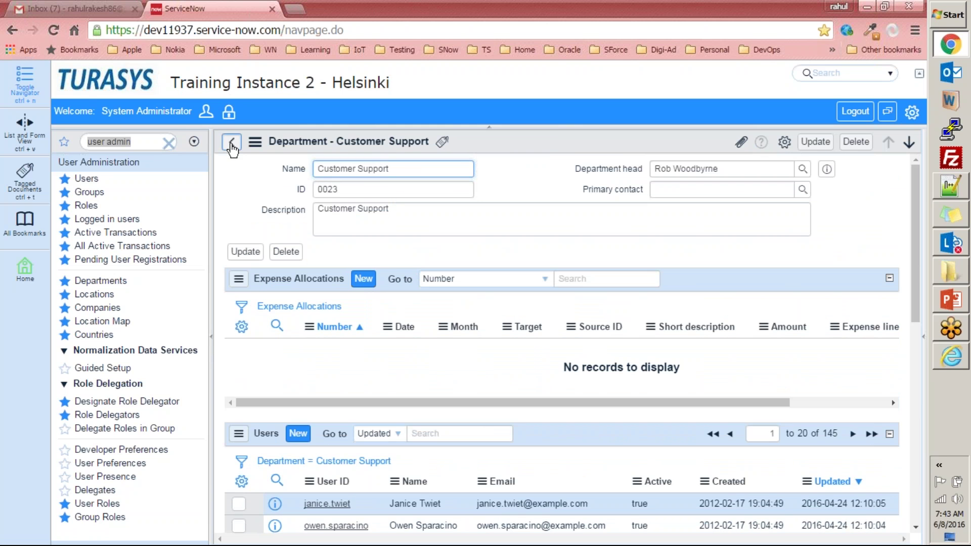
{"action": "left_click", "coordinate": [317, 142]}
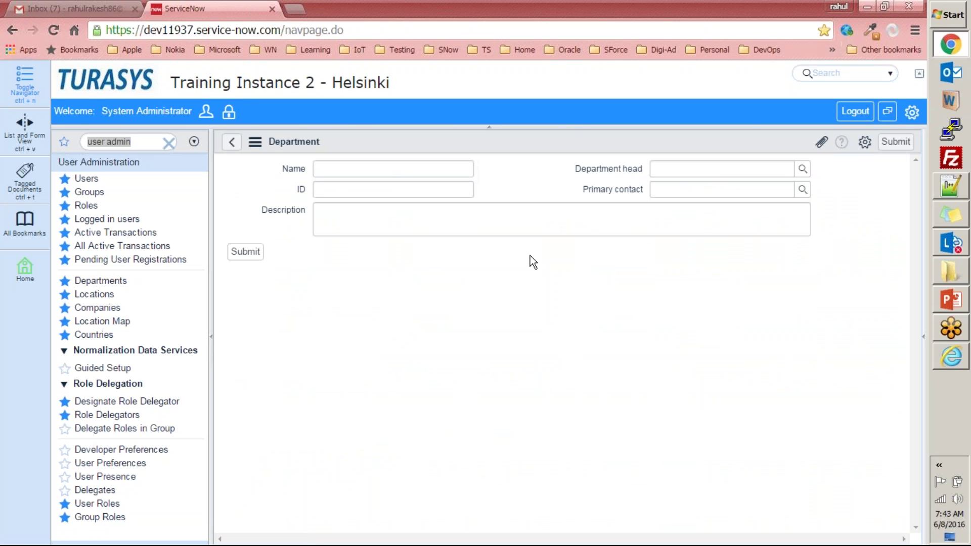
{"action": "left_click", "coordinate": [340, 168]}
{"action": "left_click", "coordinate": [341, 191]}
{"action": "left_click", "coordinate": [336, 223]}
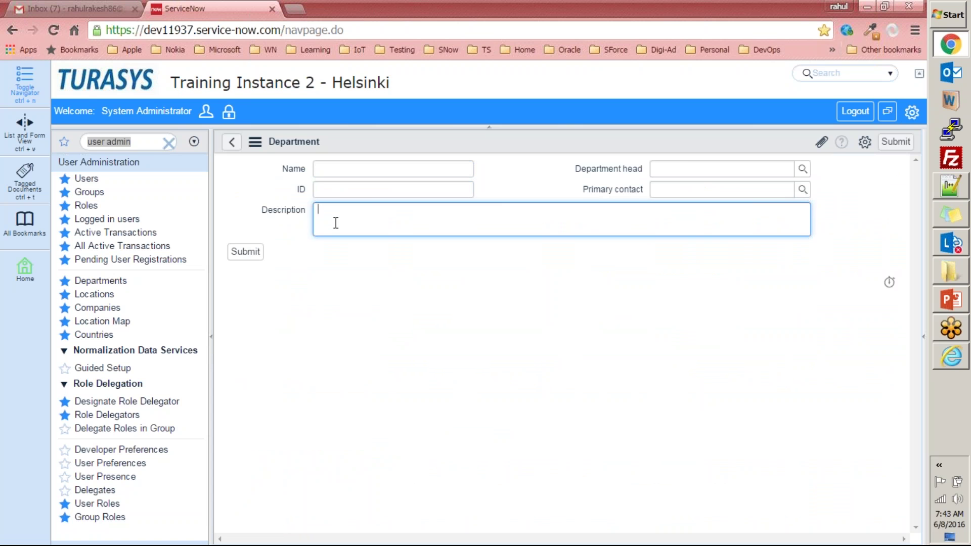
{"action": "left_click", "coordinate": [803, 170]}
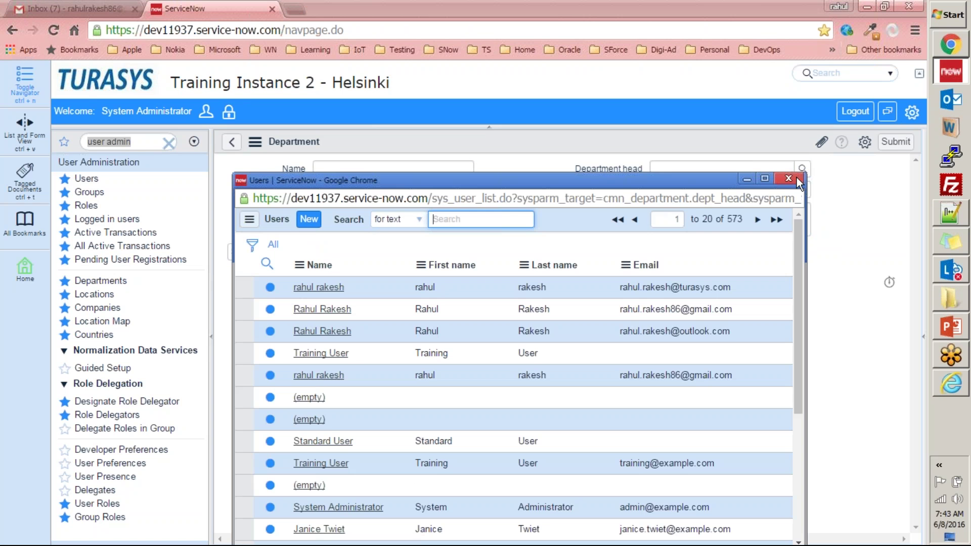
{"action": "left_click", "coordinate": [797, 178]}
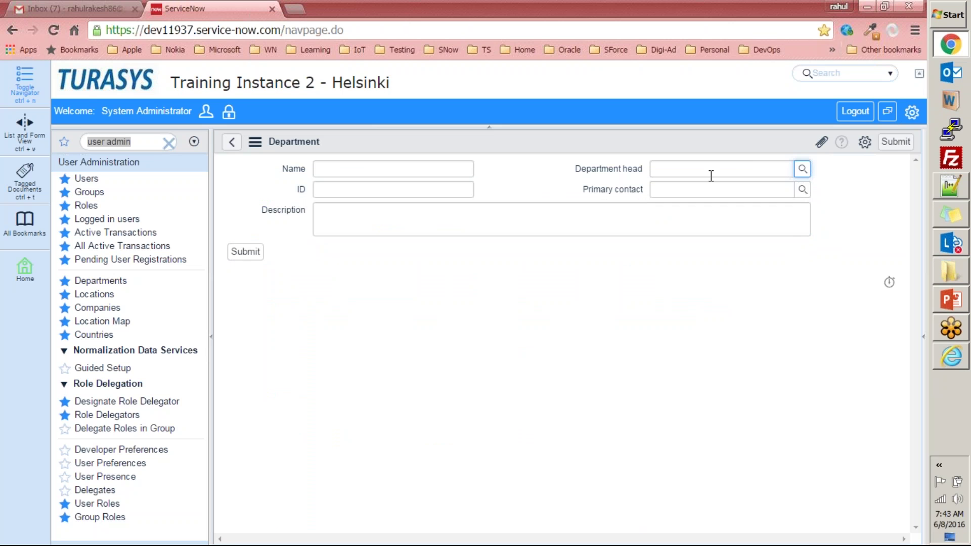
{"action": "left_click", "coordinate": [802, 190]}
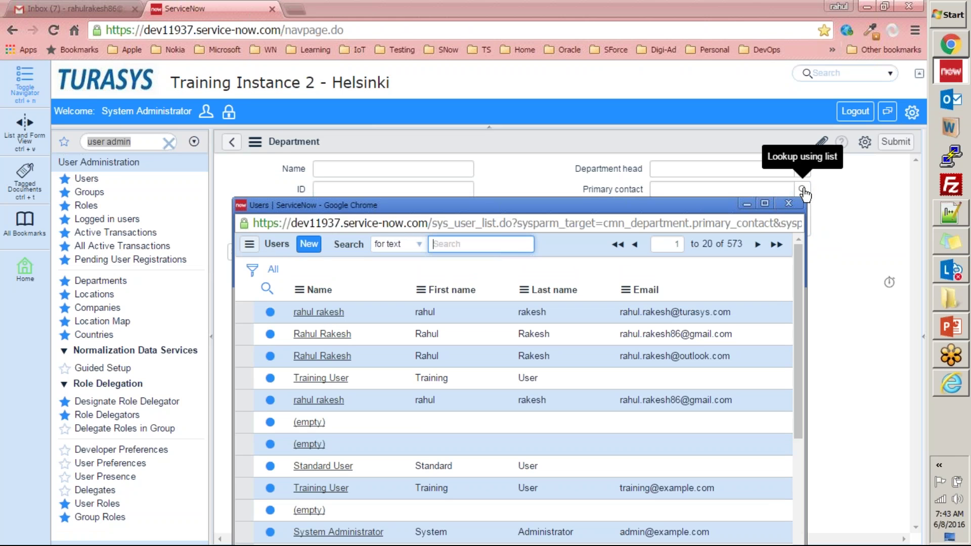
{"action": "left_click", "coordinate": [329, 313]}
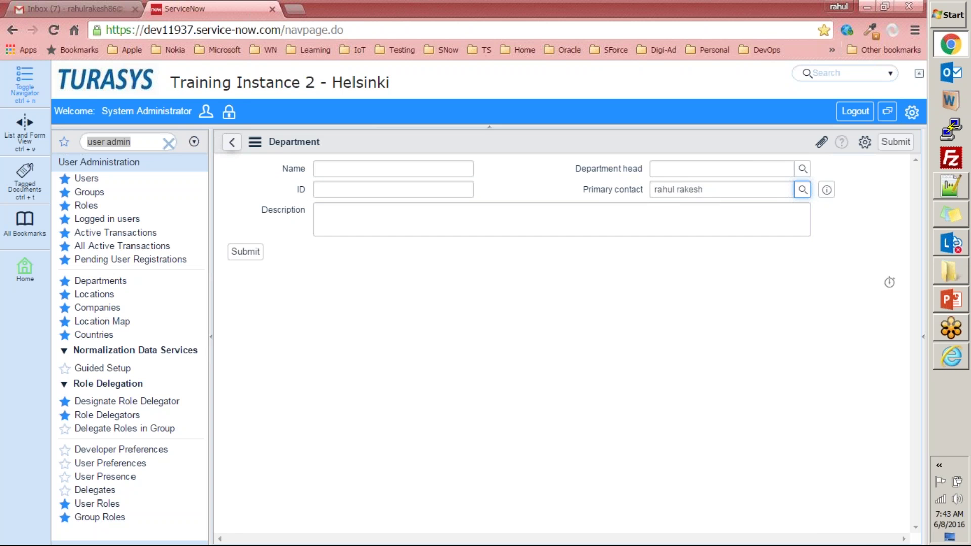
{"action": "left_click", "coordinate": [232, 142]}
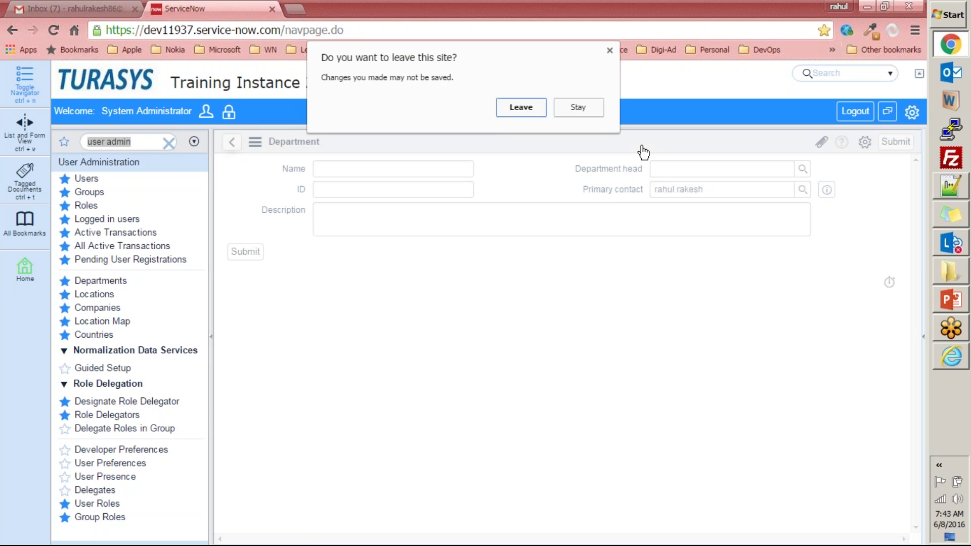
{"action": "left_click", "coordinate": [536, 110]}
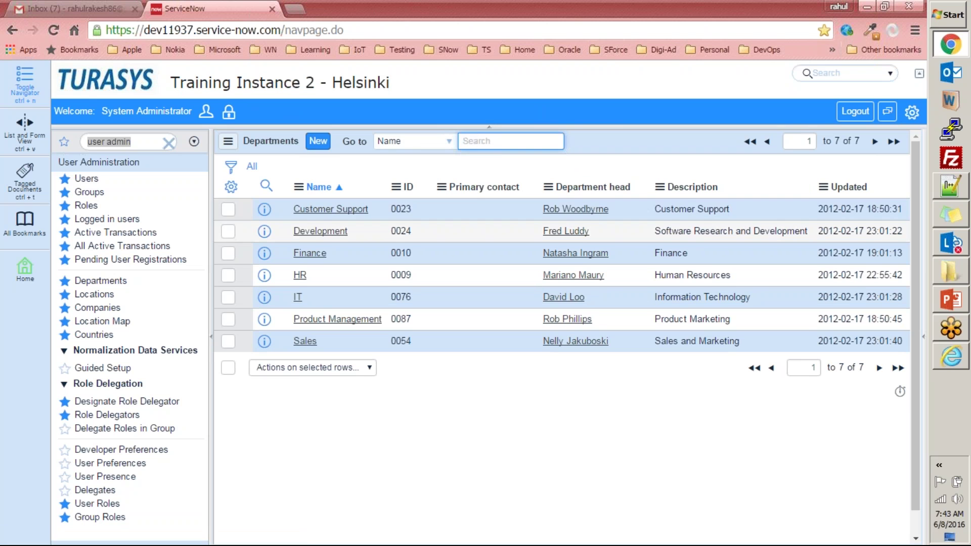
{"action": "left_click", "coordinate": [87, 178]}
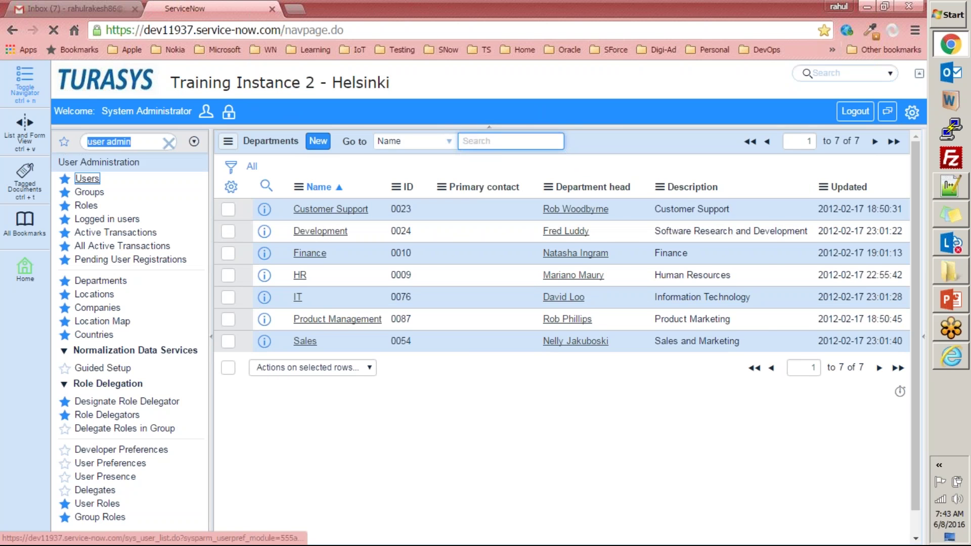
{"action": "left_click", "coordinate": [319, 298]}
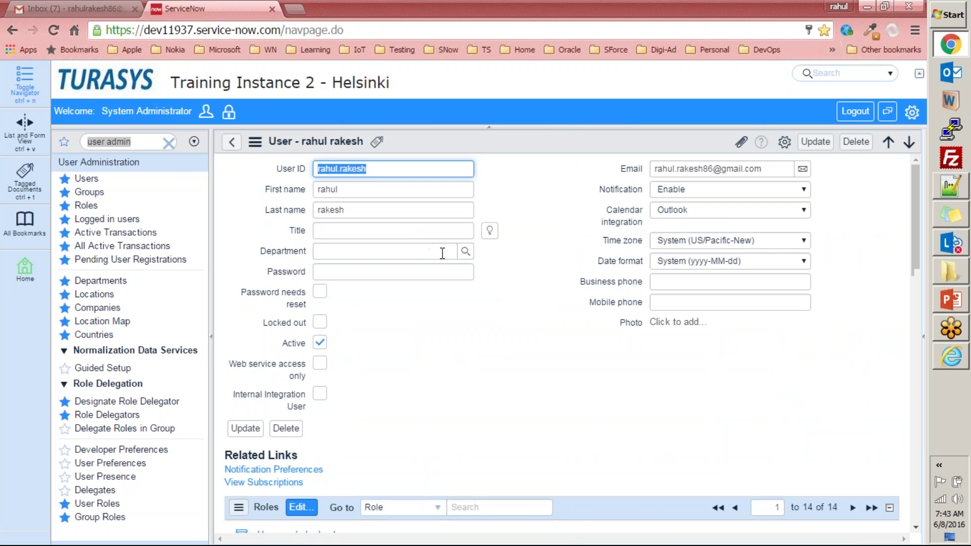
{"action": "left_click", "coordinate": [465, 252]}
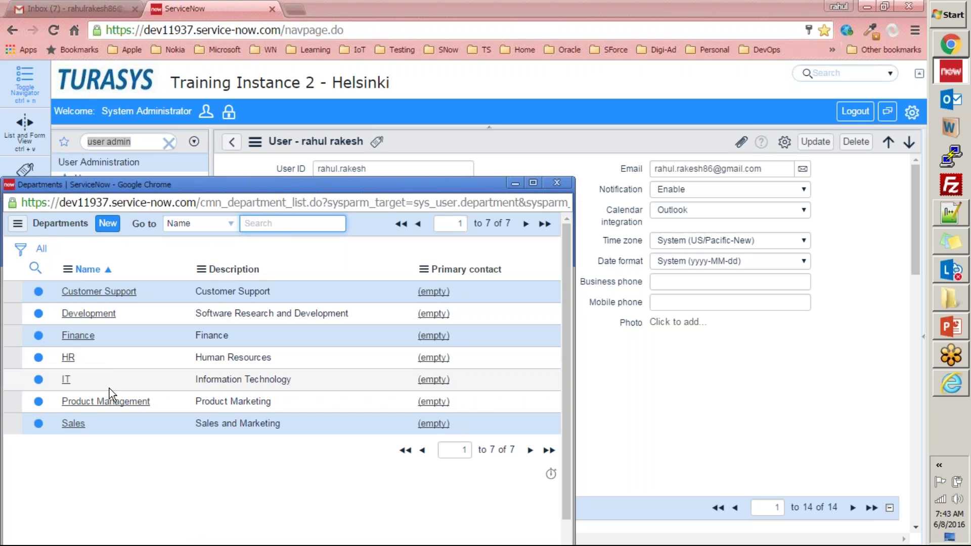
{"action": "left_click", "coordinate": [556, 182]}
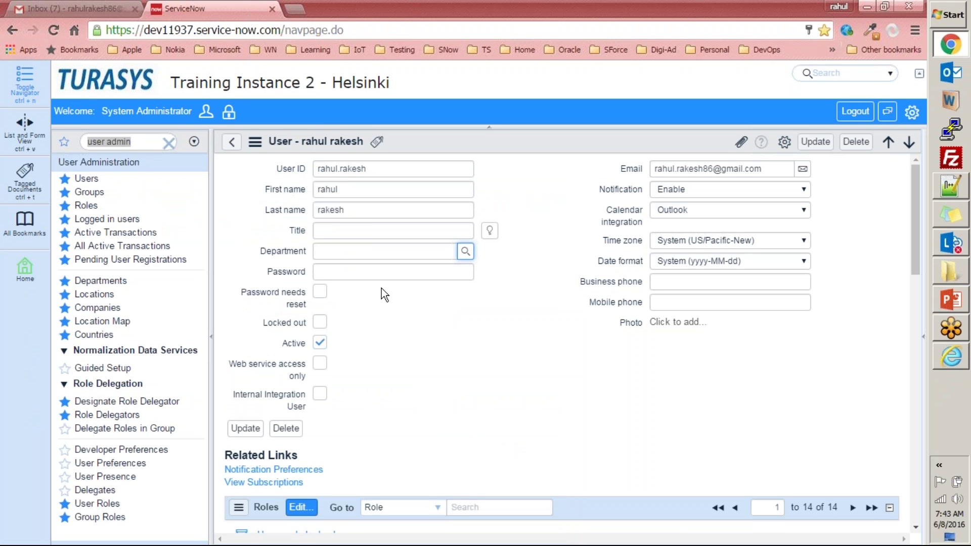
{"action": "left_click", "coordinate": [106, 284]}
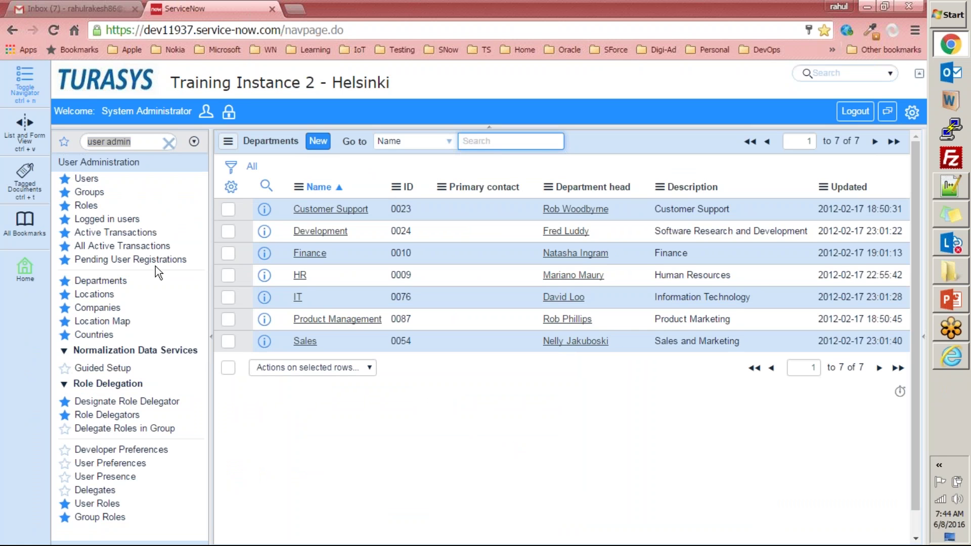
- Start a new Location, discard the blank form, and scroll the 425-record Locations list
{"action": "left_click", "coordinate": [97, 294]}
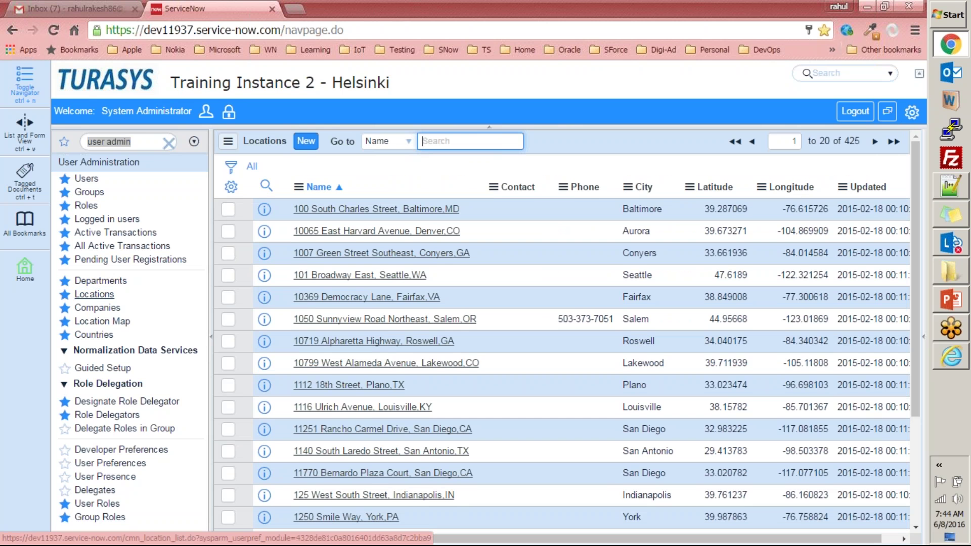
{"action": "left_click", "coordinate": [307, 141]}
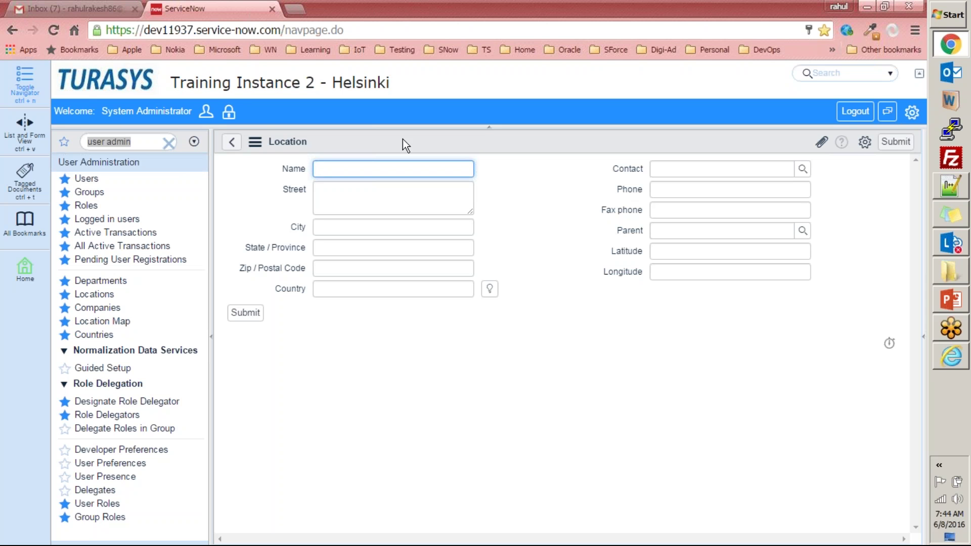
{"action": "left_click", "coordinate": [232, 142]}
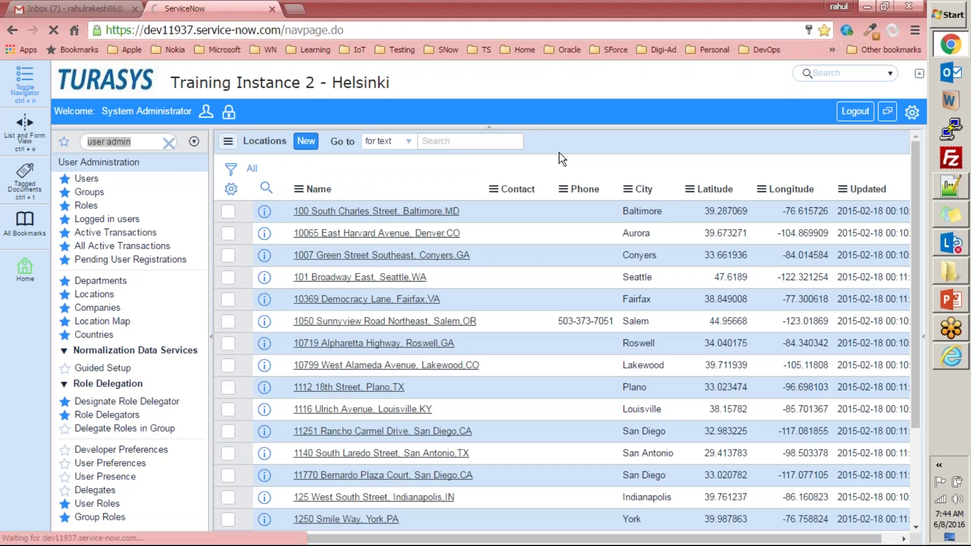
{"action": "scroll", "coordinate": [626, 284], "scroll_direction": "down", "scroll_amount": 3}
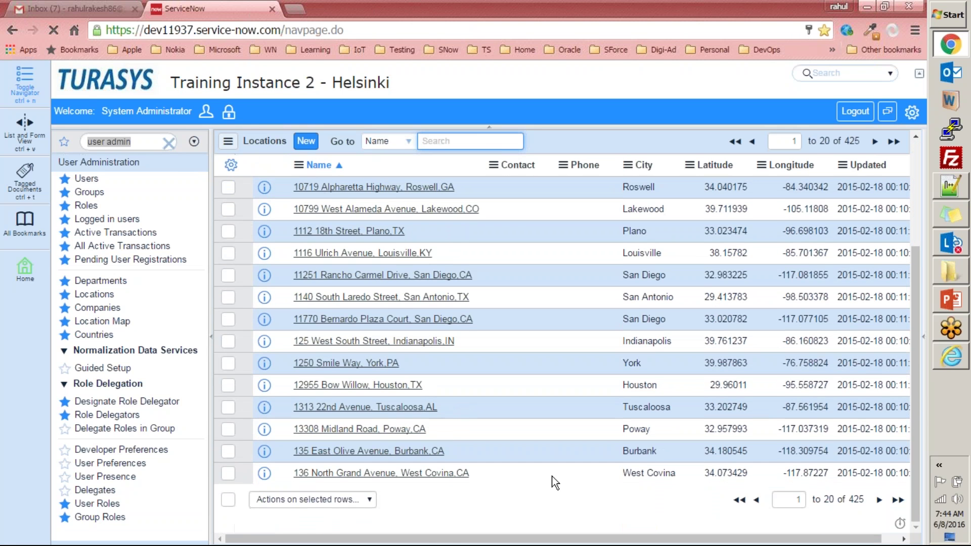
{"action": "left_click_drag", "start_coordinate": [430, 539], "coordinate": [245, 474]}
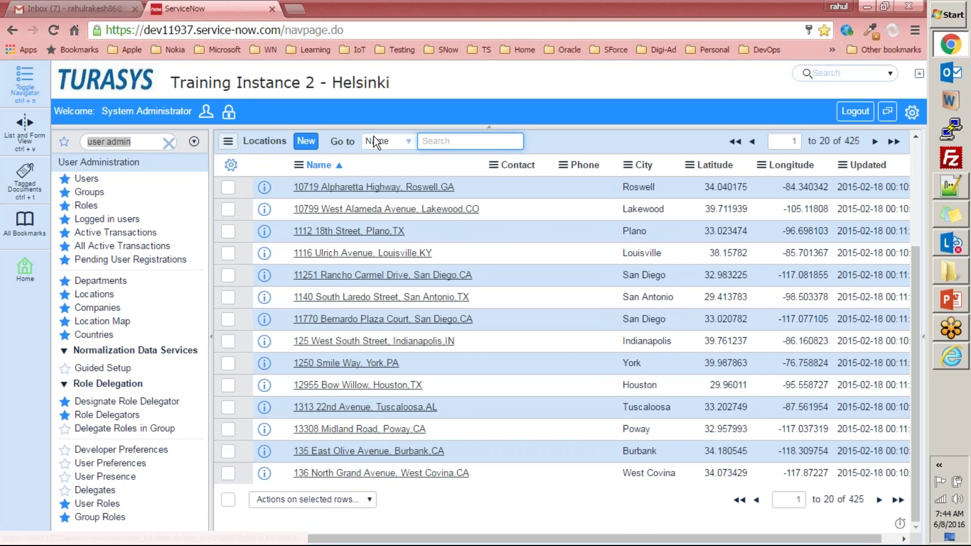
- Open the 177-record Companies [Customer view] list and scroll through it
{"action": "left_click", "coordinate": [94, 308]}
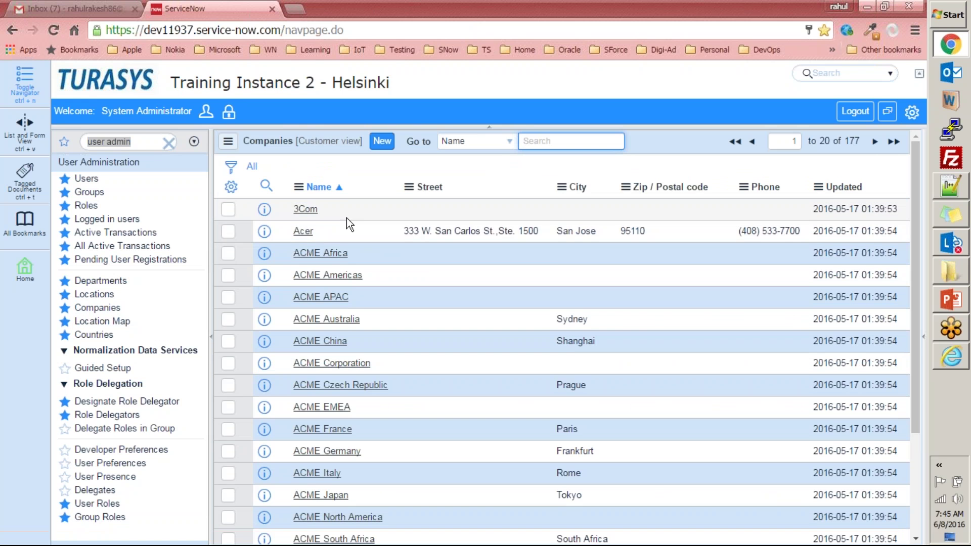
{"action": "scroll", "coordinate": [347, 218], "scroll_direction": "down", "scroll_amount": 3}
{"action": "scroll", "coordinate": [345, 220], "scroll_direction": "up", "scroll_amount": 3}
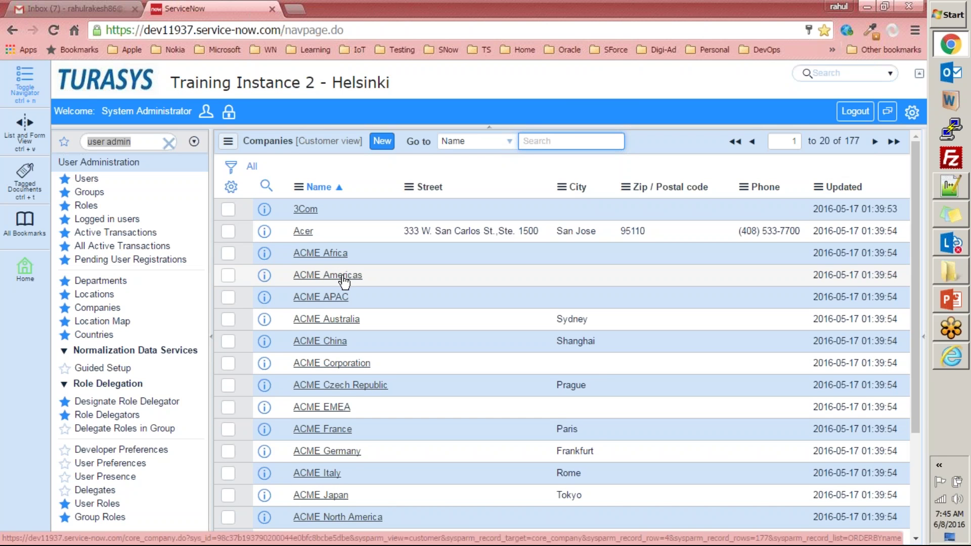
{"action": "scroll", "coordinate": [347, 362], "scroll_direction": "down", "scroll_amount": 3}
{"action": "scroll", "coordinate": [386, 333], "scroll_direction": "up", "scroll_amount": 3}
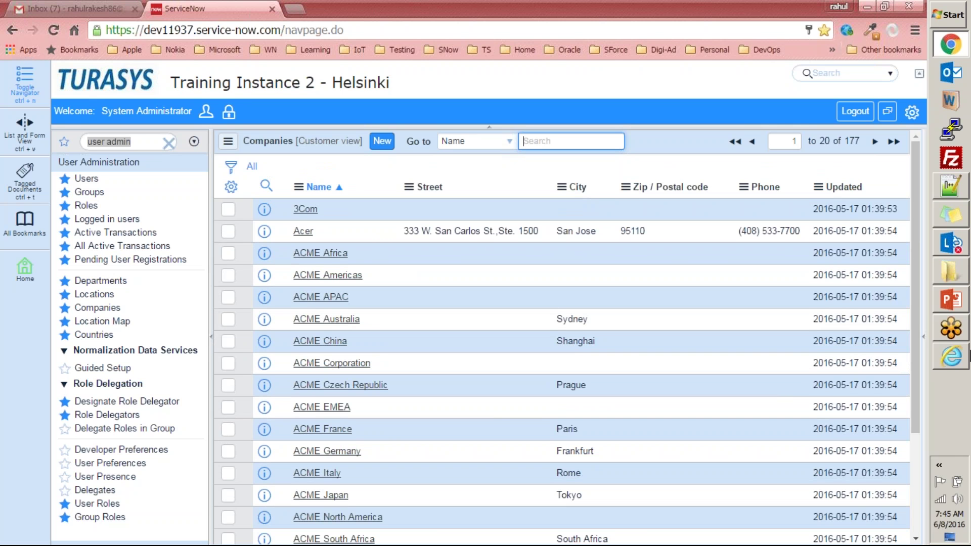
{"action": "mouse_move", "coordinate": [942, 354]}
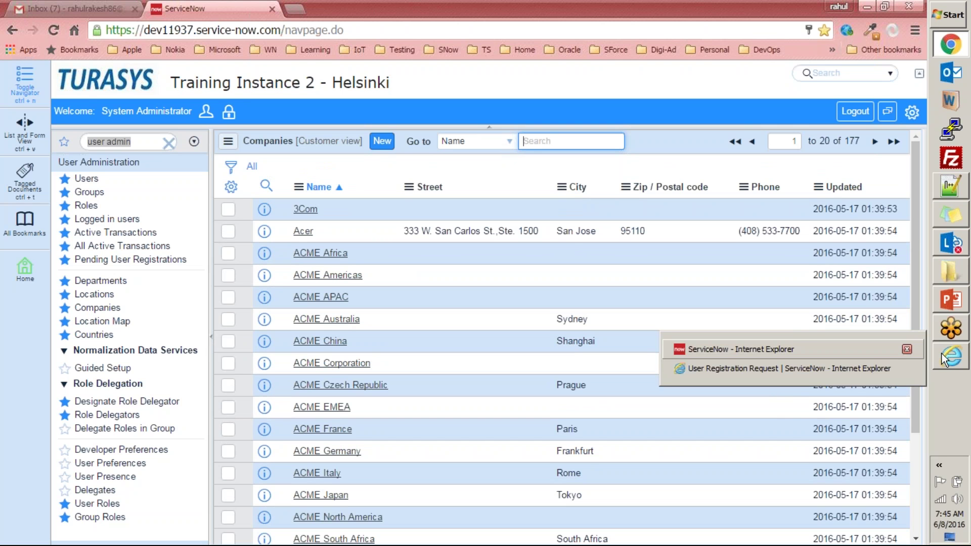
{"action": "left_click", "coordinate": [697, 79]}
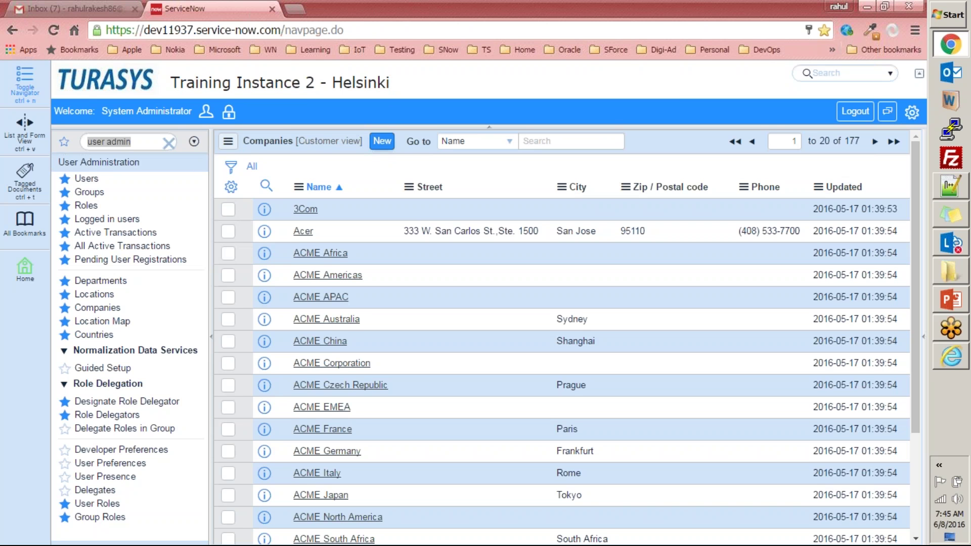
{"action": "left_click", "coordinate": [382, 141]}
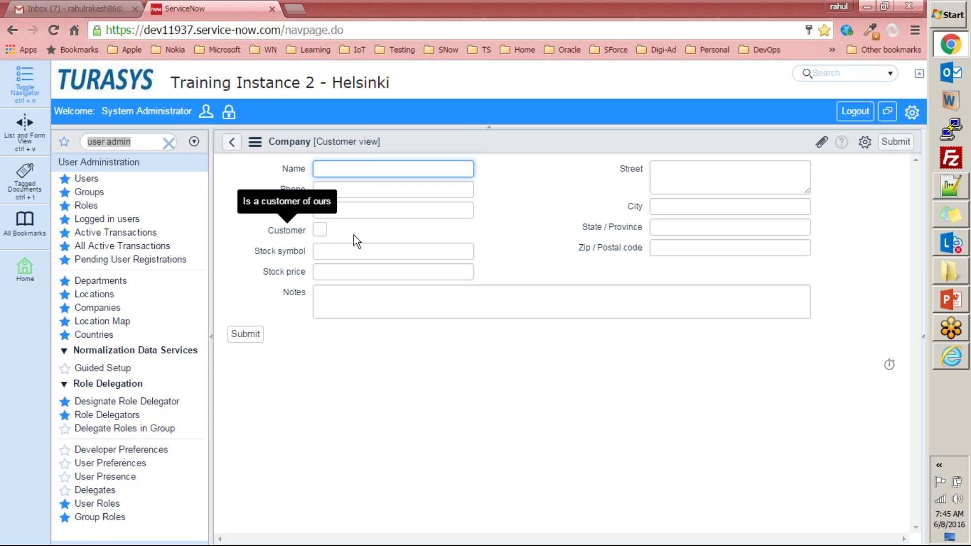
{"action": "left_click", "coordinate": [326, 231]}
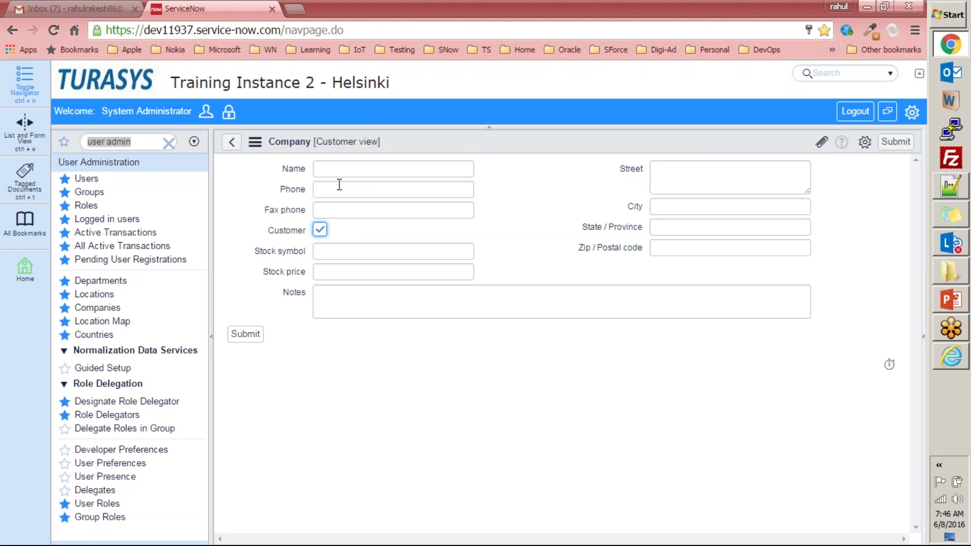
{"action": "left_click", "coordinate": [320, 231]}
{"action": "left_click", "coordinate": [231, 142]}
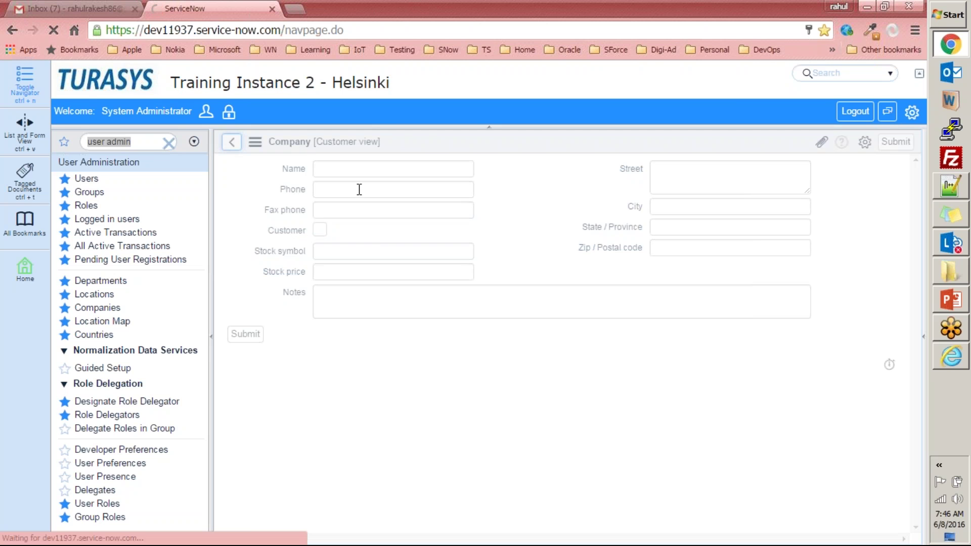
{"action": "scroll", "coordinate": [357, 250], "scroll_direction": "down", "scroll_amount": 3}
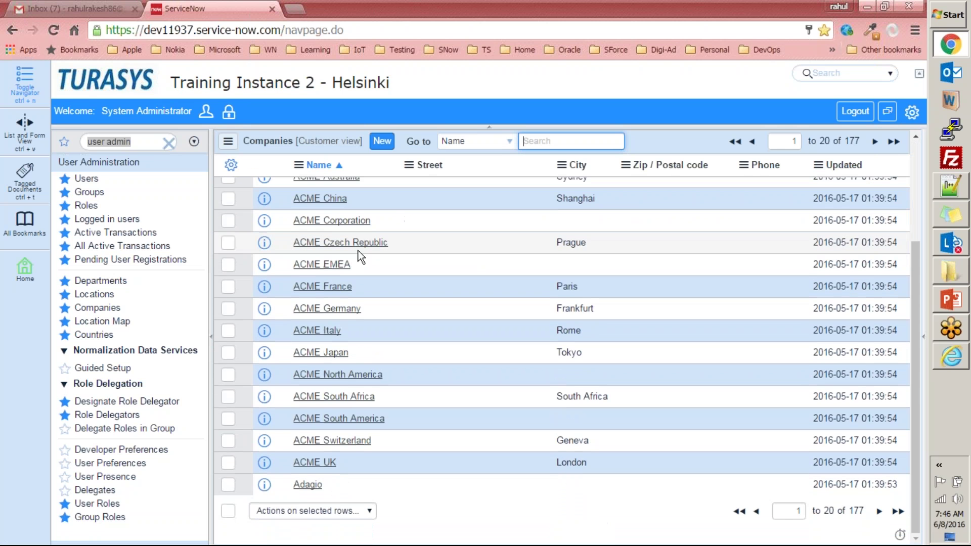
- Open the Location Map and pan it to bring the location pins into view
{"action": "left_click", "coordinate": [99, 324]}
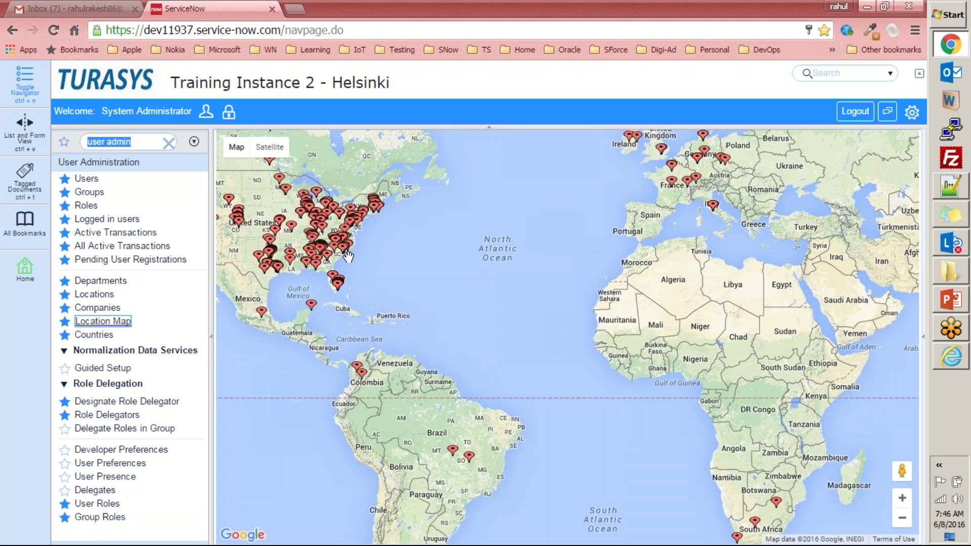
{"action": "left_click_drag", "start_coordinate": [351, 262], "coordinate": [396, 323]}
{"action": "scroll", "coordinate": [397, 323], "scroll_direction": "down", "scroll_amount": 2}
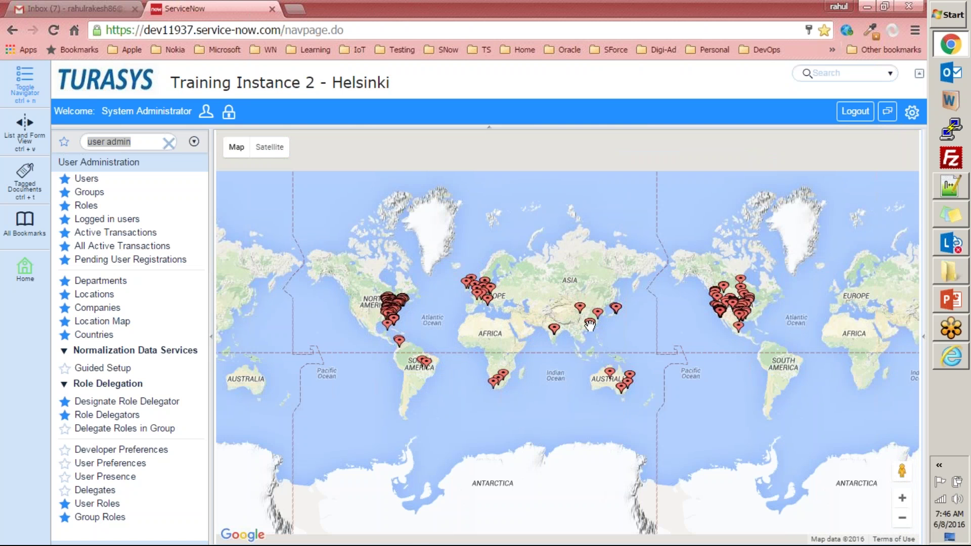
{"action": "scroll", "coordinate": [435, 288], "scroll_direction": "up", "scroll_amount": 1}
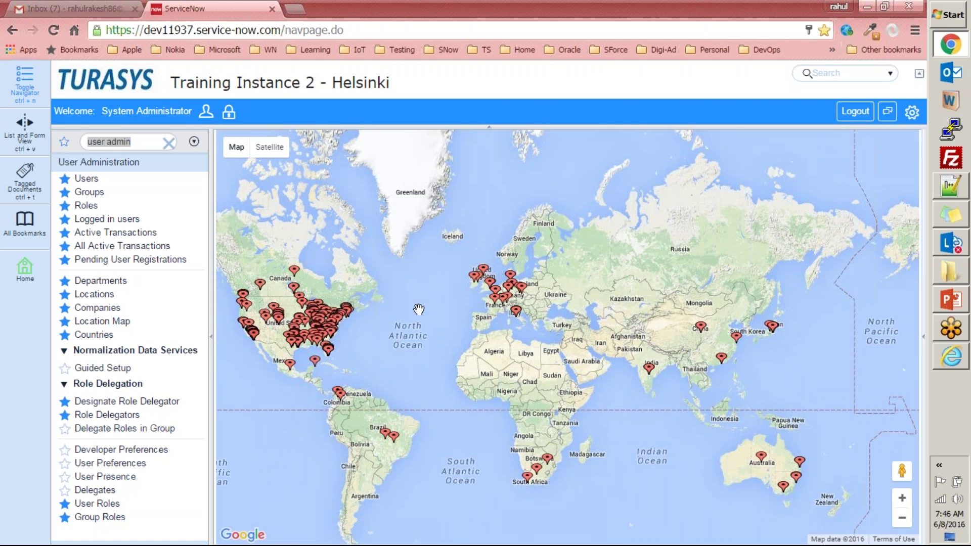
{"action": "scroll", "coordinate": [424, 302], "scroll_direction": "up", "scroll_amount": 2}
- Pan and zoom across Europe, North Africa, the Alps and Germany to inspect pins
{"action": "left_click_drag", "start_coordinate": [565, 309], "coordinate": [526, 327]}
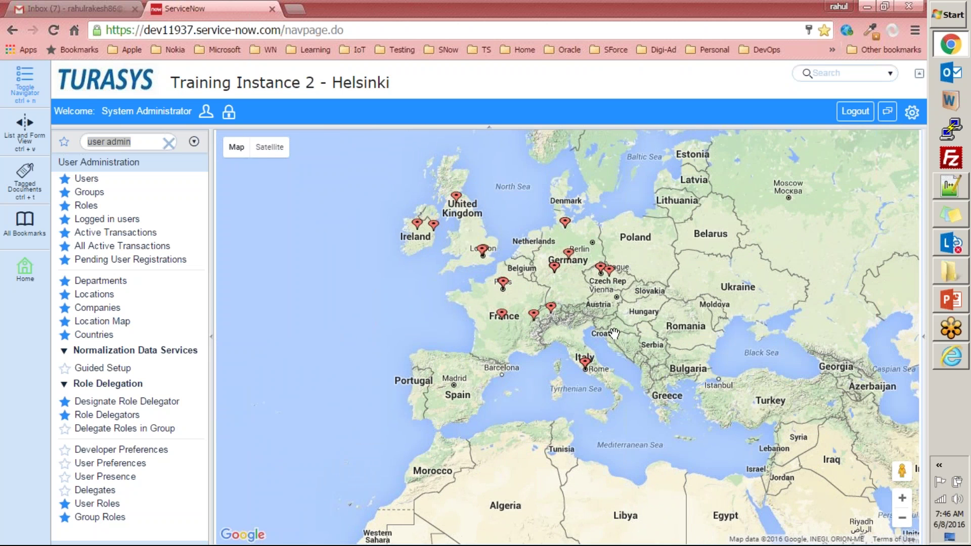
{"action": "left_click_drag", "start_coordinate": [614, 333], "coordinate": [584, 232]}
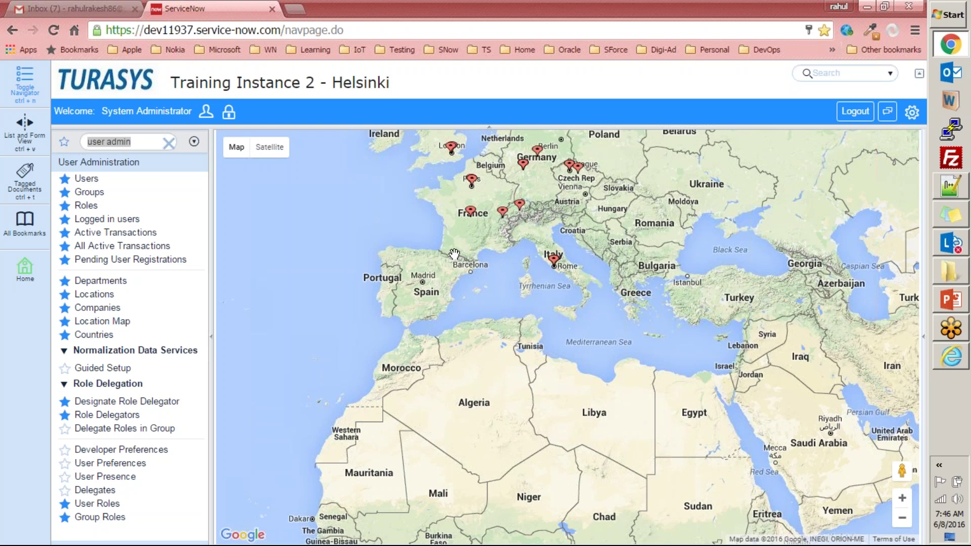
{"action": "double_click", "coordinate": [516, 236]}
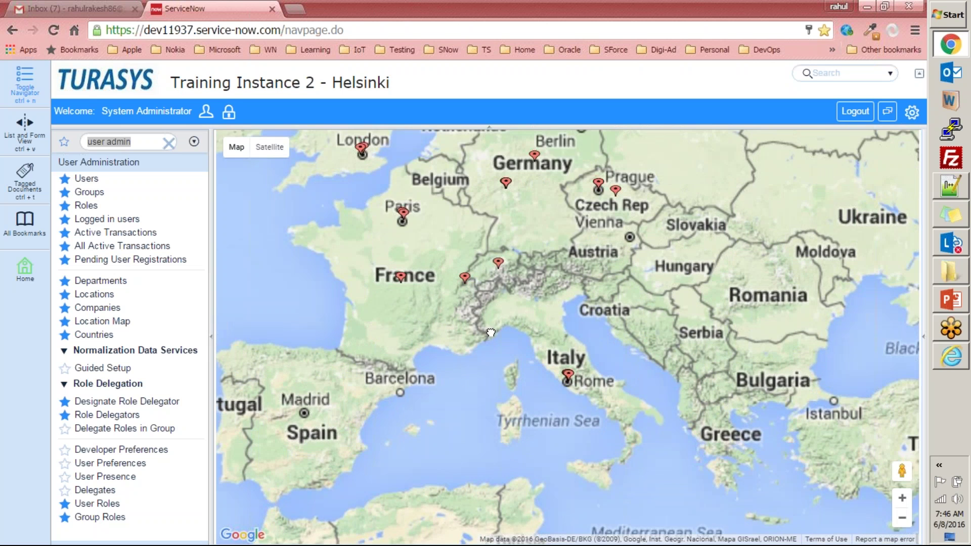
{"action": "scroll", "coordinate": [534, 262], "scroll_direction": "up", "scroll_amount": 1}
{"action": "left_click_drag", "start_coordinate": [511, 249], "coordinate": [514, 414]}
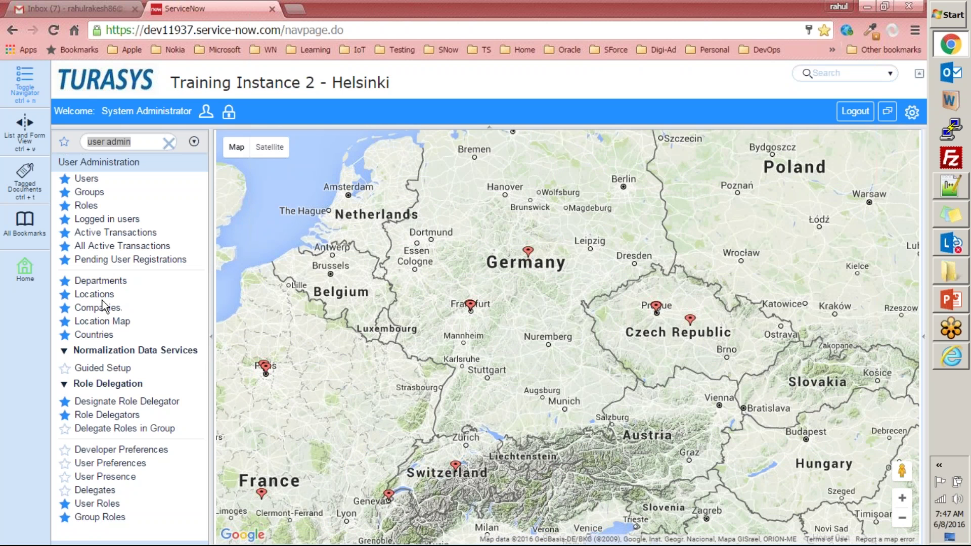
{"action": "scroll", "coordinate": [526, 342], "scroll_direction": "down", "scroll_amount": 2}
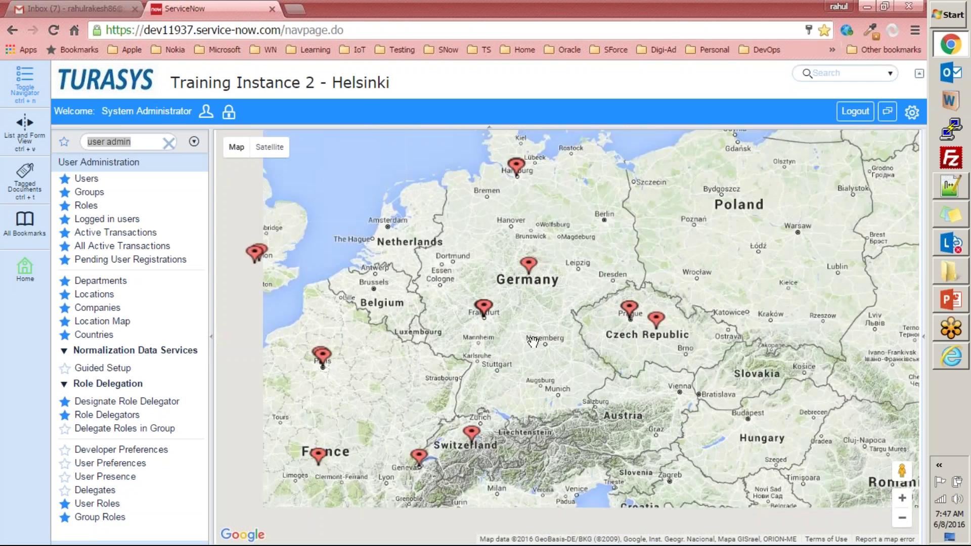
{"action": "scroll", "coordinate": [526, 341], "scroll_direction": "down", "scroll_amount": 2}
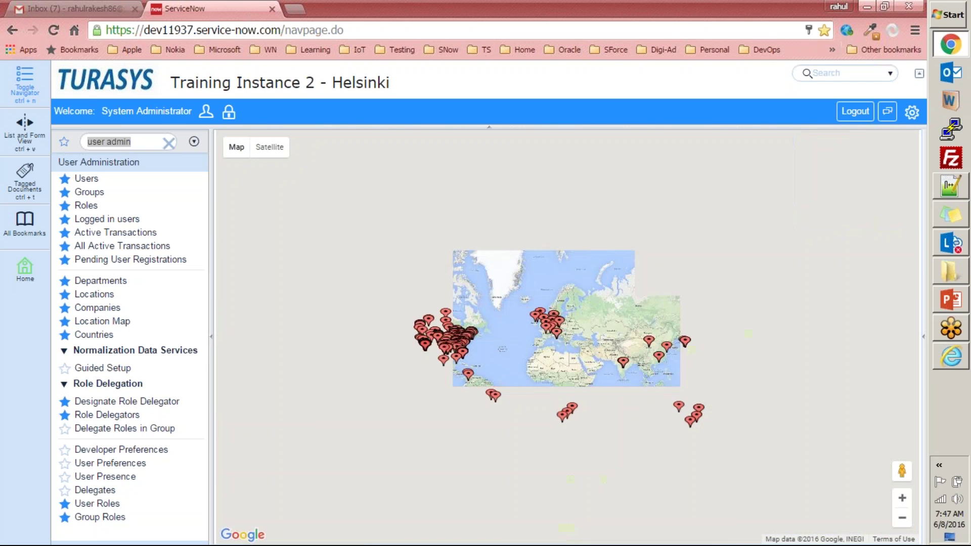
{"action": "scroll", "coordinate": [556, 334], "scroll_direction": "down", "scroll_amount": 1}
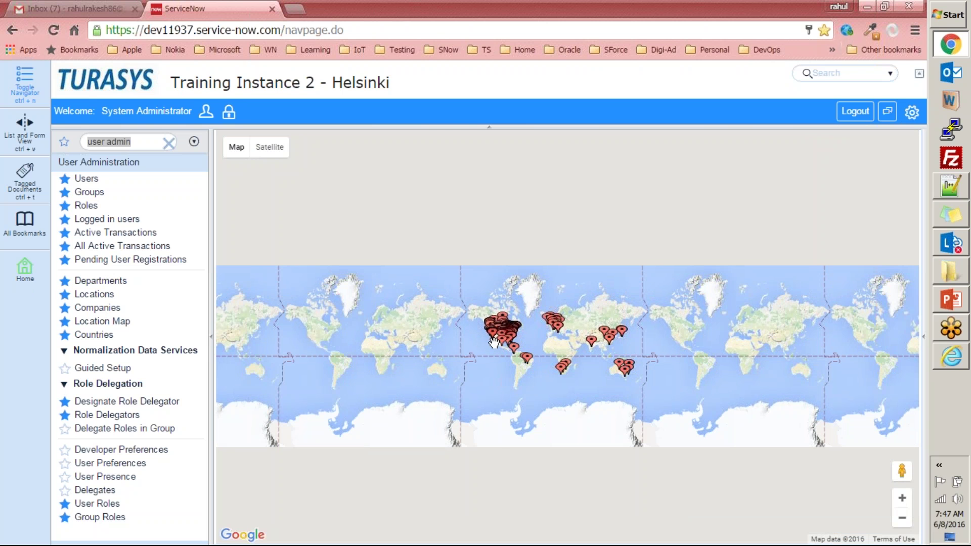
{"action": "scroll", "coordinate": [495, 343], "scroll_direction": "up", "scroll_amount": 3}
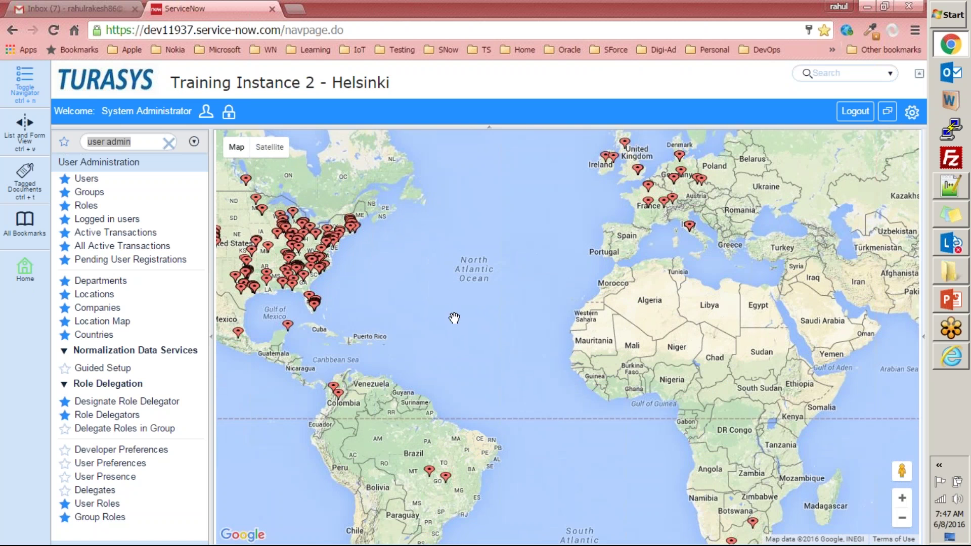
- Open Countries, start a new country record, then abandon it without saving
{"action": "left_click", "coordinate": [101, 336]}
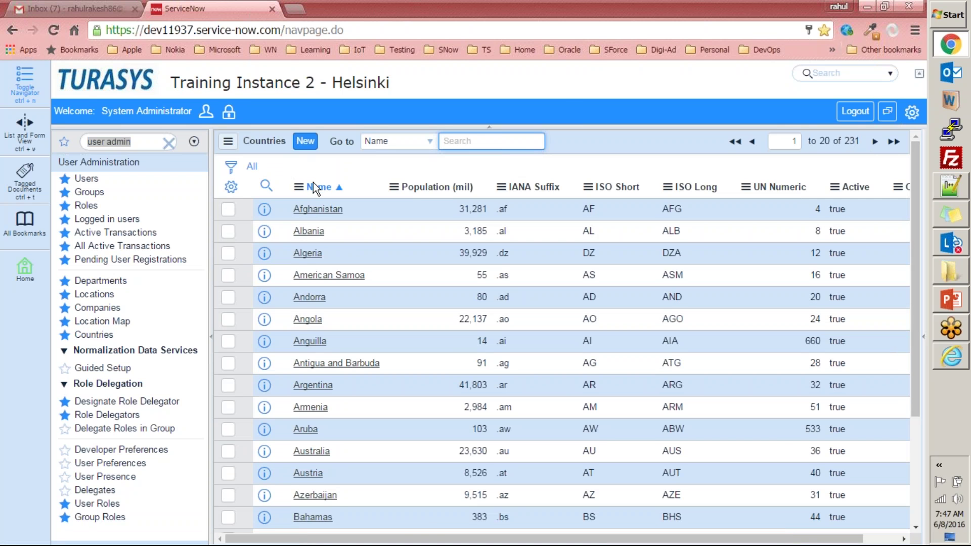
{"action": "left_click", "coordinate": [307, 143]}
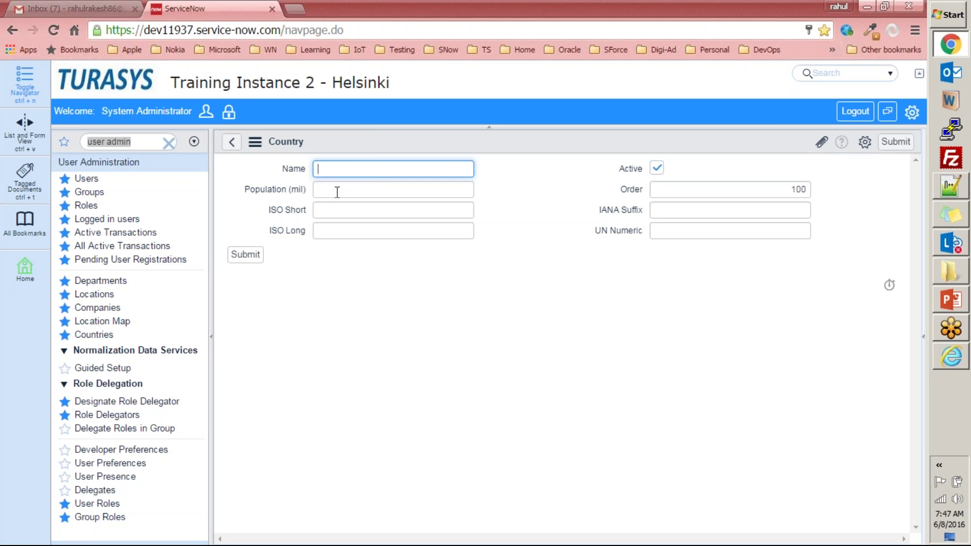
{"action": "left_click", "coordinate": [355, 193]}
{"action": "left_click", "coordinate": [318, 211]}
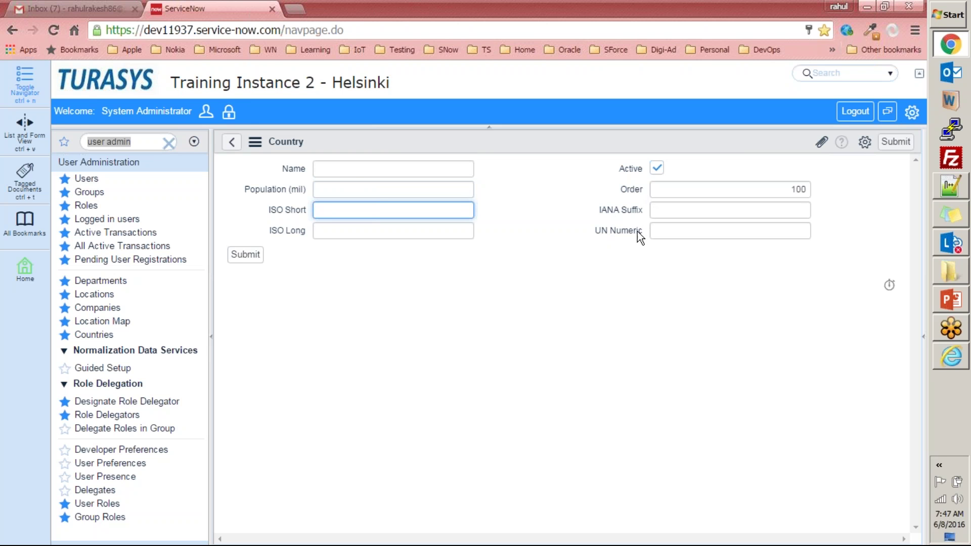
{"action": "left_click", "coordinate": [231, 141]}
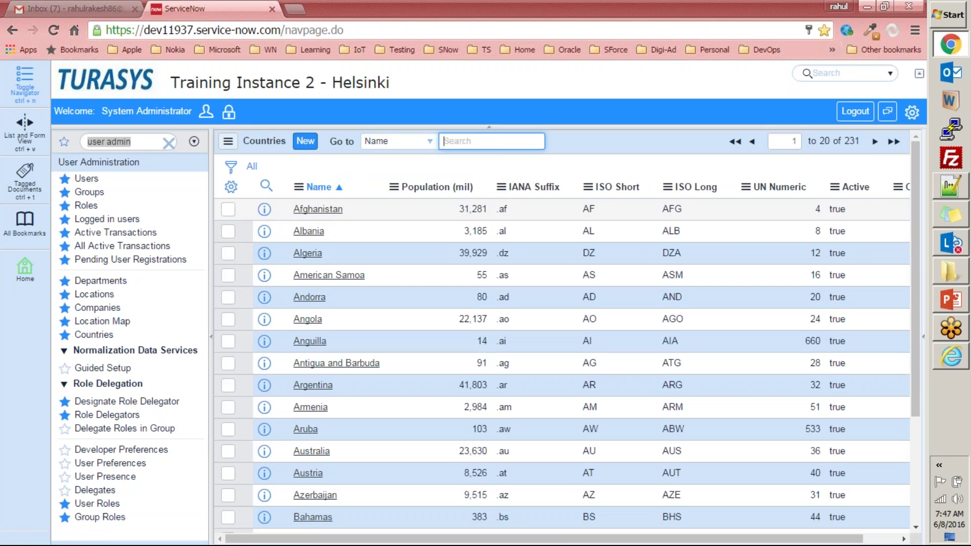
- Inspect the Afghanistan record, glance at Companies, then scroll the Countries list sideways
{"action": "left_click", "coordinate": [324, 209]}
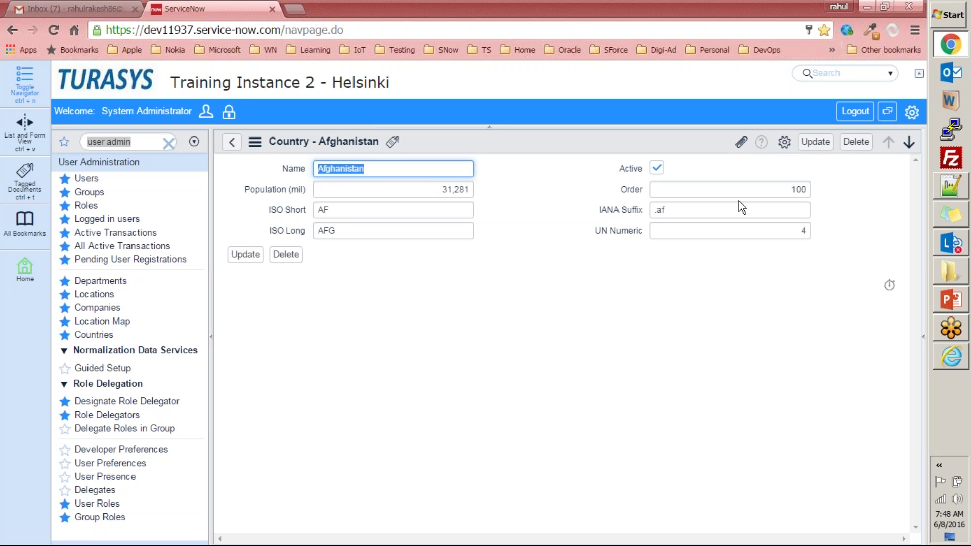
{"action": "left_click", "coordinate": [231, 143]}
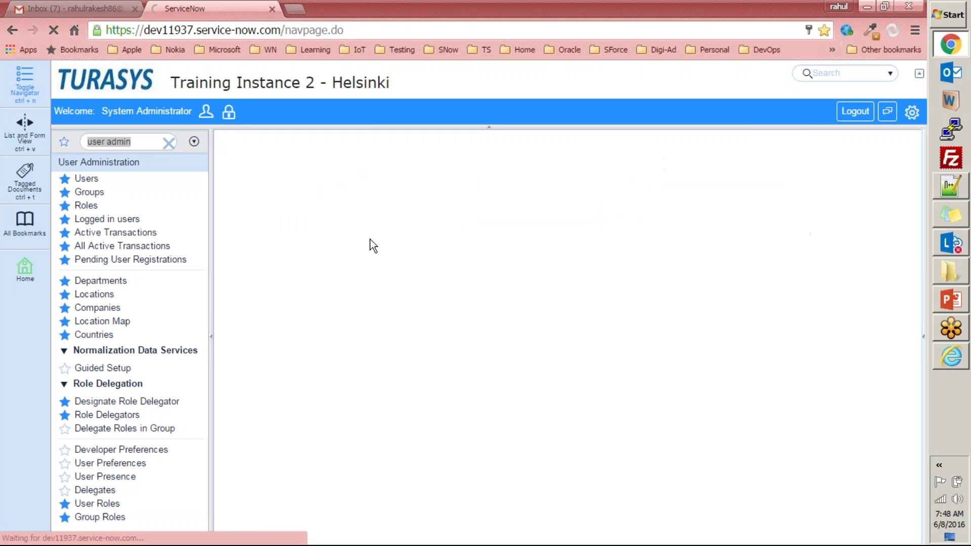
{"action": "scroll", "coordinate": [400, 260], "scroll_direction": "down", "scroll_amount": 3}
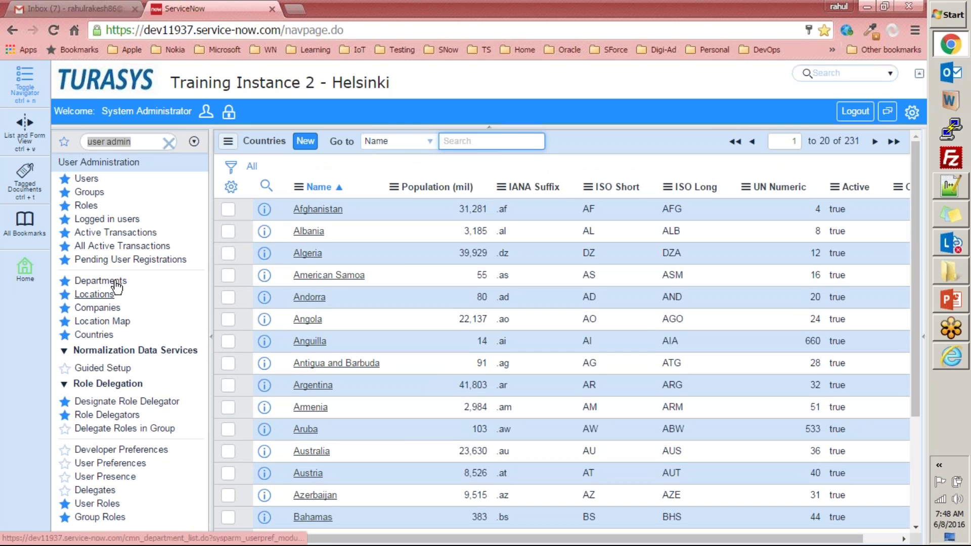
{"action": "left_click", "coordinate": [97, 308]}
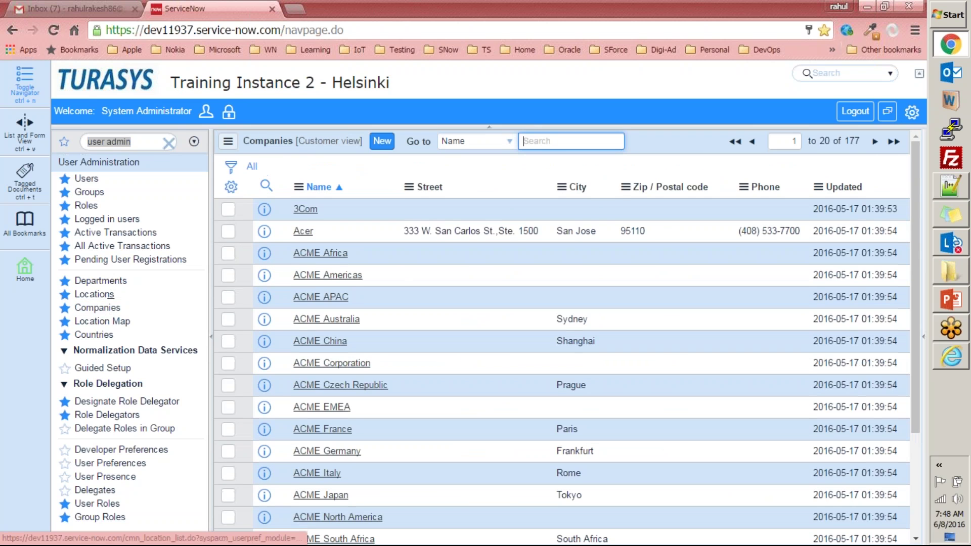
{"action": "left_click", "coordinate": [103, 336]}
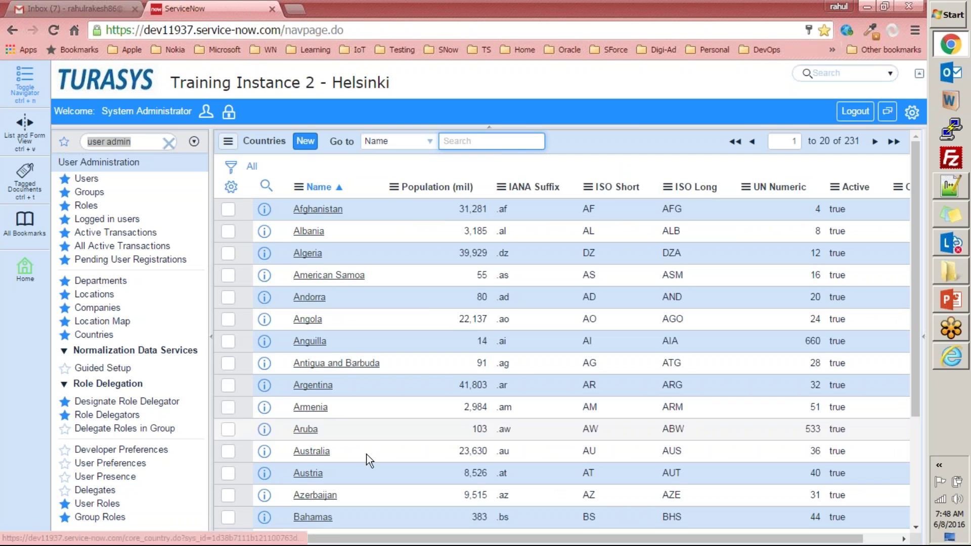
{"action": "left_click_drag", "start_coordinate": [338, 540], "coordinate": [532, 545]}
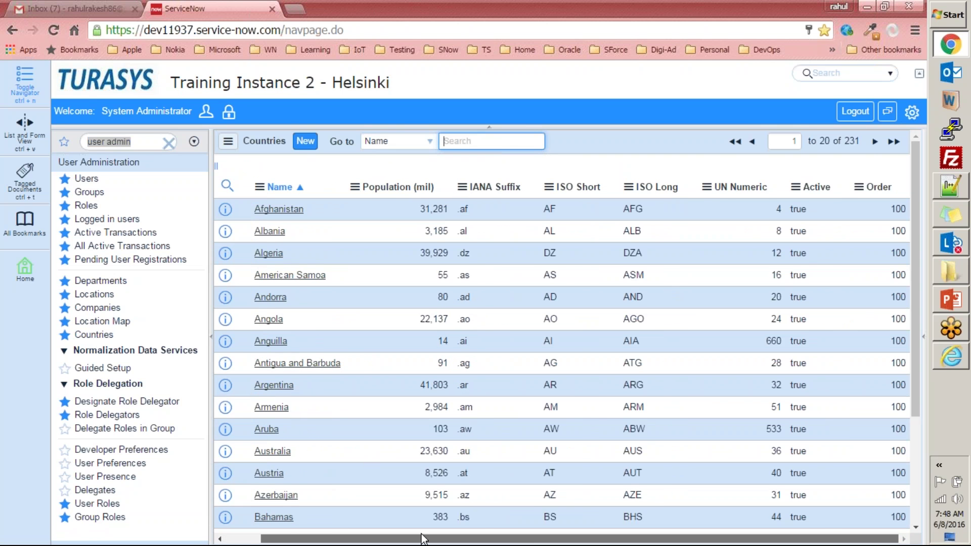
{"action": "left_click_drag", "start_coordinate": [424, 539], "coordinate": [233, 502]}
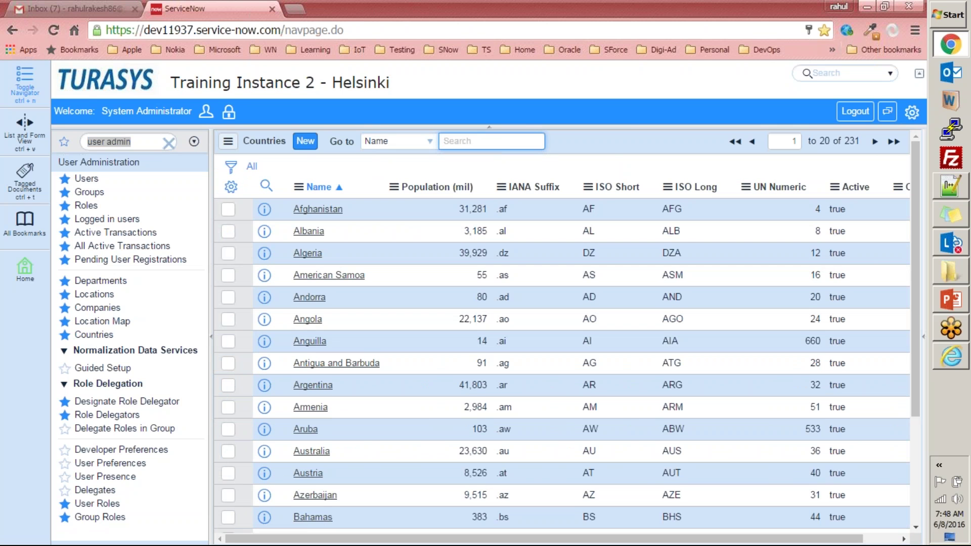
{"action": "left_click_drag", "start_coordinate": [154, 281], "coordinate": [150, 339]}
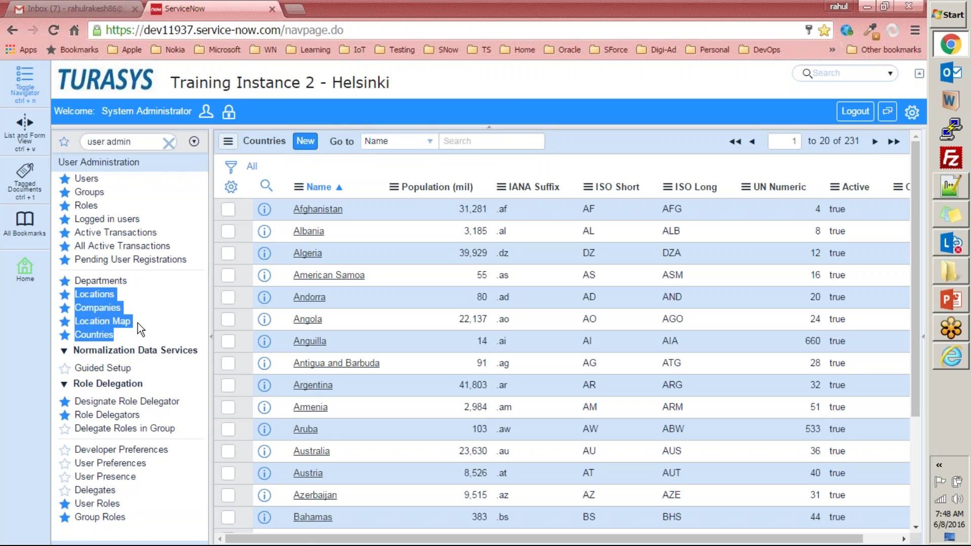
- View Users and a blank new user form, then switch to the 25-record Groups list
{"action": "left_click", "coordinate": [87, 179]}
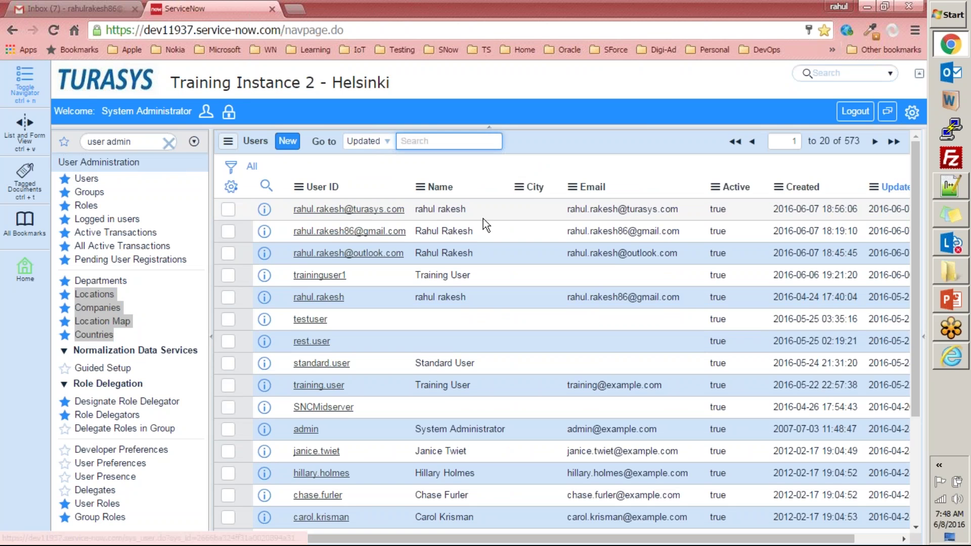
{"action": "left_click", "coordinate": [287, 141]}
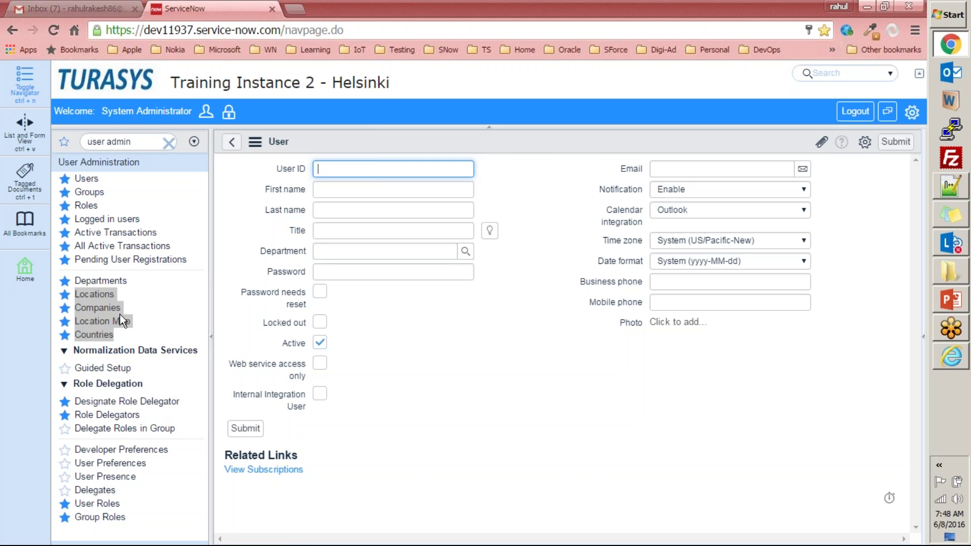
{"action": "left_click", "coordinate": [93, 193]}
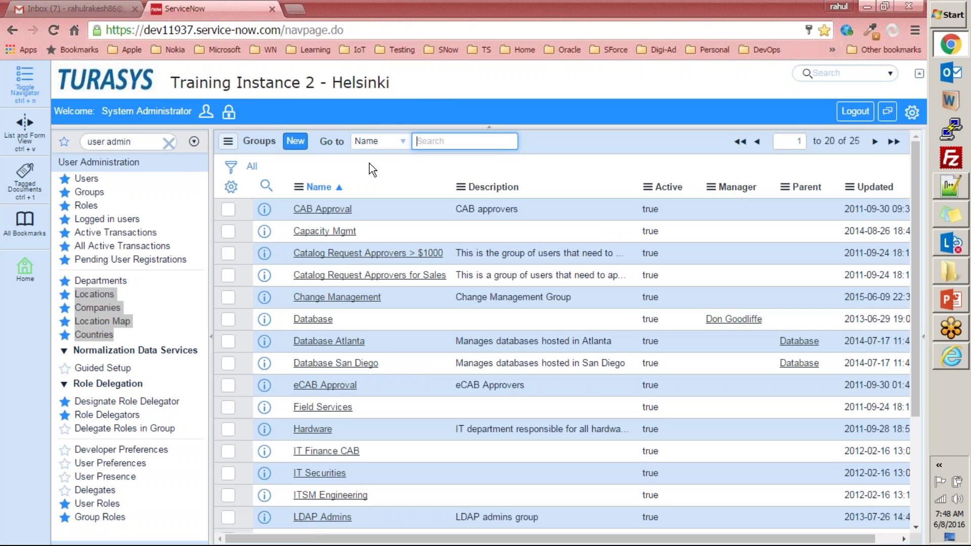
{"action": "left_click", "coordinate": [435, 84]}
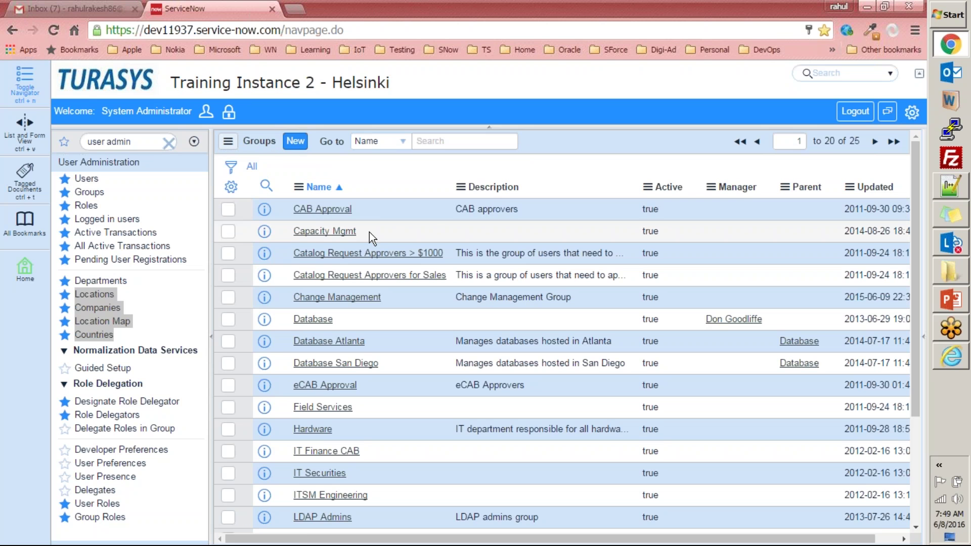
- In CAB Approval, move roles agent_admin through catalog_admin into the role editor, then cancel
{"action": "mouse_move", "coordinate": [25, 268]}
{"action": "left_click", "coordinate": [335, 209]}
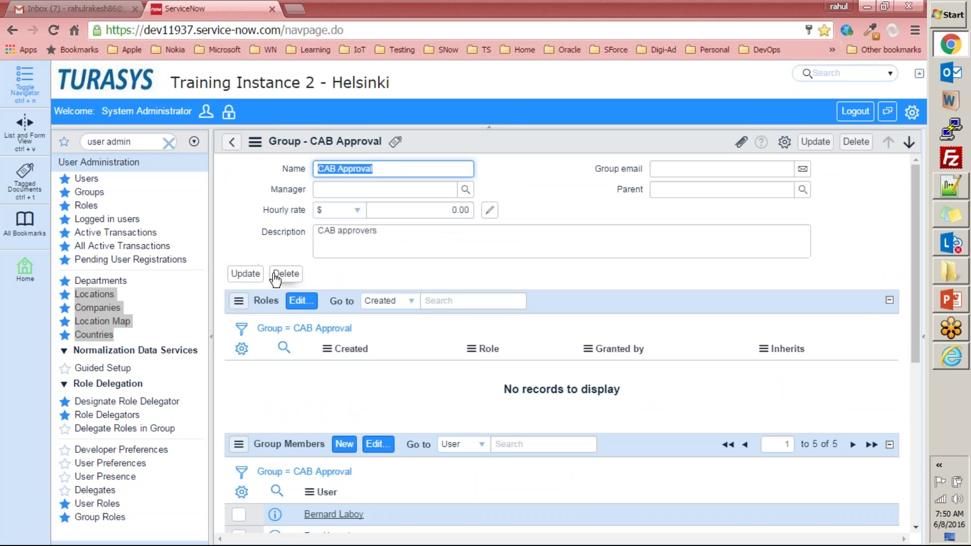
{"action": "left_click", "coordinate": [303, 312]}
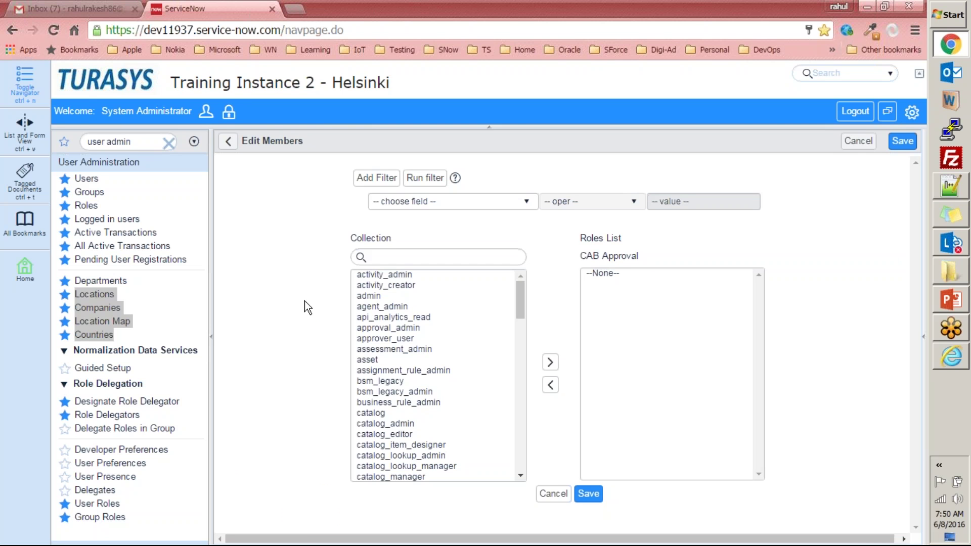
{"action": "left_click_drag", "start_coordinate": [384, 306], "coordinate": [400, 423]}
{"action": "left_click", "coordinate": [550, 363]}
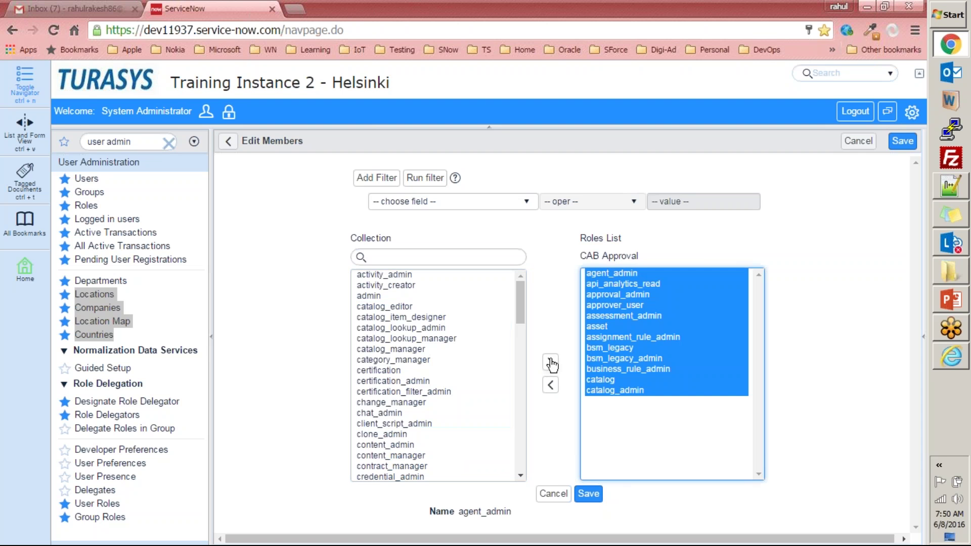
{"action": "left_click", "coordinate": [560, 498]}
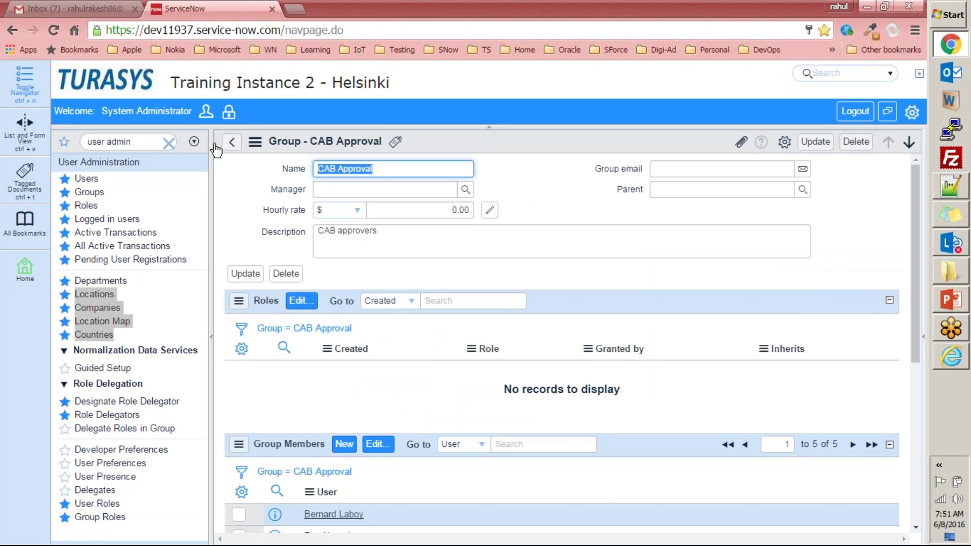
- Start a new incident and browse the Assignment group lookup without choosing a group
{"action": "left_click", "coordinate": [148, 142]}
{"action": "type", "text": "incid"}
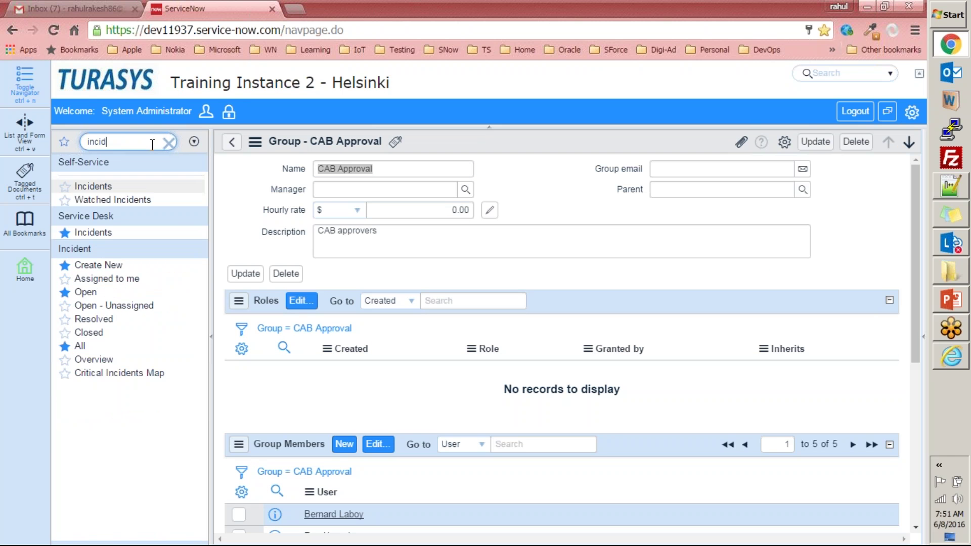
{"action": "left_click", "coordinate": [100, 265]}
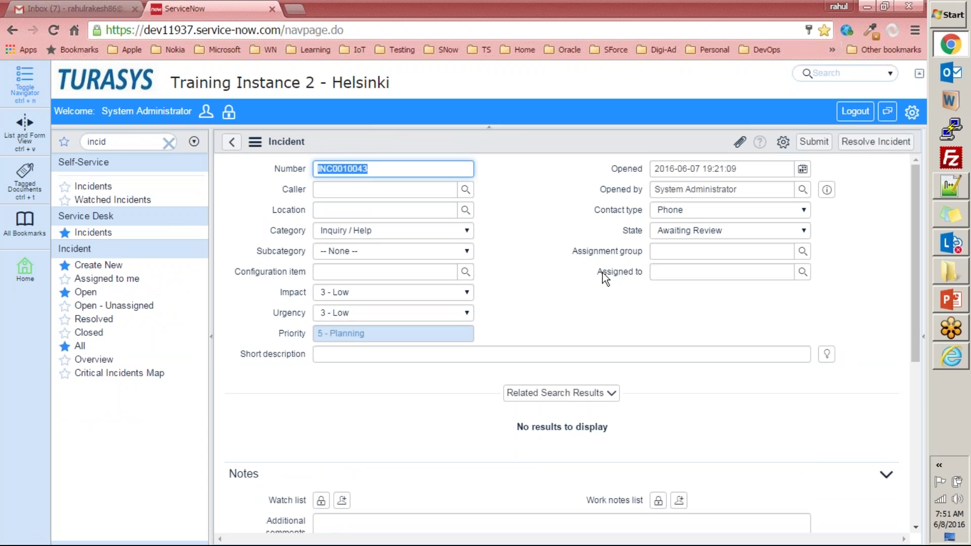
{"action": "left_click_drag", "start_coordinate": [567, 247], "coordinate": [619, 250]}
{"action": "left_click_drag", "start_coordinate": [823, 254], "coordinate": [824, 252]}
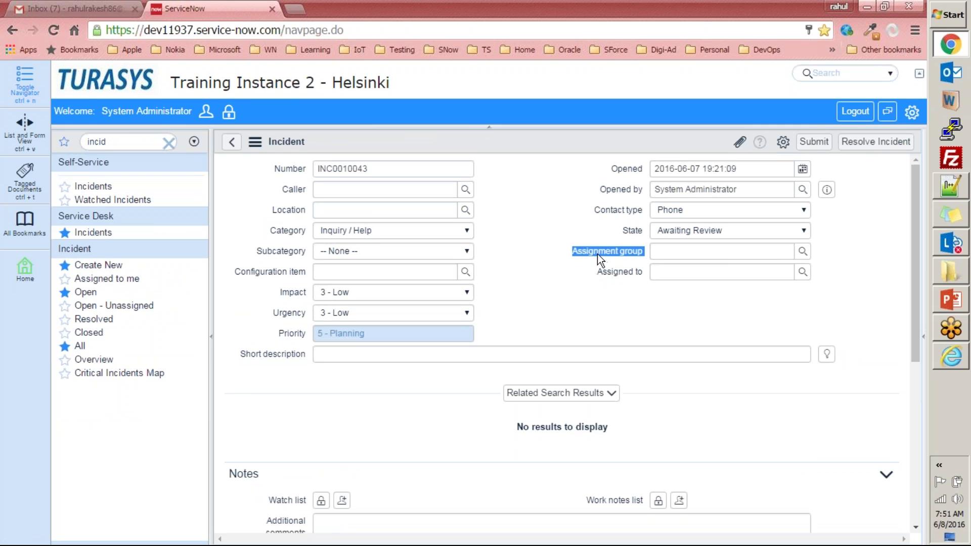
{"action": "left_click", "coordinate": [837, 256]}
{"action": "left_click", "coordinate": [802, 251]}
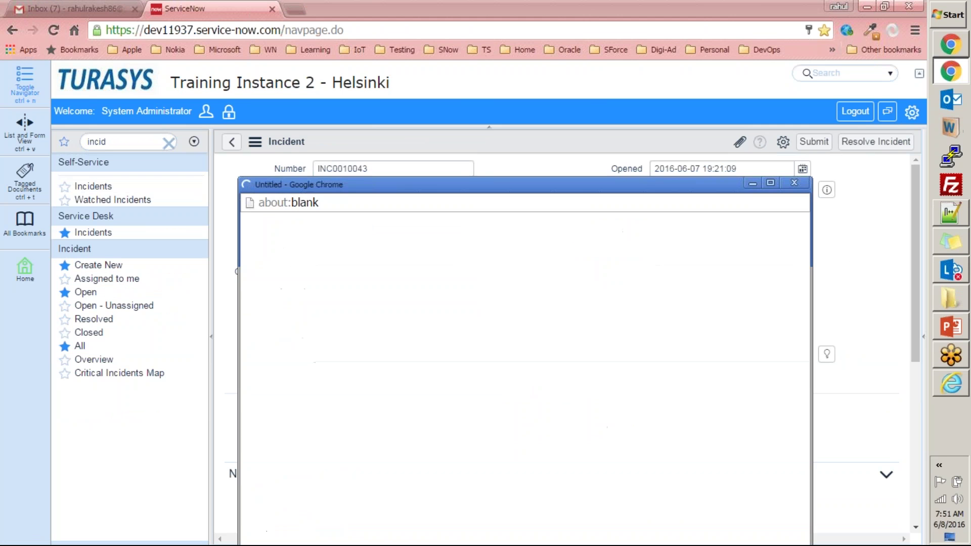
{"action": "left_click_drag", "start_coordinate": [483, 184], "coordinate": [479, 118]}
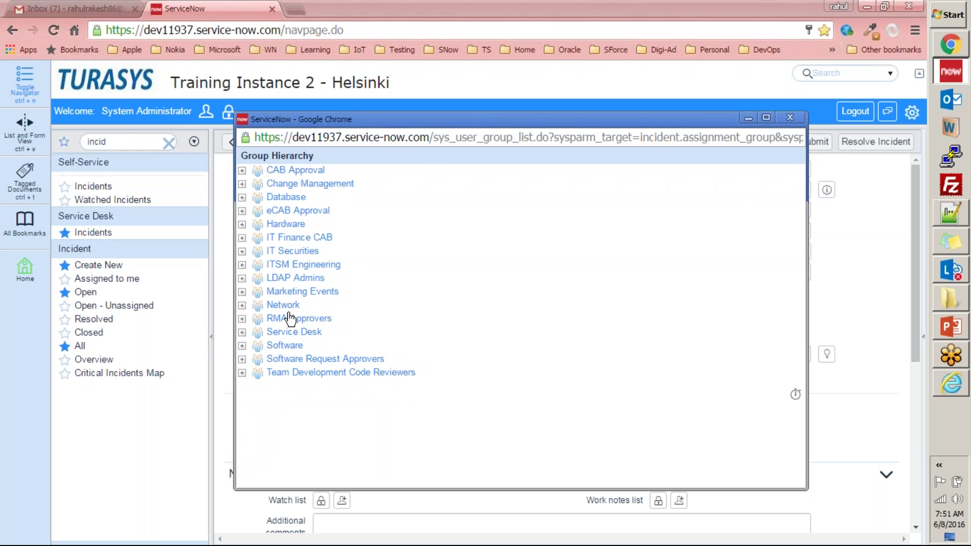
{"action": "left_click", "coordinate": [790, 117]}
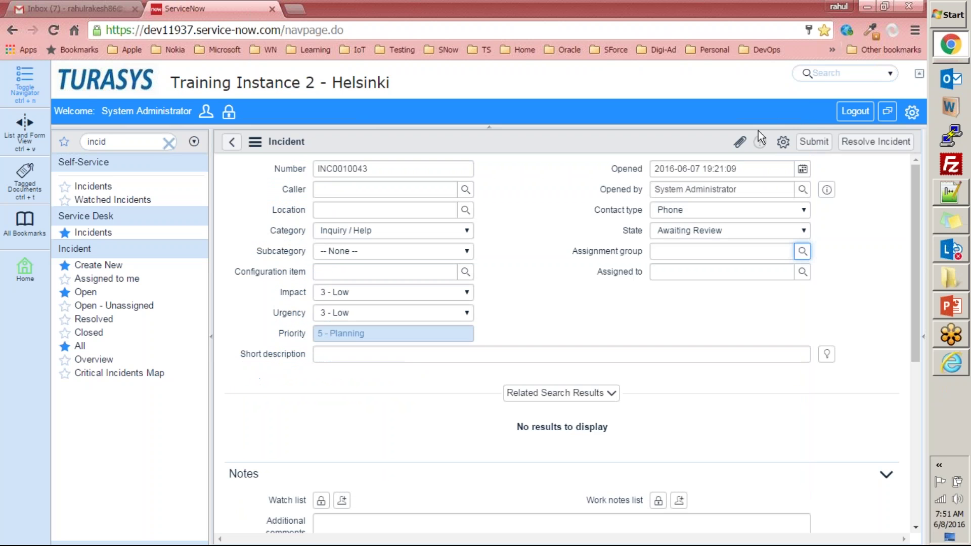
- Try IT Finance CAB as assignment group, check its assignable users, then clear it
{"action": "left_click", "coordinate": [574, 268]}
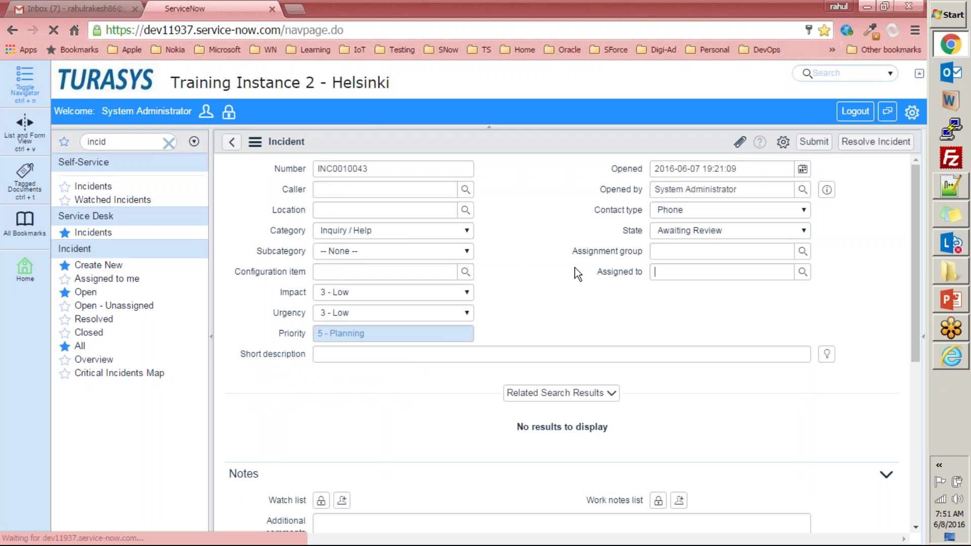
{"action": "left_click", "coordinate": [802, 252]}
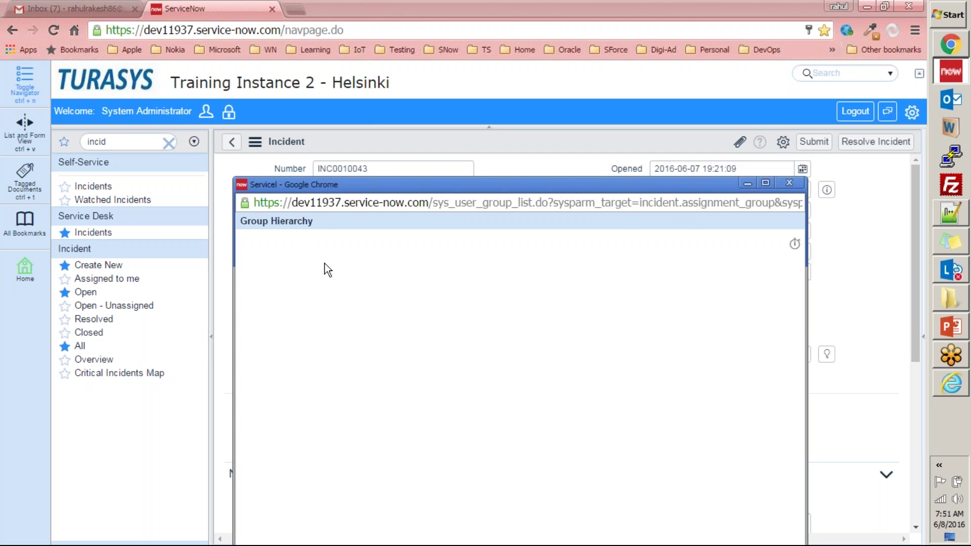
{"action": "left_click", "coordinate": [298, 303]}
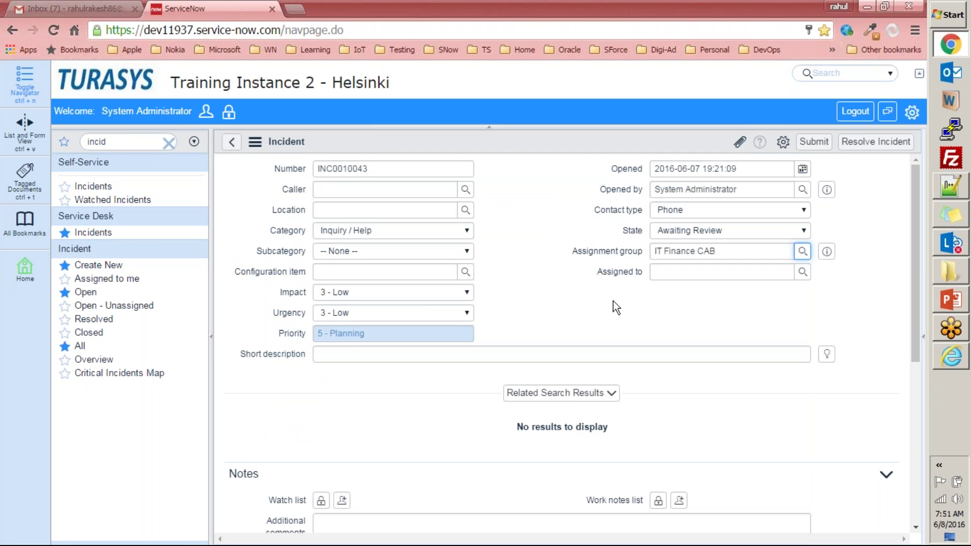
{"action": "left_click", "coordinate": [803, 272]}
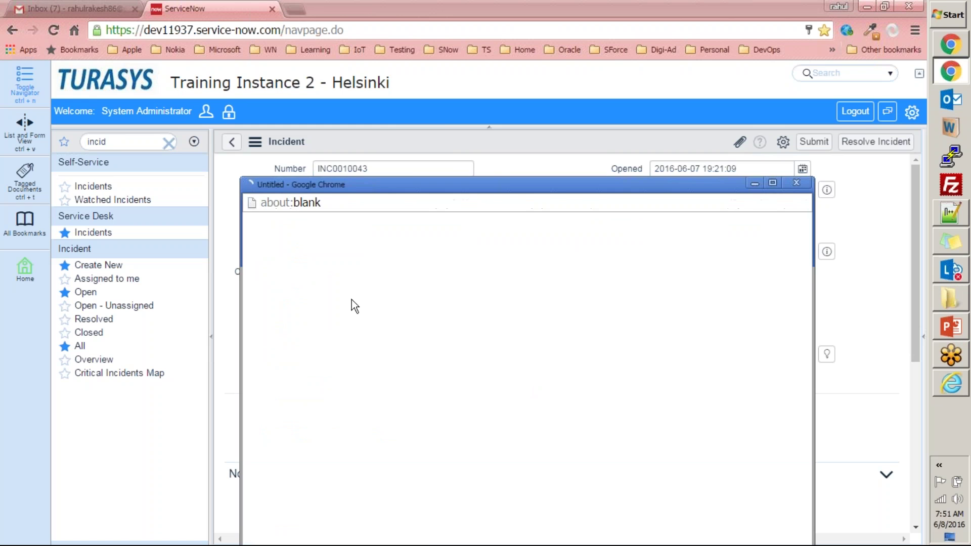
{"action": "left_click", "coordinate": [803, 183]}
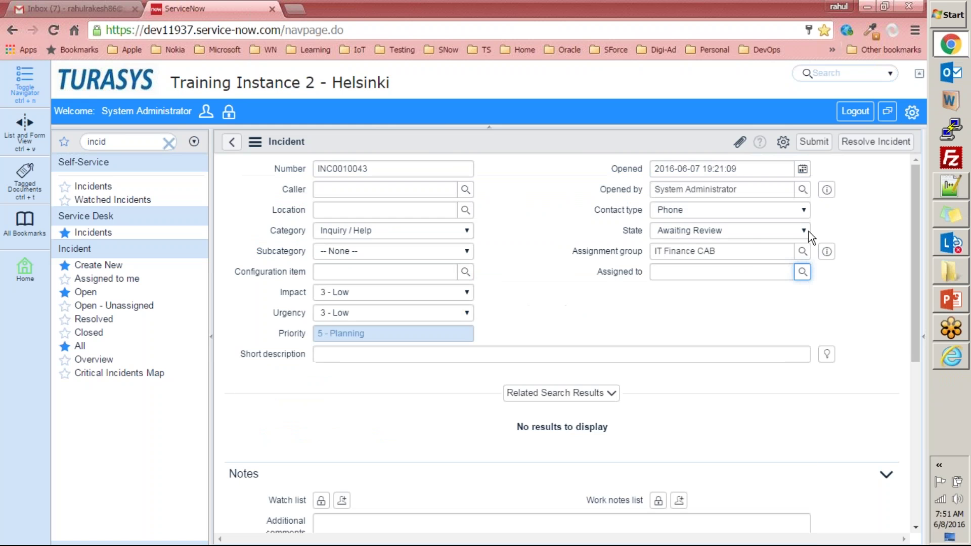
{"action": "triple_click", "coordinate": [640, 249]}
{"action": "key", "text": "BackSpace"}
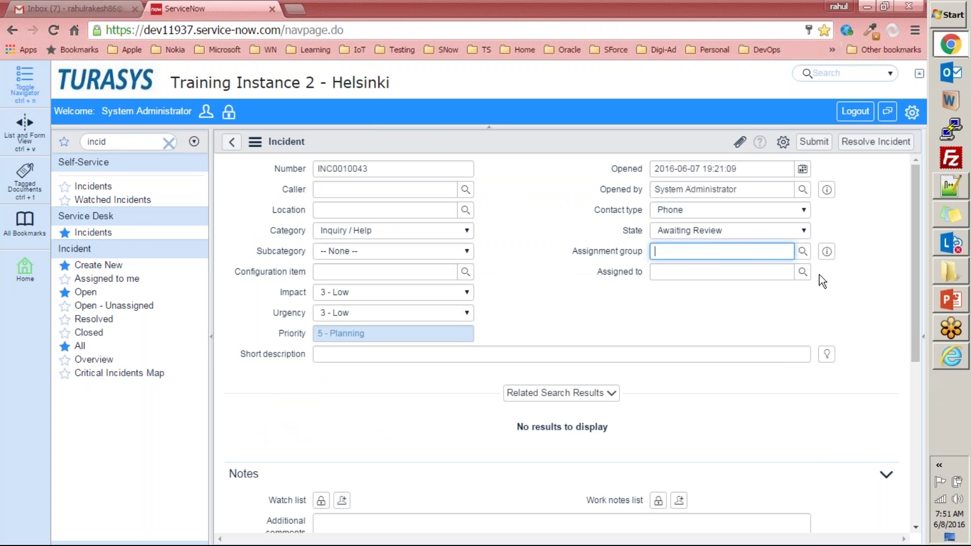
- Assign the incident to a listed user, then clear the Assigned to field again
{"action": "left_click", "coordinate": [803, 271]}
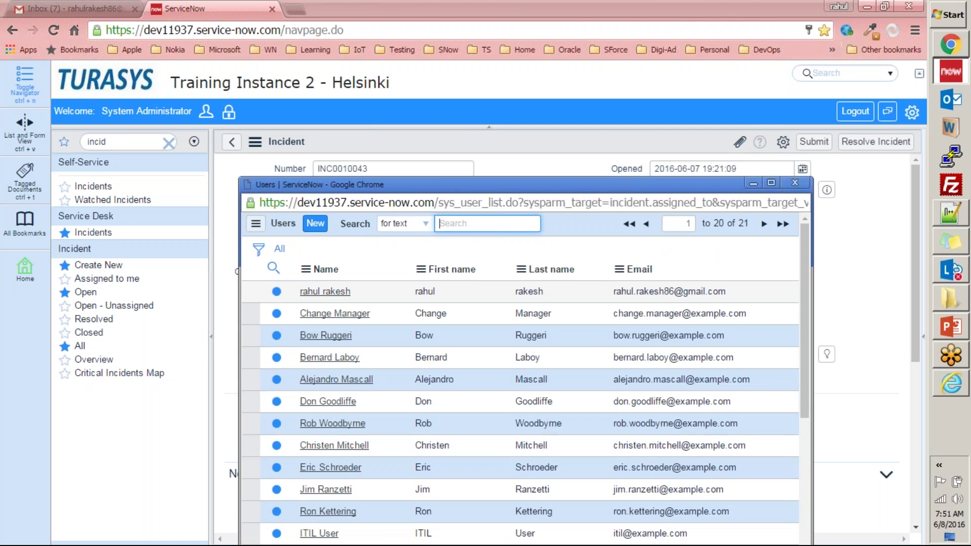
{"action": "left_click", "coordinate": [319, 287]}
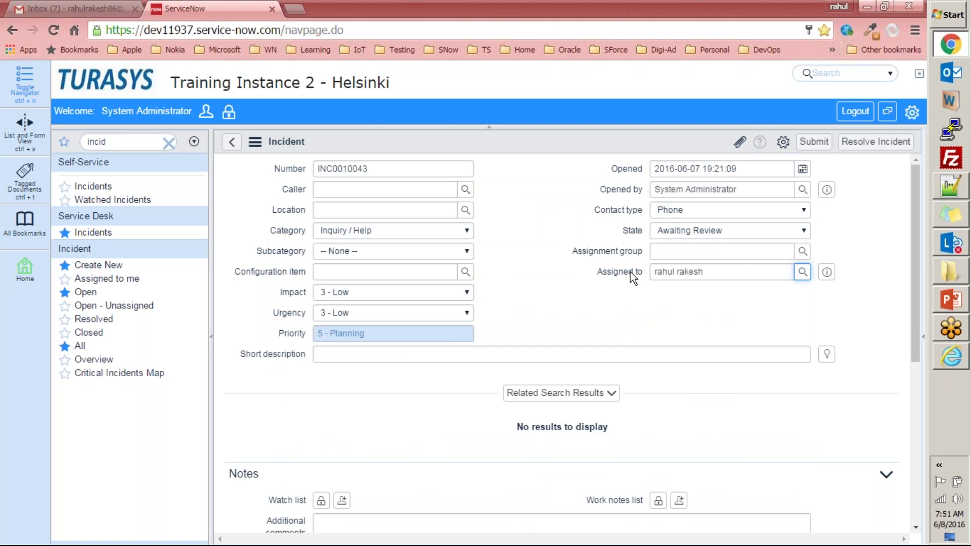
{"action": "mouse_move", "coordinate": [633, 271]}
{"action": "left_click", "coordinate": [597, 270]}
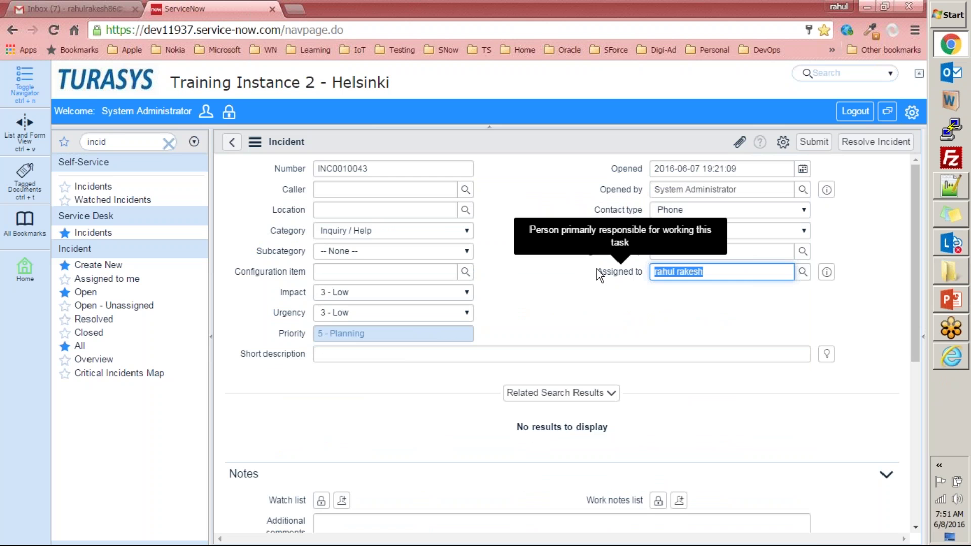
{"action": "key", "text": "BackSpace"}
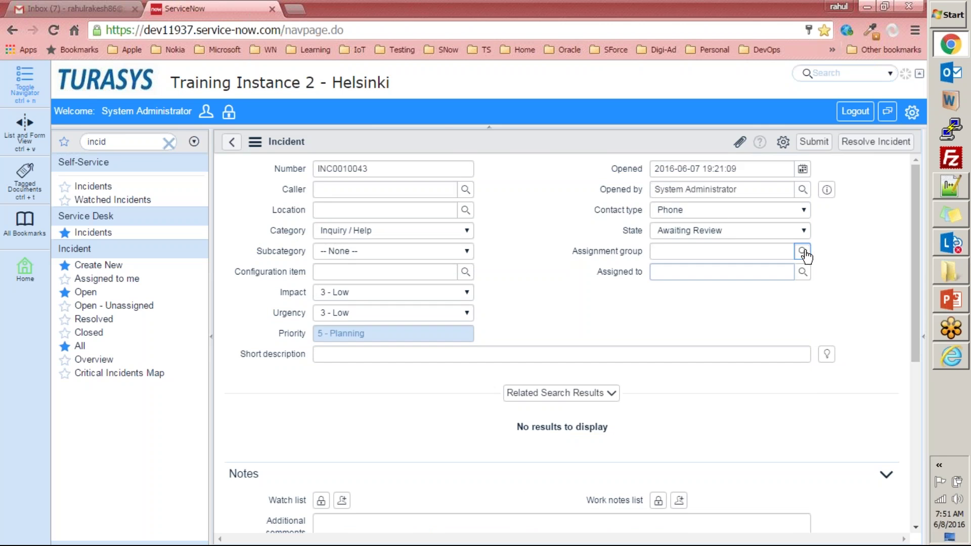
- Set the assignment group to Hardware, review its assignable users, then filter the navigator for 'user ad'
{"action": "left_click", "coordinate": [803, 251]}
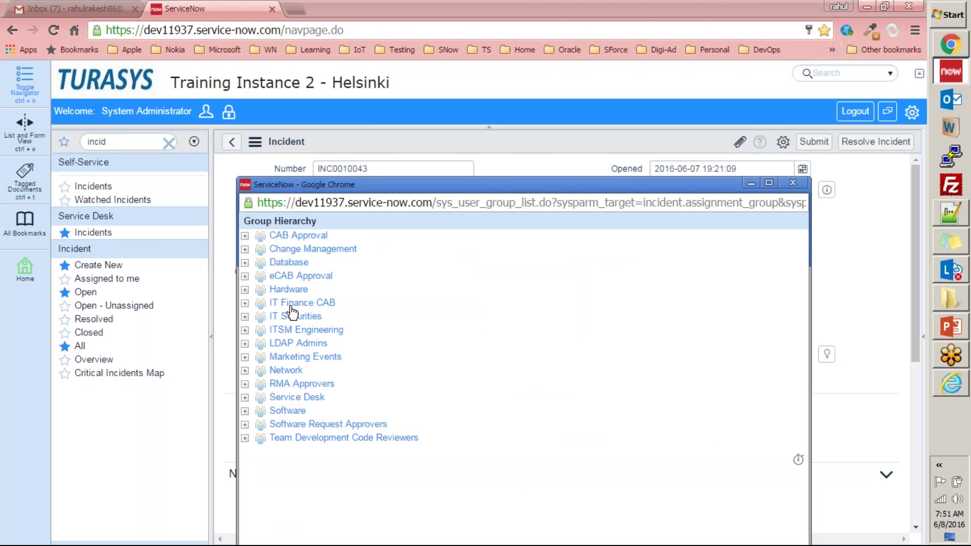
{"action": "left_click", "coordinate": [287, 290]}
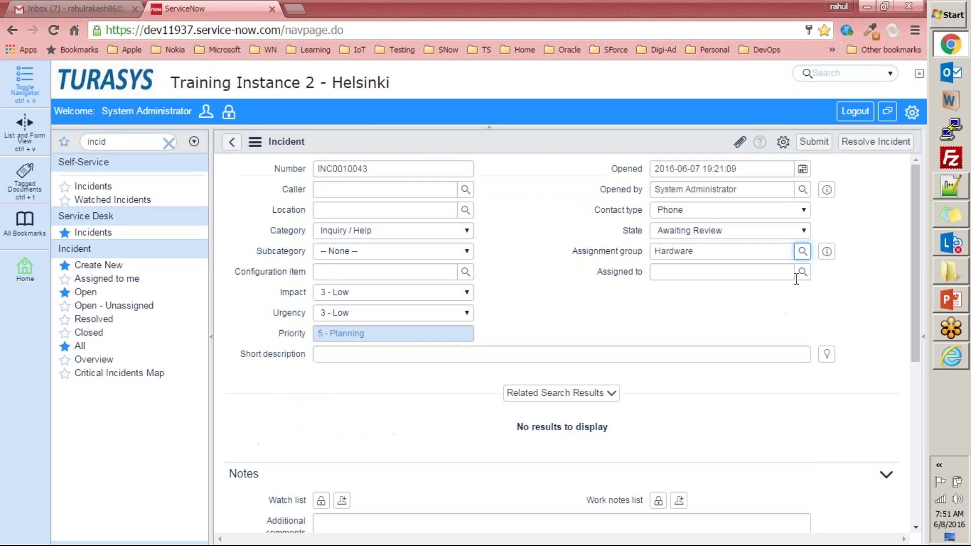
{"action": "left_click", "coordinate": [805, 273]}
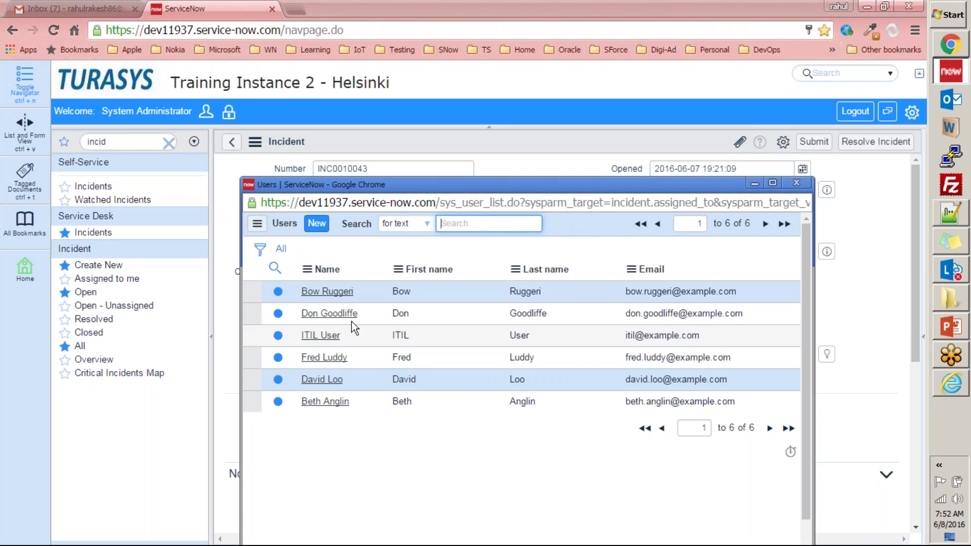
{"action": "left_click", "coordinate": [797, 183]}
{"action": "left_click", "coordinate": [134, 142]}
{"action": "type", "text": "user"}
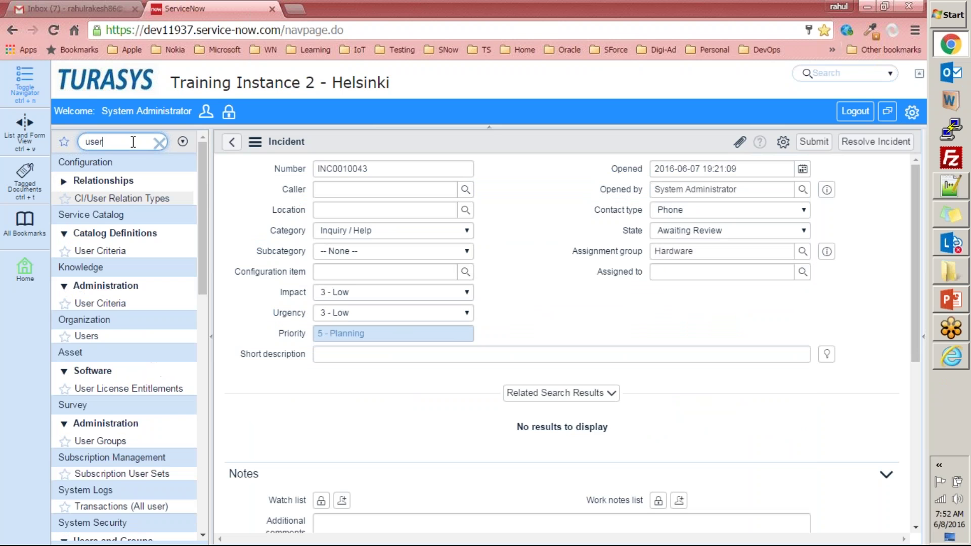
{"action": "type", "text": " ad"}
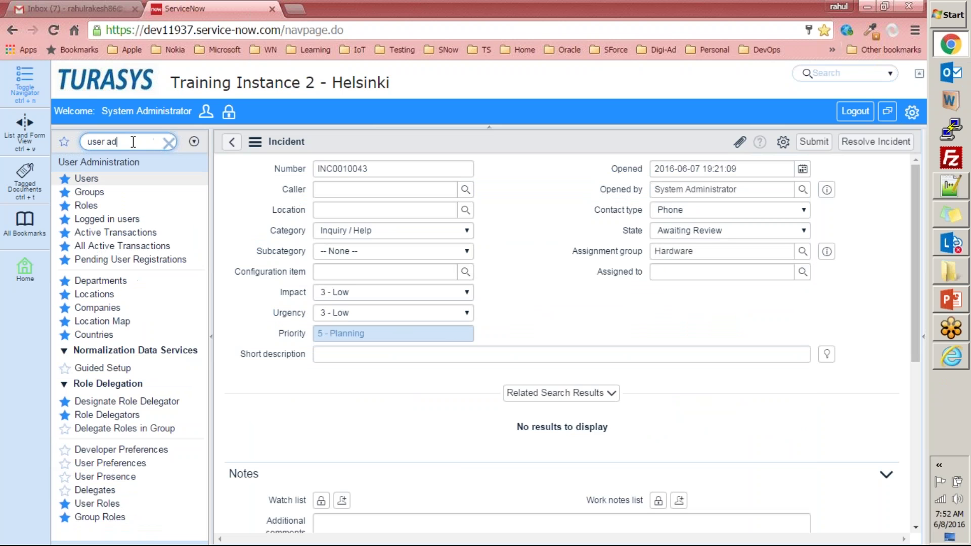
- Leave the unsaved incident and open the Hardware group record from User Administration
{"action": "left_click", "coordinate": [86, 178]}
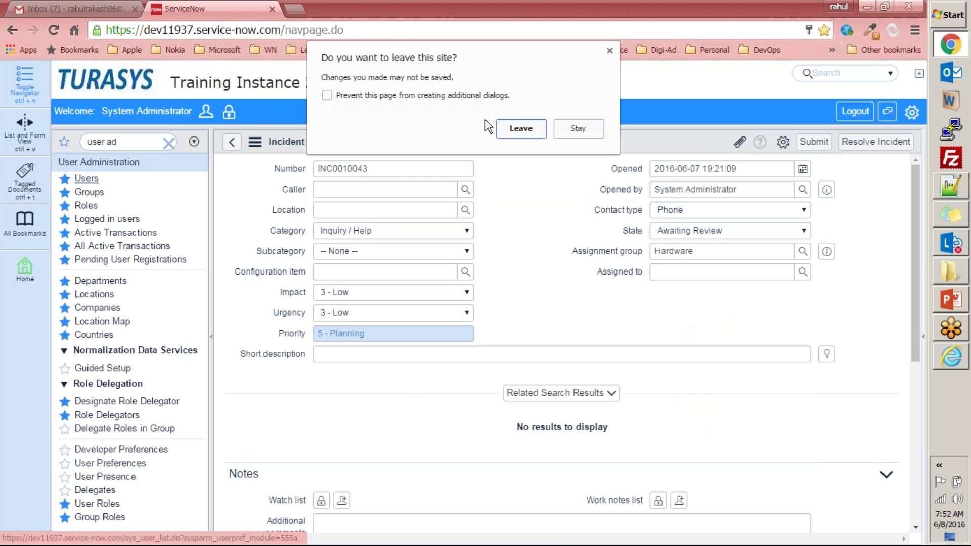
{"action": "left_click", "coordinate": [523, 131]}
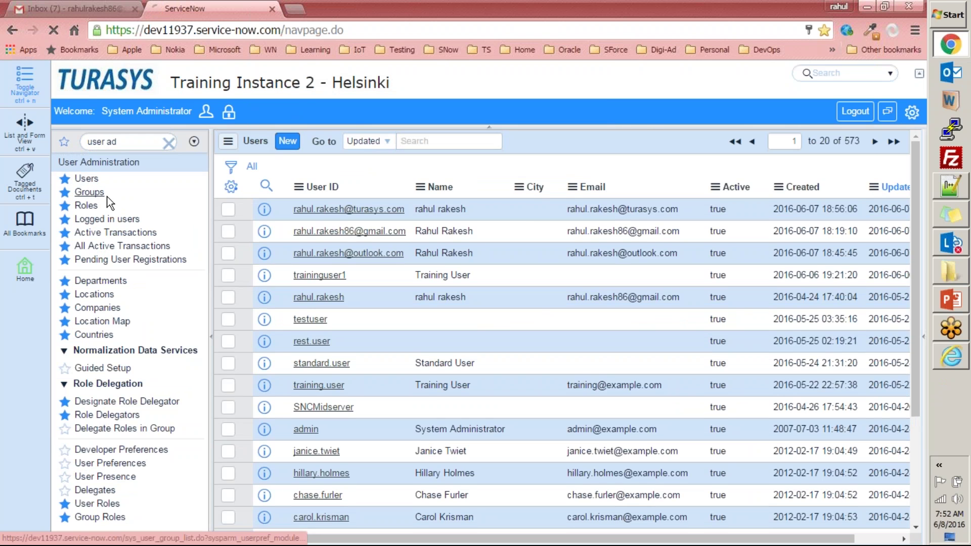
{"action": "left_click", "coordinate": [107, 199]}
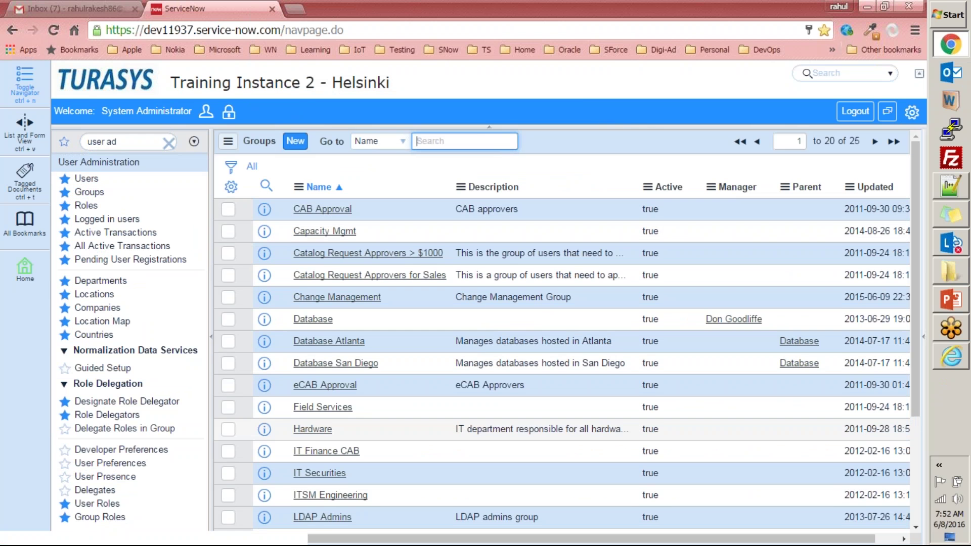
{"action": "left_click", "coordinate": [308, 429]}
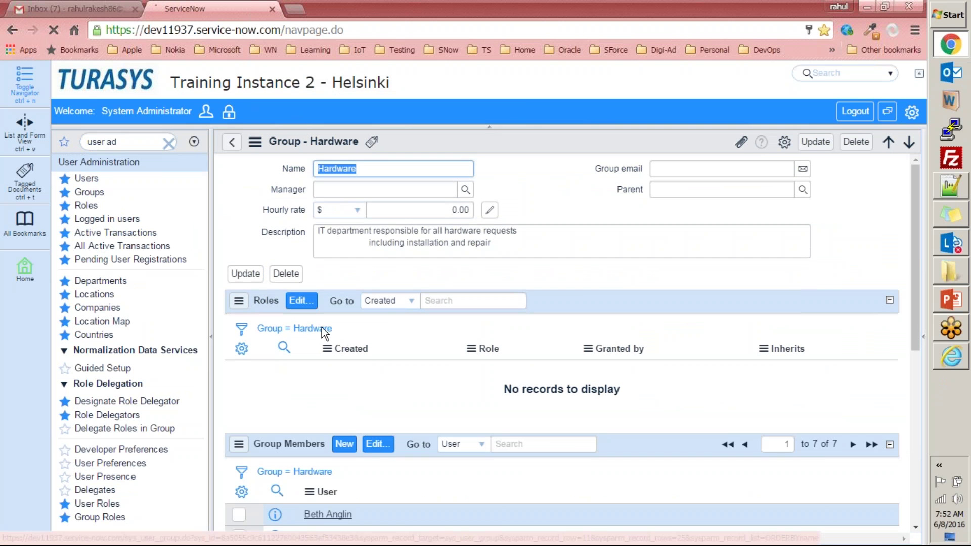
{"action": "scroll", "coordinate": [357, 335], "scroll_direction": "down", "scroll_amount": 5}
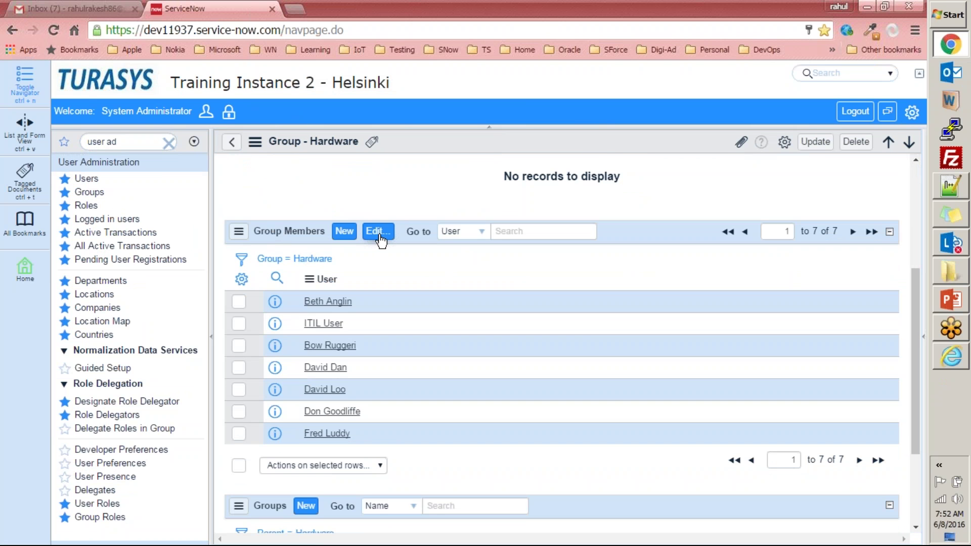
- Search the available users by name, move the match into Hardware's members, and save
{"action": "left_click", "coordinate": [378, 231]}
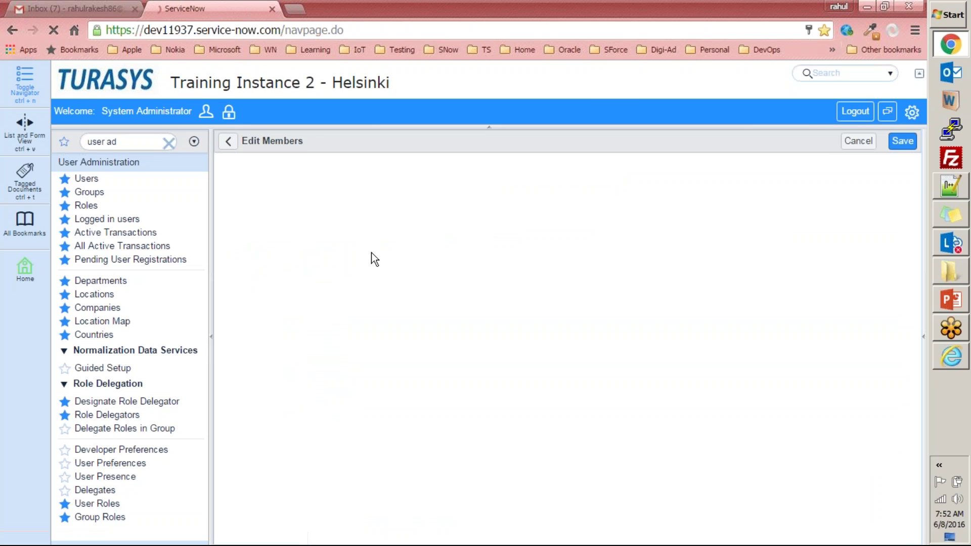
{"action": "left_click", "coordinate": [399, 258]}
{"action": "type", "text": "rahul"}
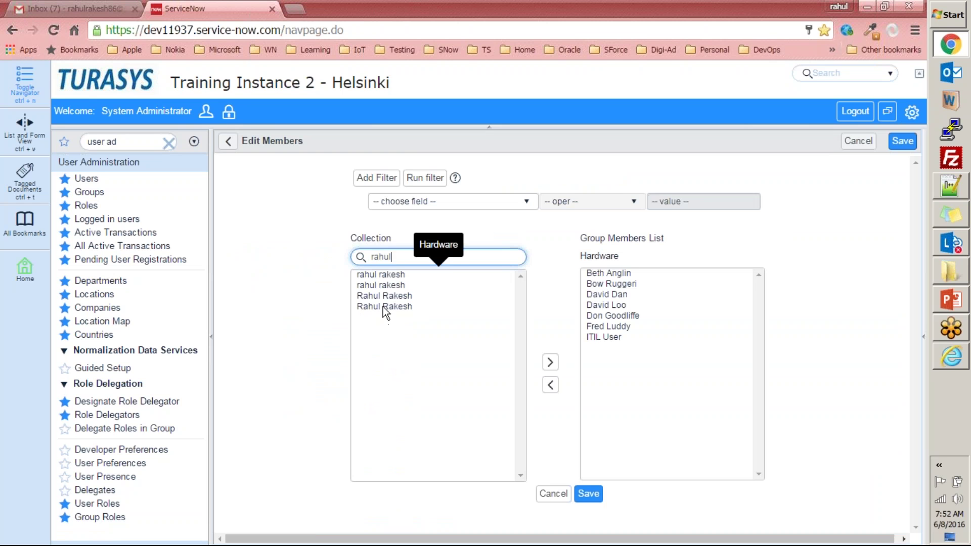
{"action": "left_click", "coordinate": [397, 277]}
{"action": "double_click", "coordinate": [390, 306]}
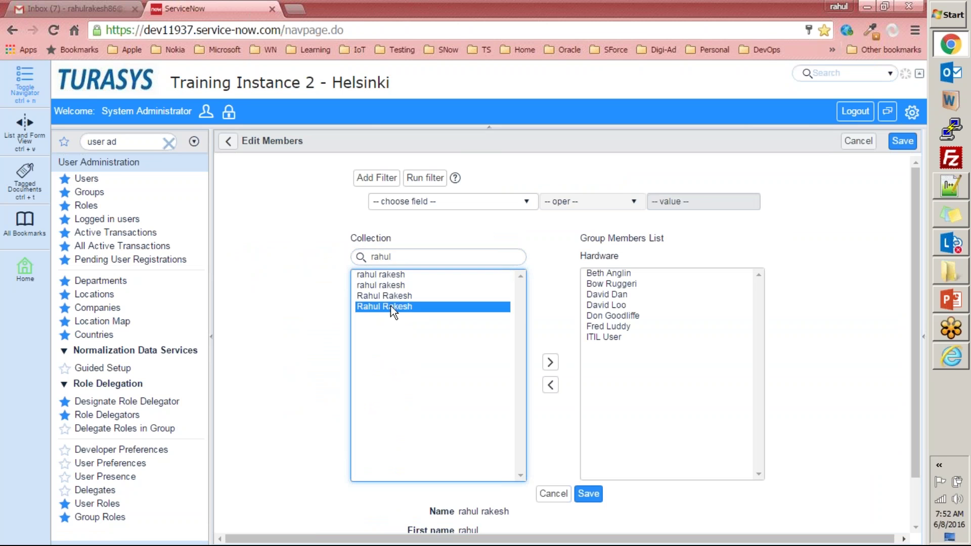
{"action": "left_click", "coordinate": [589, 493]}
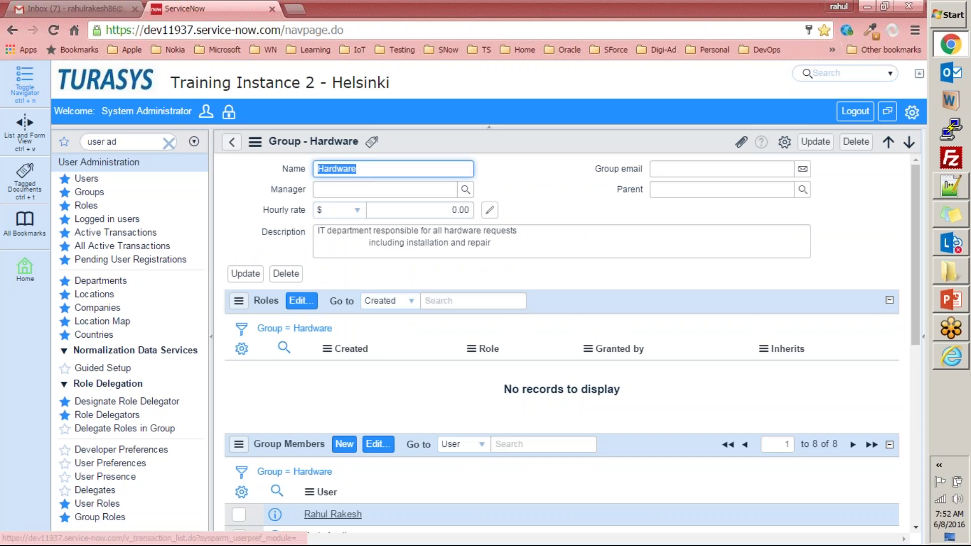
- Return to the Groups list and start a new incident via the 'incid' navigator filter
{"action": "left_click", "coordinate": [814, 143]}
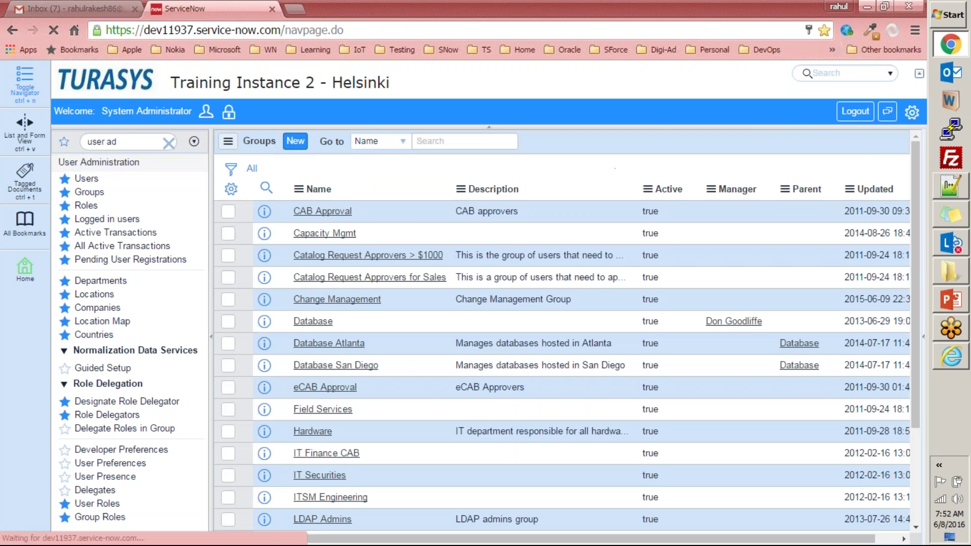
{"action": "triple_click", "coordinate": [126, 141]}
{"action": "type", "text": "incid"}
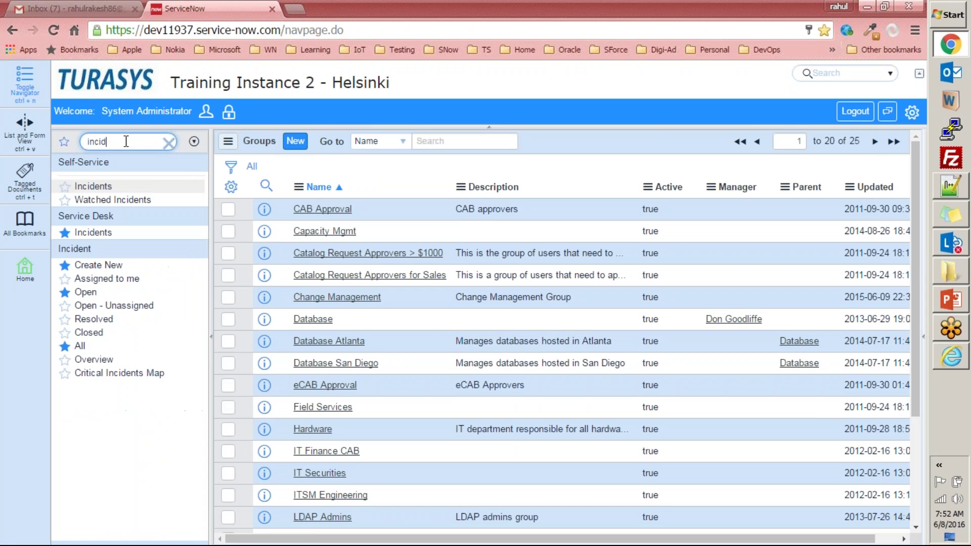
{"action": "left_click", "coordinate": [99, 265]}
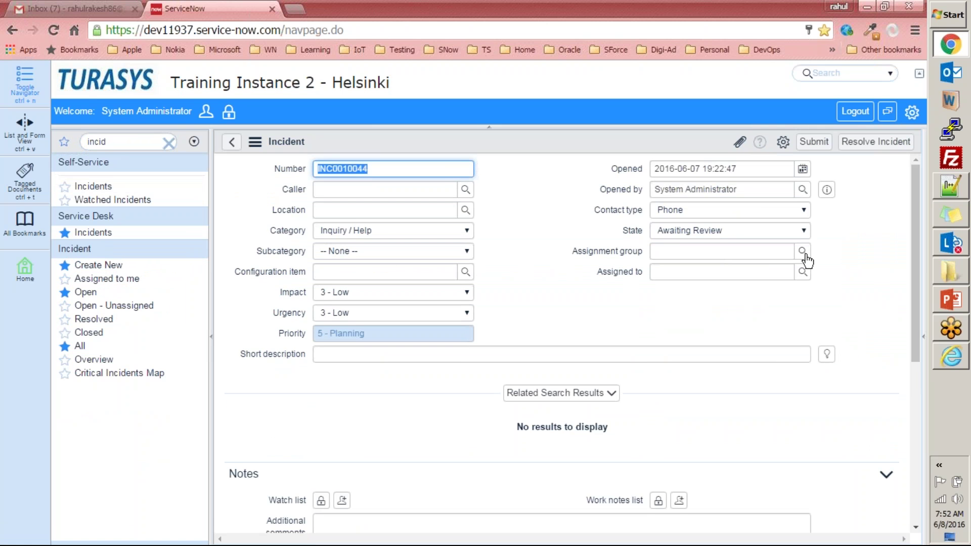
- Set the assignment group to Hardware, check its assignable users, then filter the navigator for 'groups'
{"action": "left_click", "coordinate": [803, 252]}
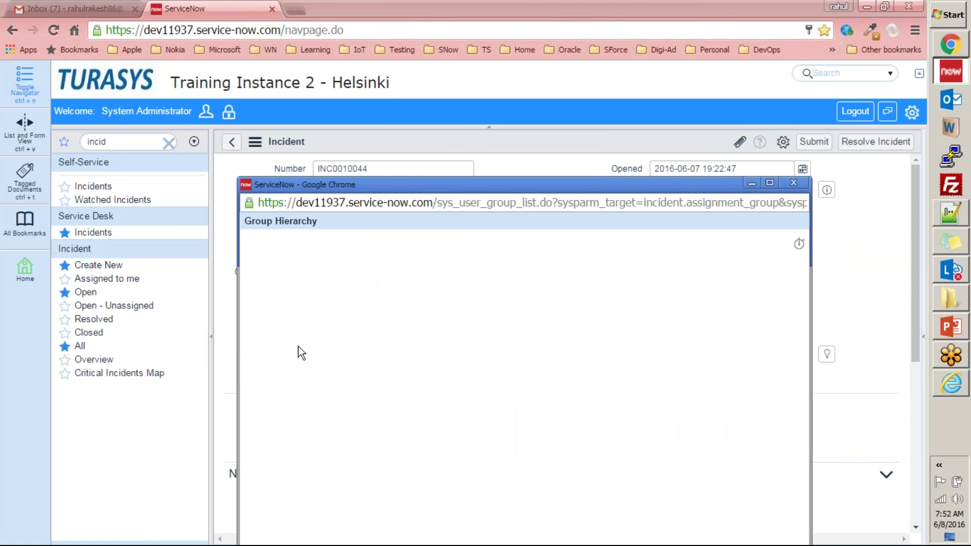
{"action": "left_click", "coordinate": [290, 290]}
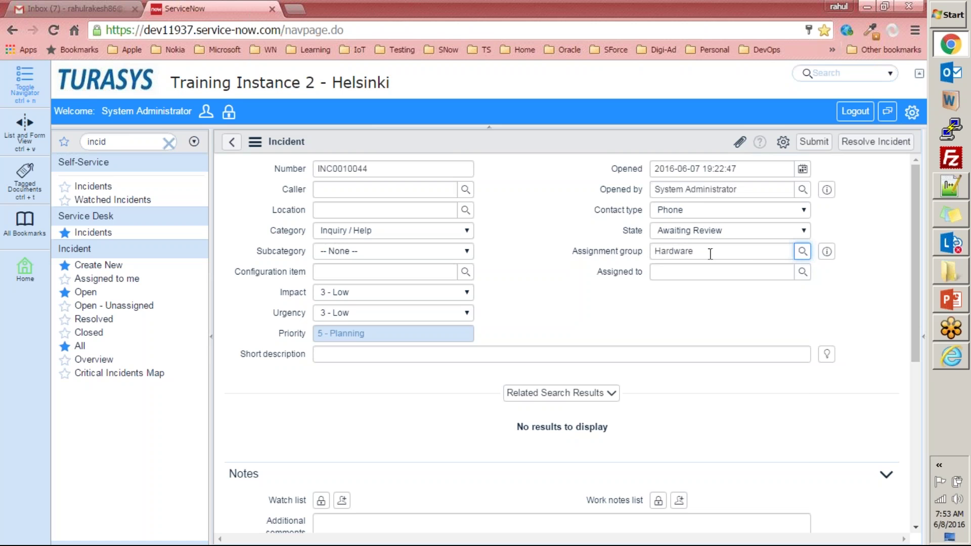
{"action": "left_click", "coordinate": [803, 272]}
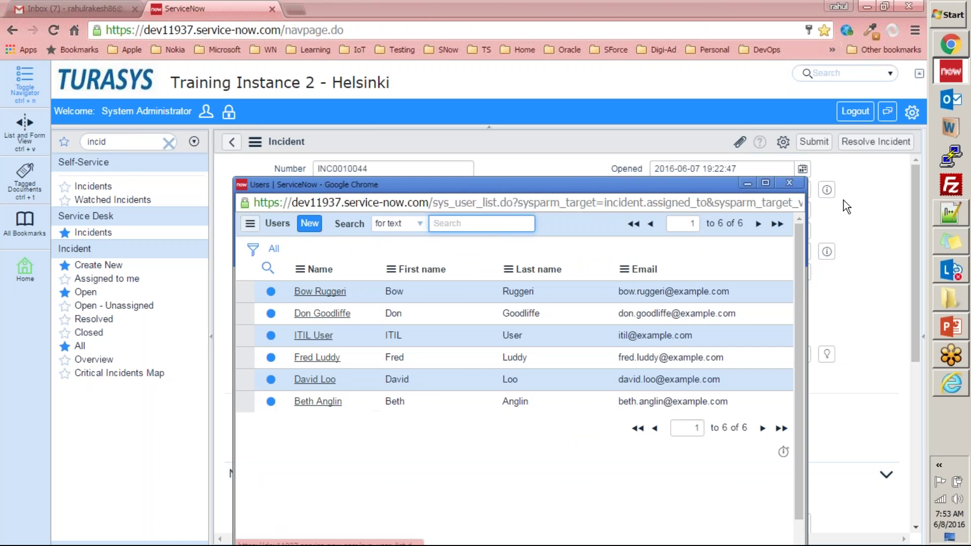
{"action": "left_click", "coordinate": [789, 183]}
{"action": "left_click", "coordinate": [131, 144]}
{"action": "type", "text": "groups"}
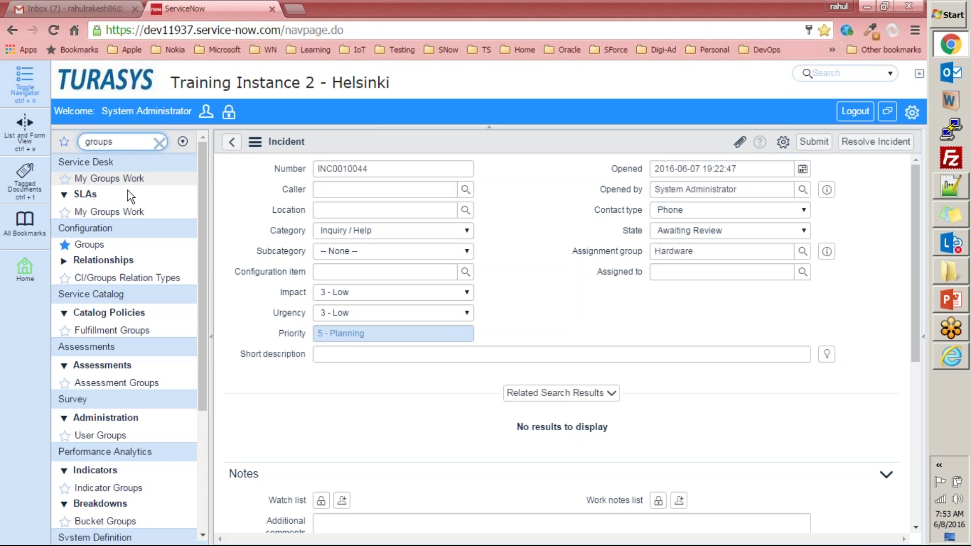
- Filter for 'user admin', leave the incident form, and open the Hardware group record
{"action": "key", "text": "ctrl+a"}
{"action": "type", "text": "user admin"}
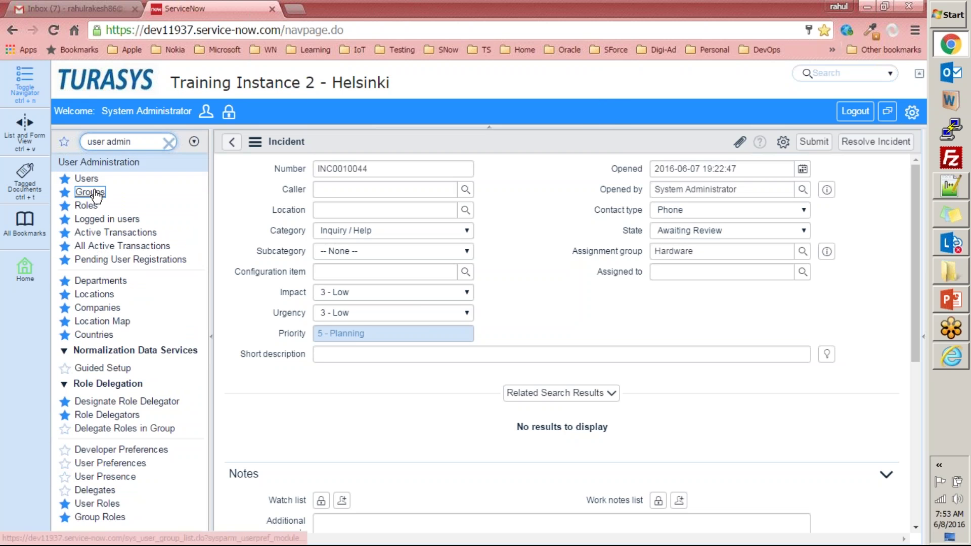
{"action": "left_click", "coordinate": [130, 193]}
{"action": "left_click", "coordinate": [520, 129]}
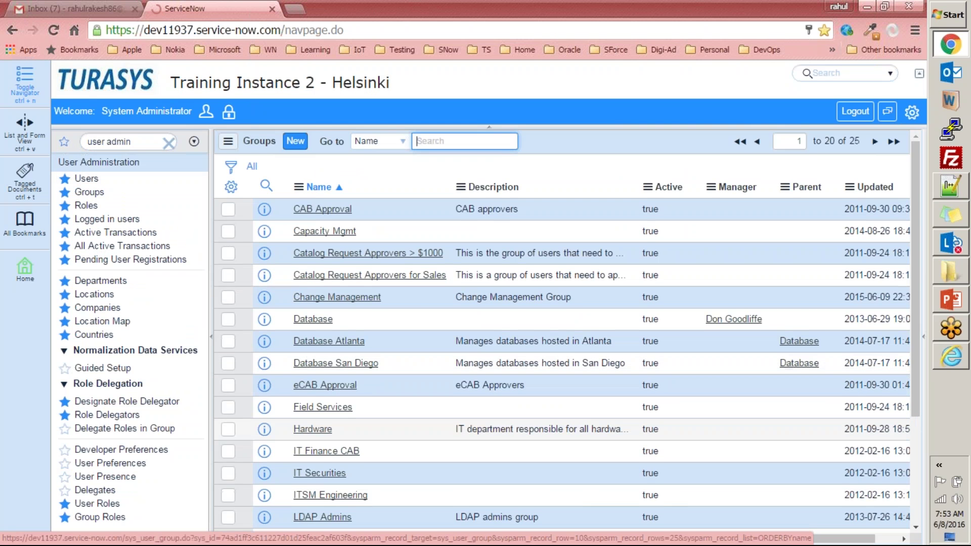
{"action": "left_click", "coordinate": [326, 432]}
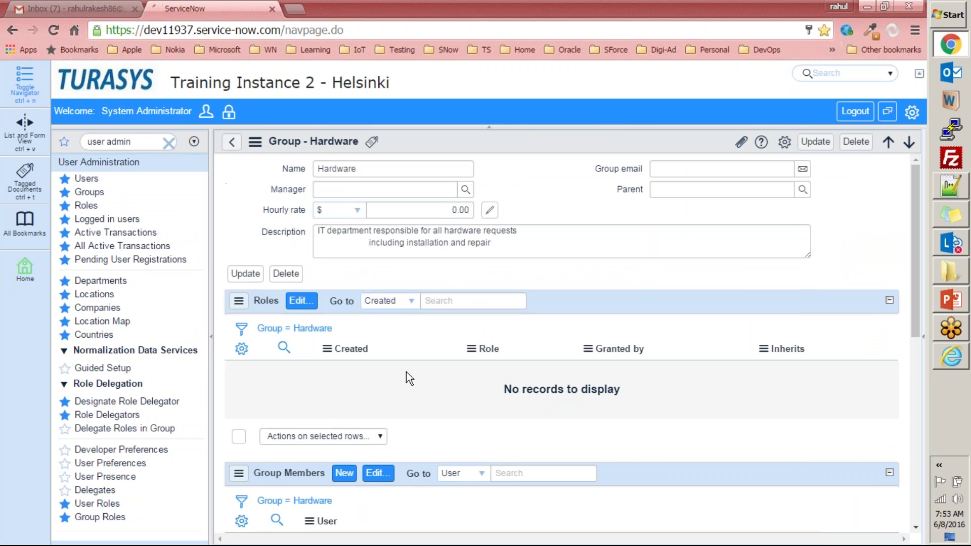
{"action": "scroll", "coordinate": [405, 371], "scroll_direction": "down", "scroll_amount": 6}
{"action": "scroll", "coordinate": [405, 370], "scroll_direction": "up", "scroll_amount": 6}
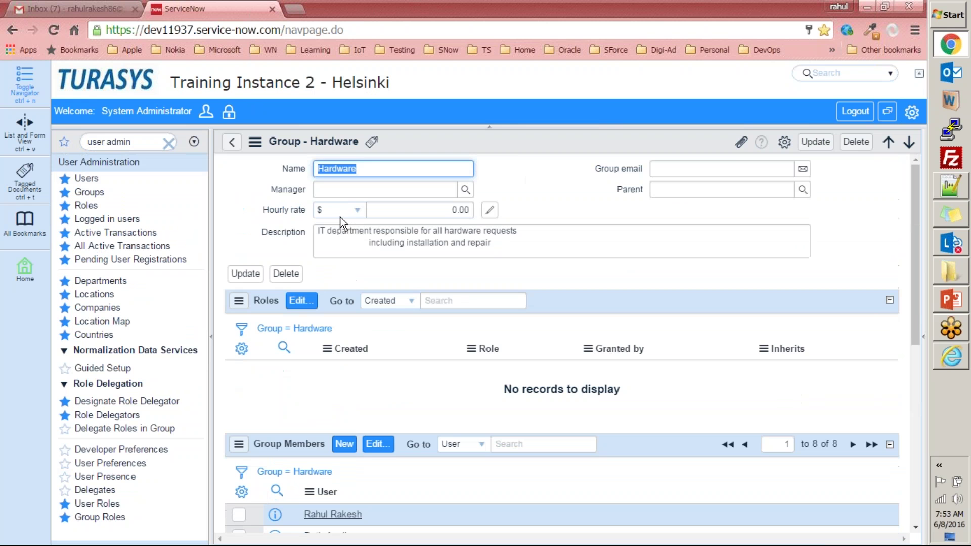
- Go back to the Groups list, search for 'hardware', and reopen the Hardware group
{"action": "left_click", "coordinate": [233, 142]}
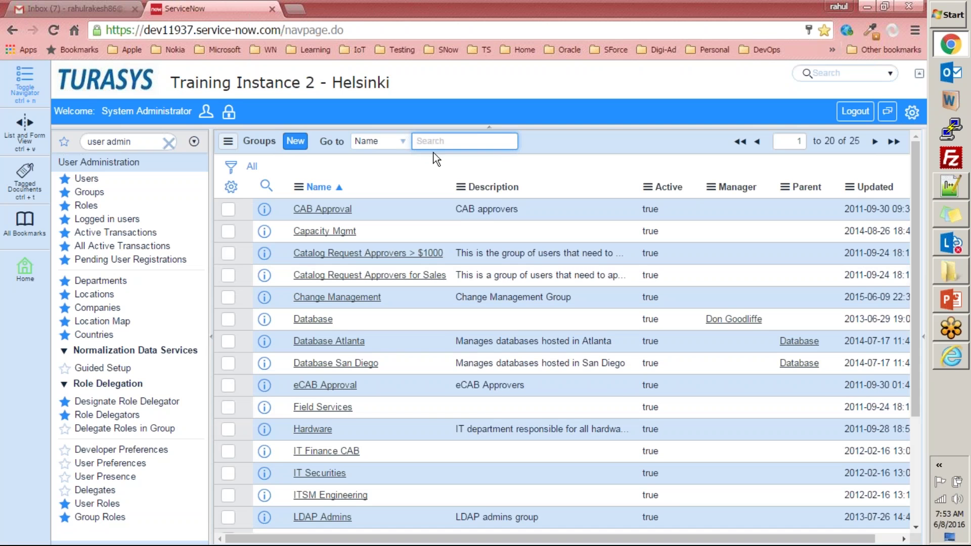
{"action": "type", "text": "hardware"}
{"action": "scroll", "coordinate": [439, 140], "scroll_direction": "down", "scroll_amount": 3}
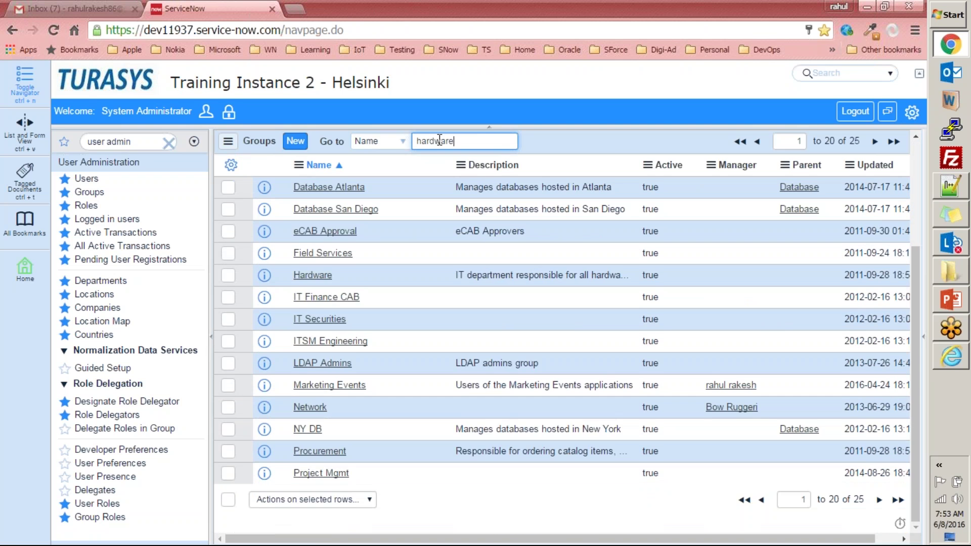
{"action": "key", "text": "Return"}
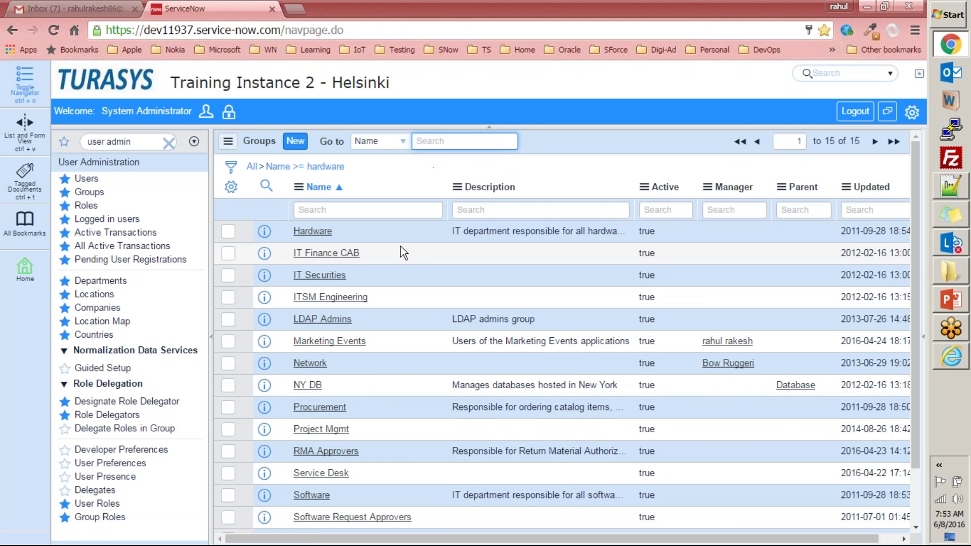
{"action": "left_click", "coordinate": [312, 231]}
{"action": "scroll", "coordinate": [518, 339], "scroll_direction": "down", "scroll_amount": 5}
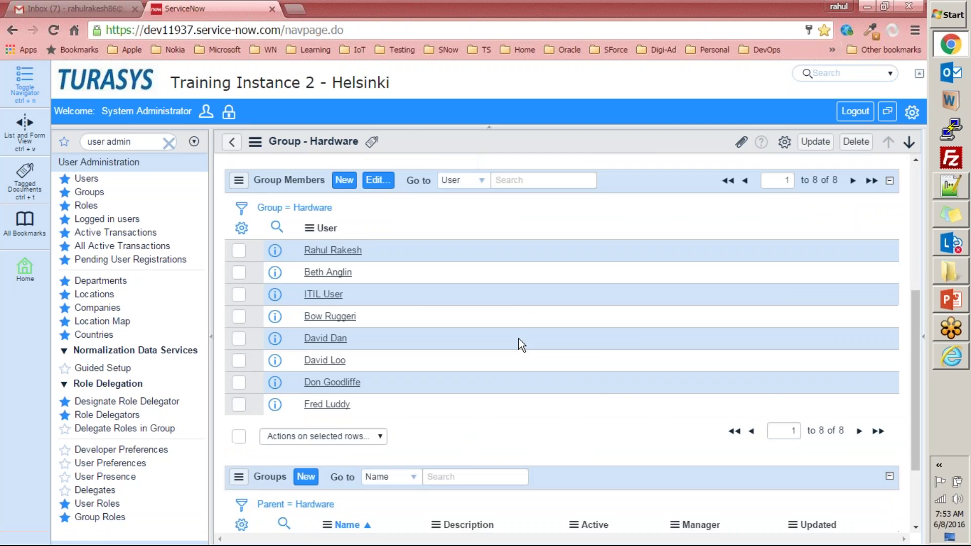
{"action": "scroll", "coordinate": [590, 269], "scroll_direction": "up", "scroll_amount": 3}
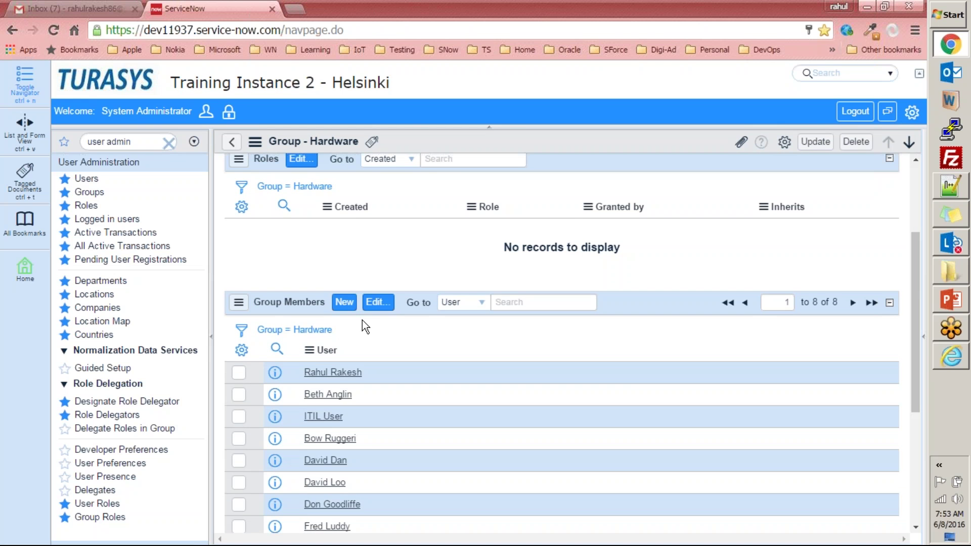
- Inspect the members list's column settings without changes, then Update the Hardware group record
{"action": "left_click", "coordinate": [242, 350]}
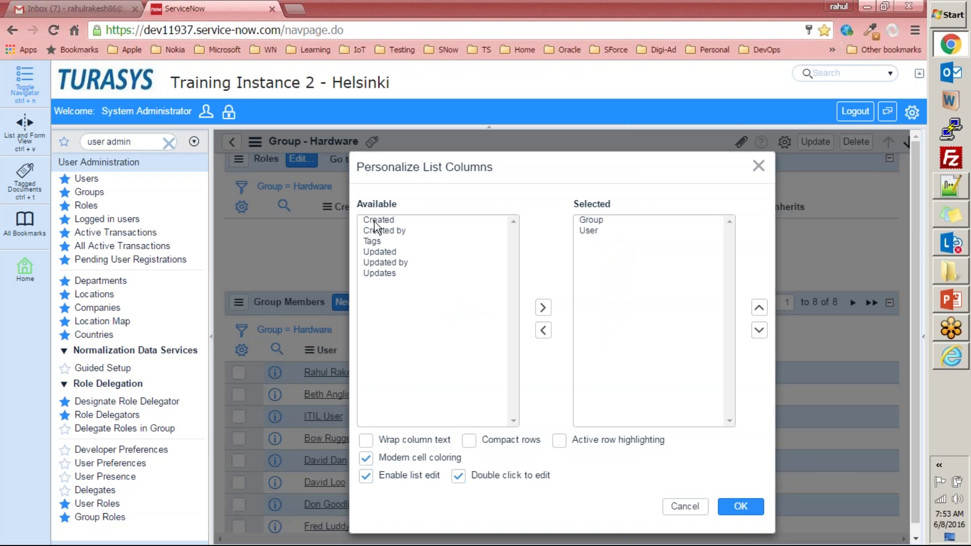
{"action": "left_click", "coordinate": [759, 166]}
{"action": "scroll", "coordinate": [510, 388], "scroll_direction": "down", "scroll_amount": 2}
{"action": "scroll", "coordinate": [512, 389], "scroll_direction": "down", "scroll_amount": 1}
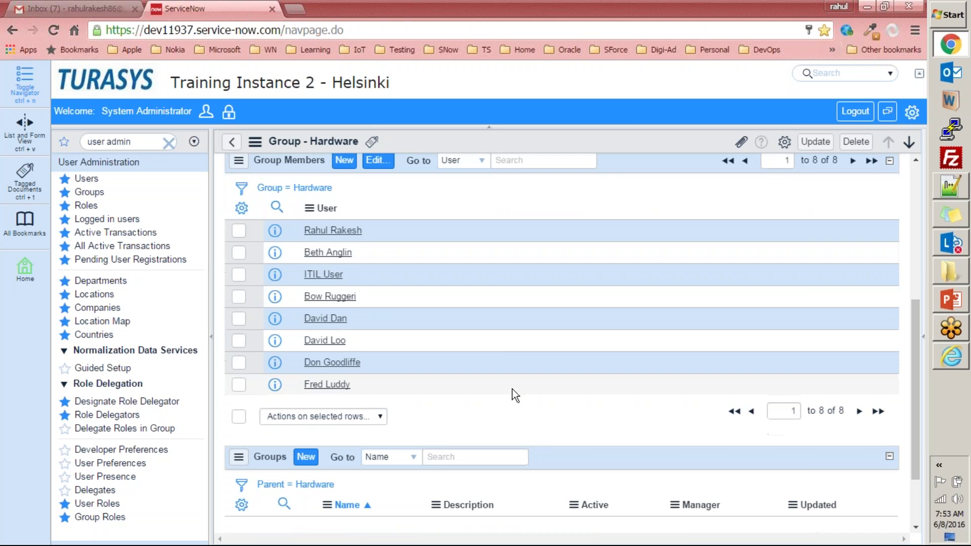
{"action": "scroll", "coordinate": [506, 404], "scroll_direction": "up", "scroll_amount": 5}
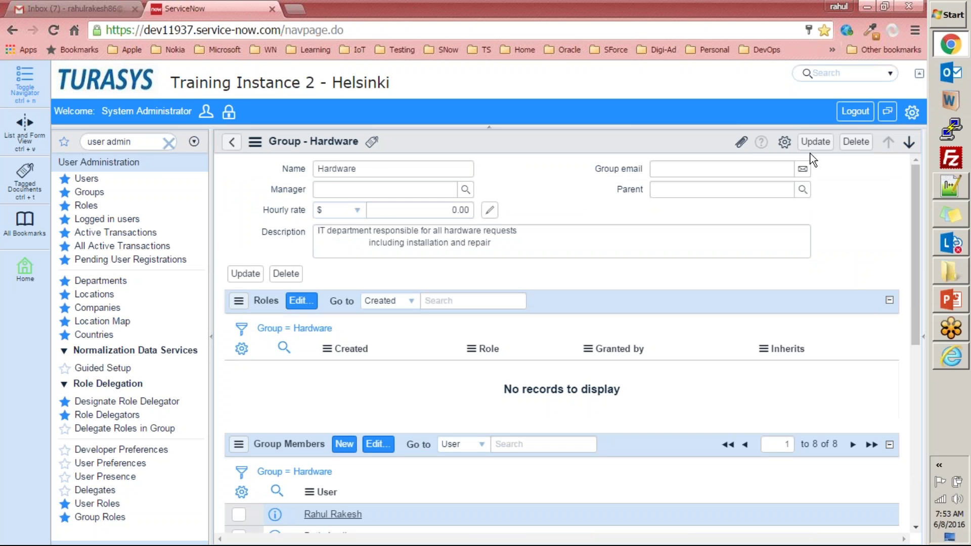
{"action": "left_click", "coordinate": [815, 141]}
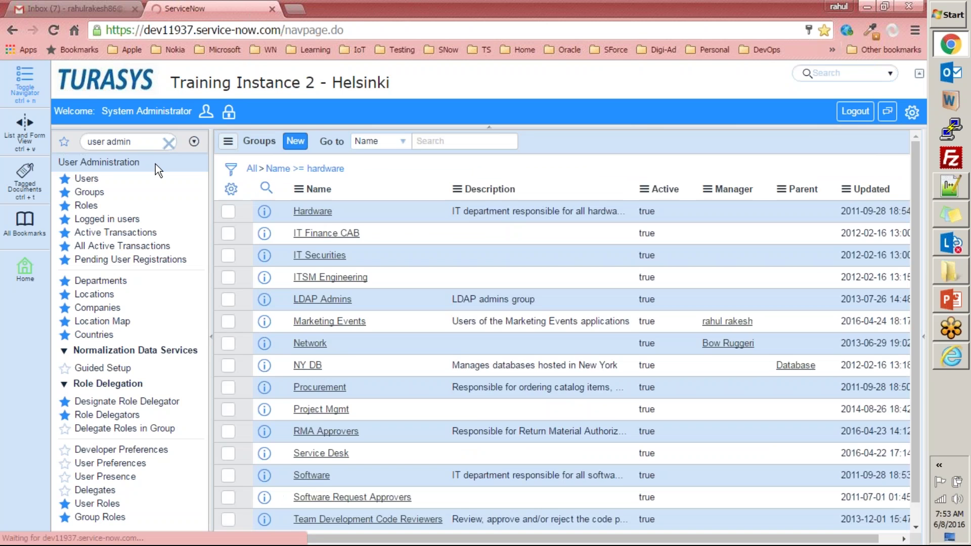
- Start a new incident with assignment group Hardware, checking its members and assignable users
{"action": "left_click", "coordinate": [150, 143]}
{"action": "type", "text": "inciden"}
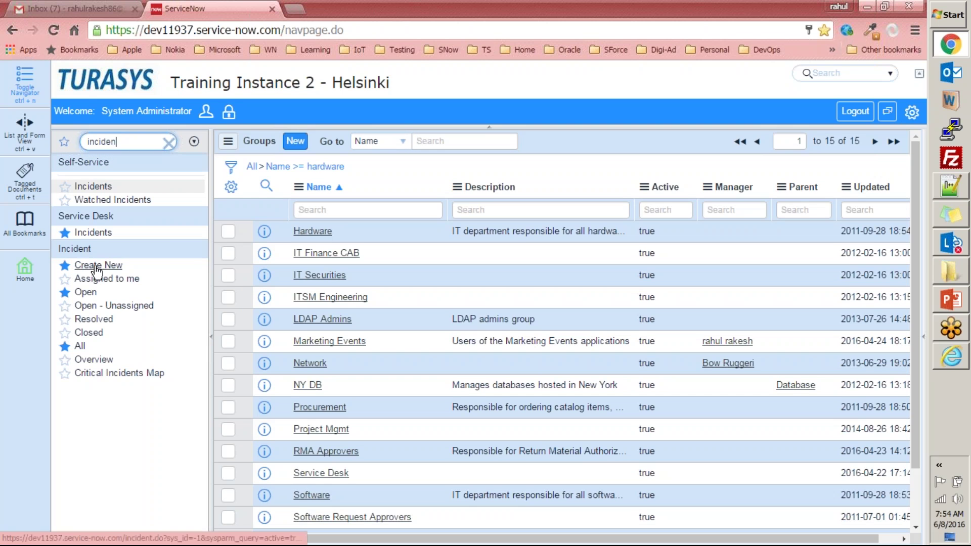
{"action": "left_click", "coordinate": [98, 265]}
{"action": "left_click", "coordinate": [802, 251]}
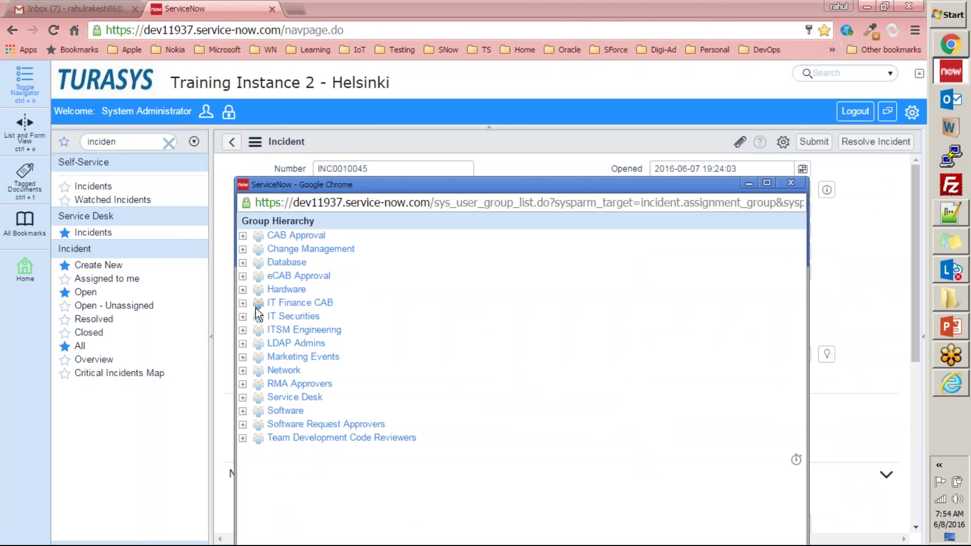
{"action": "left_click", "coordinate": [243, 291]}
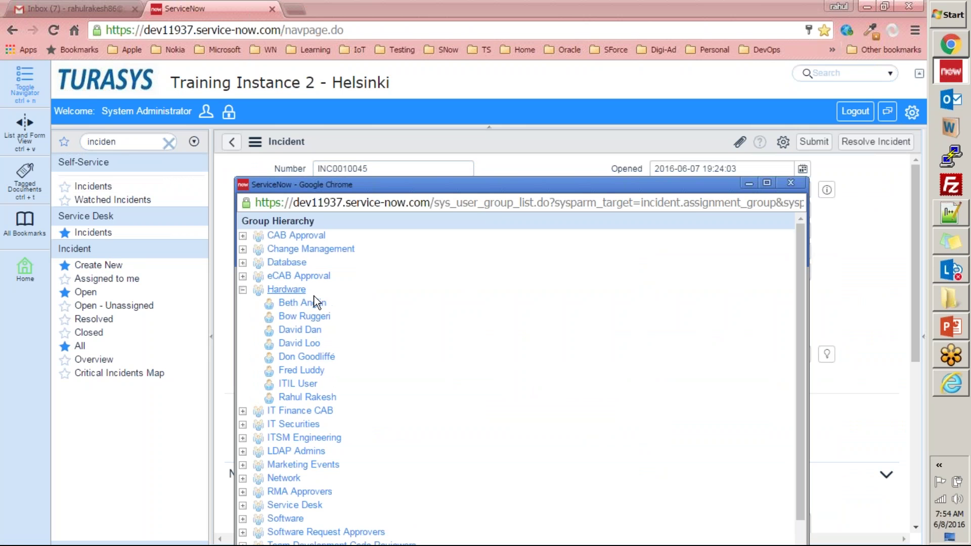
{"action": "left_click", "coordinate": [286, 290]}
{"action": "left_click", "coordinate": [801, 273]}
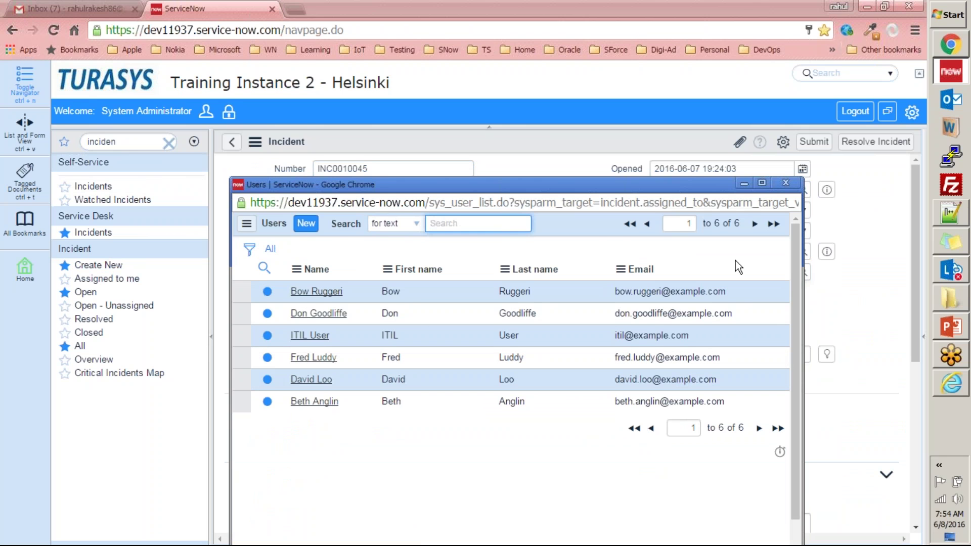
{"action": "left_click", "coordinate": [786, 183]}
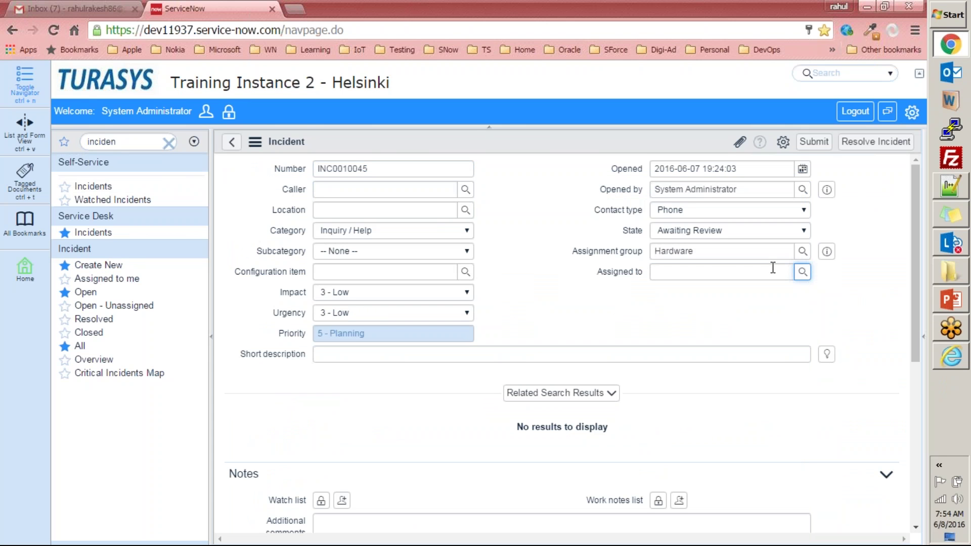
- Try opening the Assigned to dictionary definition, stay on the form, and recheck the group lookup
{"action": "right_click", "coordinate": [614, 272]}
{"action": "right_click", "coordinate": [624, 272]}
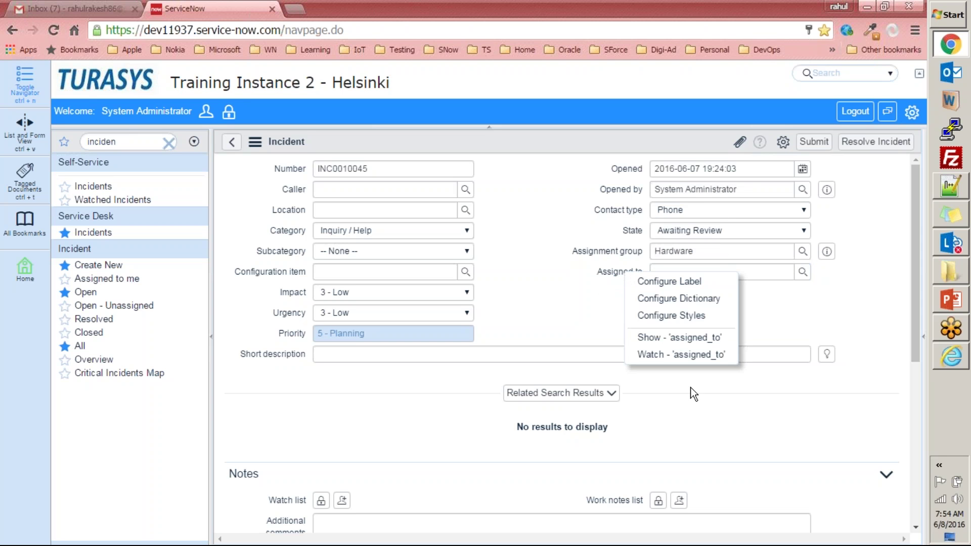
{"action": "left_click", "coordinate": [674, 302]}
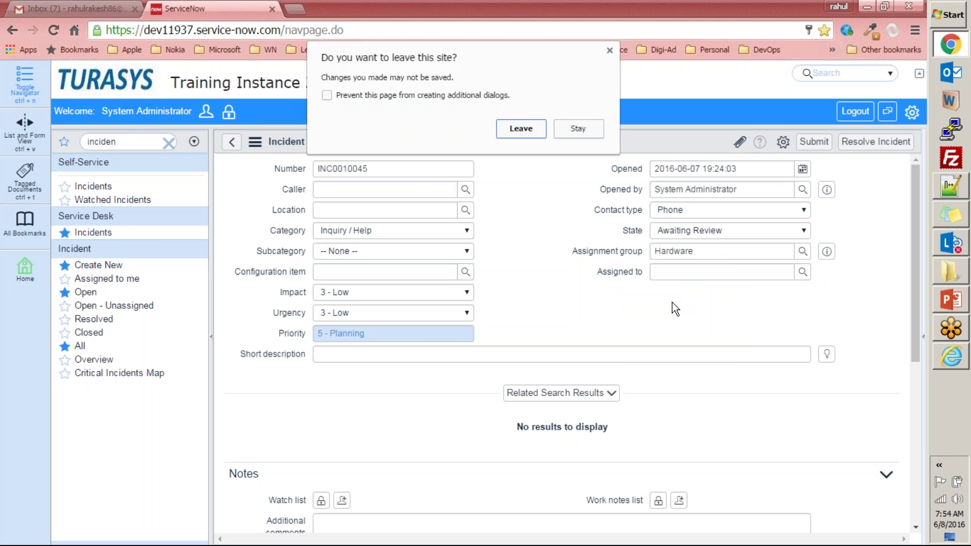
{"action": "left_click", "coordinate": [609, 50]}
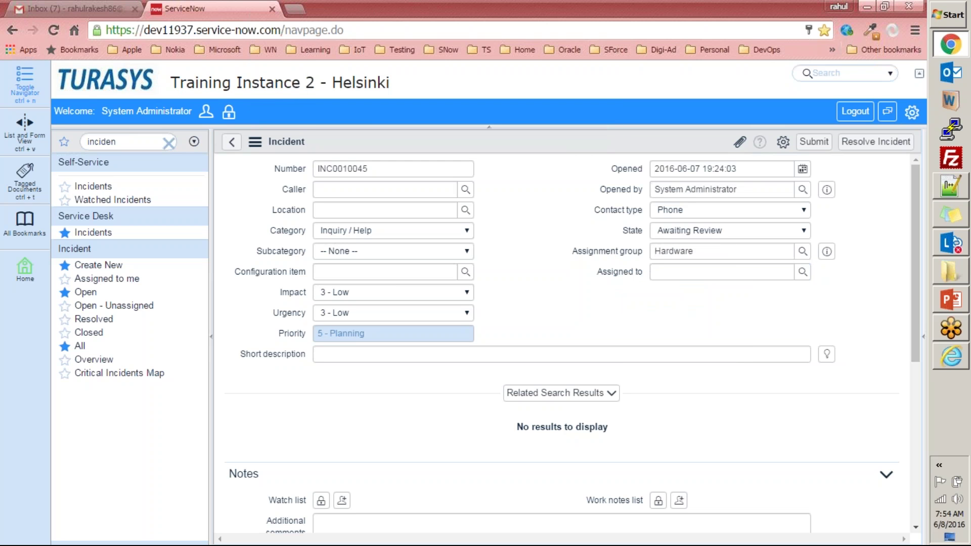
{"action": "left_click", "coordinate": [802, 251]}
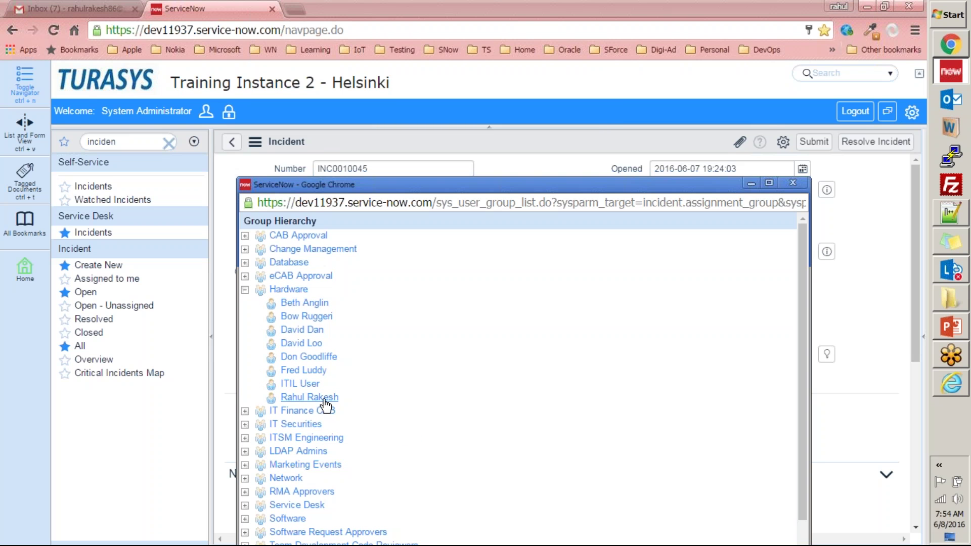
{"action": "left_click", "coordinate": [793, 184]}
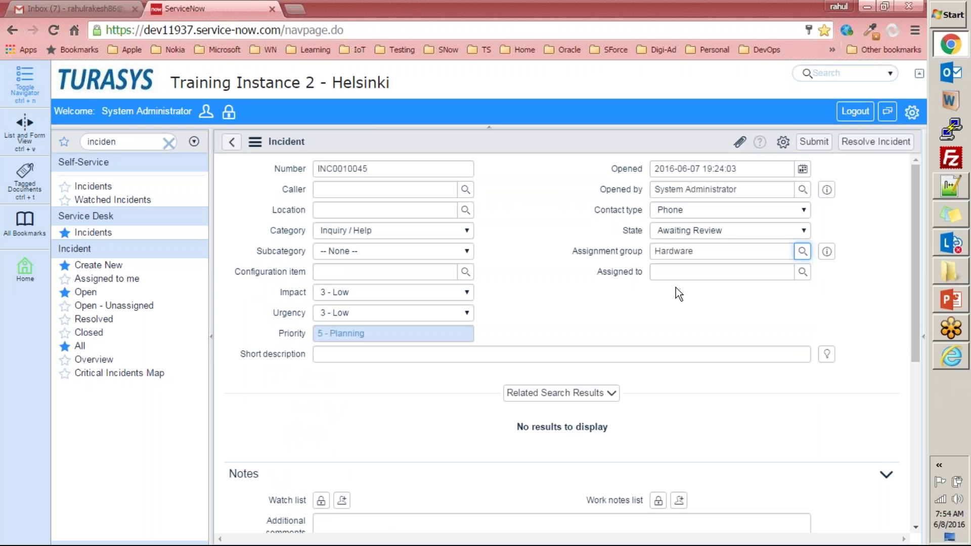
- Open the Assigned to dictionary entry (User reference, Roles is itil), then filter the navigator for 'user adm'
{"action": "right_click", "coordinate": [633, 270]}
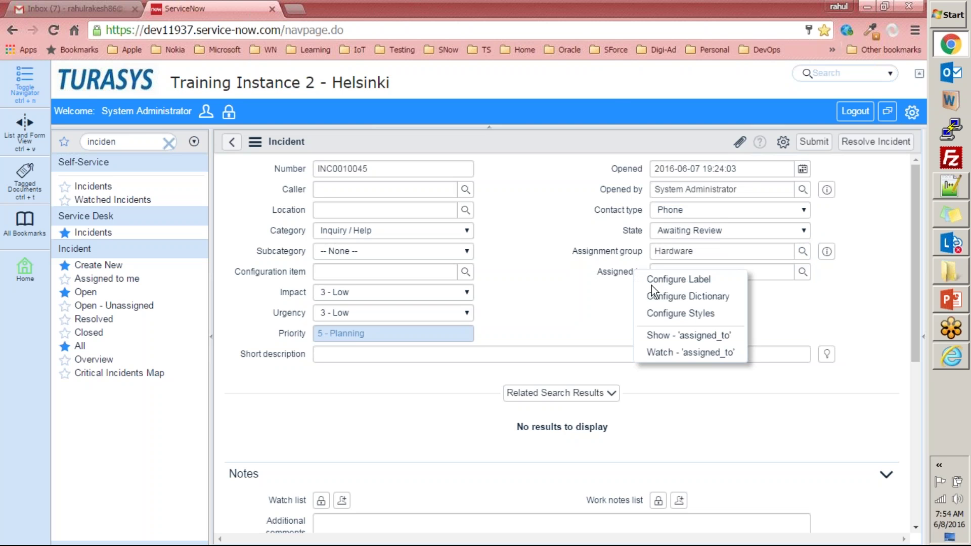
{"action": "left_click", "coordinate": [707, 303]}
{"action": "left_click", "coordinate": [517, 127]}
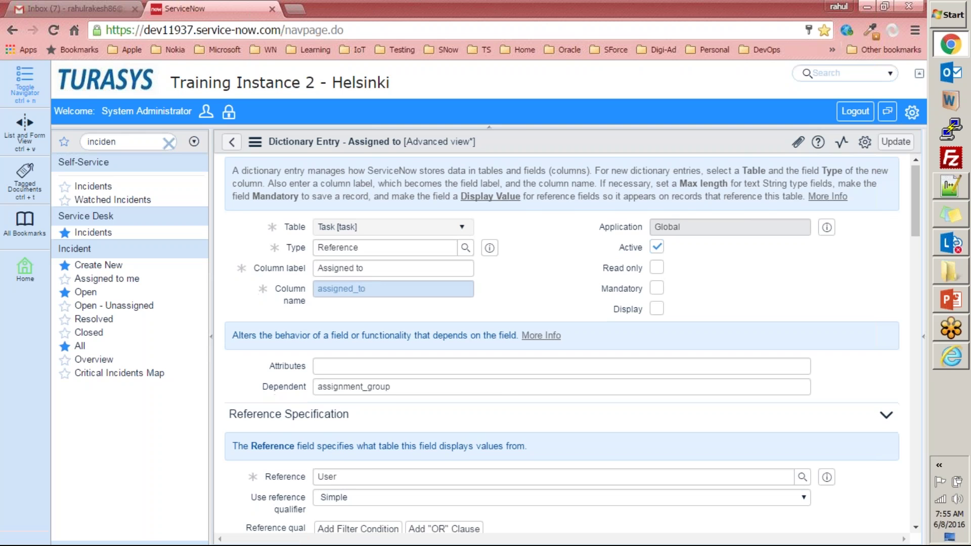
{"action": "scroll", "coordinate": [285, 374], "scroll_direction": "down", "scroll_amount": 5}
{"action": "scroll", "coordinate": [290, 369], "scroll_direction": "up", "scroll_amount": 4}
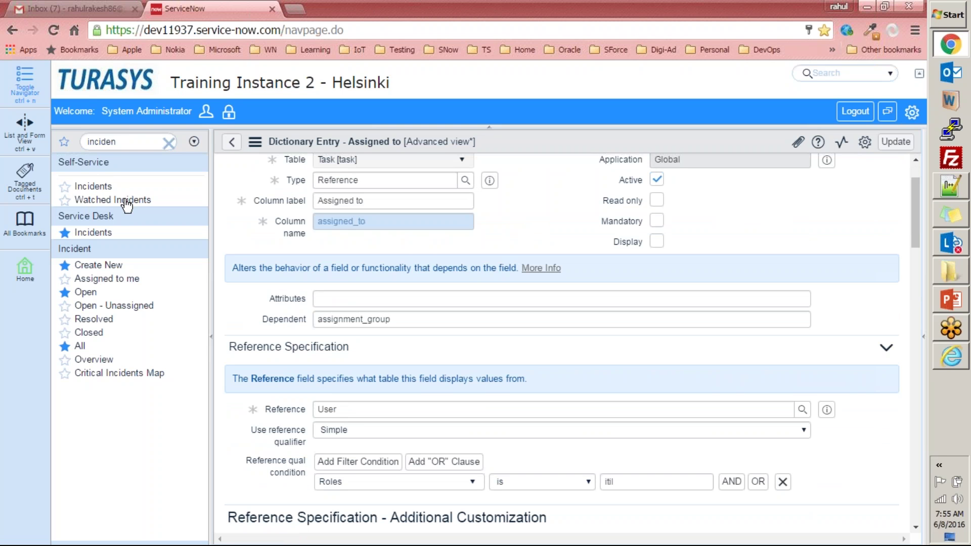
{"action": "left_click", "coordinate": [170, 145]}
{"action": "type", "text": "user adm"}
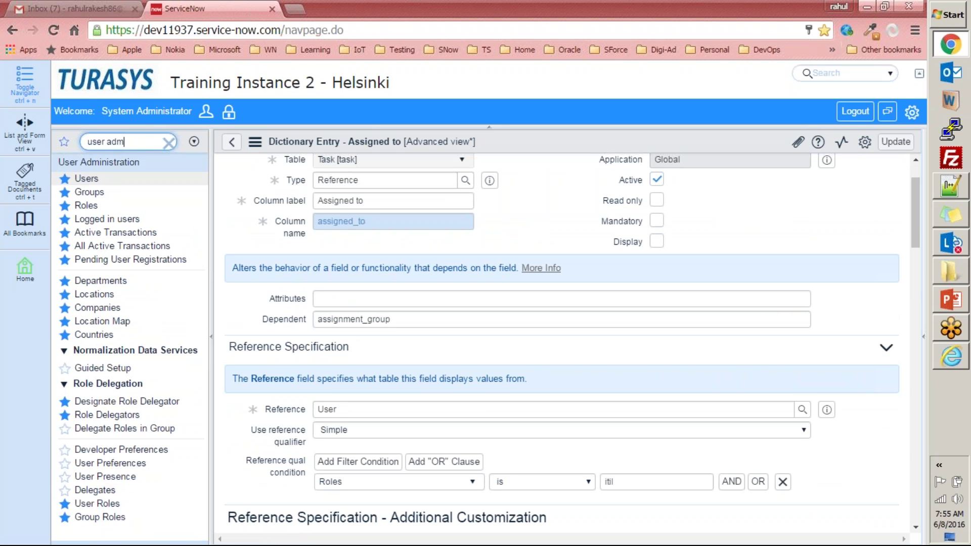
- Submit a new group 'Training User Group' with a searched user as manager and a training-attendees description
{"action": "left_click", "coordinate": [90, 192]}
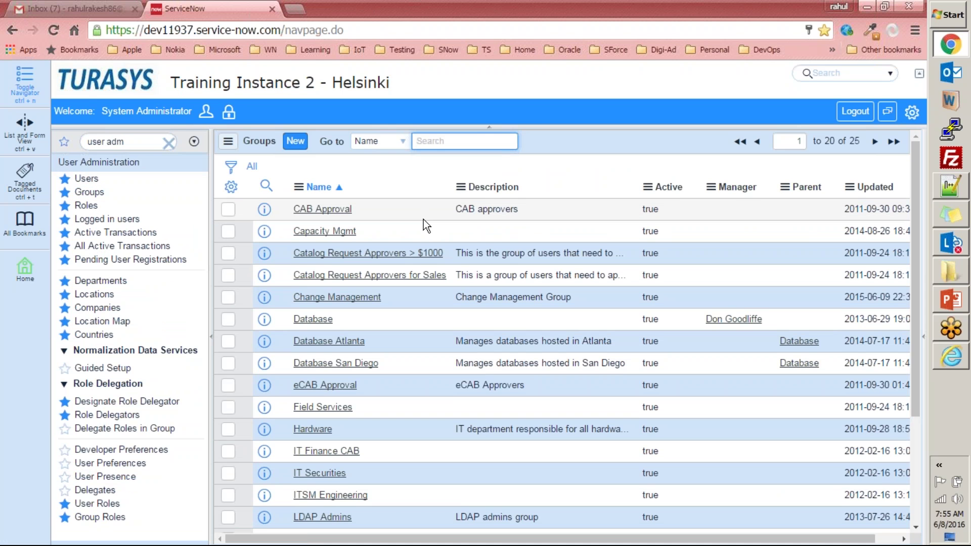
{"action": "left_click", "coordinate": [294, 141]}
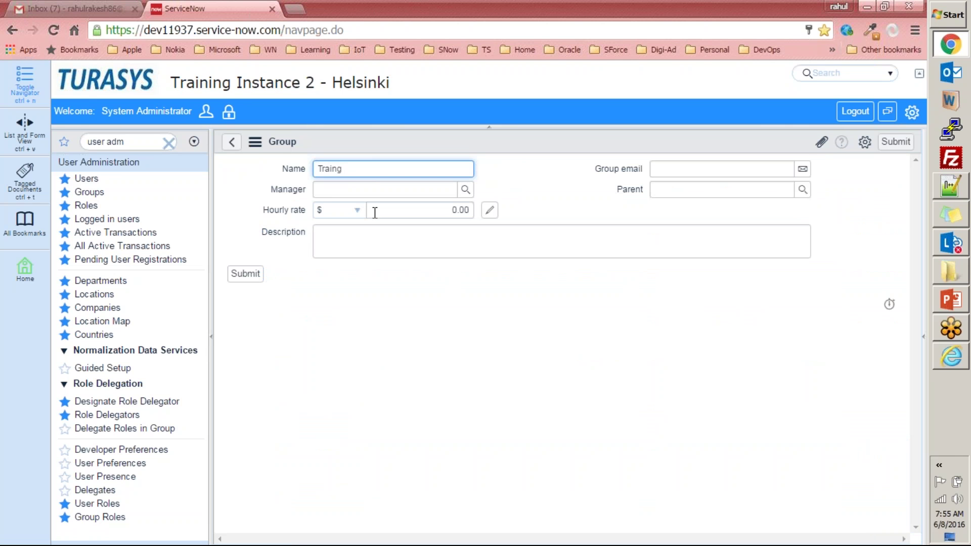
{"action": "type", "text": "Training User Group"}
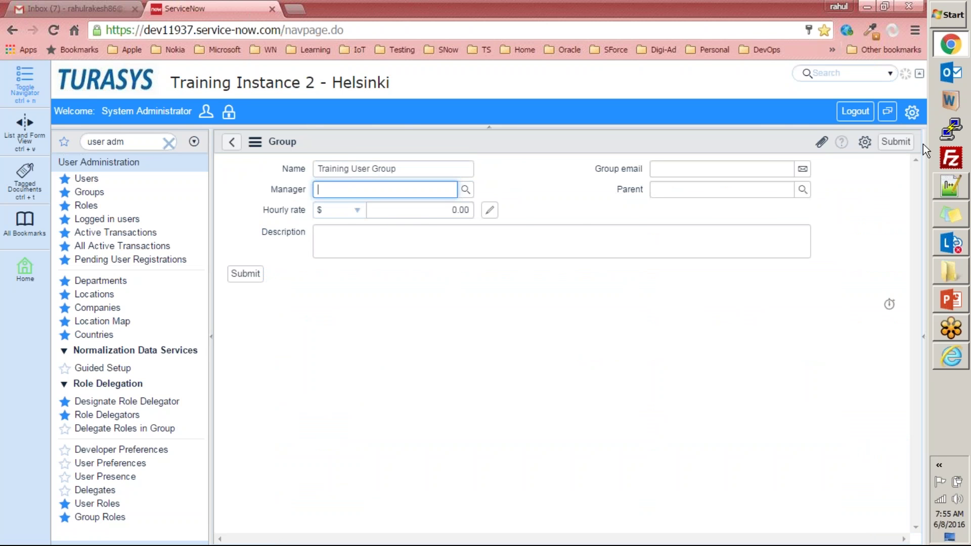
{"action": "left_click", "coordinate": [569, 191]}
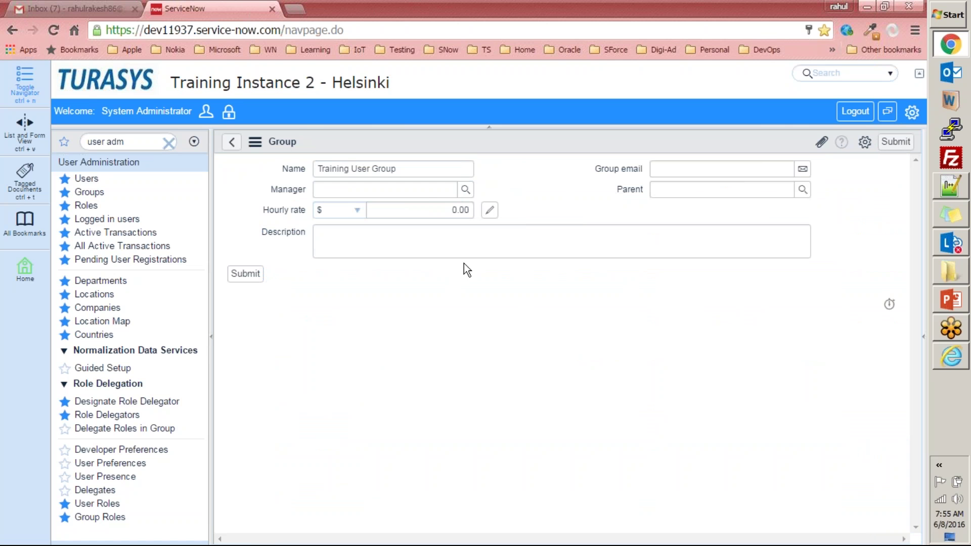
{"action": "left_click", "coordinate": [428, 191]}
{"action": "type", "text": "rahul"}
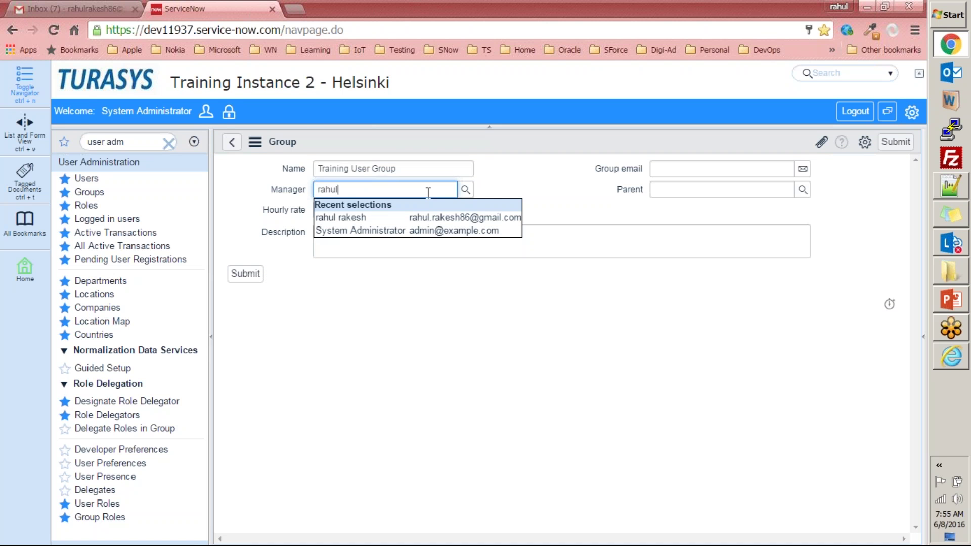
{"action": "left_click", "coordinate": [421, 217]}
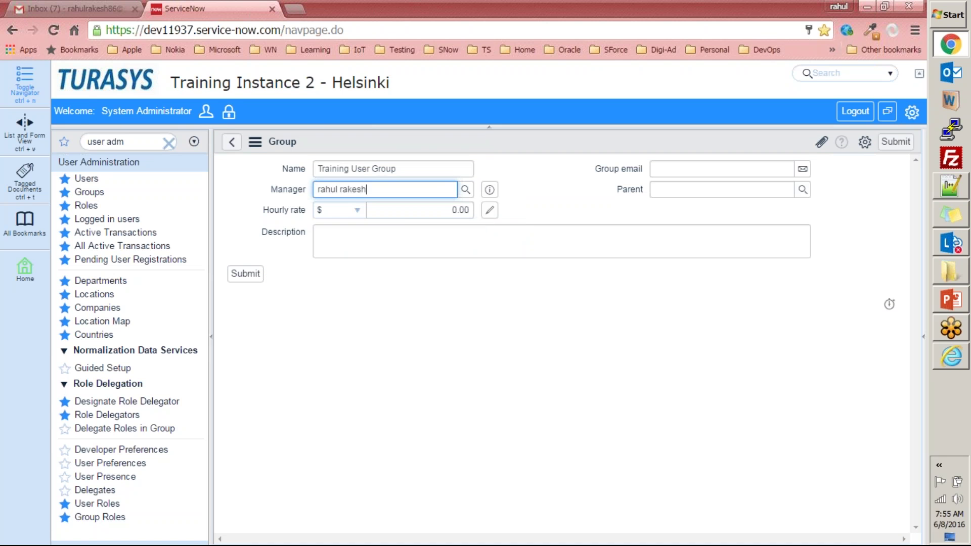
{"action": "left_click", "coordinate": [402, 239]}
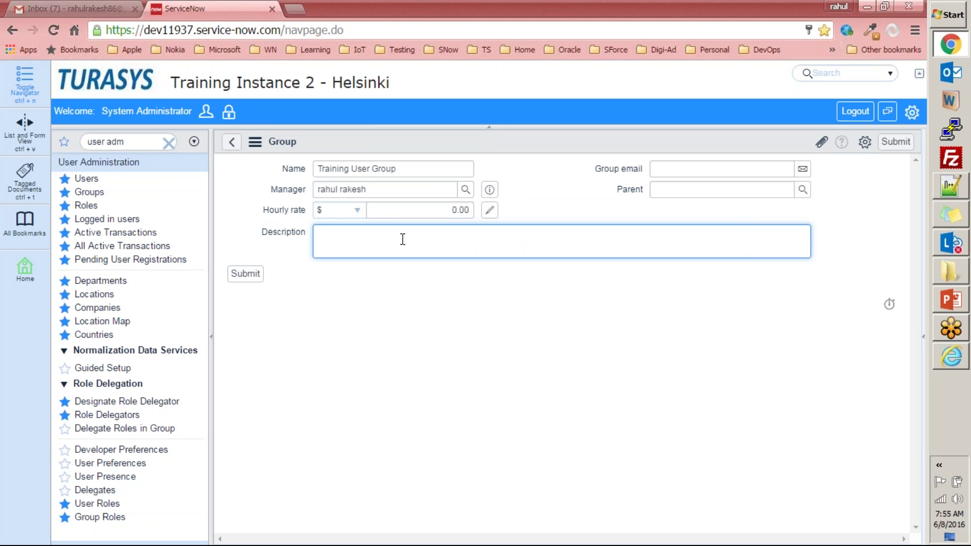
{"action": "type", "text": "A group to maintain the list of all traiin"}
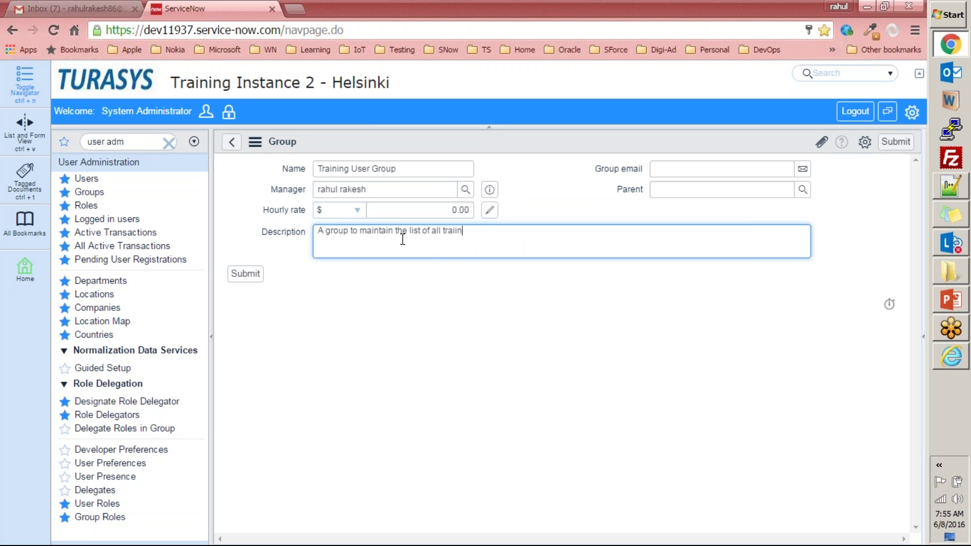
{"action": "type", "text": "g attendees"}
{"action": "left_click", "coordinate": [245, 273]}
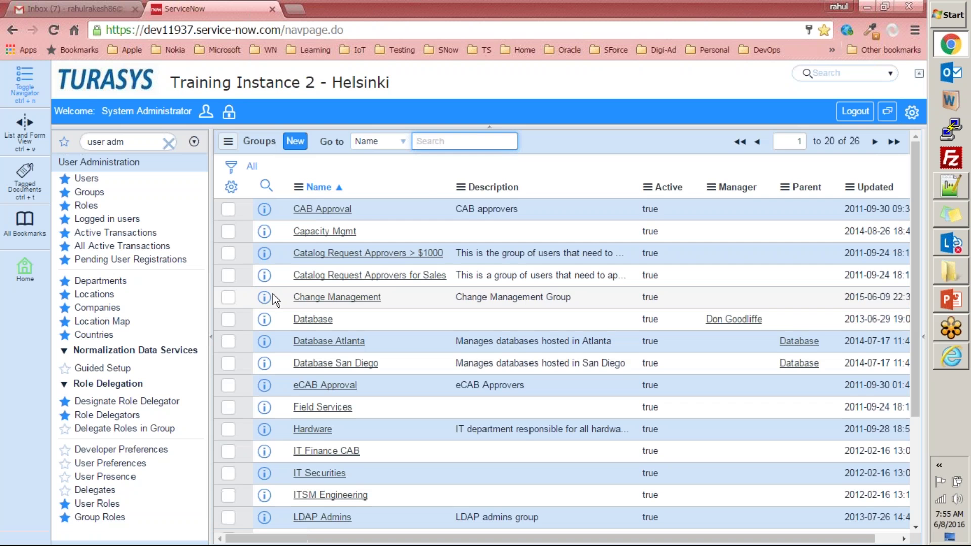
- Sort Groups by Updated, add two name-matched users to Training User Group's members, and Update it
{"action": "left_click", "coordinate": [885, 188]}
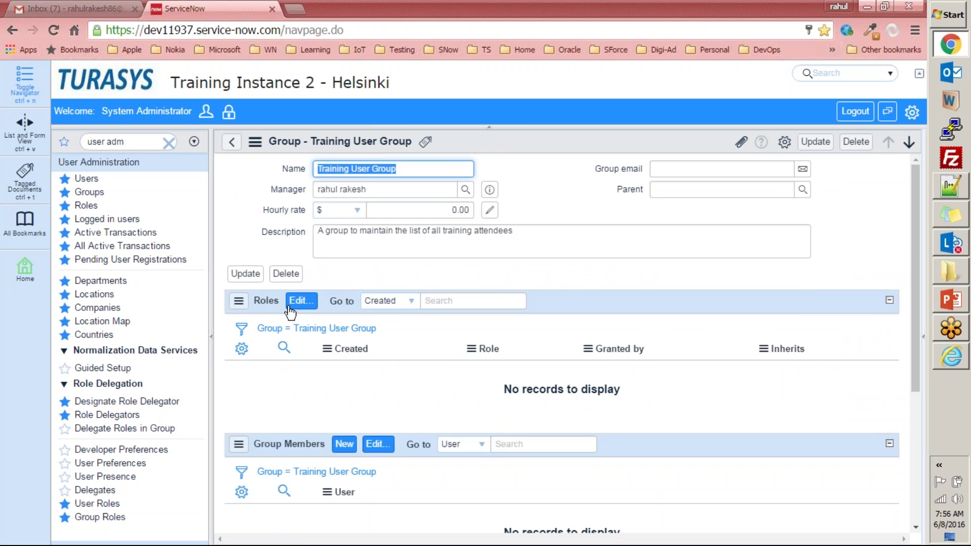
{"action": "scroll", "coordinate": [267, 308], "scroll_direction": "down", "scroll_amount": 4}
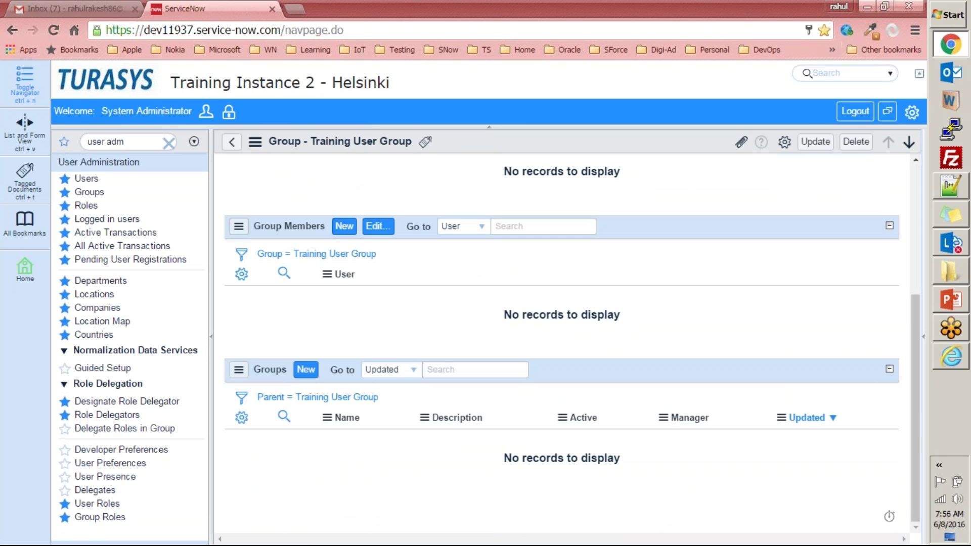
{"action": "left_click", "coordinate": [378, 227]}
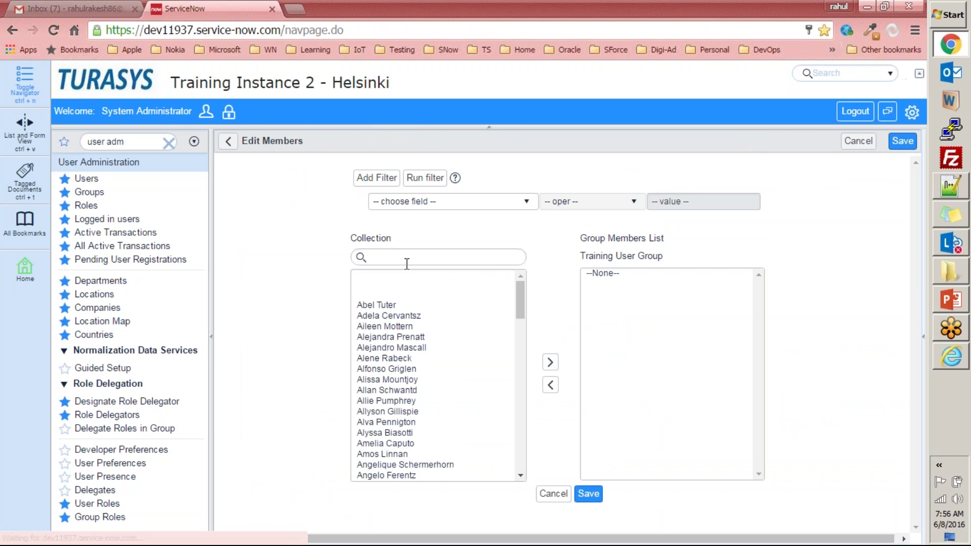
{"action": "left_click", "coordinate": [405, 259]}
{"action": "type", "text": "rahul"}
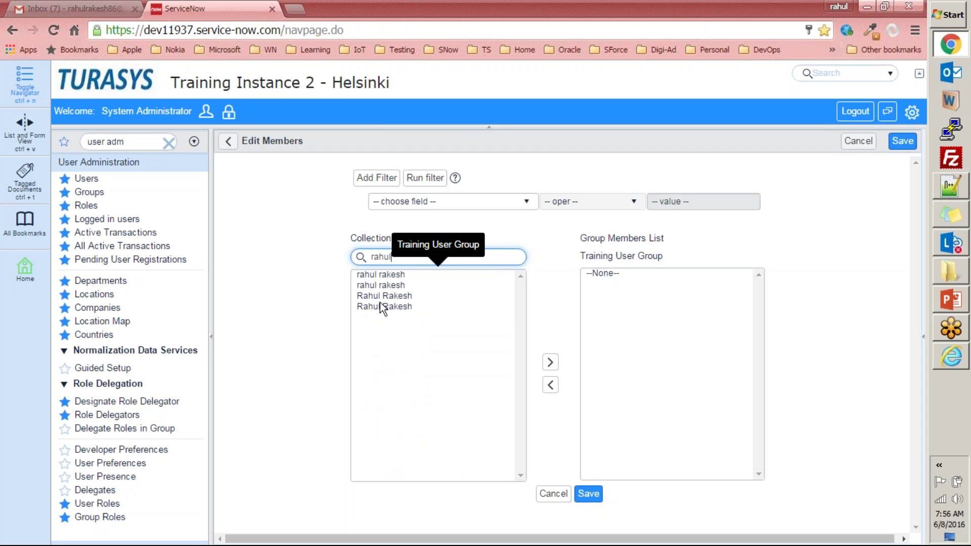
{"action": "double_click", "coordinate": [380, 305]}
{"action": "double_click", "coordinate": [396, 298]}
{"action": "left_click", "coordinate": [588, 494]}
{"action": "left_click", "coordinate": [815, 142]}
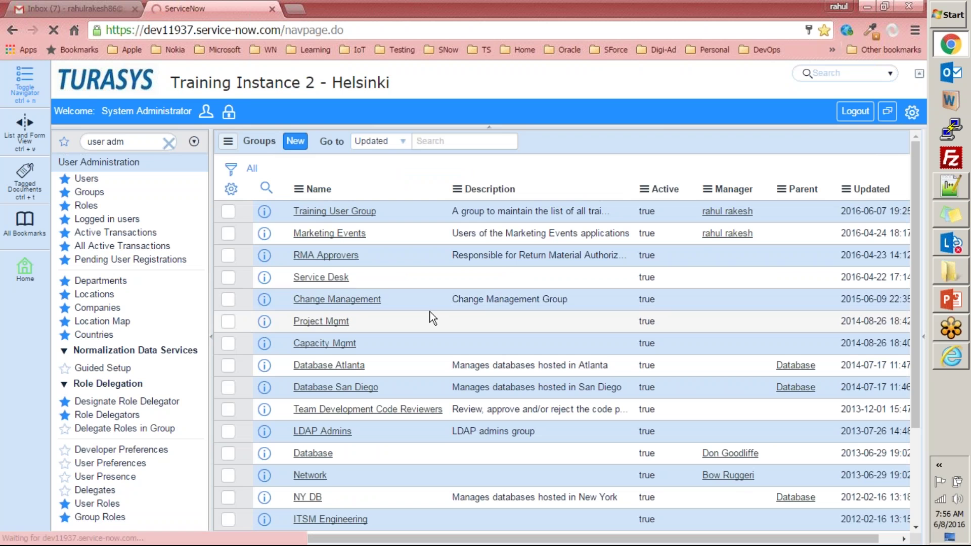
{"action": "left_click", "coordinate": [335, 211]}
- Open both members' user records to check their e-mail fields, returning to the group each time
{"action": "scroll", "coordinate": [407, 331], "scroll_direction": "down", "scroll_amount": 5}
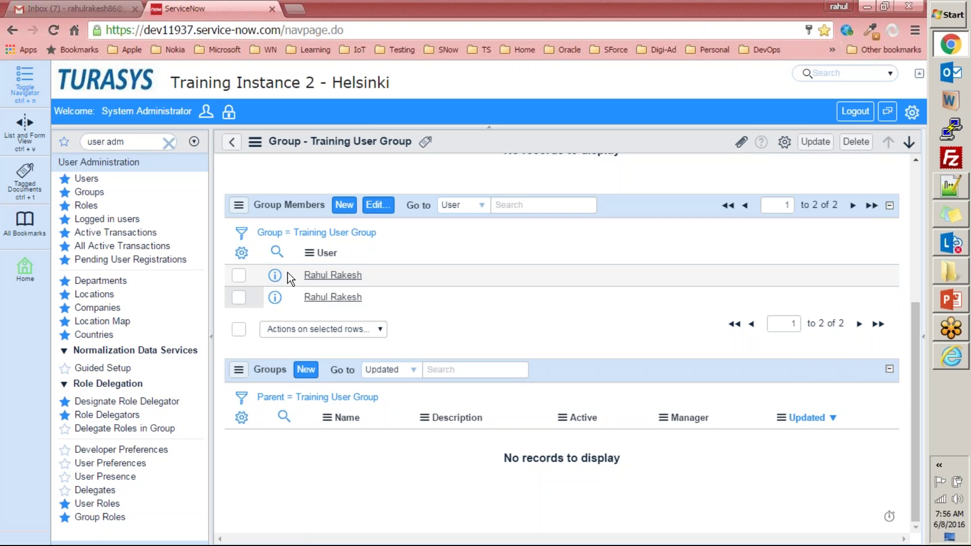
{"action": "left_click", "coordinate": [275, 275]}
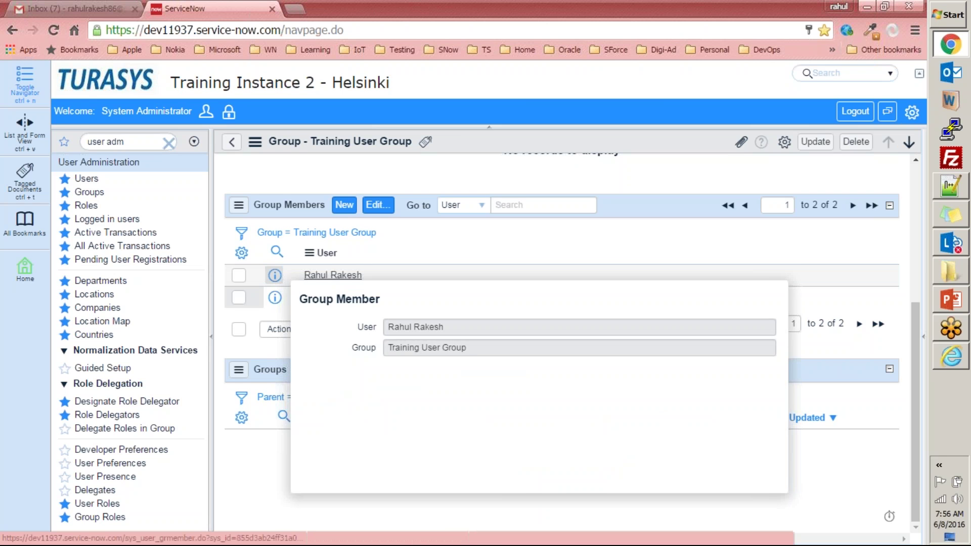
{"action": "mouse_move", "coordinate": [278, 299]}
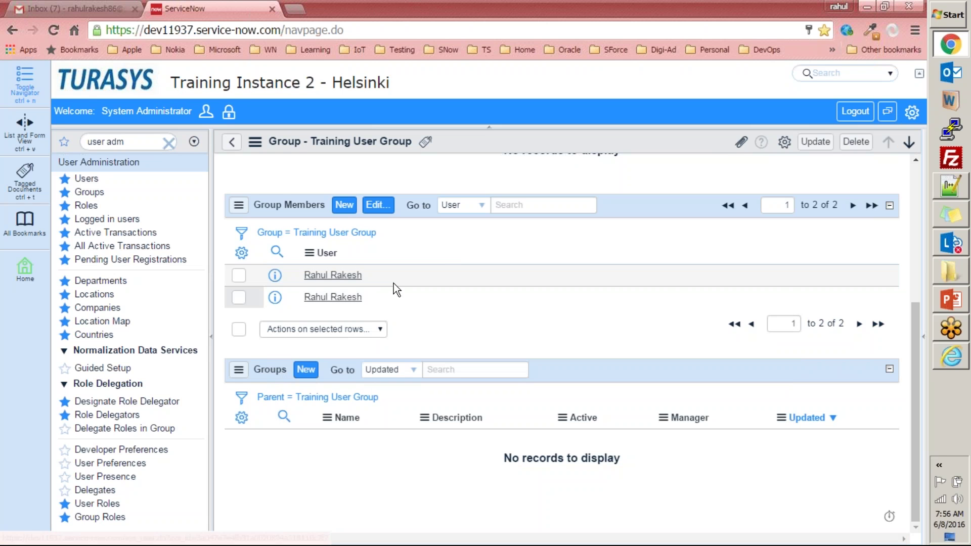
{"action": "left_click", "coordinate": [336, 276]}
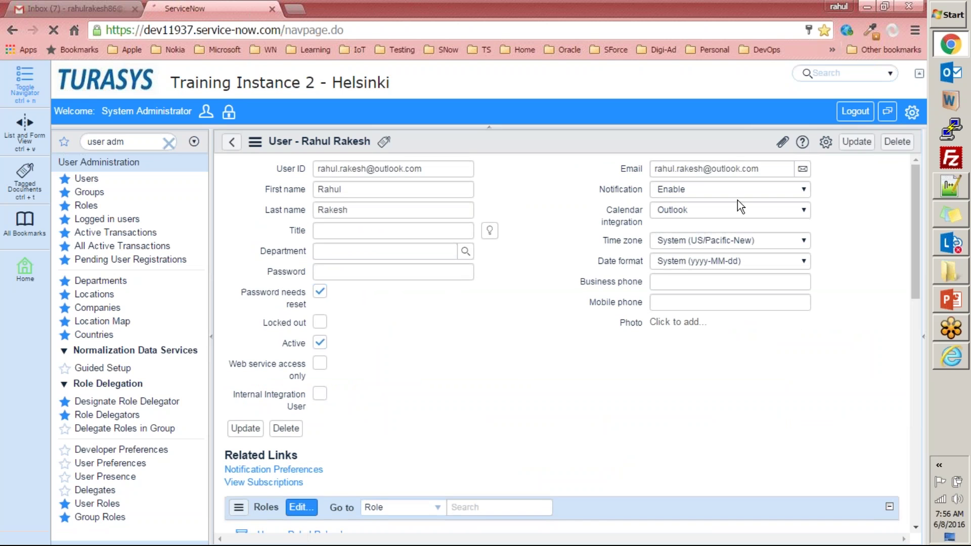
{"action": "left_click_drag", "start_coordinate": [763, 170], "coordinate": [614, 172]}
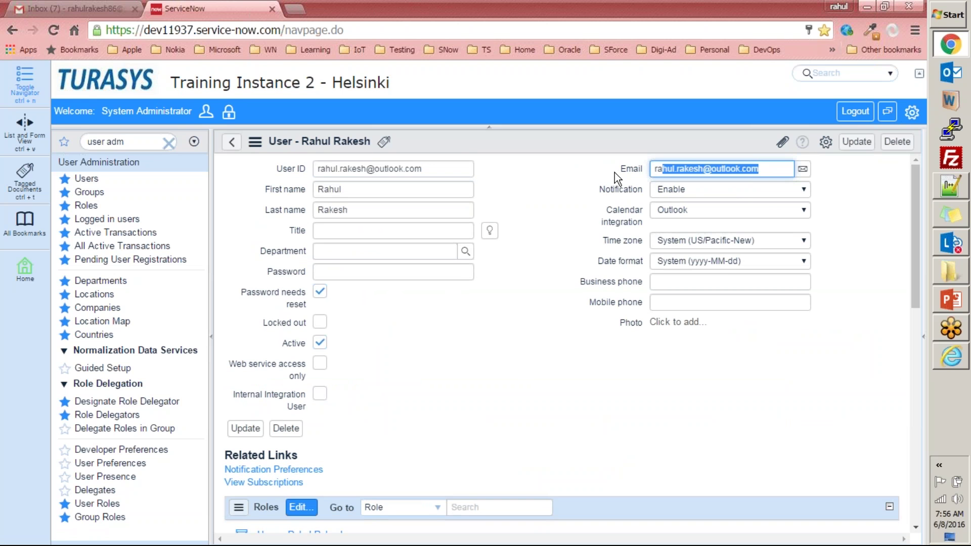
{"action": "left_click", "coordinate": [230, 145]}
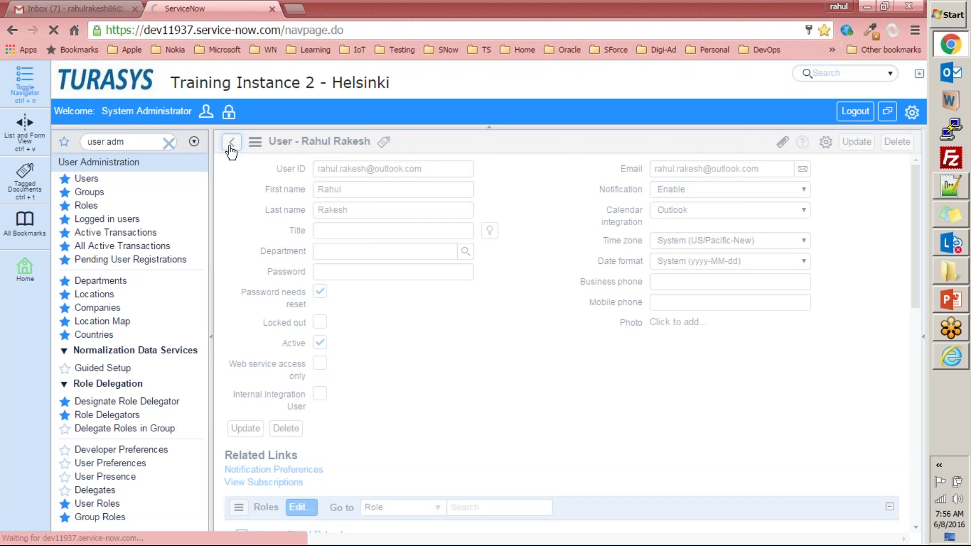
{"action": "scroll", "coordinate": [332, 372], "scroll_direction": "down", "scroll_amount": 3}
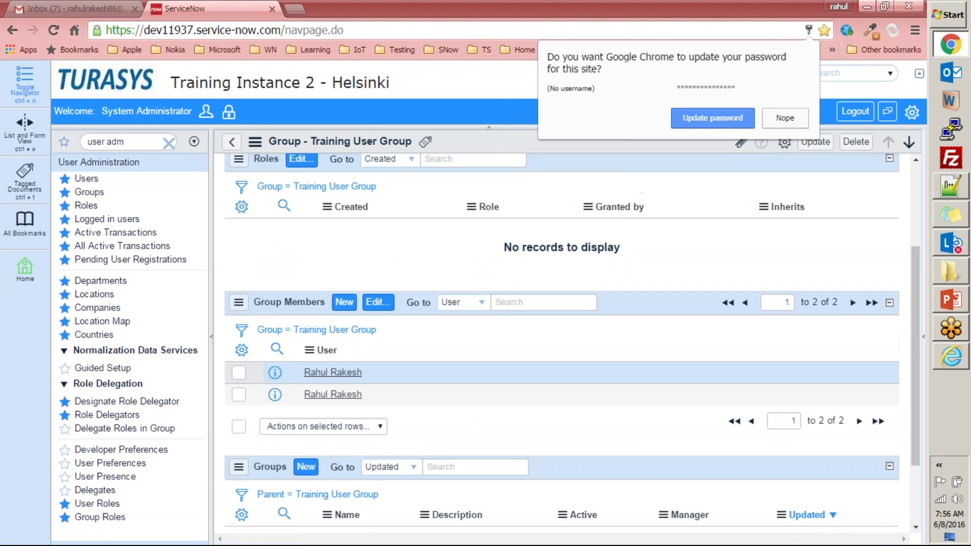
{"action": "left_click", "coordinate": [335, 395]}
{"action": "left_click_drag", "start_coordinate": [763, 170], "coordinate": [634, 167]}
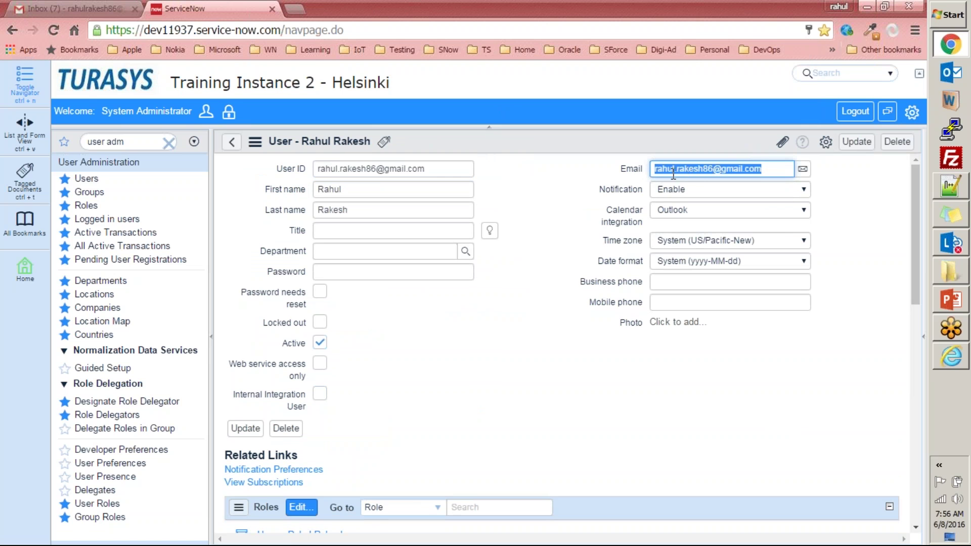
{"action": "left_click", "coordinate": [231, 141]}
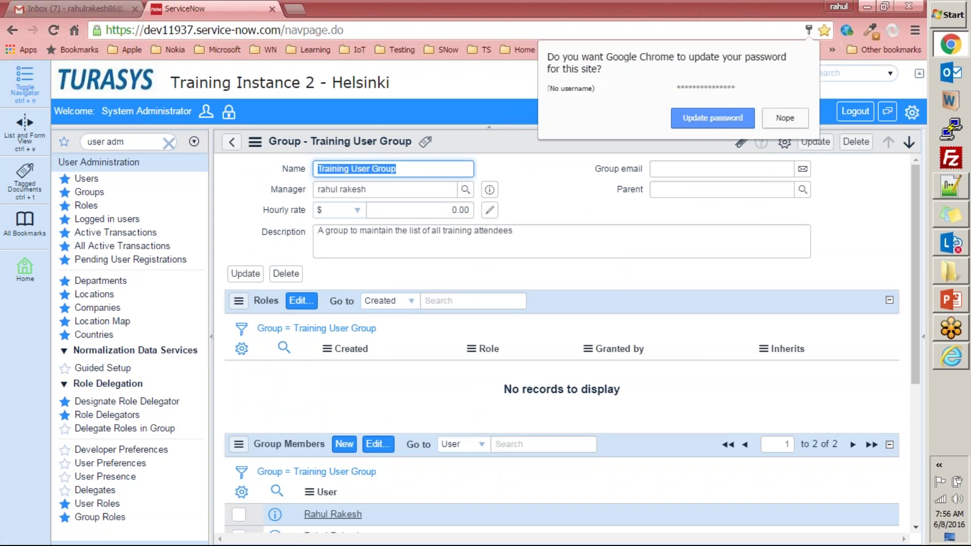
- Dismiss the browser's save-password prompt and Update the Training User Group record
{"action": "left_click", "coordinate": [783, 114]}
{"action": "scroll", "coordinate": [509, 305], "scroll_direction": "down", "scroll_amount": 2}
{"action": "scroll", "coordinate": [509, 305], "scroll_direction": "up", "scroll_amount": 2}
{"action": "left_click", "coordinate": [815, 142]}
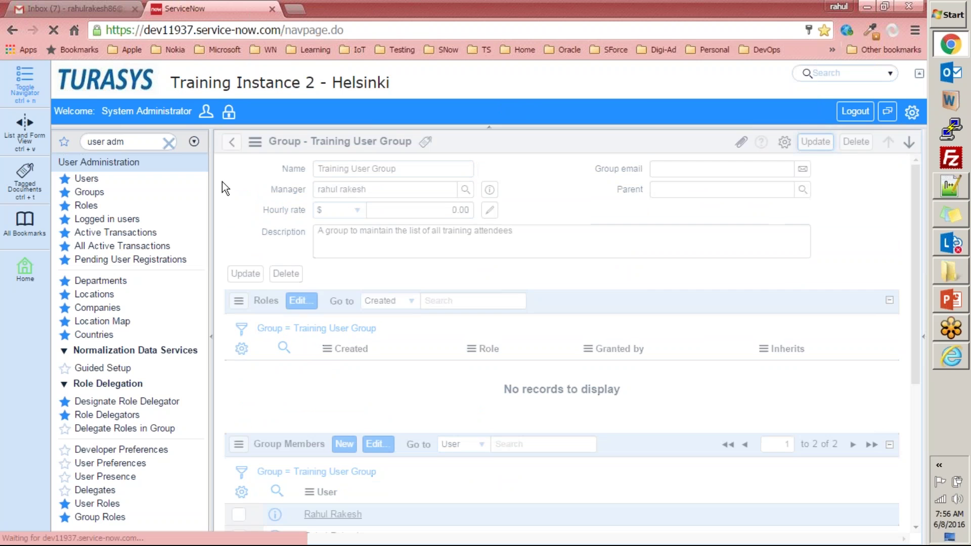
{"action": "left_click", "coordinate": [130, 141]}
- In a new incident's Assignment group lookup, expand Training User Group to confirm its two members
{"action": "type", "text": "incide"}
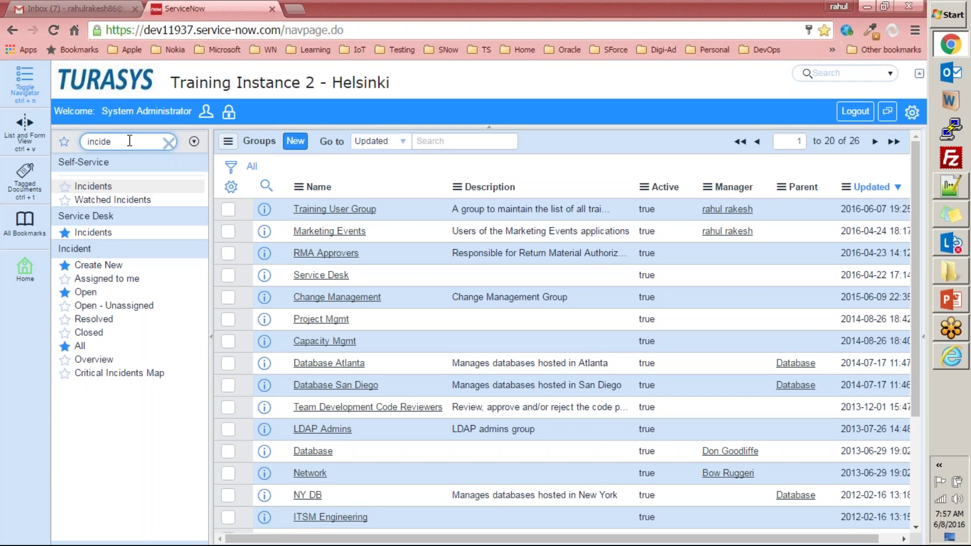
{"action": "left_click", "coordinate": [111, 266]}
{"action": "left_click", "coordinate": [803, 251]}
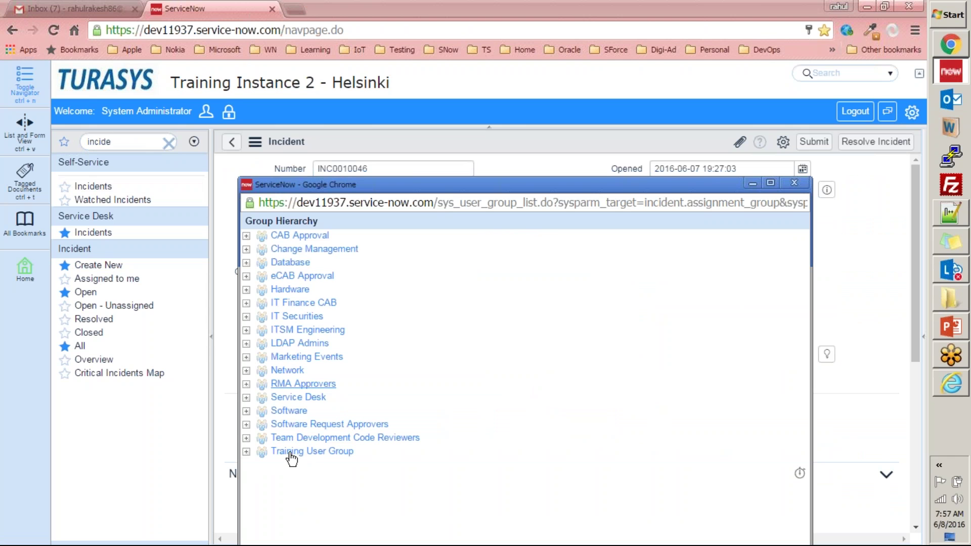
{"action": "left_click", "coordinate": [247, 452]}
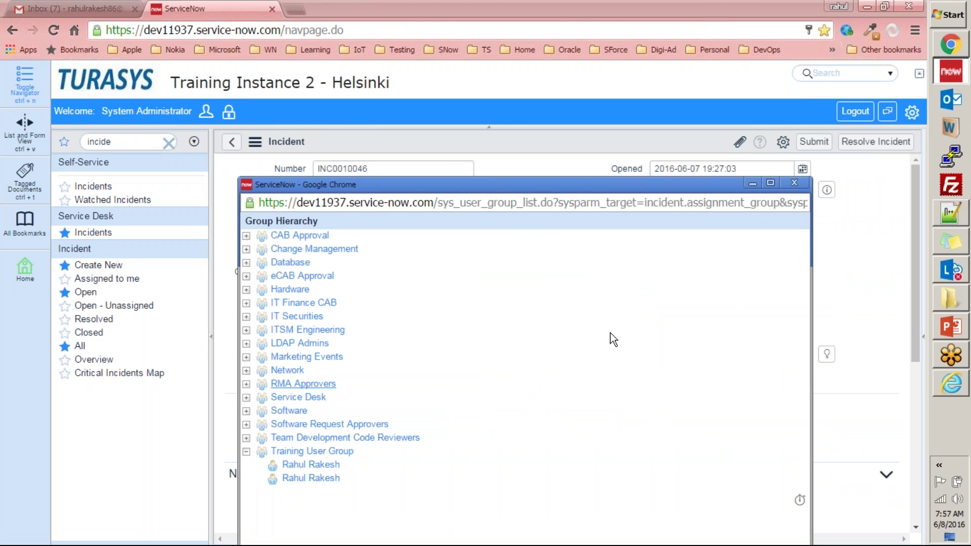
{"action": "left_click", "coordinate": [795, 183]}
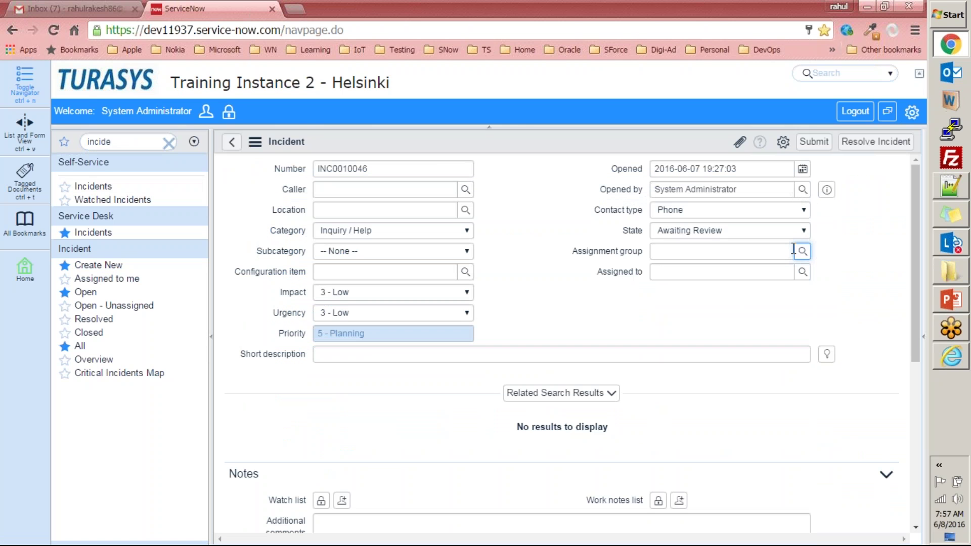
- Clear the navigator, filter for 'user admi', and open the Groups list
{"action": "left_click", "coordinate": [169, 144]}
{"action": "left_click", "coordinate": [24, 269]}
{"action": "left_click", "coordinate": [132, 139]}
{"action": "type", "text": "group"}
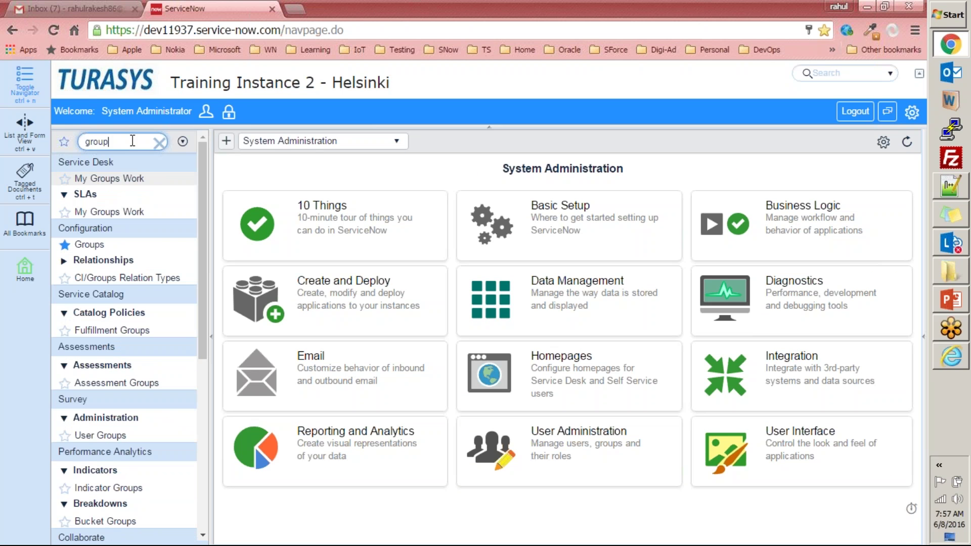
{"action": "type", "text": "s"}
{"action": "key", "text": "ctrl+a"}
{"action": "type", "text": "user admi"}
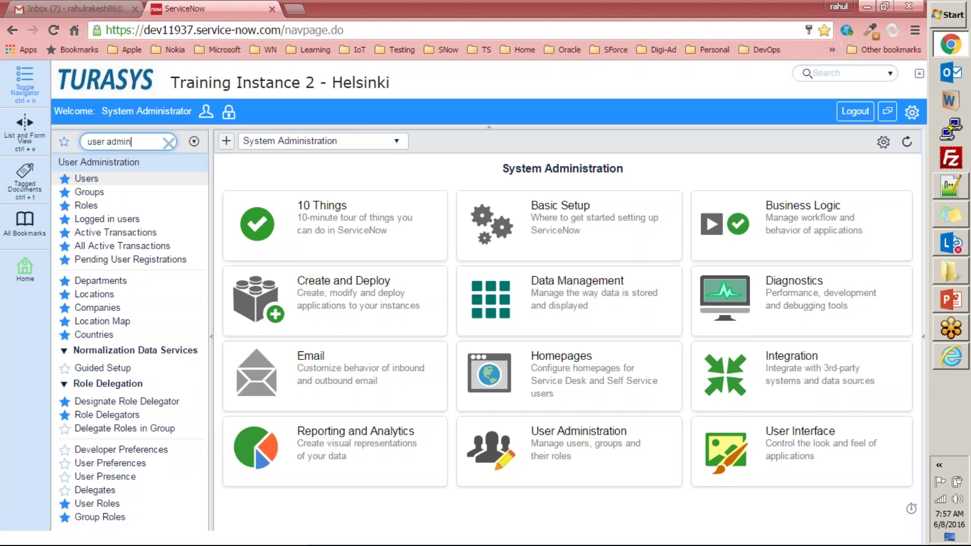
{"action": "left_click", "coordinate": [92, 192]}
{"action": "left_click", "coordinate": [951, 302]}
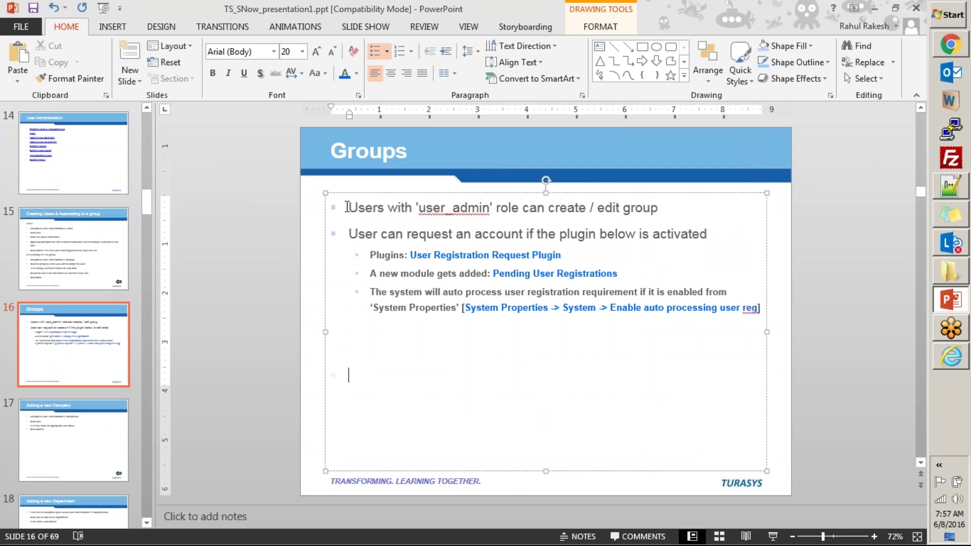
{"action": "left_click_drag", "start_coordinate": [346, 208], "coordinate": [626, 208]}
{"action": "left_click", "coordinate": [461, 207]}
{"action": "double_click", "coordinate": [460, 207]}
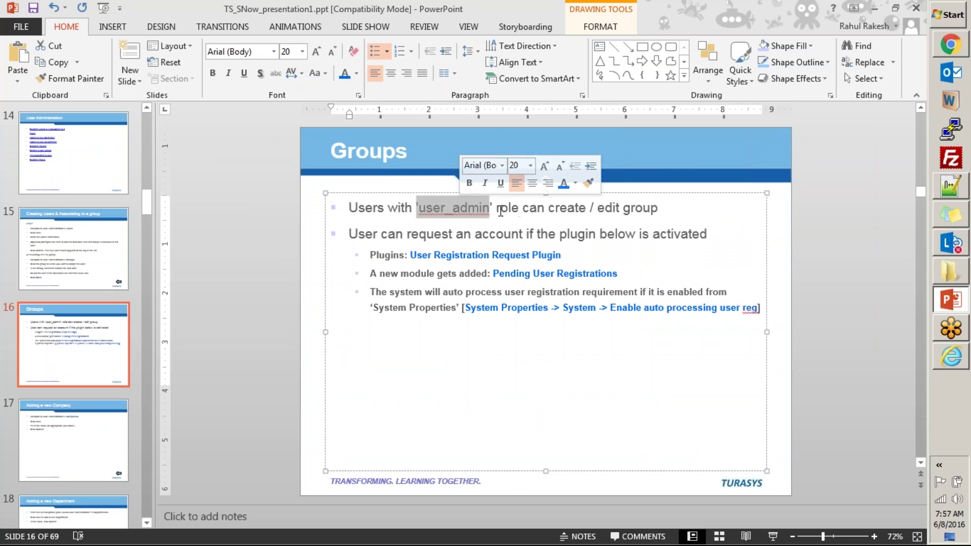
{"action": "left_click_drag", "start_coordinate": [490, 207], "coordinate": [419, 201]}
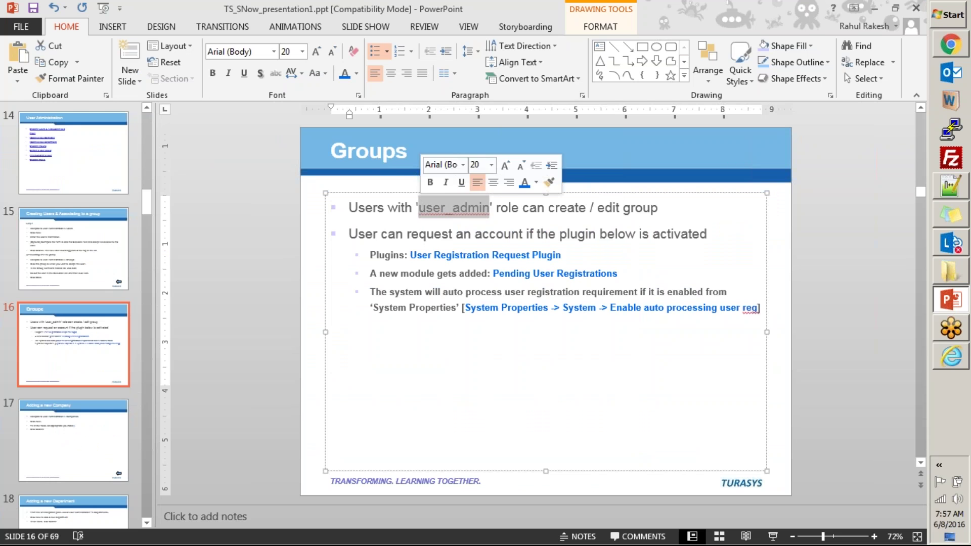
{"action": "key", "text": "alt+Tab"}
{"action": "left_click", "coordinate": [133, 143]}
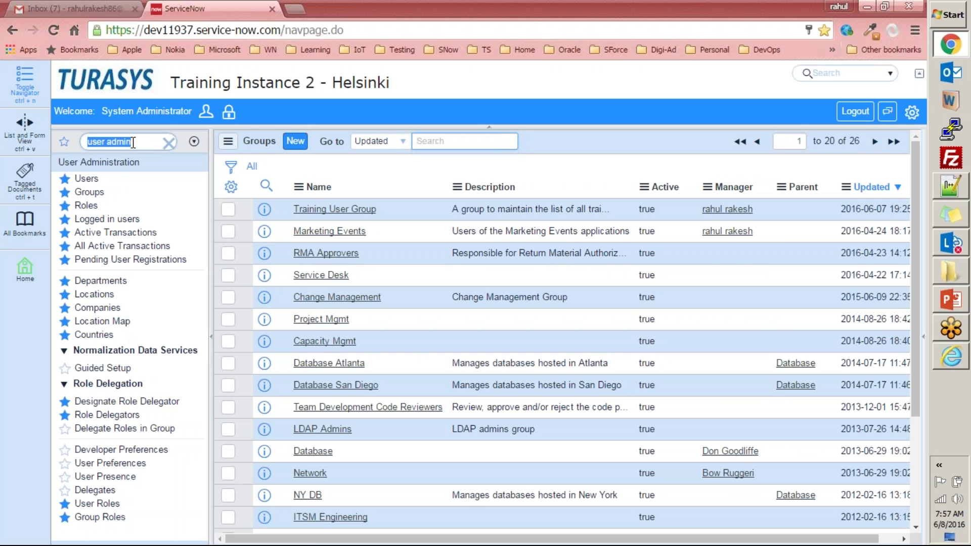
- From the Roles list, open the admin role and read its System Administrator description
{"action": "left_click", "coordinate": [86, 205]}
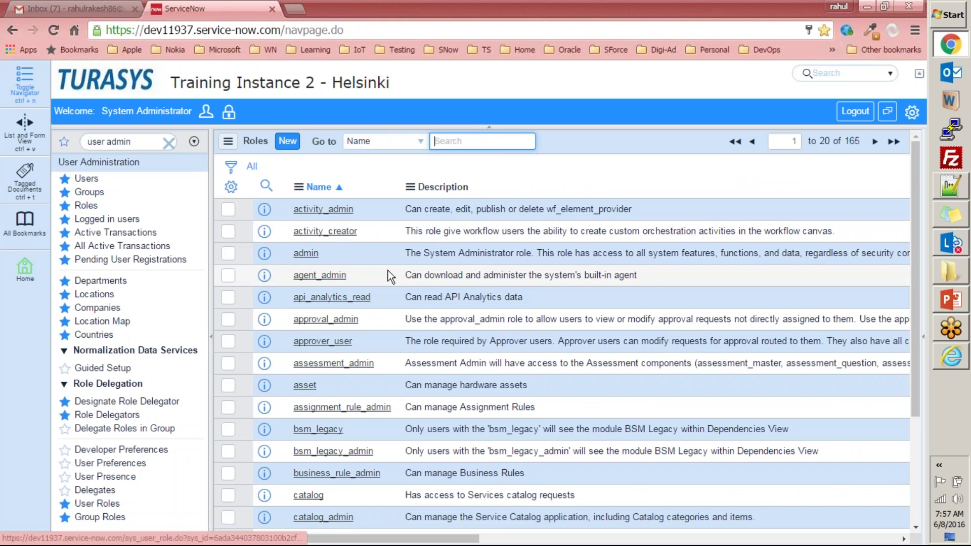
{"action": "scroll", "coordinate": [348, 373], "scroll_direction": "down", "scroll_amount": 3}
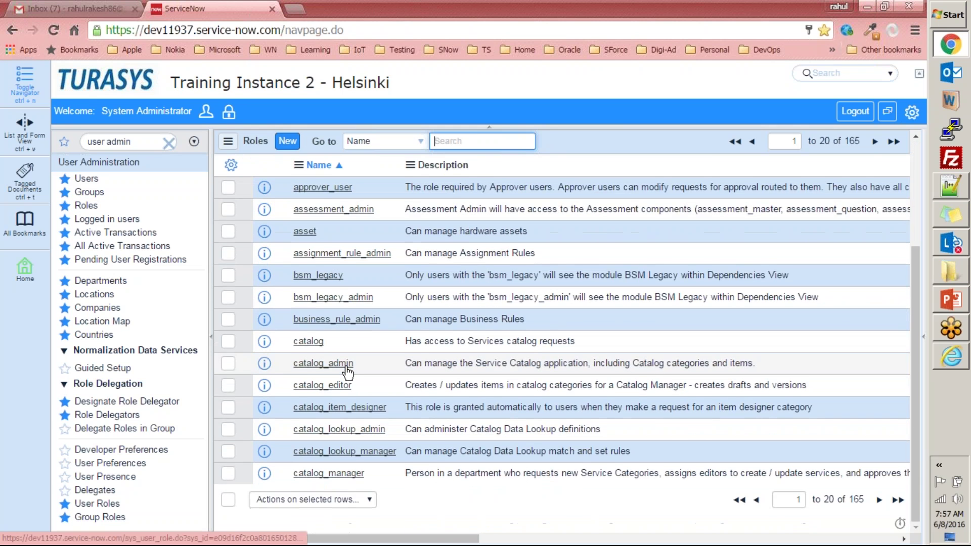
{"action": "scroll", "coordinate": [349, 367], "scroll_direction": "up", "scroll_amount": 3}
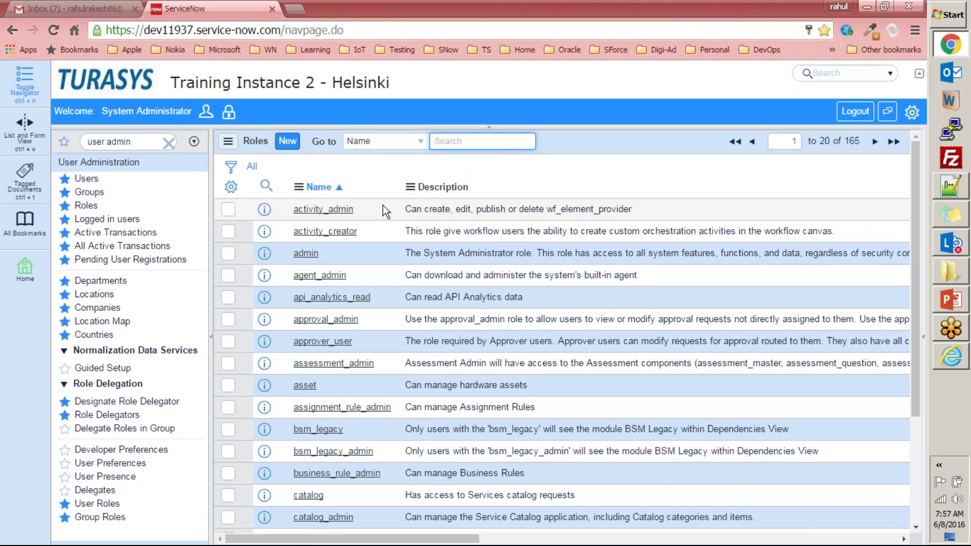
{"action": "scroll", "coordinate": [364, 403], "scroll_direction": "down", "scroll_amount": 3}
{"action": "scroll", "coordinate": [369, 412], "scroll_direction": "up", "scroll_amount": 3}
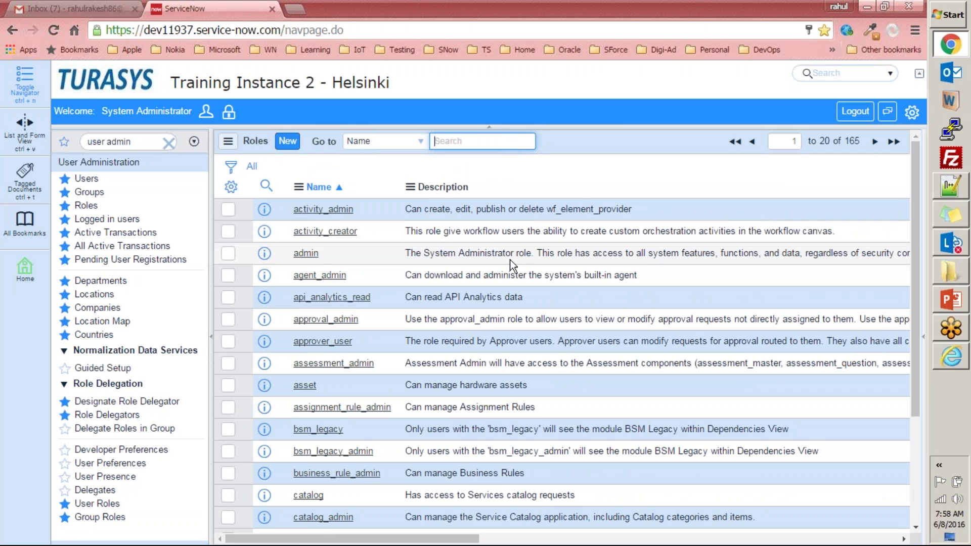
{"action": "left_click", "coordinate": [305, 253]}
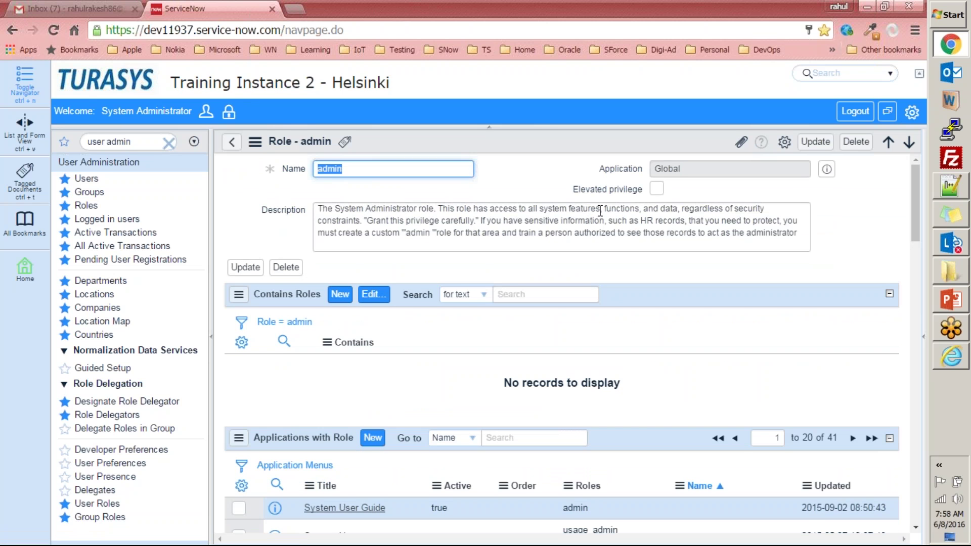
{"action": "left_click", "coordinate": [640, 212]}
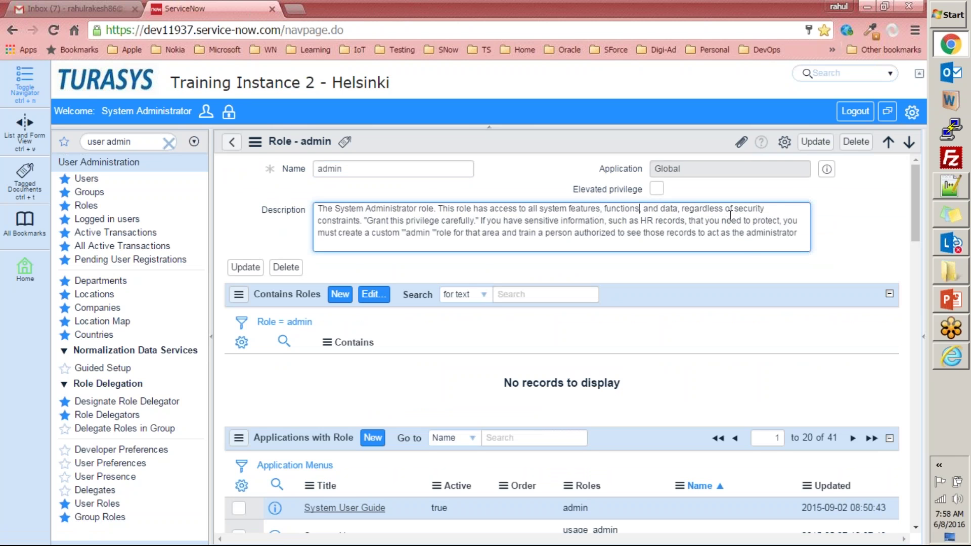
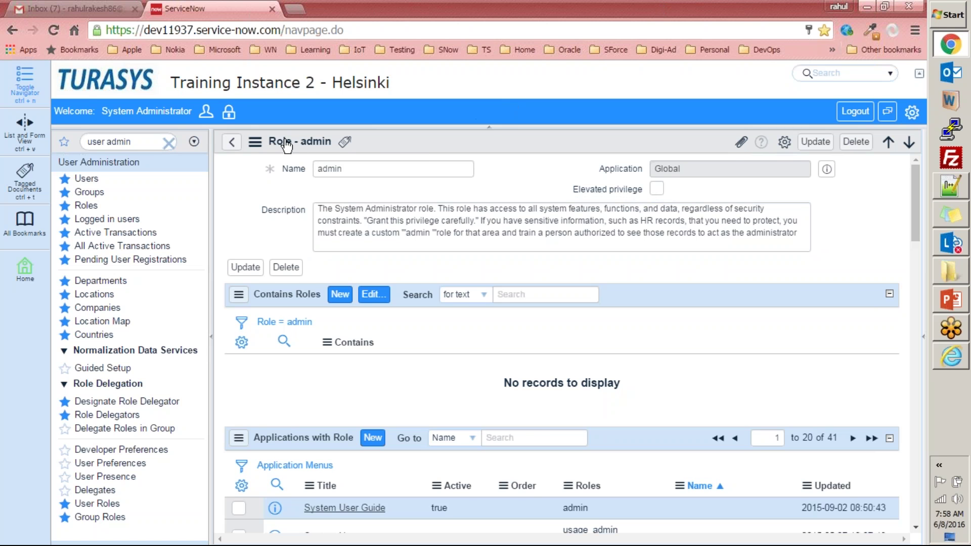
- Go back from the Role - admin record to the Roles list
{"action": "left_click", "coordinate": [228, 145]}
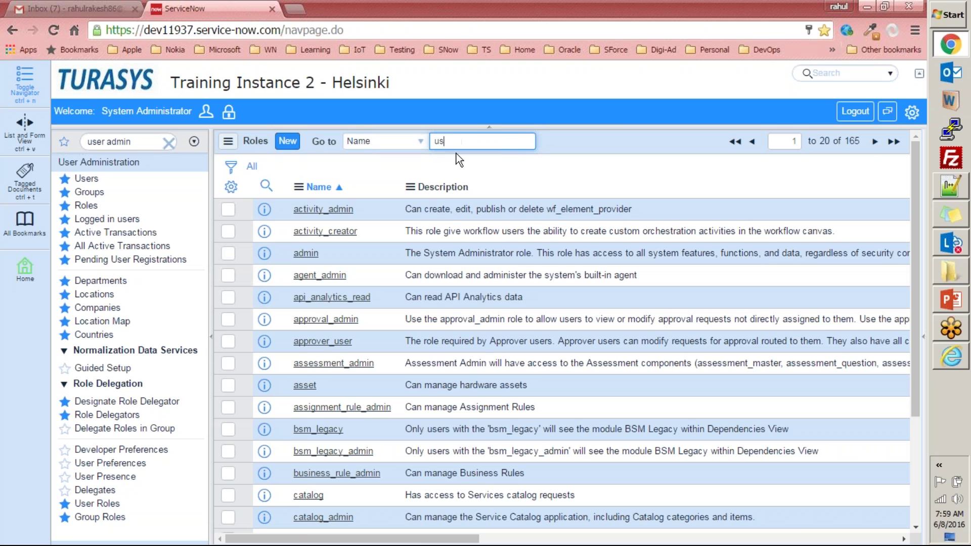
- Jump the roles list to user_admin, then glance at the Groups slide in PowerPoint
{"action": "type", "text": "in"}
{"action": "key", "text": "Return"}
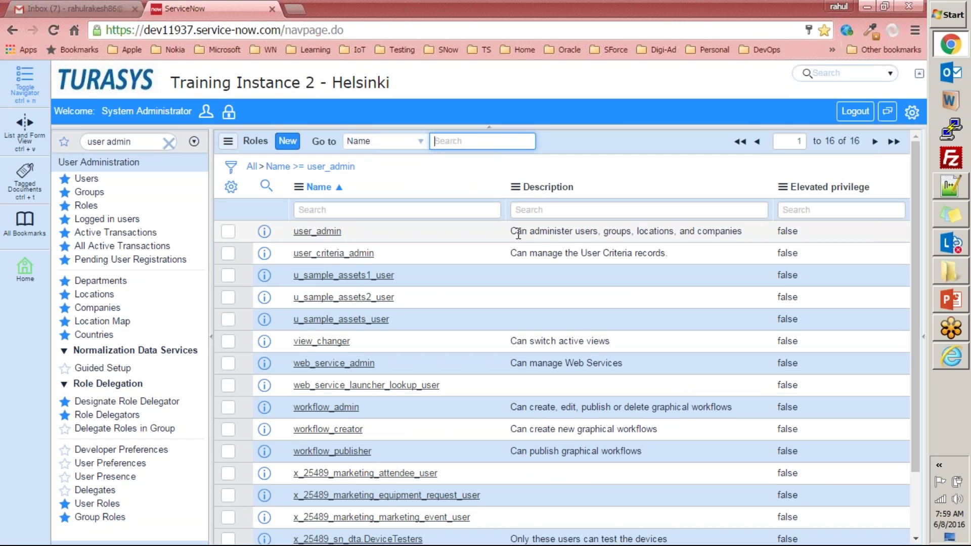
{"action": "left_click_drag", "start_coordinate": [347, 236], "coordinate": [290, 236]}
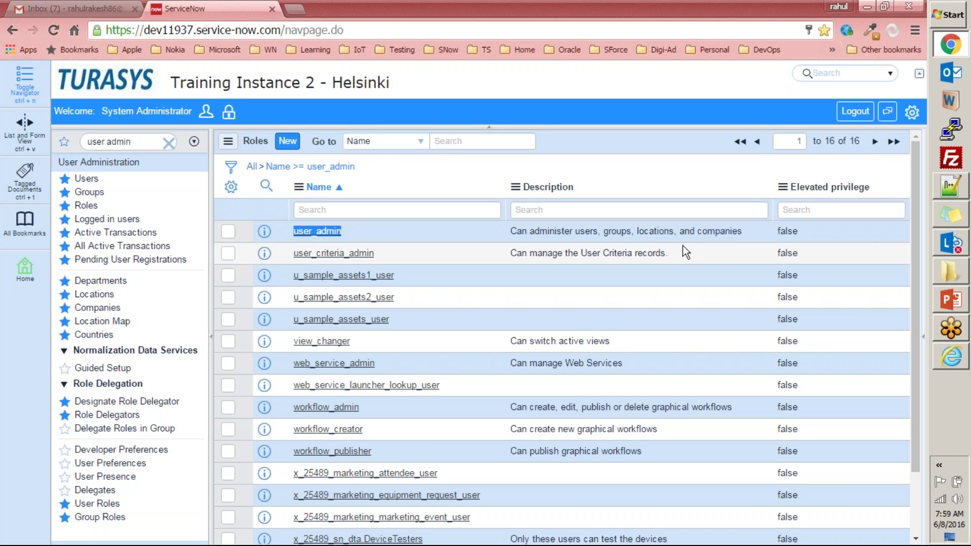
{"action": "left_click", "coordinate": [953, 304]}
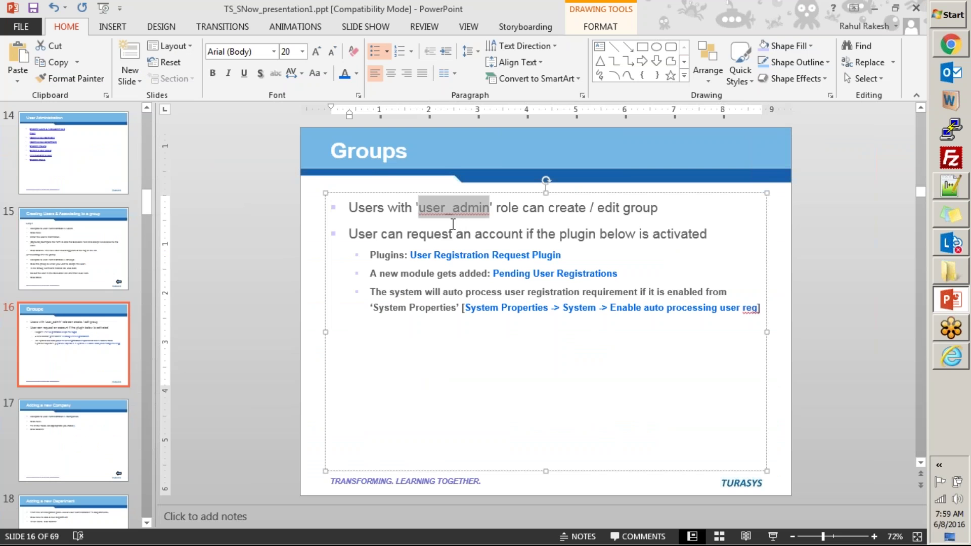
{"action": "key", "text": "alt+Tab"}
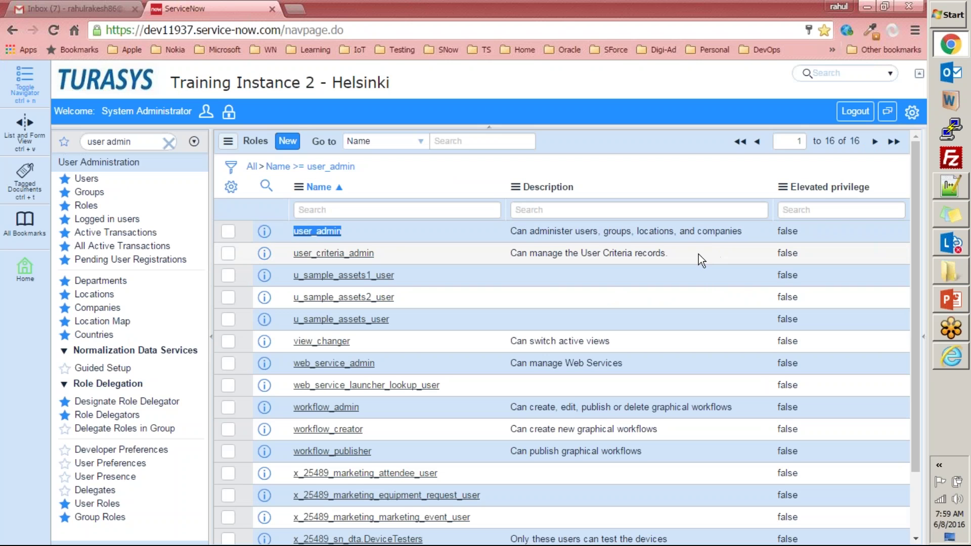
- Show all roles again and start the list at names from 'device'
{"action": "left_click", "coordinate": [252, 166]}
{"action": "left_click", "coordinate": [453, 140]}
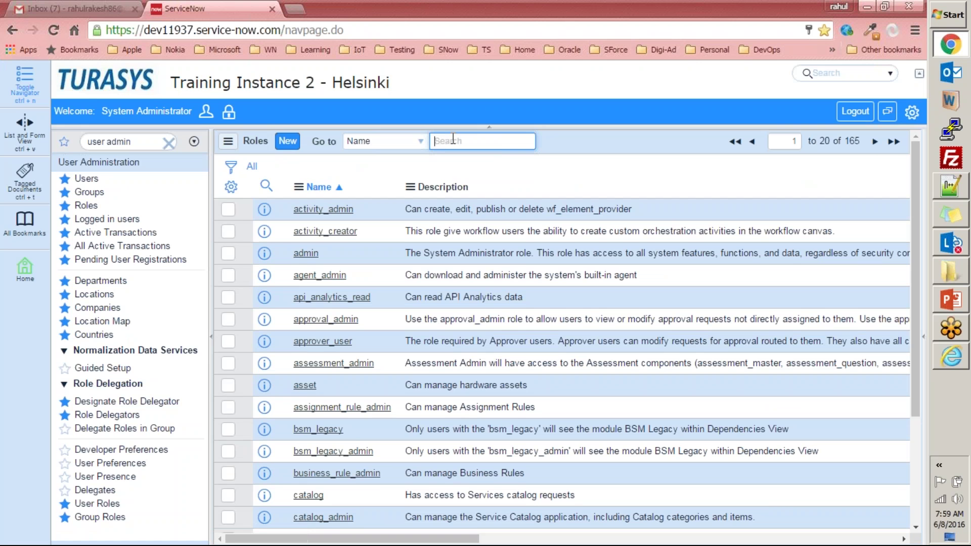
{"action": "type", "text": "device"}
{"action": "key", "text": "Return"}
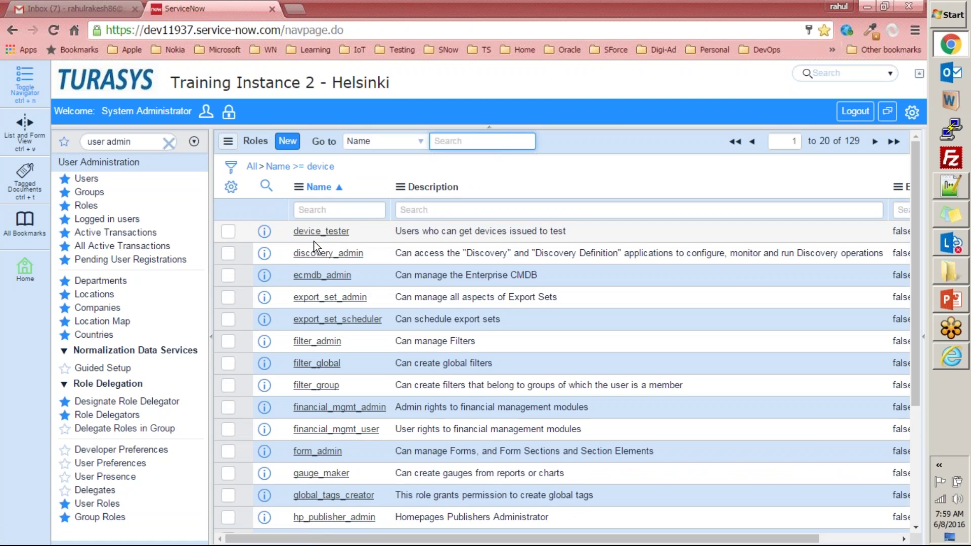
- Open the device_tester role and read its description
{"action": "left_click", "coordinate": [322, 231]}
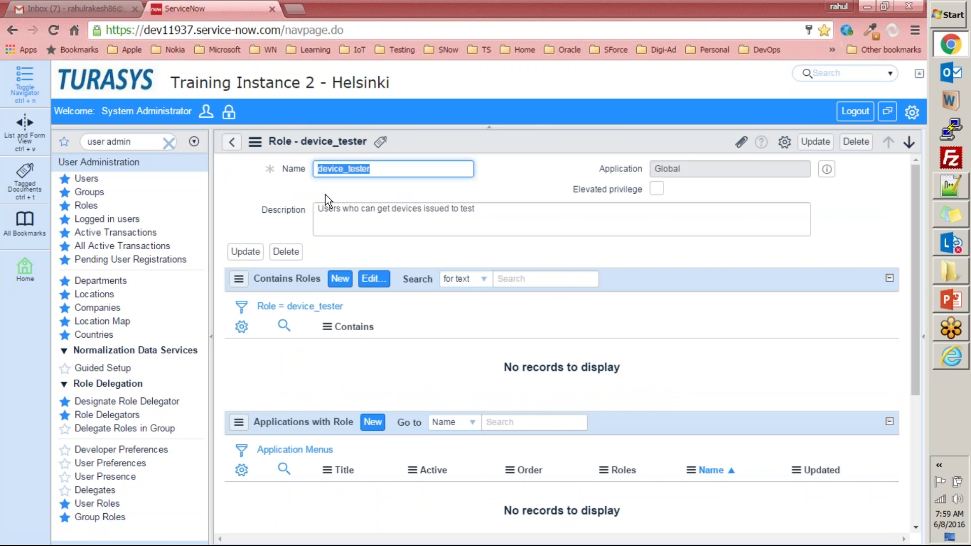
{"action": "left_click_drag", "start_coordinate": [556, 220], "coordinate": [223, 216]}
{"action": "left_click", "coordinate": [272, 201]}
{"action": "left_click_drag", "start_coordinate": [515, 216], "coordinate": [324, 212]}
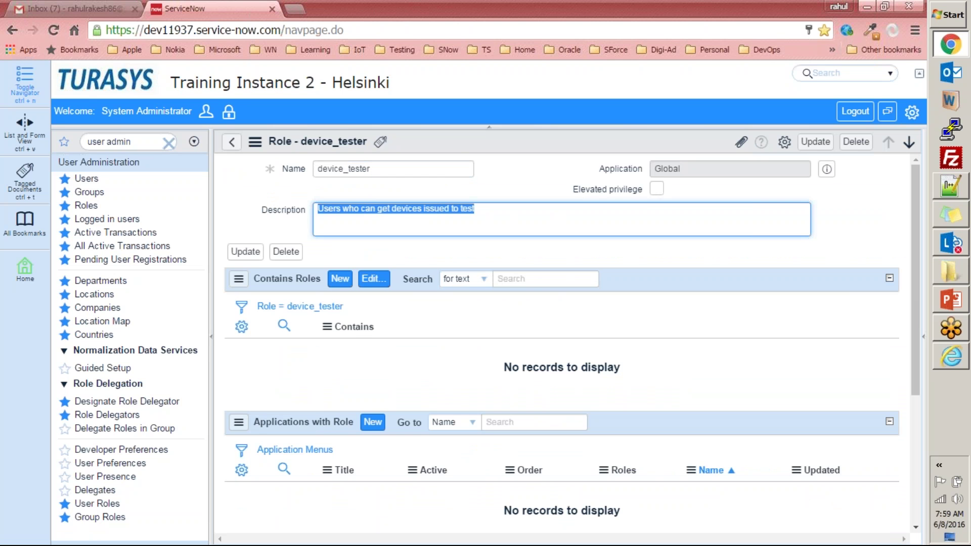
{"action": "left_click", "coordinate": [497, 219]}
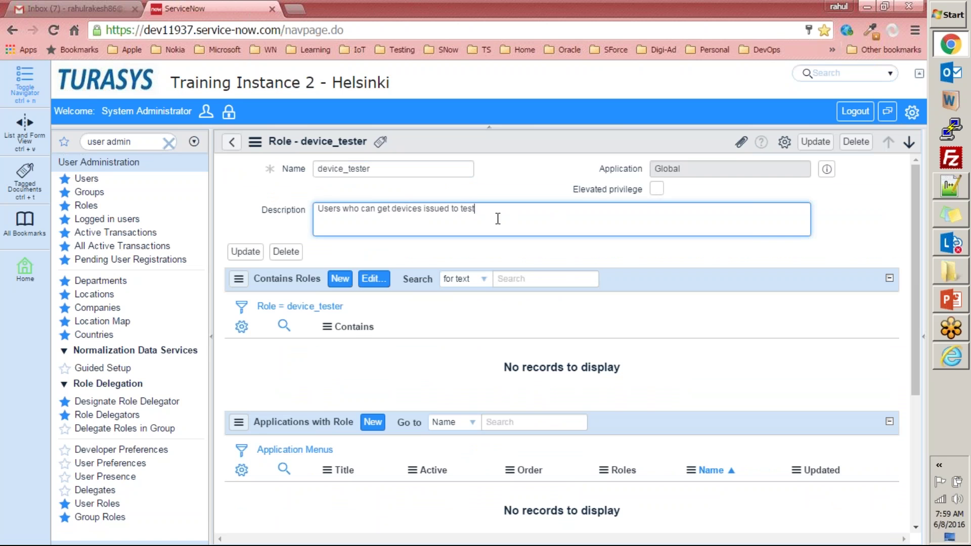
- Filter the navigator for 'device', then go back to the device-filtered Roles list
{"action": "left_click", "coordinate": [148, 140]}
{"action": "type", "text": "d"}
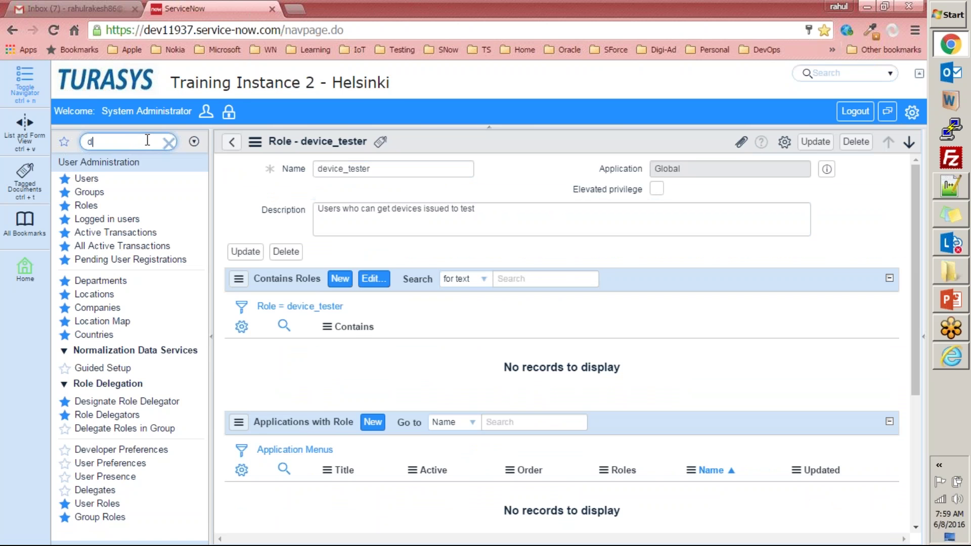
{"action": "type", "text": "evice"}
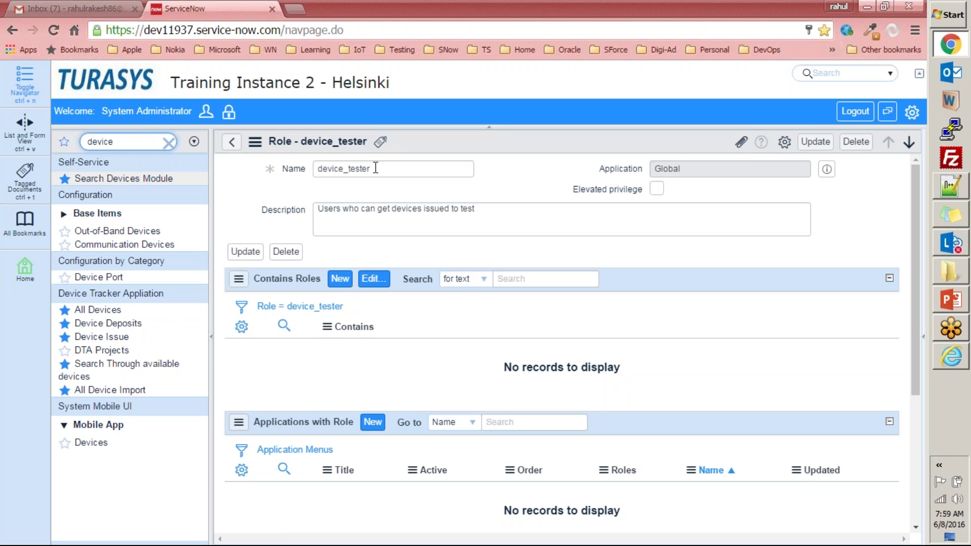
{"action": "double_click", "coordinate": [395, 171]}
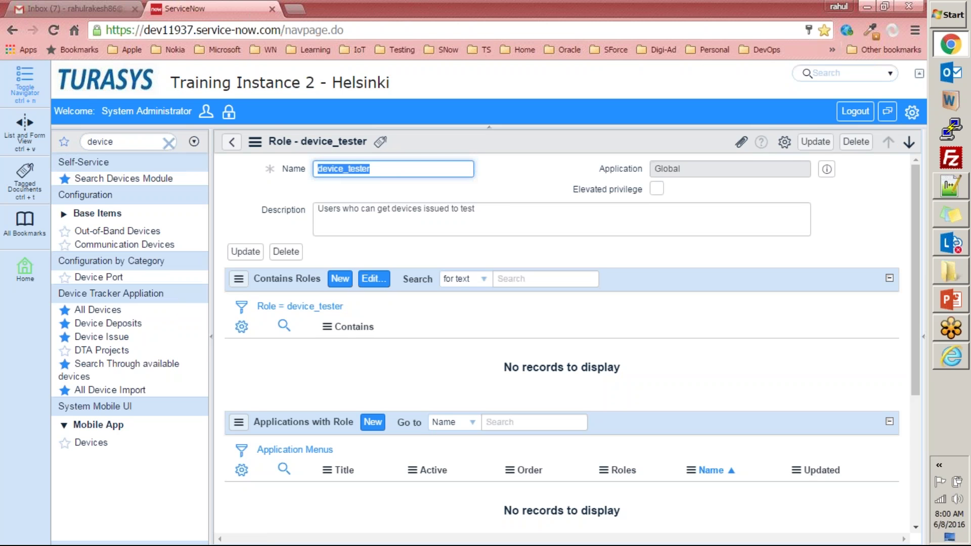
{"action": "left_click", "coordinate": [233, 143]}
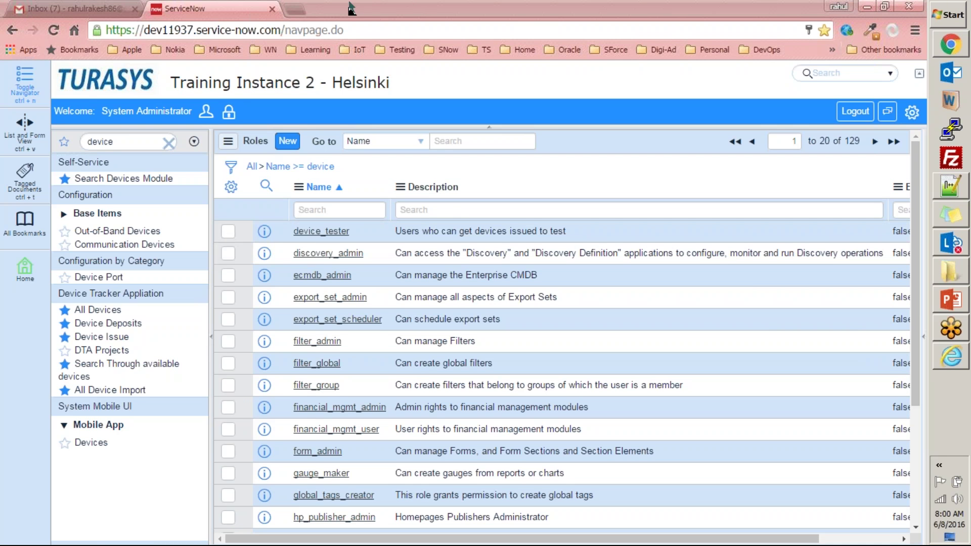
- Filter the navigator modules by 'user adm'
{"action": "left_click", "coordinate": [397, 8]}
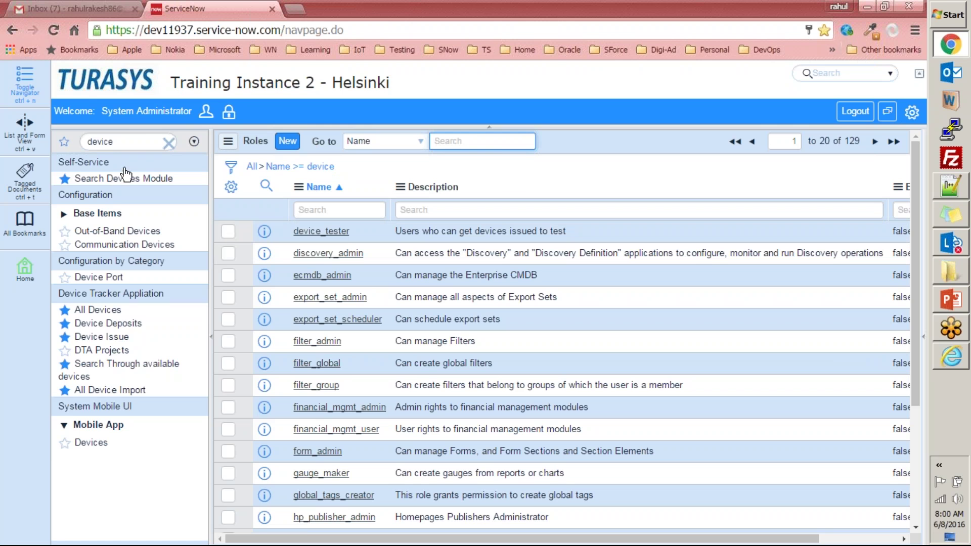
{"action": "double_click", "coordinate": [142, 142]}
{"action": "type", "text": "grou"}
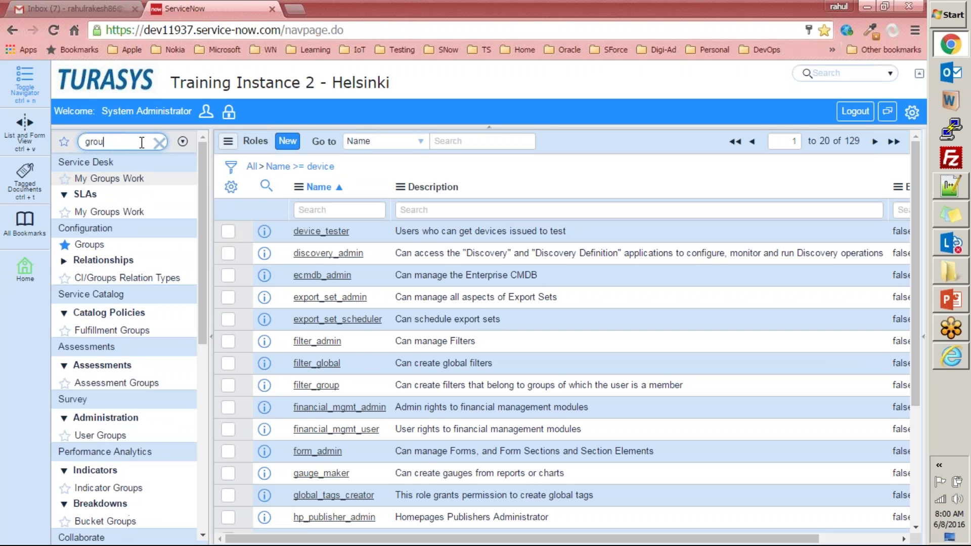
{"action": "double_click", "coordinate": [142, 142]}
{"action": "type", "text": "user"}
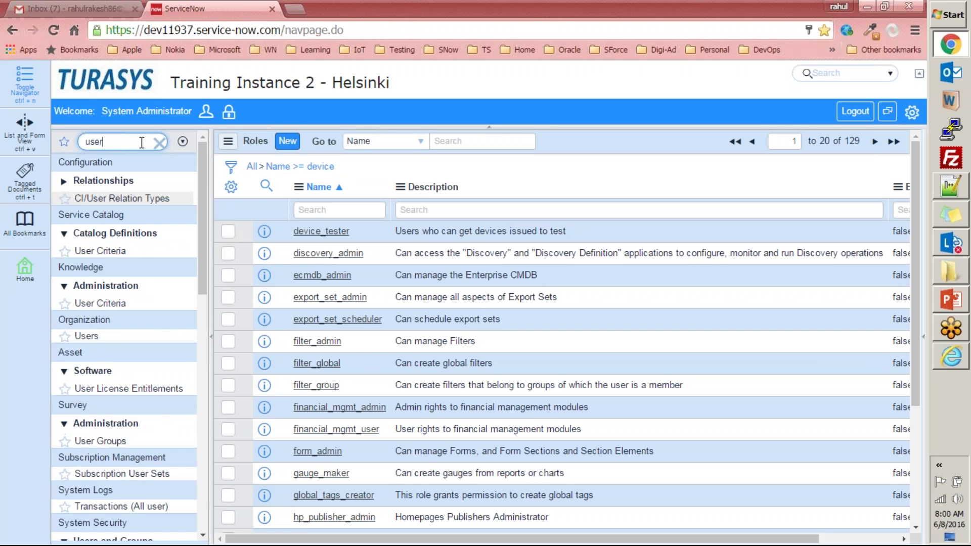
{"action": "type", "text": "s"}
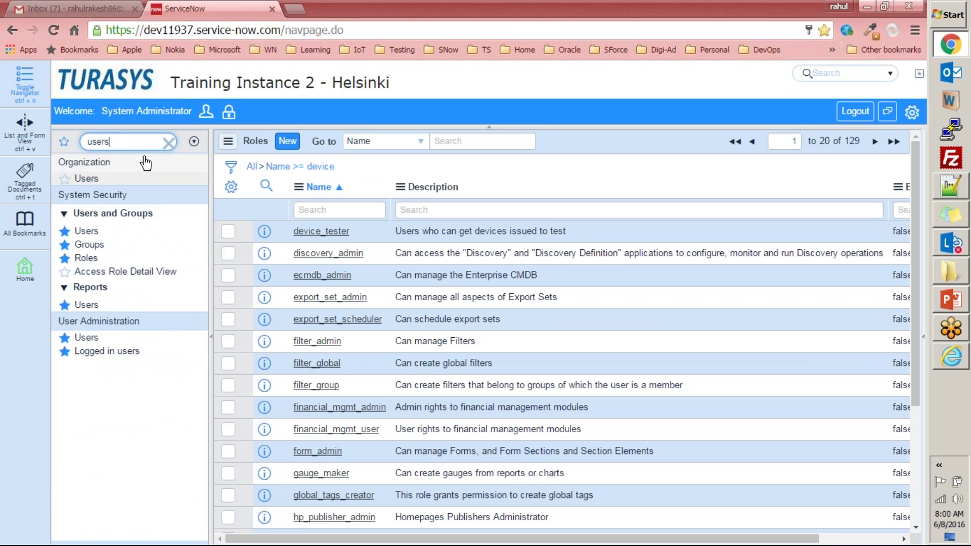
{"action": "key", "text": "BackSpace"}
{"action": "type", "text": "adm"}
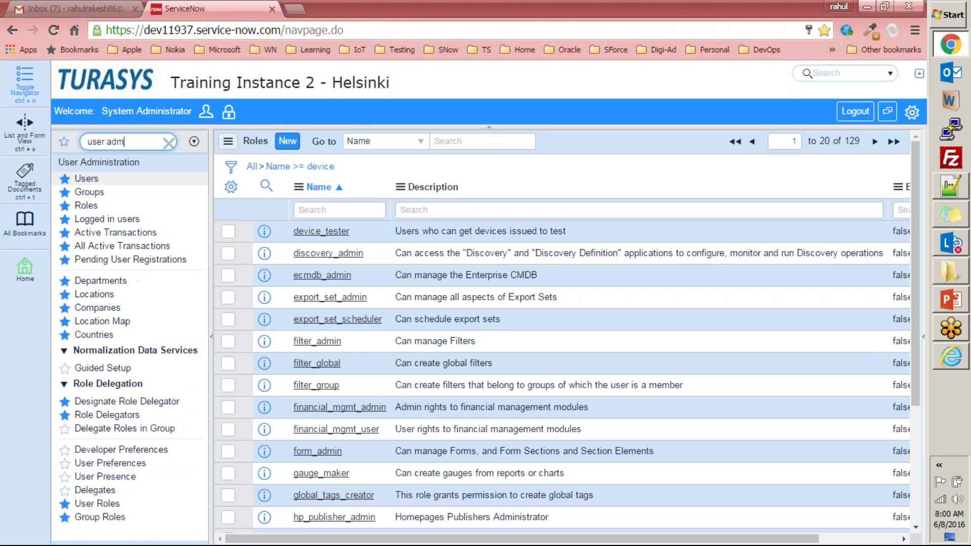
- Open Training User from Users to check its admin and device_tester roles, then open Groups
{"action": "left_click", "coordinate": [84, 180]}
{"action": "left_click", "coordinate": [318, 215]}
{"action": "scroll", "coordinate": [376, 357], "scroll_direction": "down", "scroll_amount": 8}
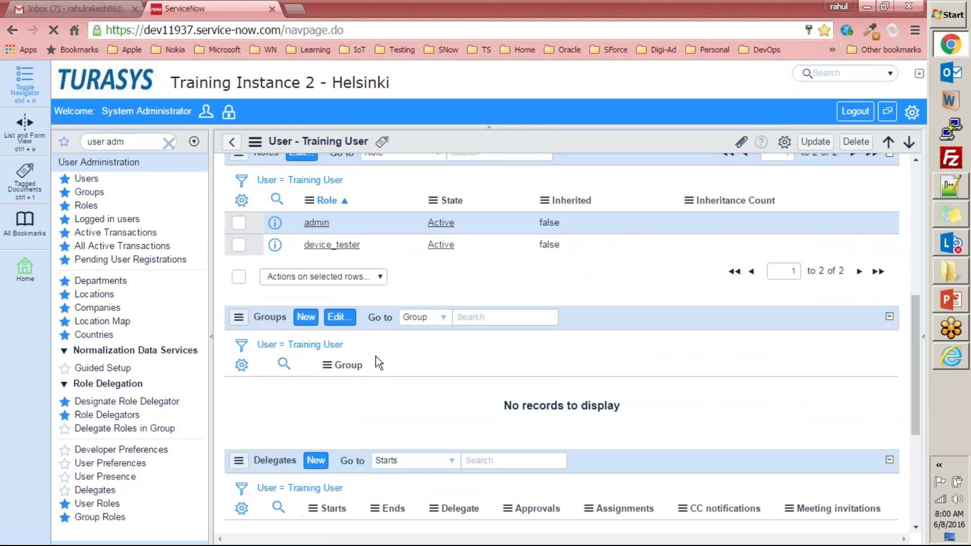
{"action": "scroll", "coordinate": [312, 256], "scroll_direction": "up", "scroll_amount": 3}
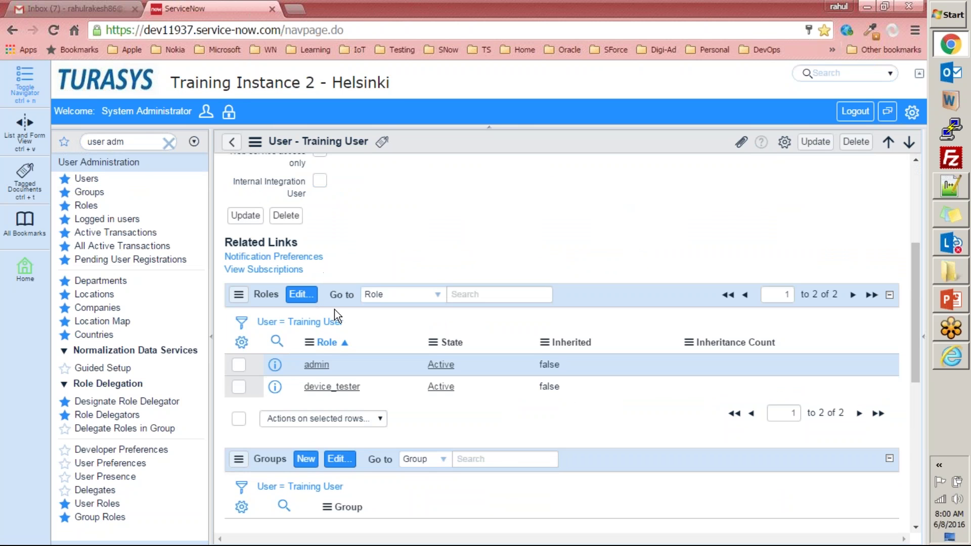
{"action": "left_click", "coordinate": [90, 192]}
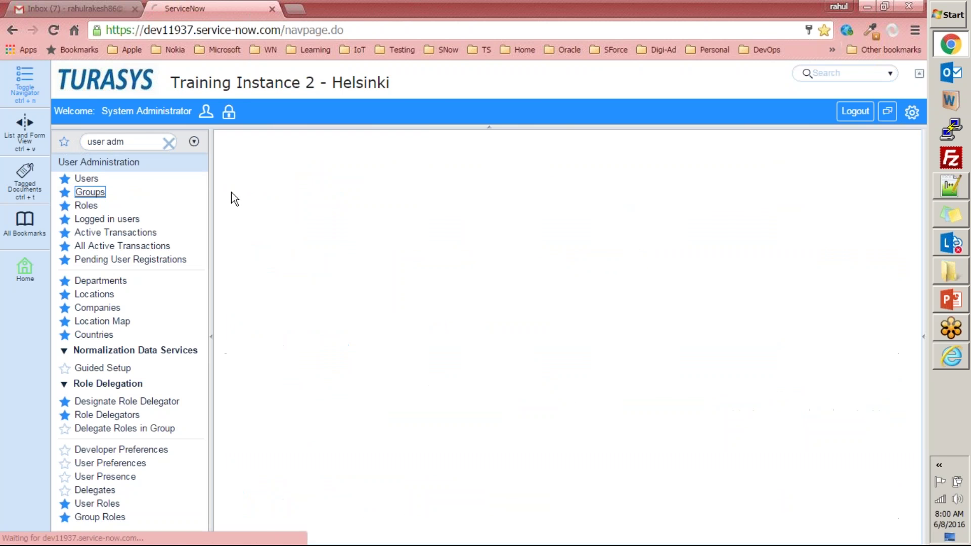
- Look at the Service Desk group record, then the User Roles and Group Roles lists
{"action": "left_click", "coordinate": [320, 279]}
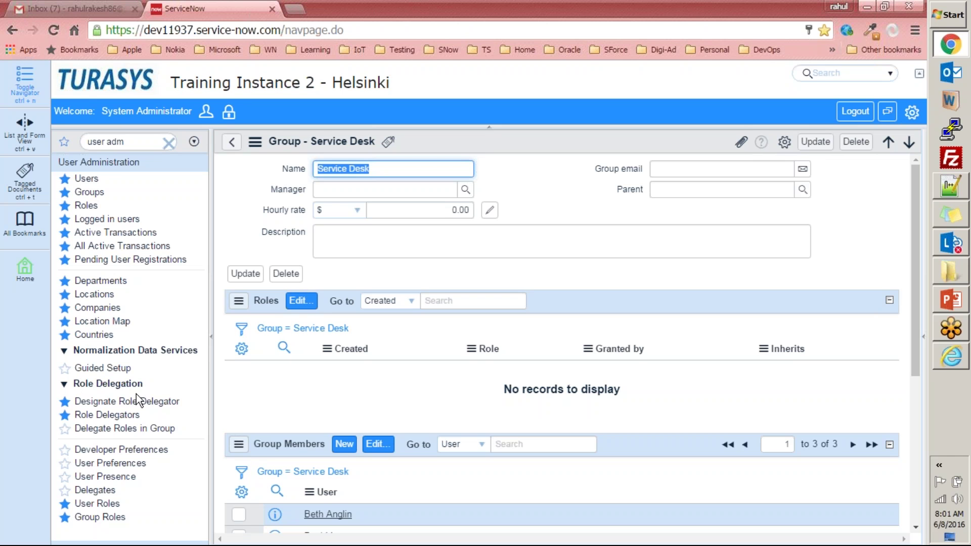
{"action": "left_click", "coordinate": [75, 389]}
{"action": "triple_click", "coordinate": [145, 383]}
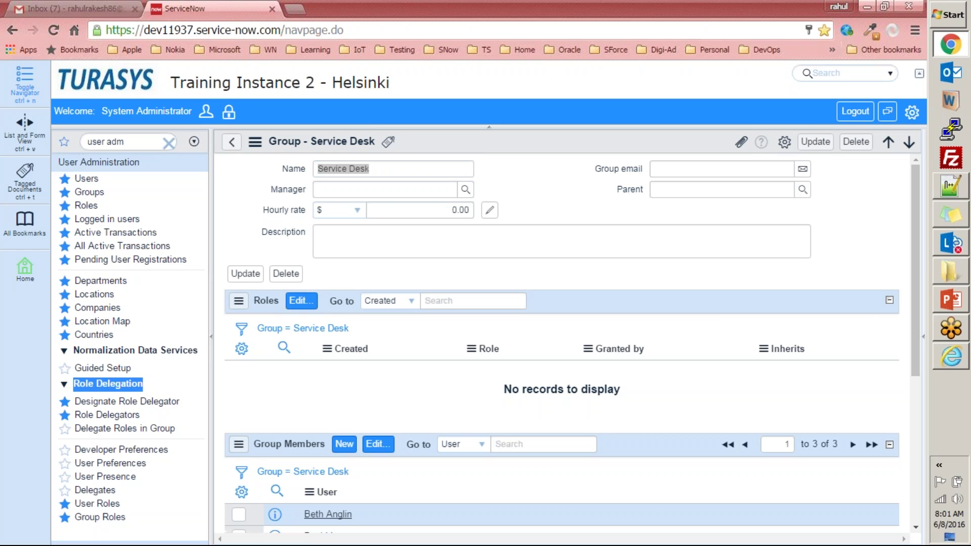
{"action": "left_click", "coordinate": [103, 503]}
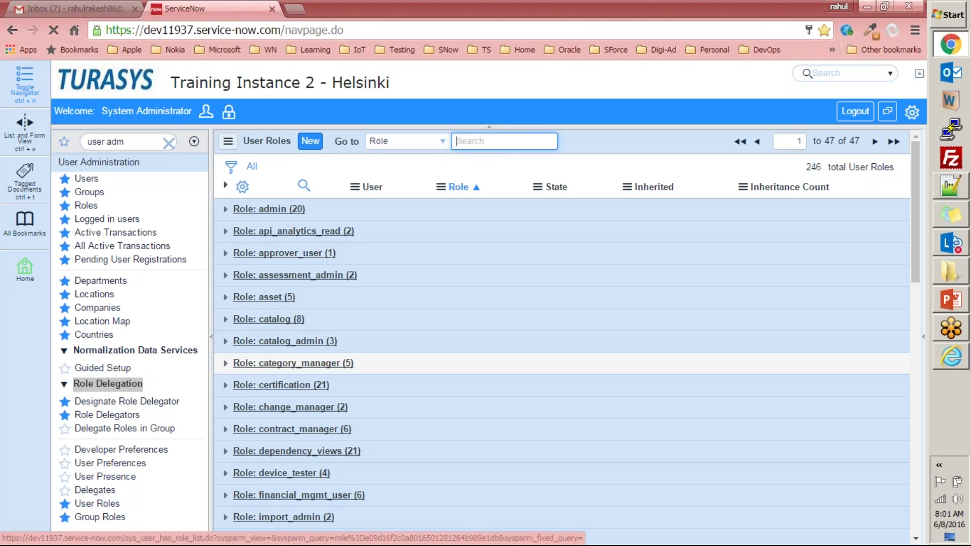
{"action": "left_click", "coordinate": [101, 517]}
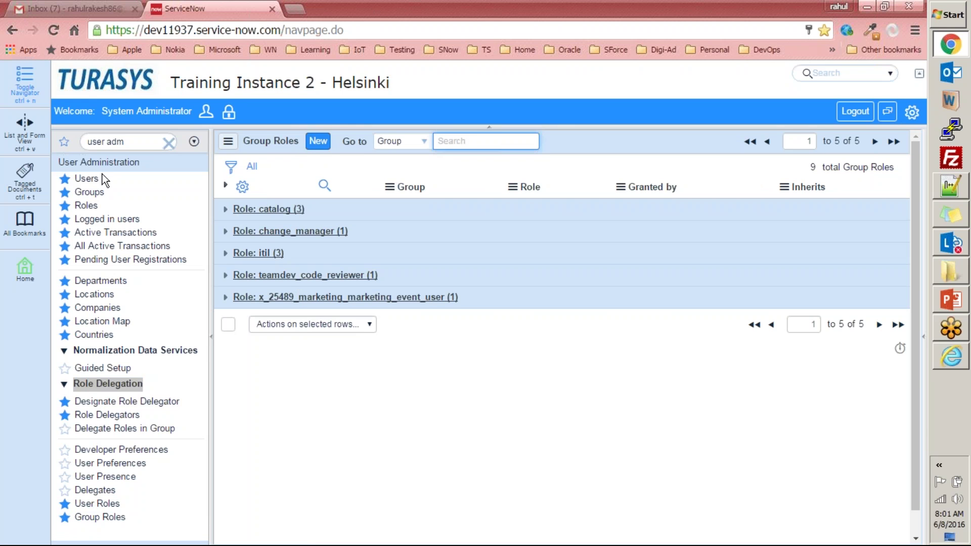
- Open the Users and Groups lists and check the slide's auto-processing setting path
{"action": "left_click", "coordinate": [87, 179]}
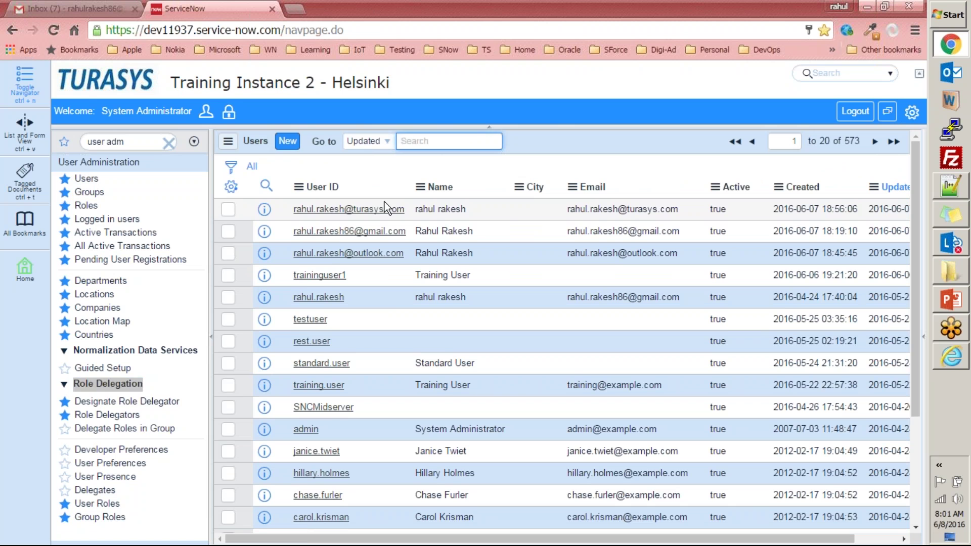
{"action": "left_click", "coordinate": [90, 192]}
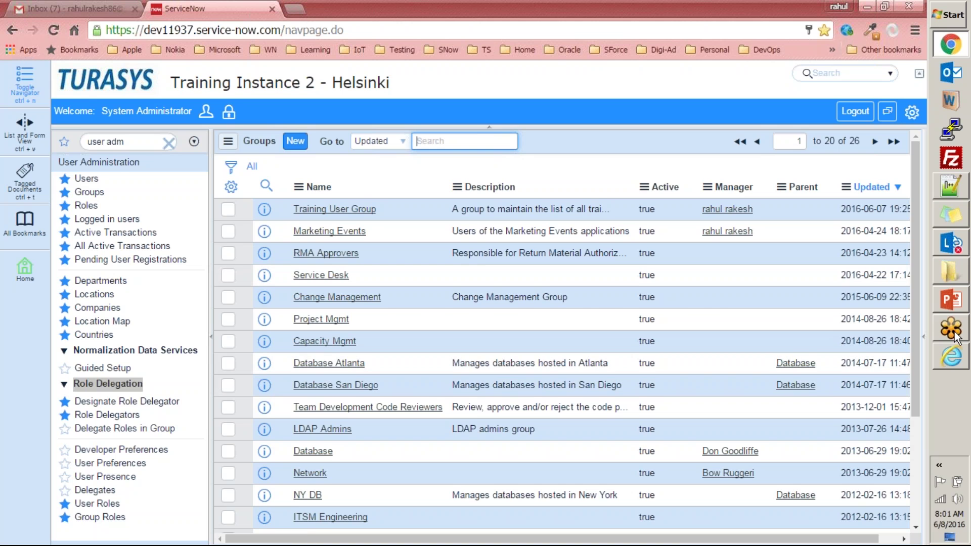
{"action": "left_click", "coordinate": [951, 301]}
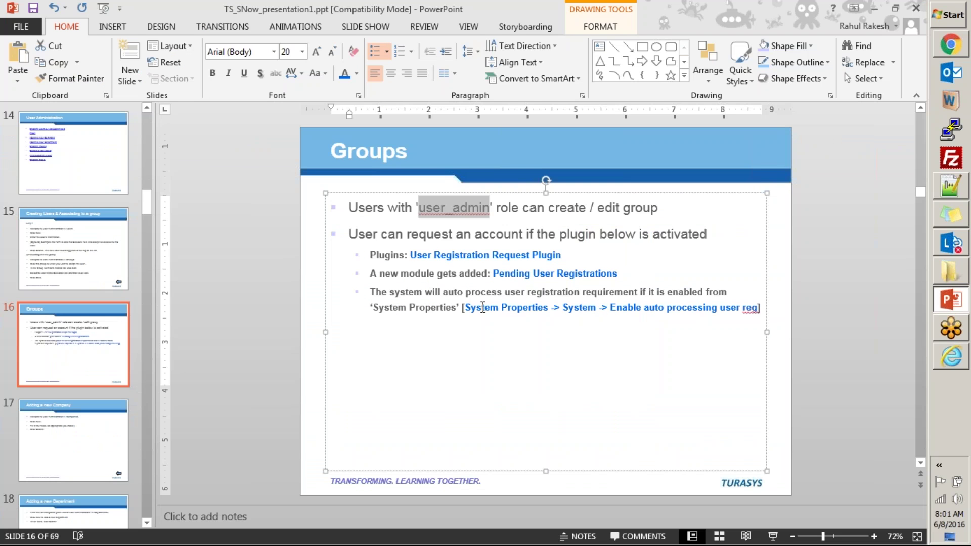
{"action": "left_click_drag", "start_coordinate": [611, 308], "coordinate": [760, 307]}
{"action": "key", "text": "alt+Tab"}
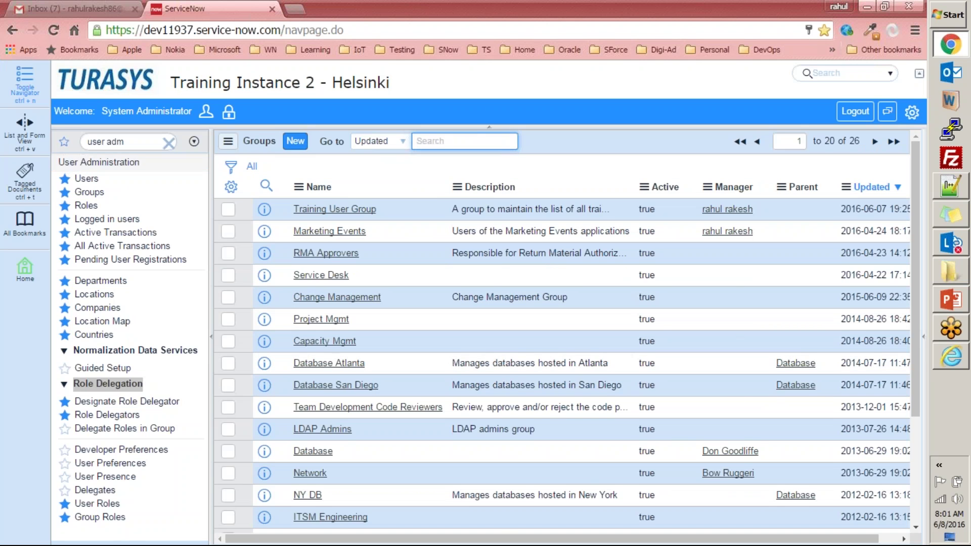
- Locate the user-registration auto processing option under System Properties > System, then return home
{"action": "left_click", "coordinate": [169, 143]}
{"action": "left_click", "coordinate": [136, 142]}
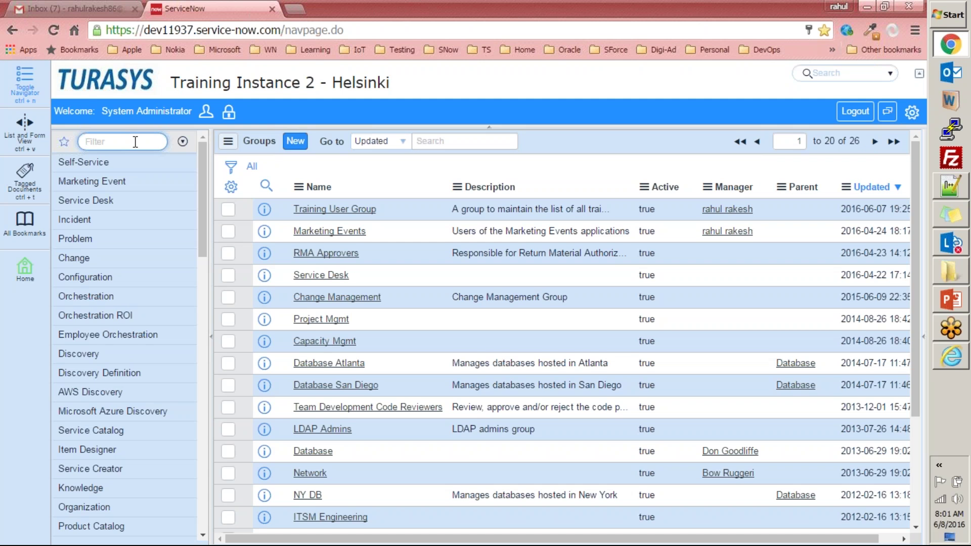
{"action": "type", "text": "system pro"}
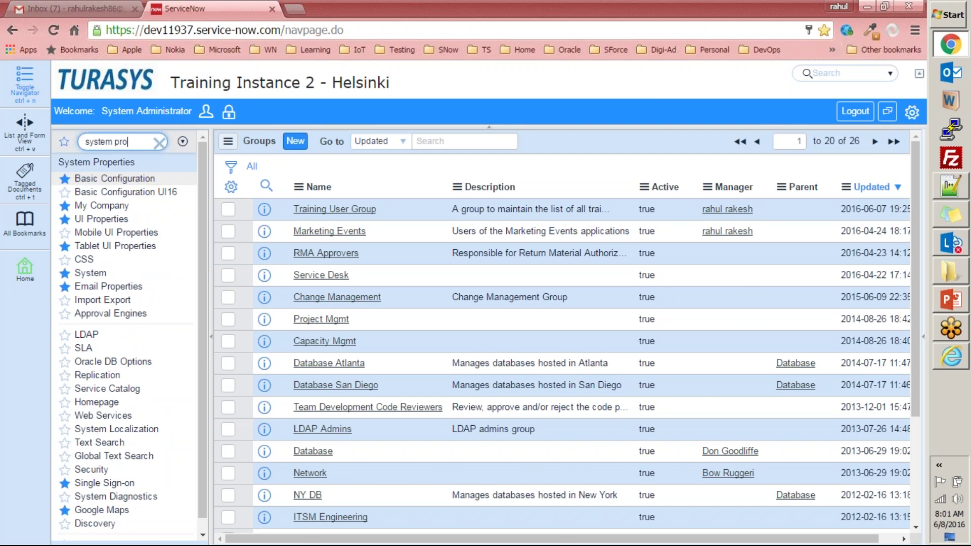
{"action": "left_click", "coordinate": [91, 273]}
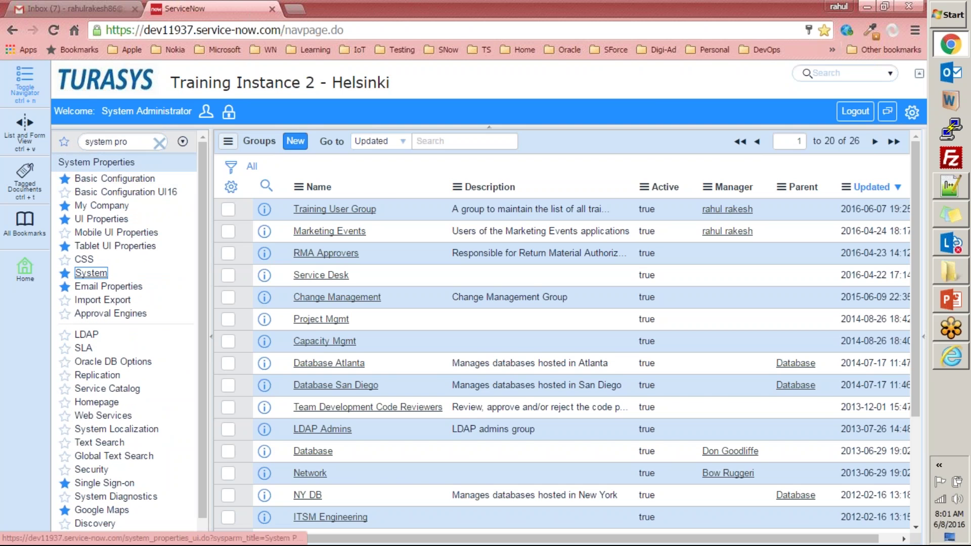
{"action": "scroll", "coordinate": [306, 333], "scroll_direction": "down", "scroll_amount": 10}
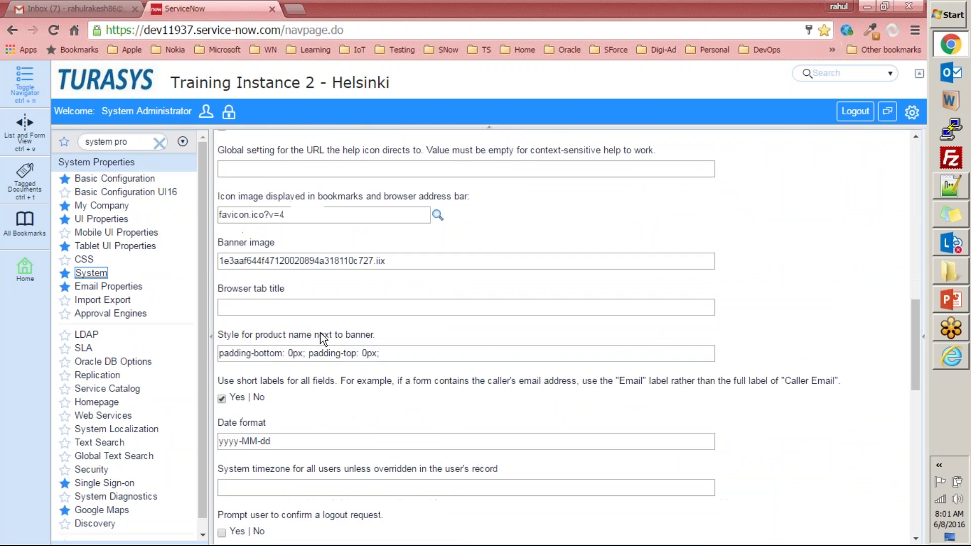
{"action": "scroll", "coordinate": [297, 332], "scroll_direction": "down", "scroll_amount": 9}
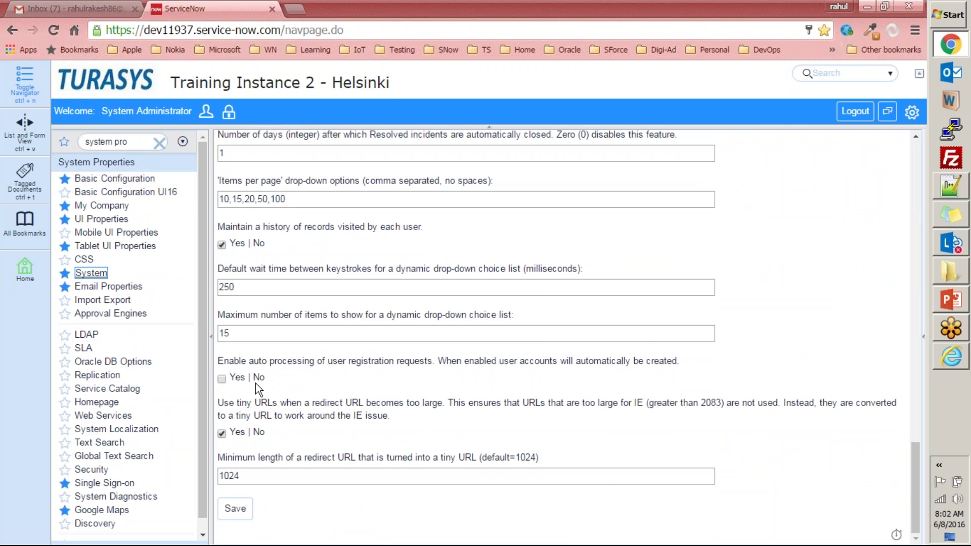
{"action": "scroll", "coordinate": [276, 362], "scroll_direction": "up", "scroll_amount": 18}
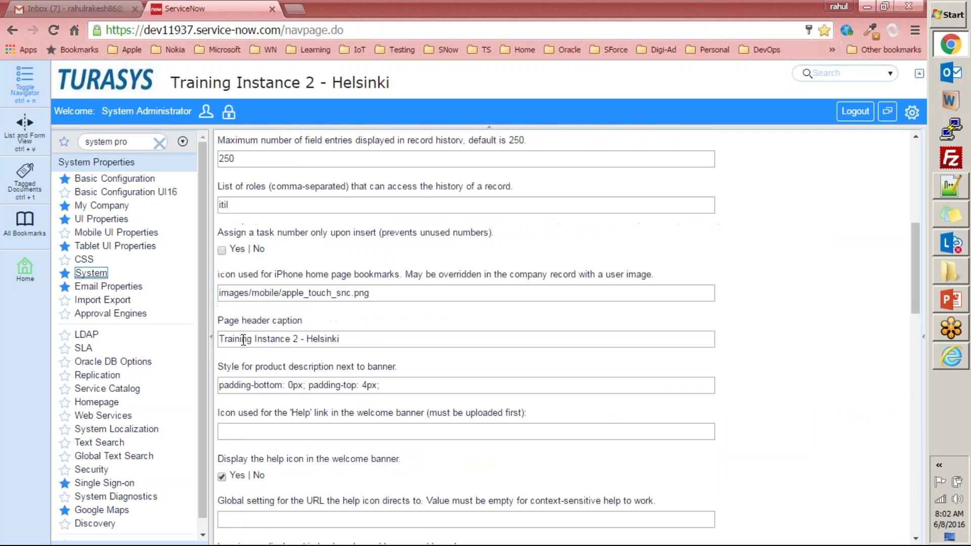
{"action": "left_click", "coordinate": [86, 79]}
{"action": "key", "text": "alt+Tab"}
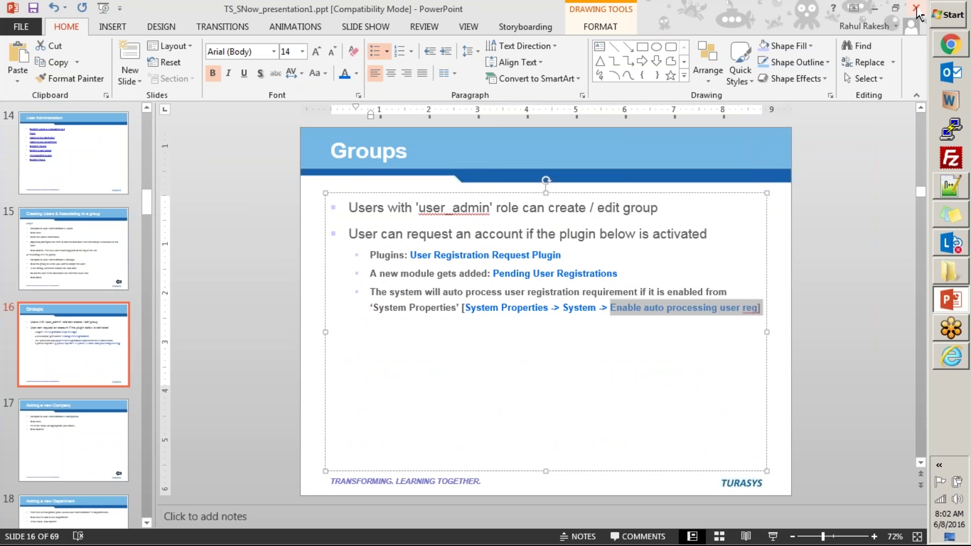
- Page through slides 17–20 to 'Getting a user object' and minimize PowerPoint
{"action": "left_click", "coordinate": [90, 435]}
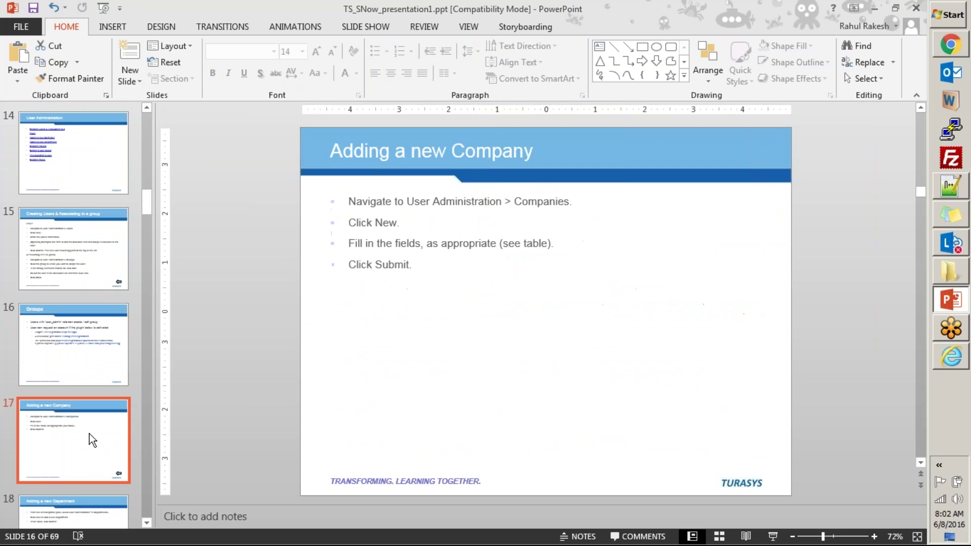
{"action": "left_click", "coordinate": [68, 469]}
{"action": "scroll", "coordinate": [70, 467], "scroll_direction": "down", "scroll_amount": 1}
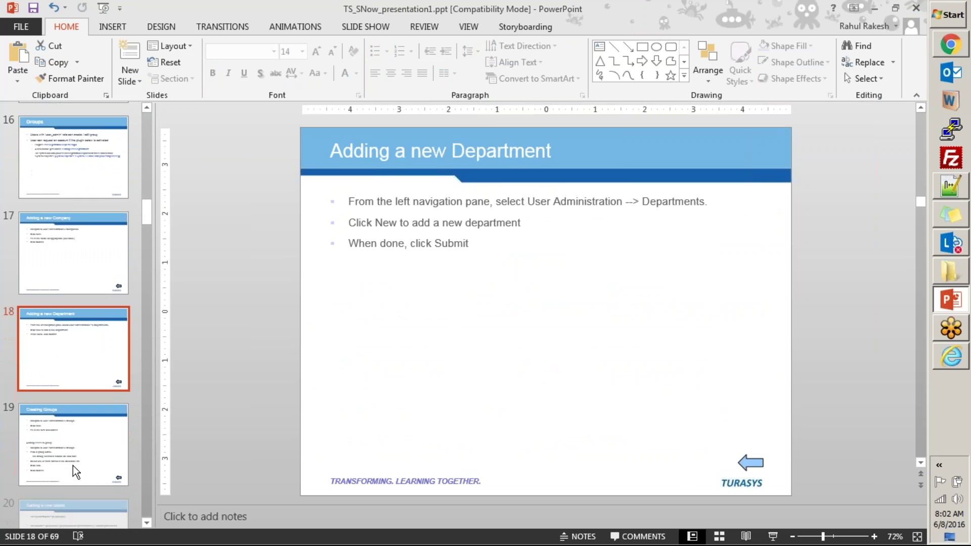
{"action": "left_click", "coordinate": [73, 463]}
{"action": "scroll", "coordinate": [73, 457], "scroll_direction": "down", "scroll_amount": 2}
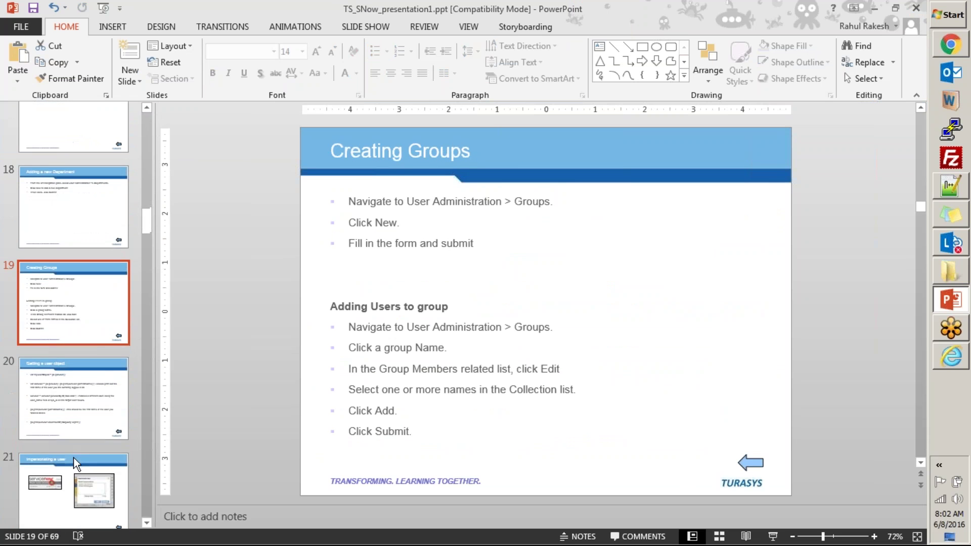
{"action": "left_click", "coordinate": [79, 429]}
{"action": "scroll", "coordinate": [76, 423], "scroll_direction": "down", "scroll_amount": 2}
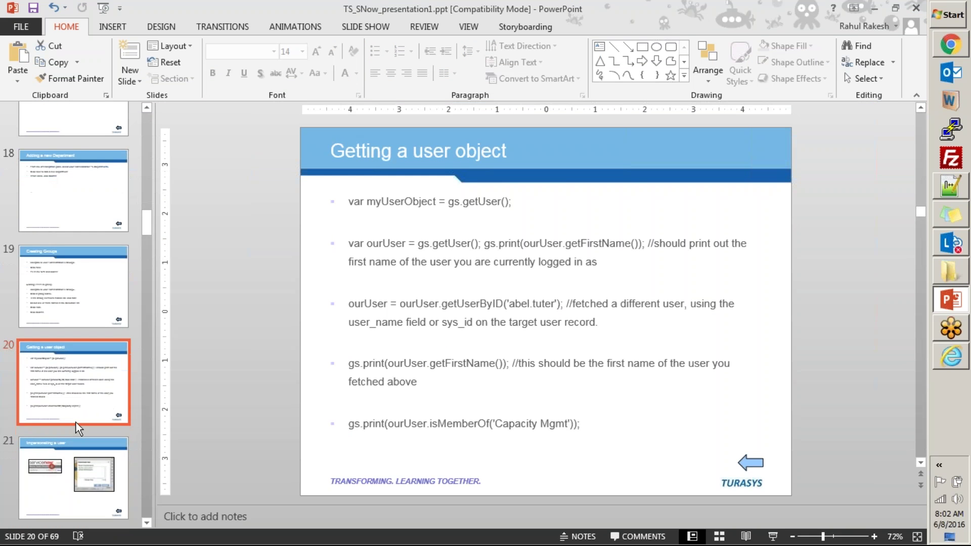
{"action": "left_click", "coordinate": [881, 8]}
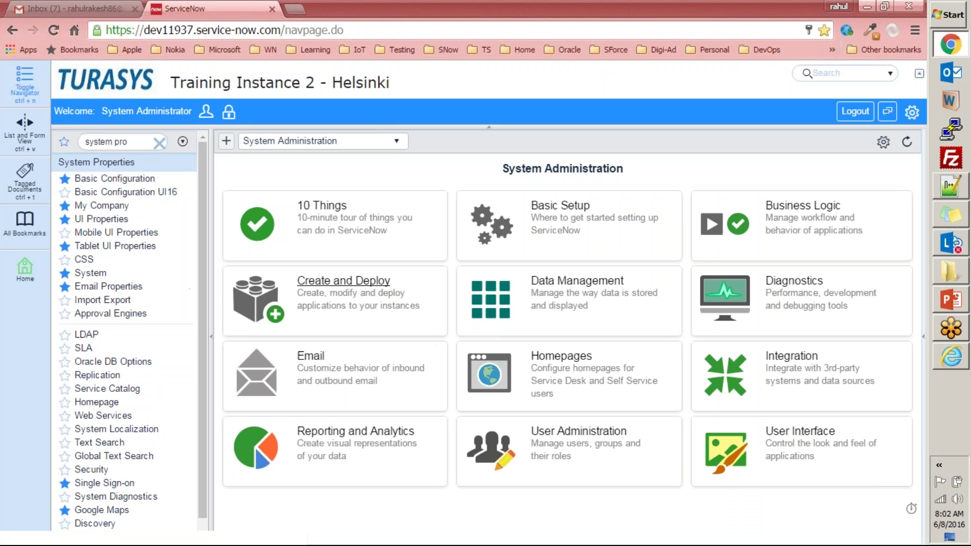
- Open Delegates via 'user ad', clear the filter to show none exist, and create a new one
{"action": "left_click", "coordinate": [138, 143]}
{"action": "type", "text": "user ad"}
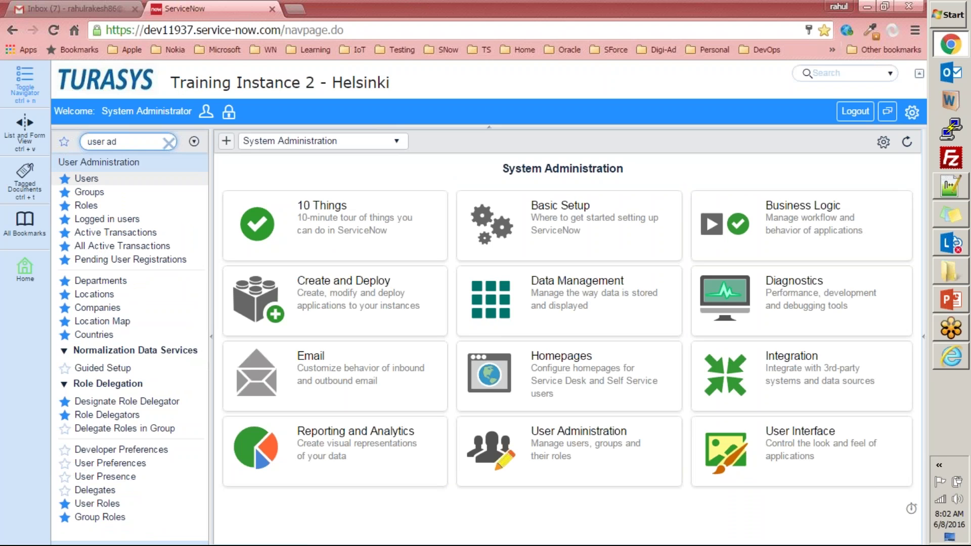
{"action": "left_click", "coordinate": [89, 494]}
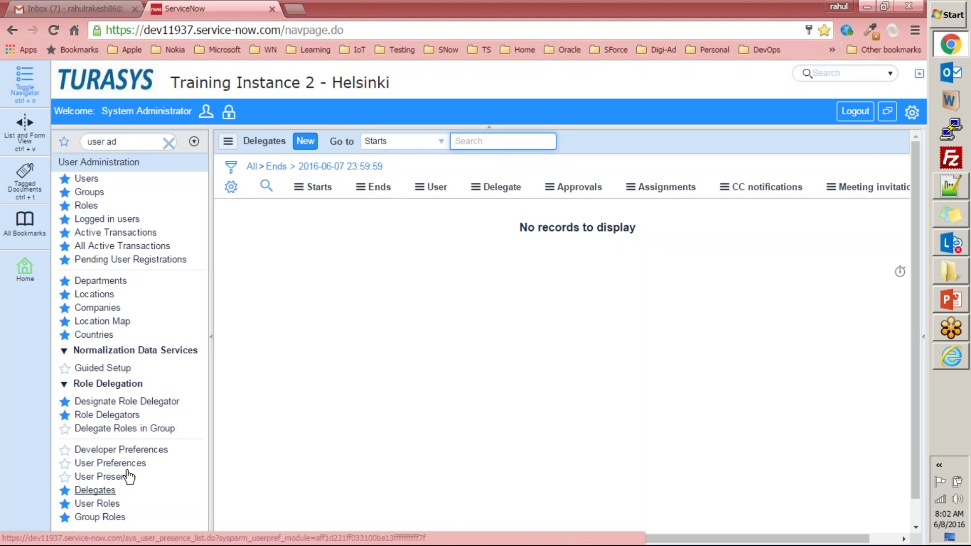
{"action": "left_click", "coordinate": [252, 167]}
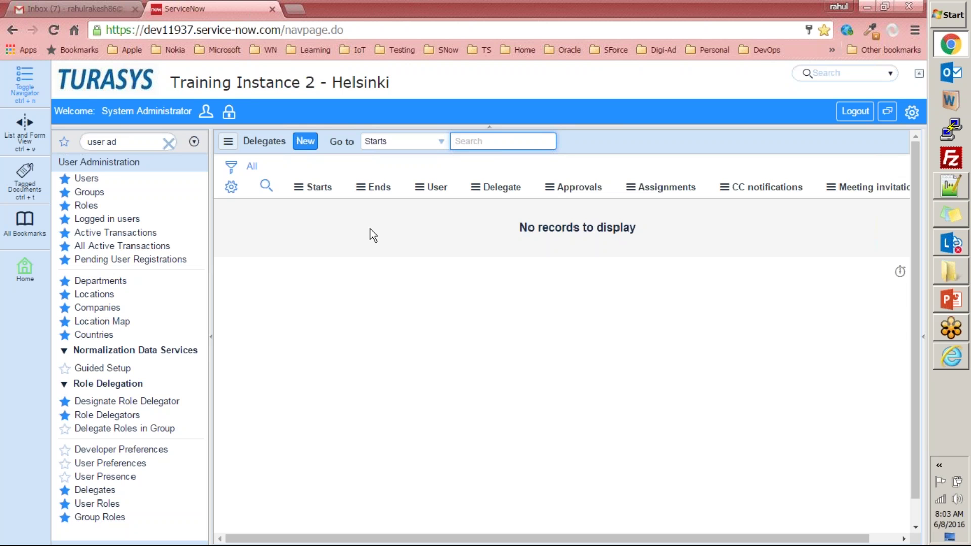
{"action": "left_click", "coordinate": [305, 141]}
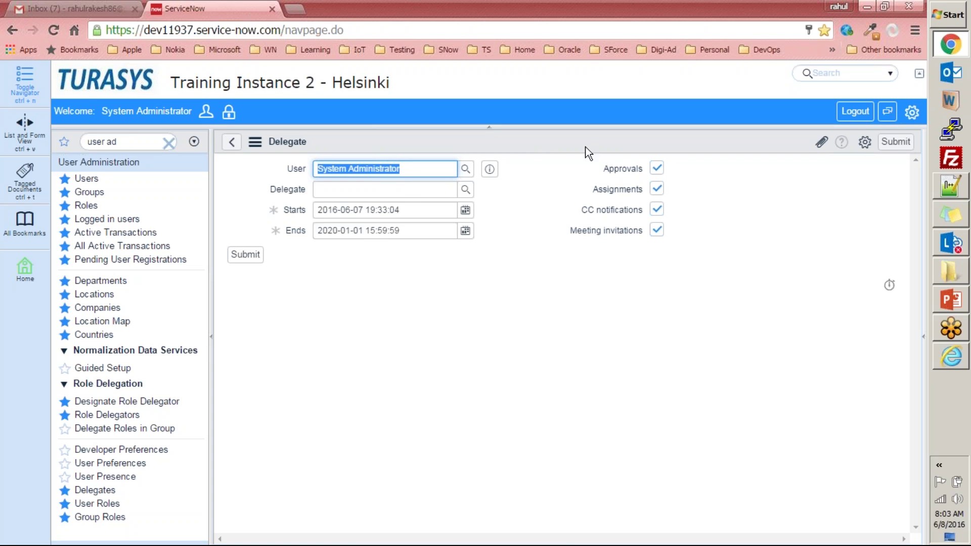
- Choose the delegating user for the User field from the users lookup
{"action": "left_click", "coordinate": [276, 178]}
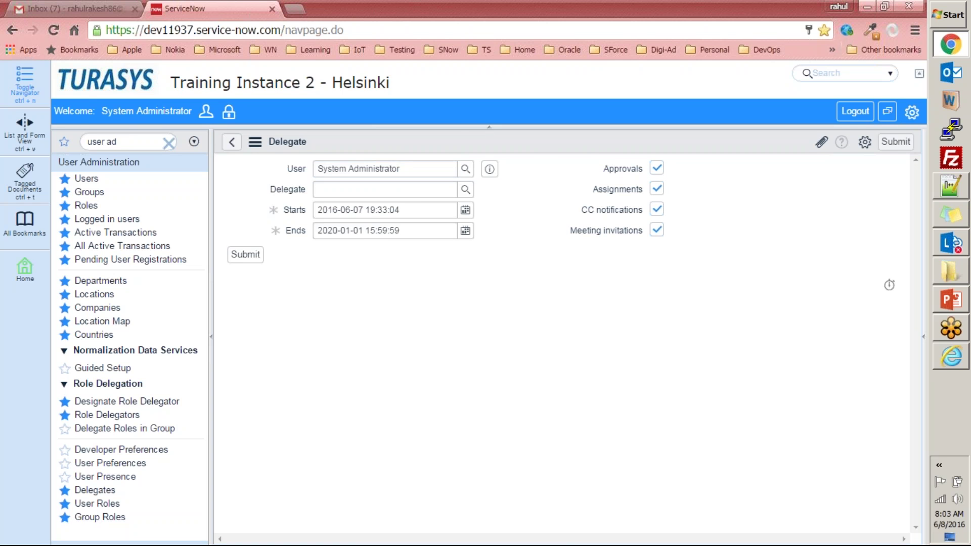
{"action": "left_click", "coordinate": [466, 169]}
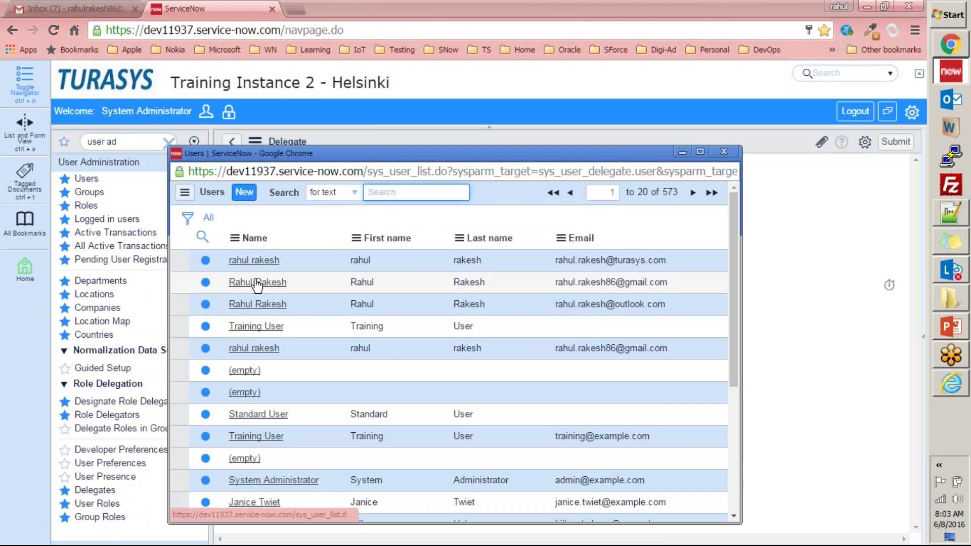
{"action": "left_click", "coordinate": [256, 282]}
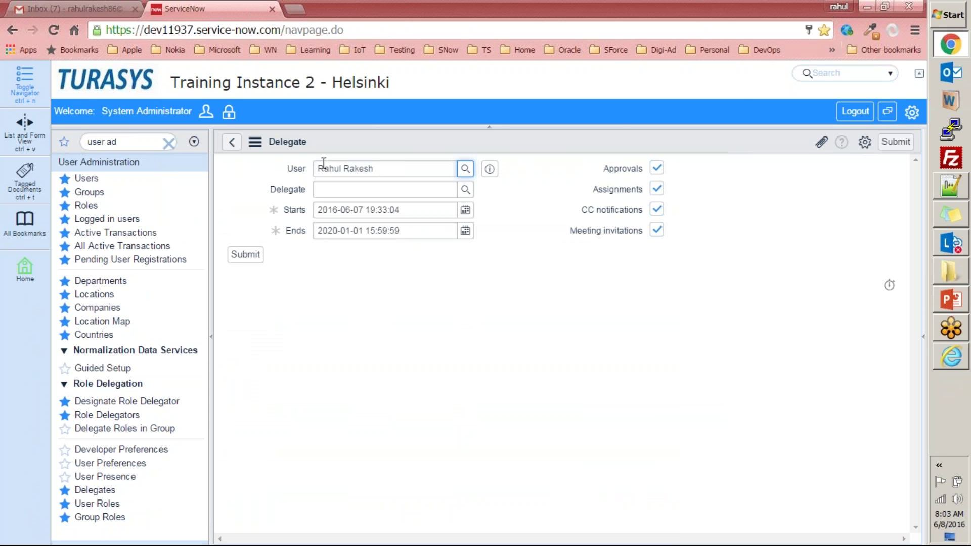
{"action": "left_click_drag", "start_coordinate": [391, 169], "coordinate": [317, 168]}
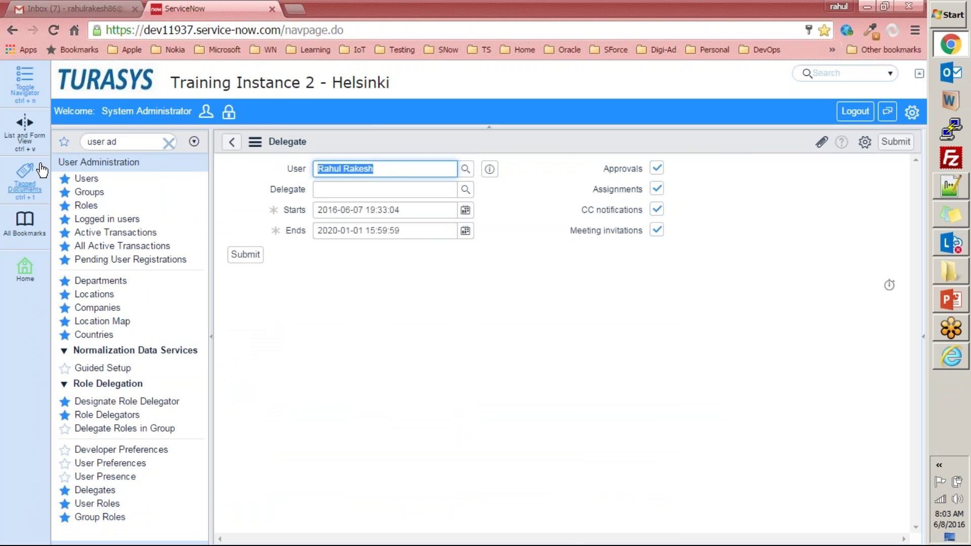
{"action": "left_click", "coordinate": [466, 191]}
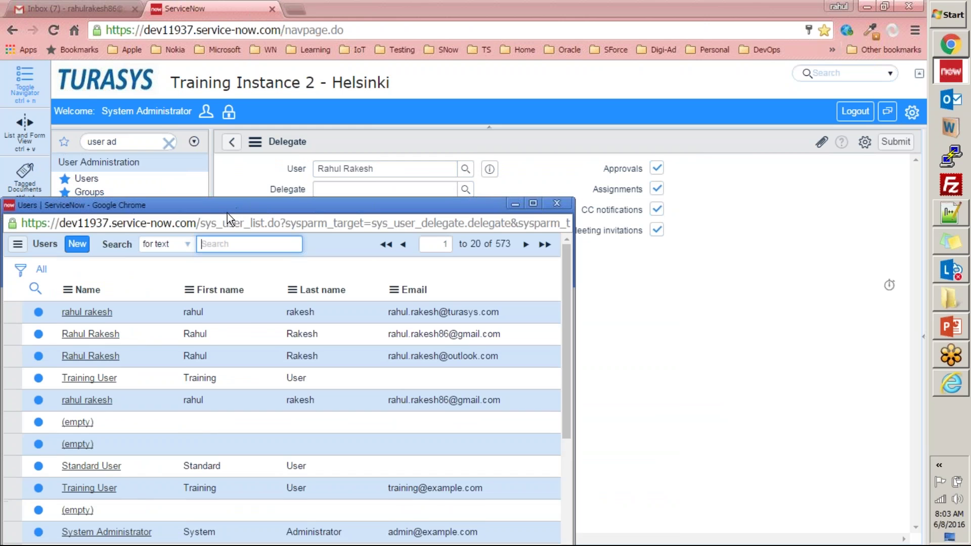
{"action": "left_click", "coordinate": [557, 204]}
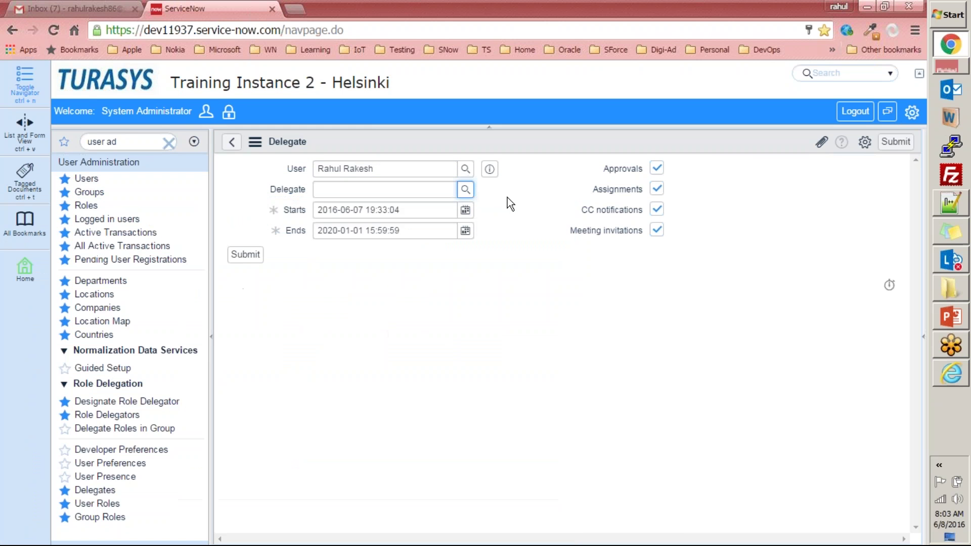
{"action": "left_click_drag", "start_coordinate": [428, 173], "coordinate": [229, 161]}
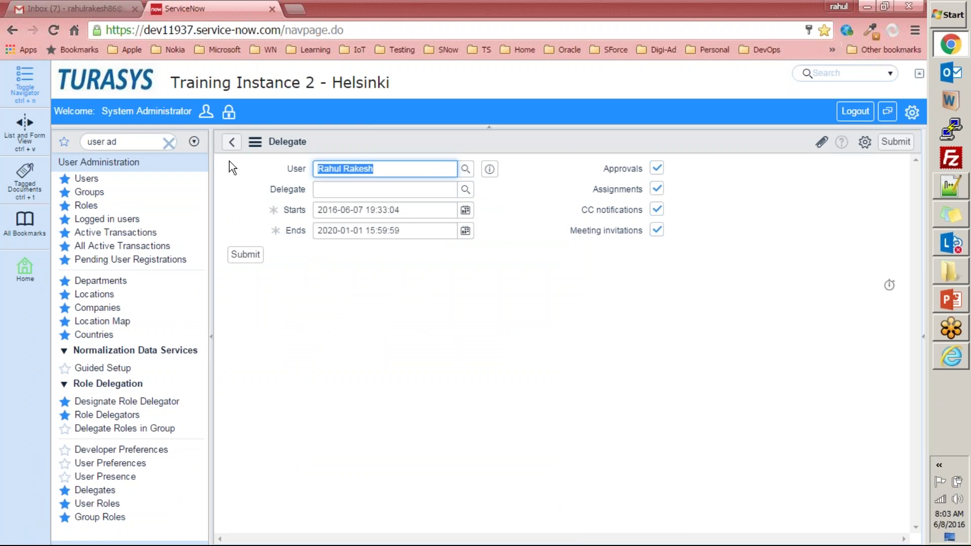
{"action": "left_click", "coordinate": [384, 168]}
{"action": "left_click", "coordinate": [465, 189]}
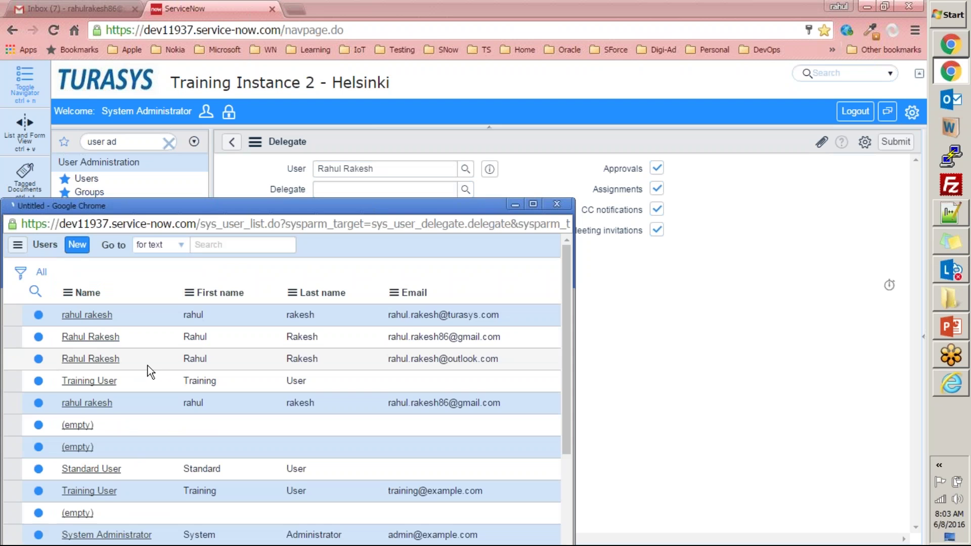
{"action": "scroll", "coordinate": [141, 466], "scroll_direction": "down", "scroll_amount": 4}
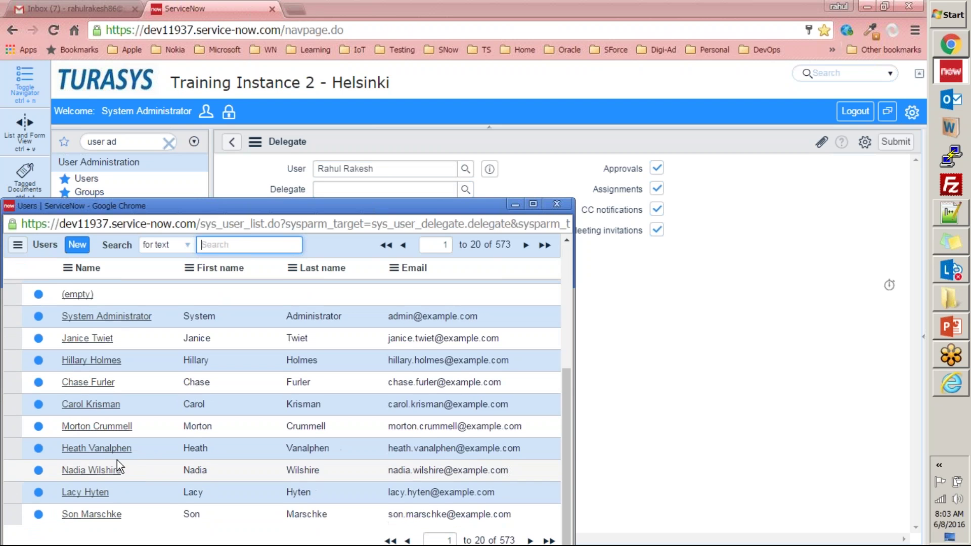
{"action": "left_click", "coordinate": [88, 361]}
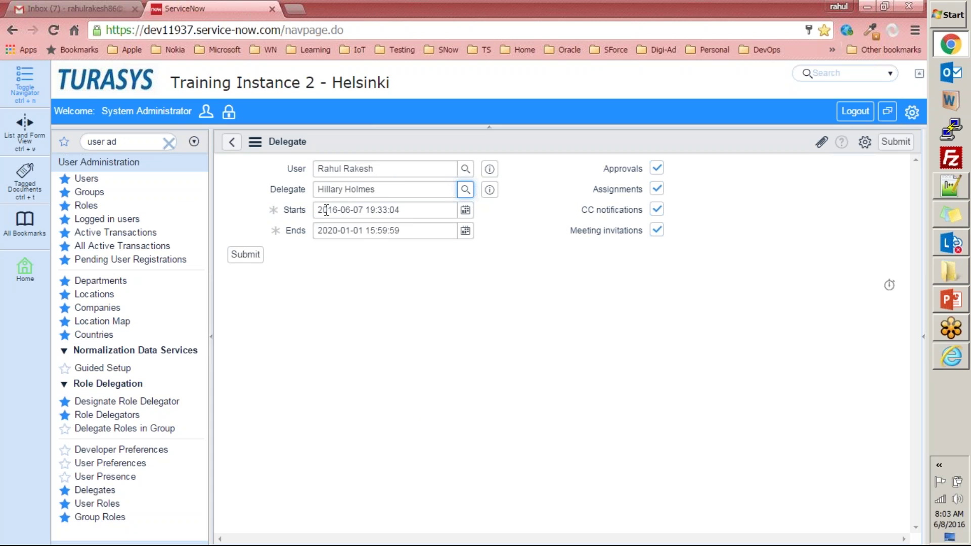
{"action": "left_click_drag", "start_coordinate": [373, 169], "coordinate": [256, 170]}
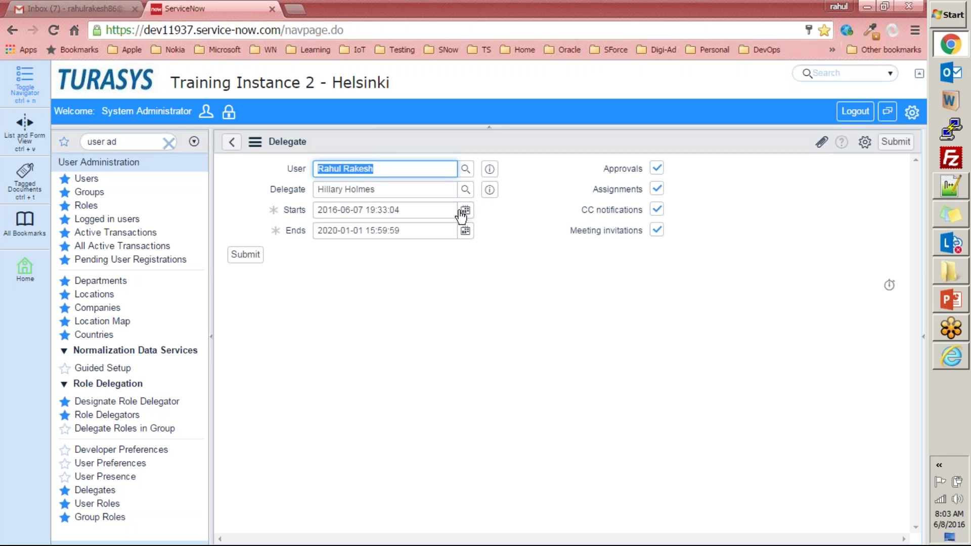
{"action": "left_click_drag", "start_coordinate": [412, 210], "coordinate": [271, 208]}
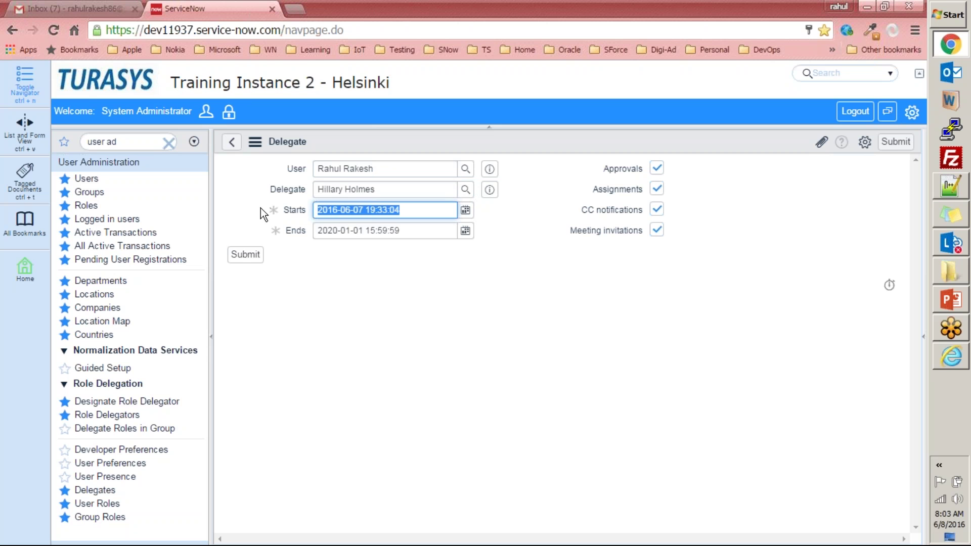
{"action": "left_click_drag", "start_coordinate": [419, 229], "coordinate": [267, 236]}
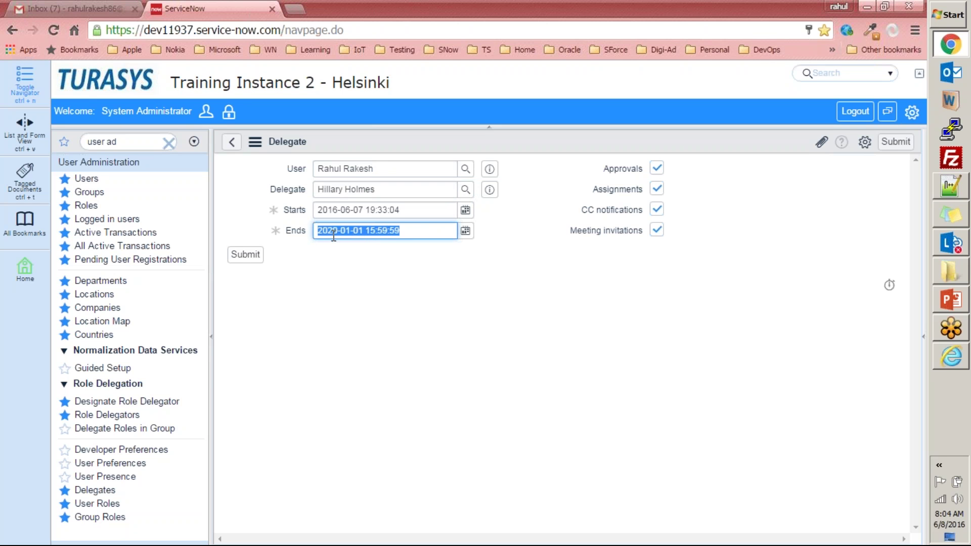
{"action": "left_click", "coordinate": [371, 280]}
{"action": "left_click_drag", "start_coordinate": [397, 168], "coordinate": [313, 170]}
{"action": "left_click_drag", "start_coordinate": [375, 189], "coordinate": [244, 229]}
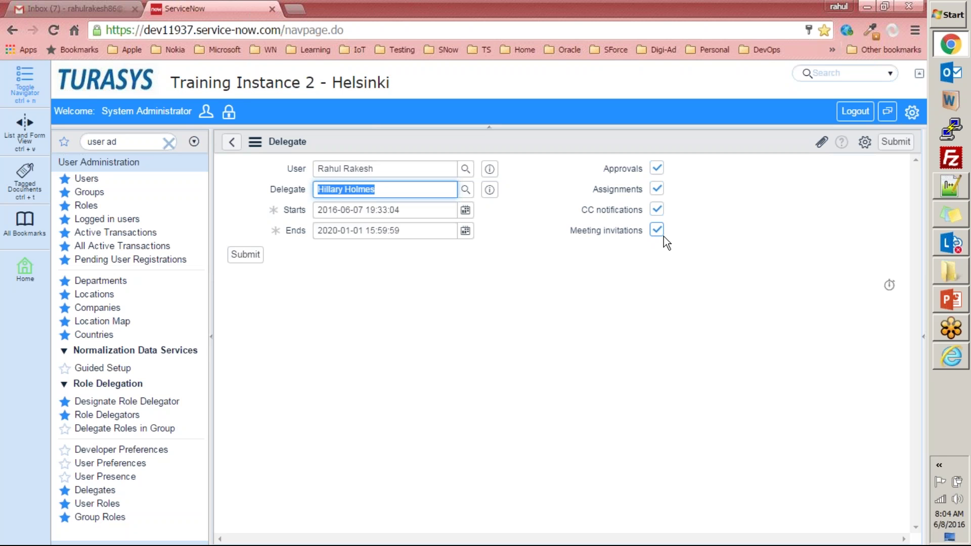
- Discard the unsaved delegate form and open the System Administrator record from Users
{"action": "left_click", "coordinate": [231, 143]}
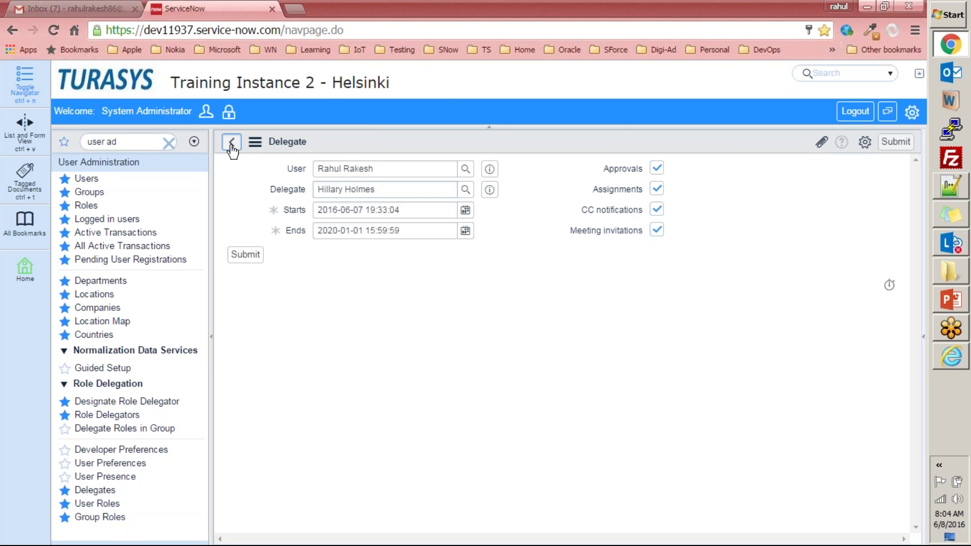
{"action": "left_click", "coordinate": [528, 128]}
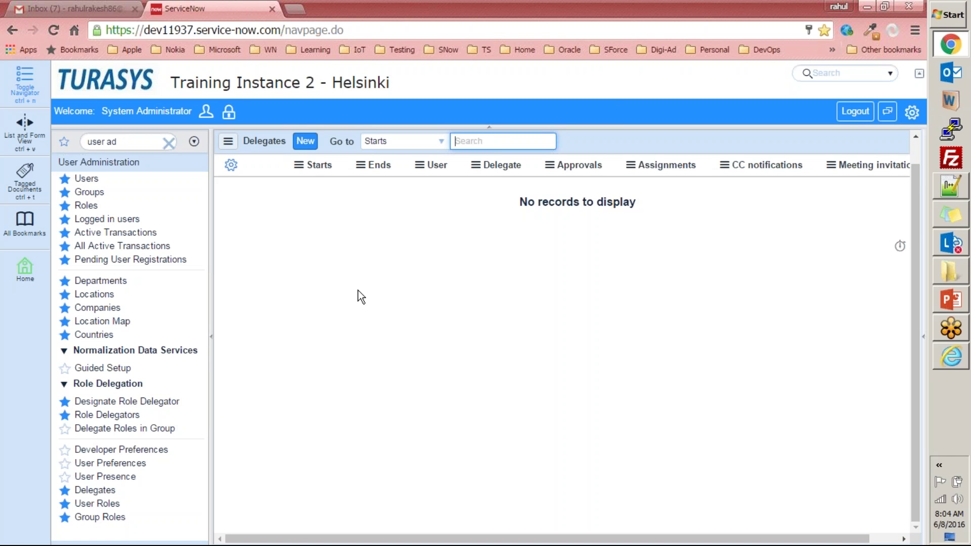
{"action": "left_click", "coordinate": [88, 185]}
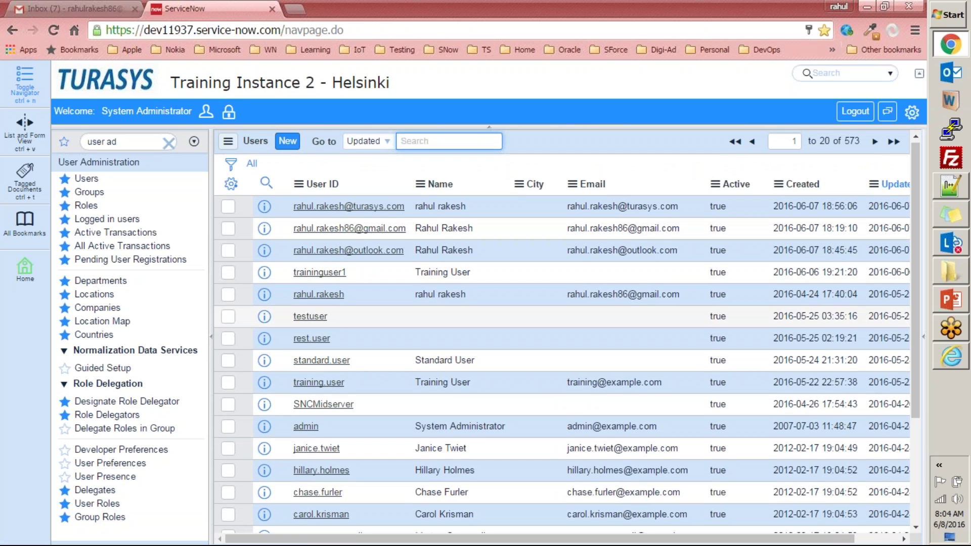
{"action": "scroll", "coordinate": [317, 269], "scroll_direction": "down", "scroll_amount": 3}
{"action": "left_click", "coordinate": [307, 274]}
- Check the administrator's empty Delegates list and return to the 573-record Users list
{"action": "scroll", "coordinate": [325, 293], "scroll_direction": "down", "scroll_amount": 13}
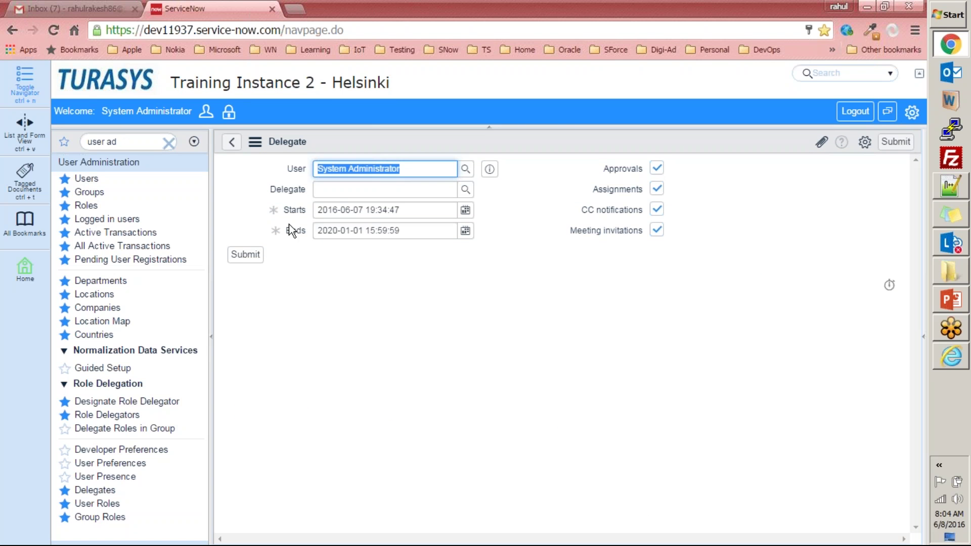
{"action": "left_click", "coordinate": [232, 143]}
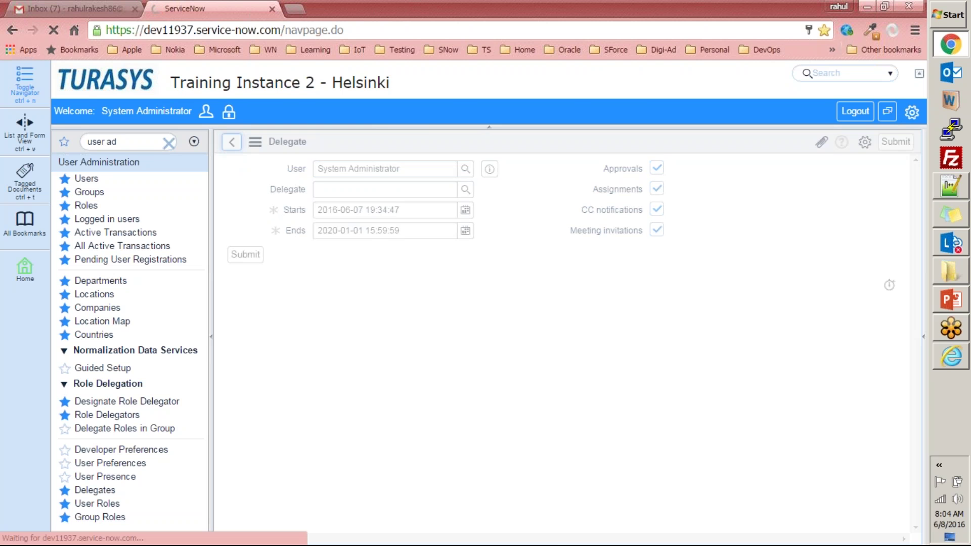
{"action": "left_click", "coordinate": [232, 142]}
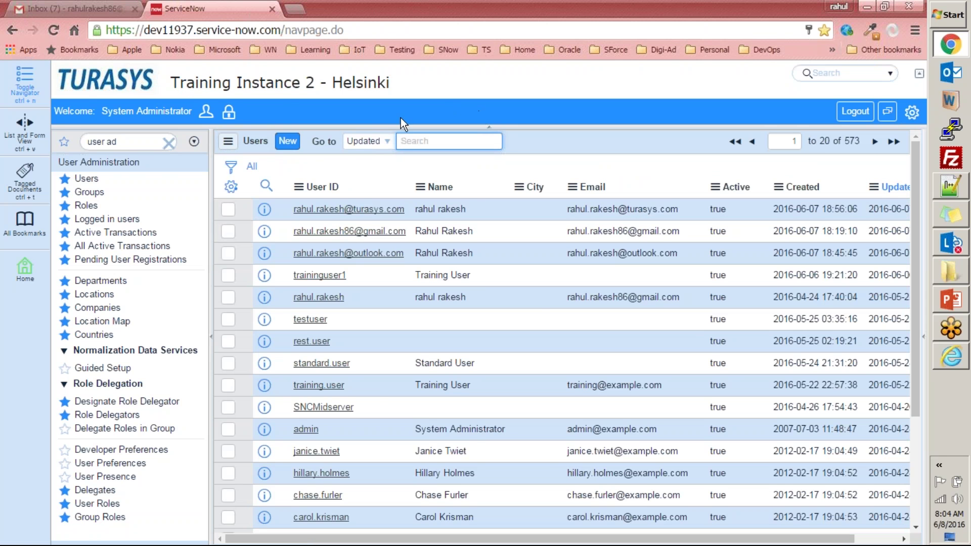
- Close the Internet Explorer window with all its tabs, leaving Chrome's 573-record Users list
{"action": "left_click", "coordinate": [947, 356]}
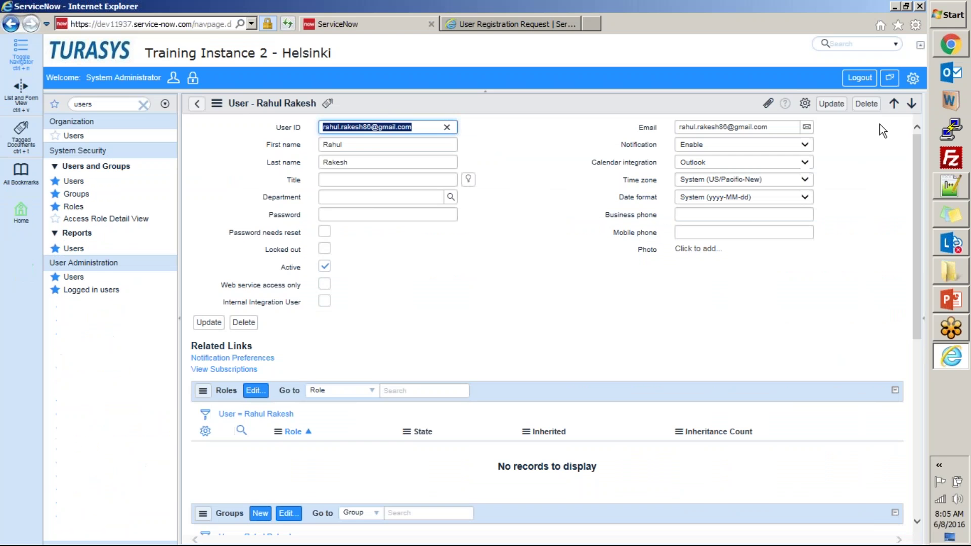
{"action": "left_click", "coordinate": [921, 6]}
{"action": "left_click", "coordinate": [413, 281]}
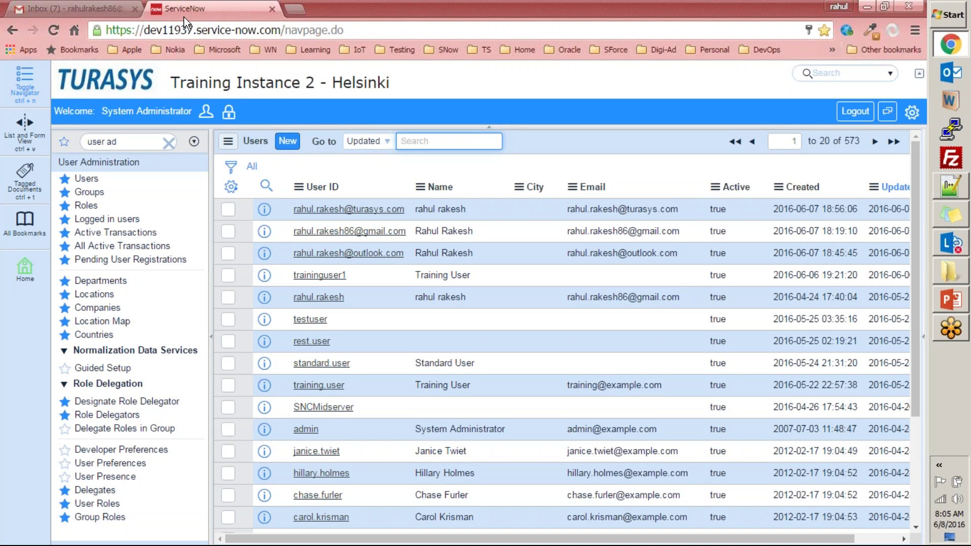
- Filter the navigator for 'my appl', view the 7 Service Desk My Approvals, then return Home
{"action": "left_click", "coordinate": [130, 143]}
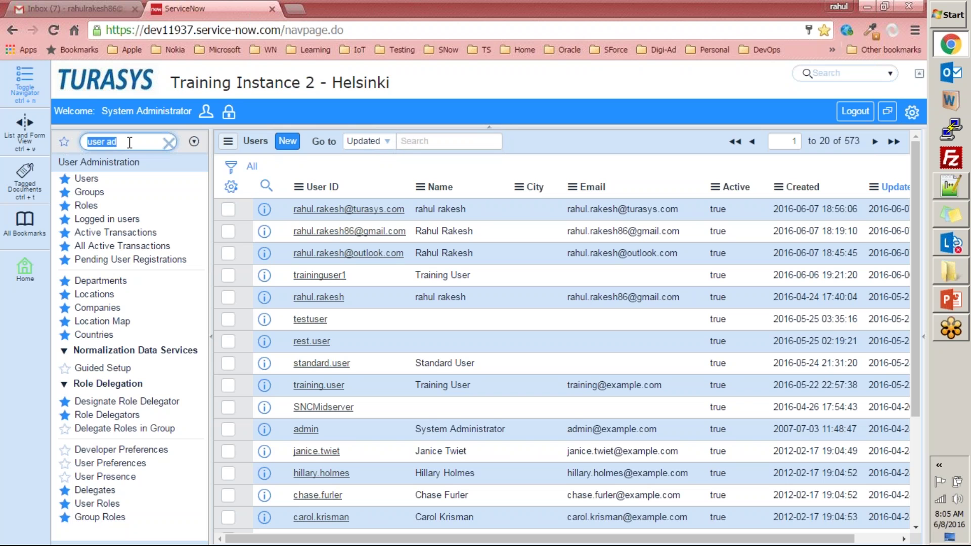
{"action": "type", "text": "my appl"}
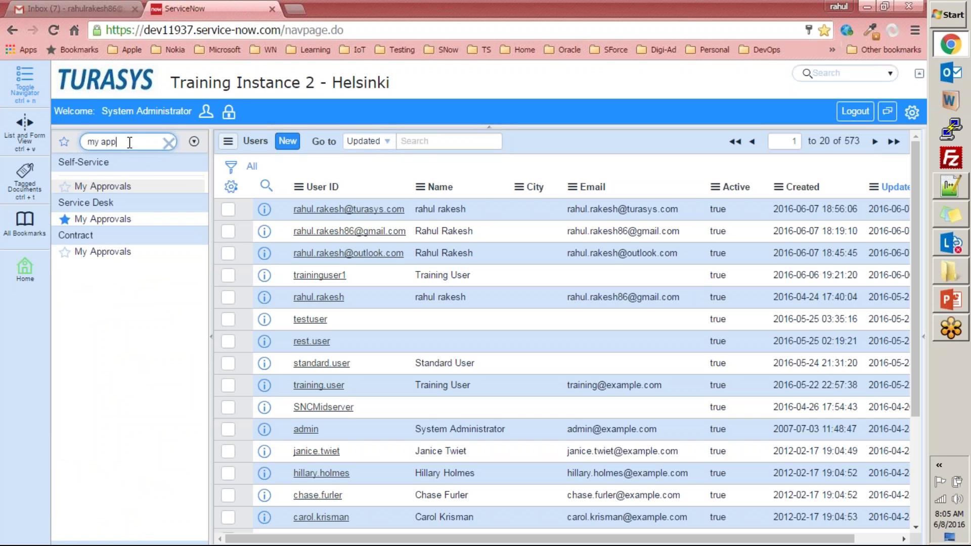
{"action": "left_click", "coordinate": [80, 218]}
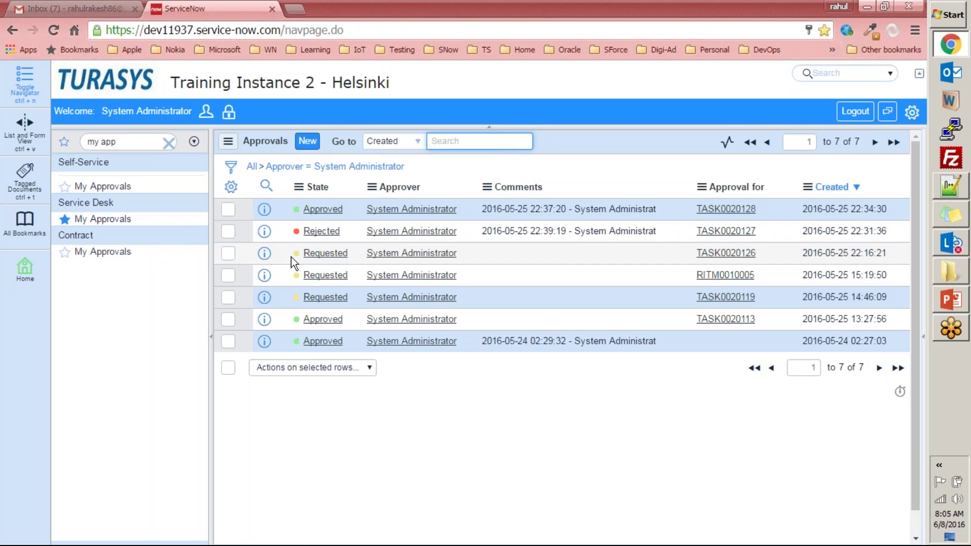
{"action": "left_click", "coordinate": [24, 268]}
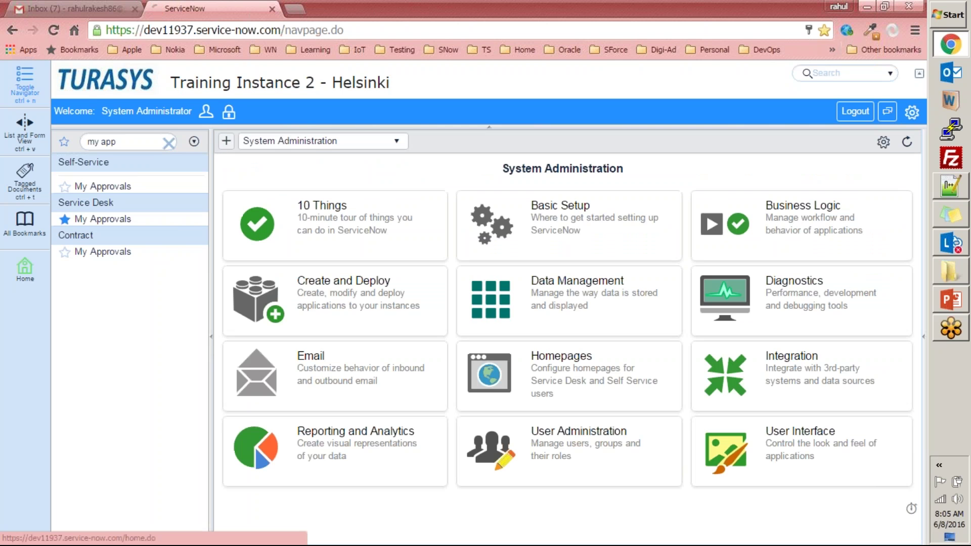